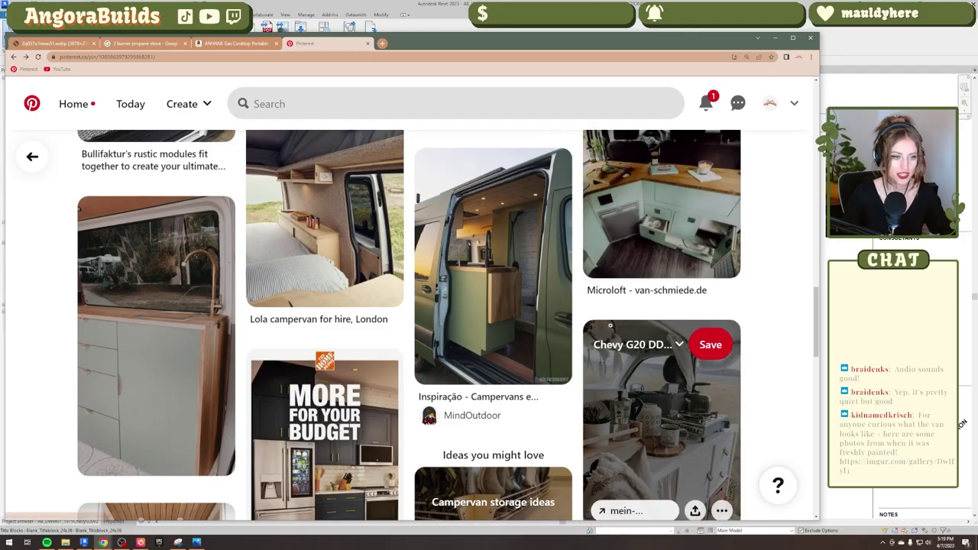
Browse the related campervan pins for kitchen cabinet and interior layout ideas, including the green MindOutdoor van.
scroll(693, 384, "down", 4)
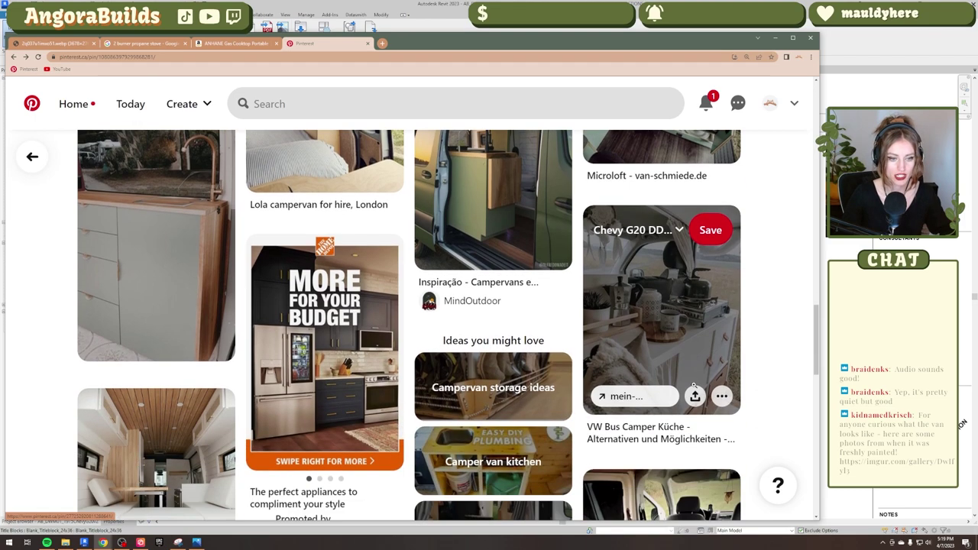
scroll(612, 395, "up", 4)
scroll(612, 395, "down", 4)
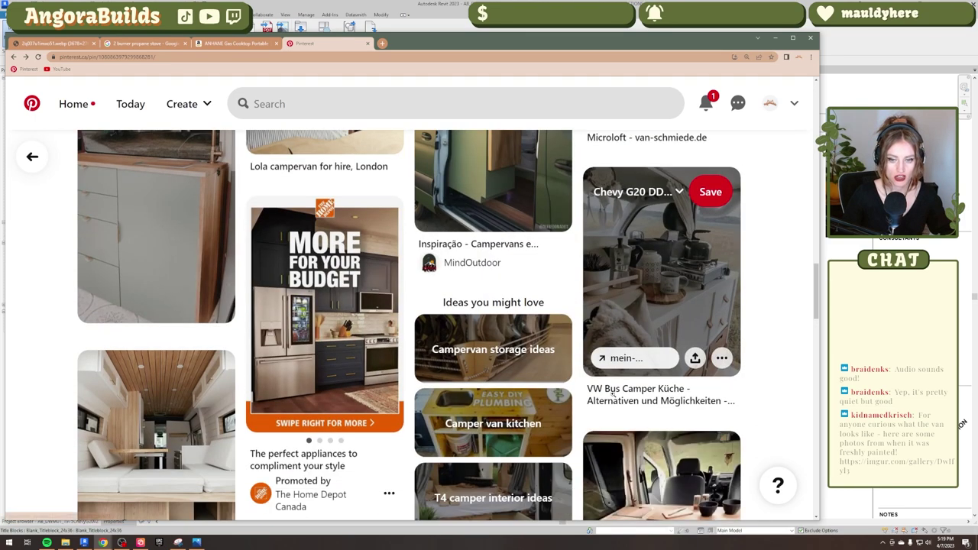
scroll(611, 395, "up", 3)
key("alt+Left")
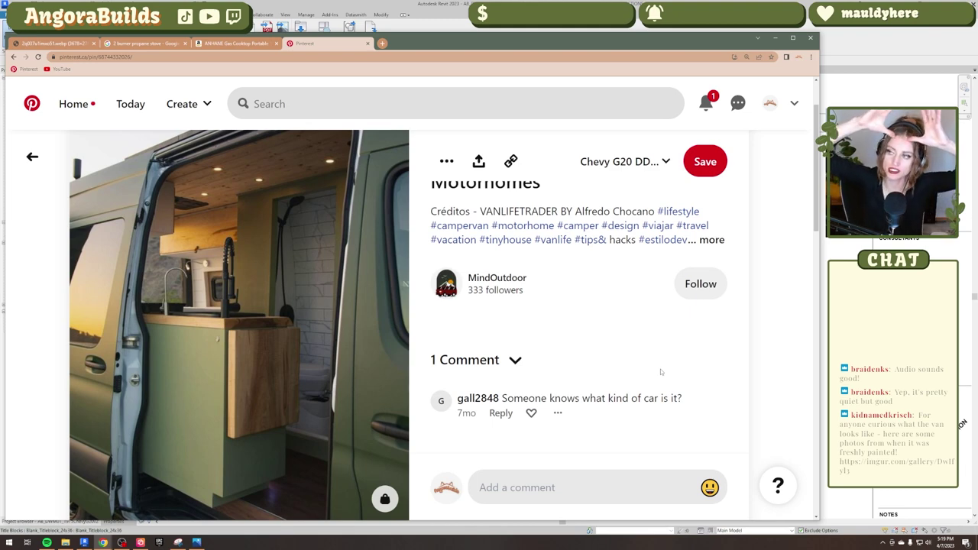
mouse_move(257, 474)
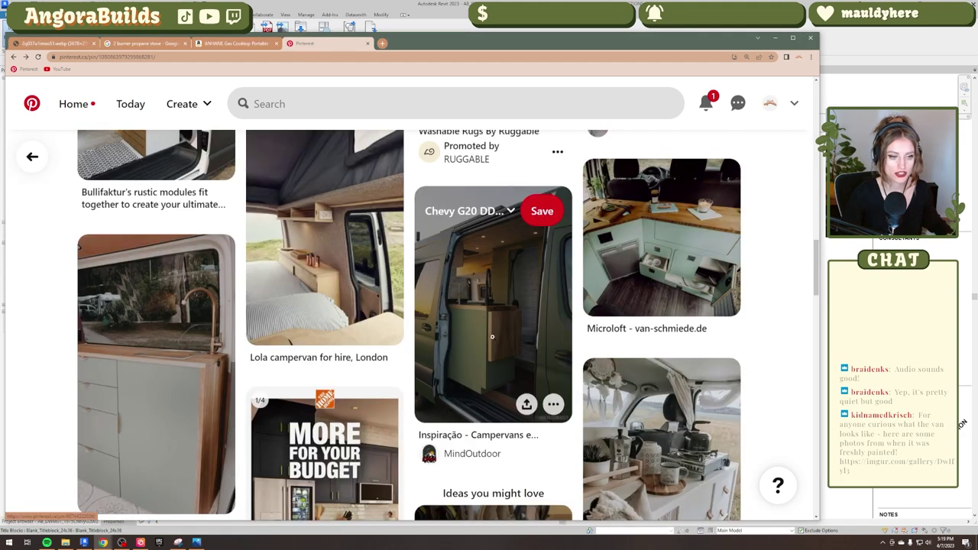
scroll(493, 340, "down", 3)
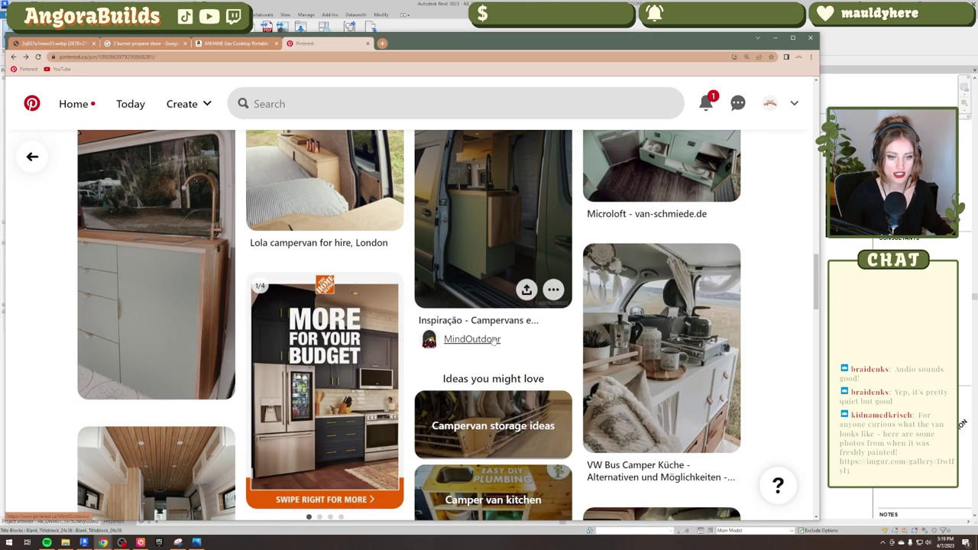
scroll(475, 348, "down", 2)
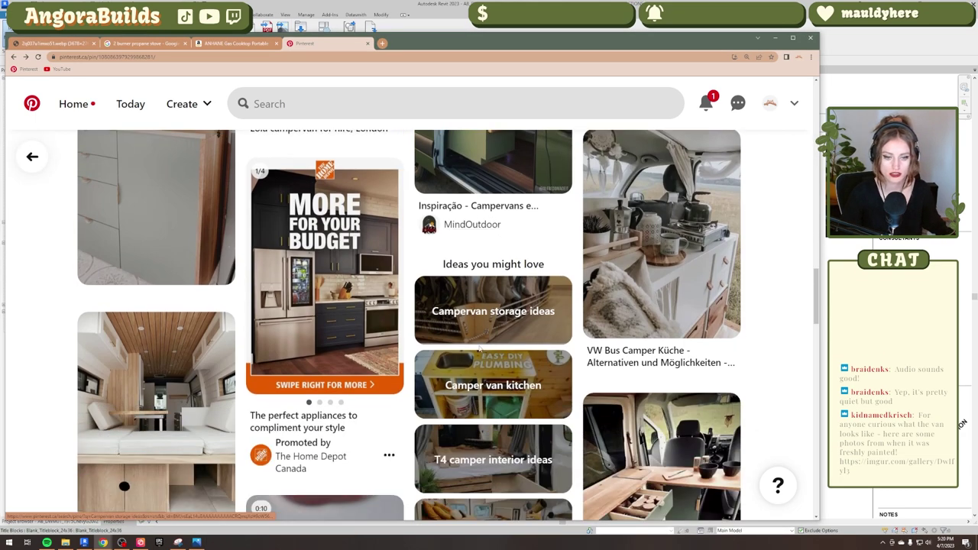
scroll(479, 348, "down", 3)
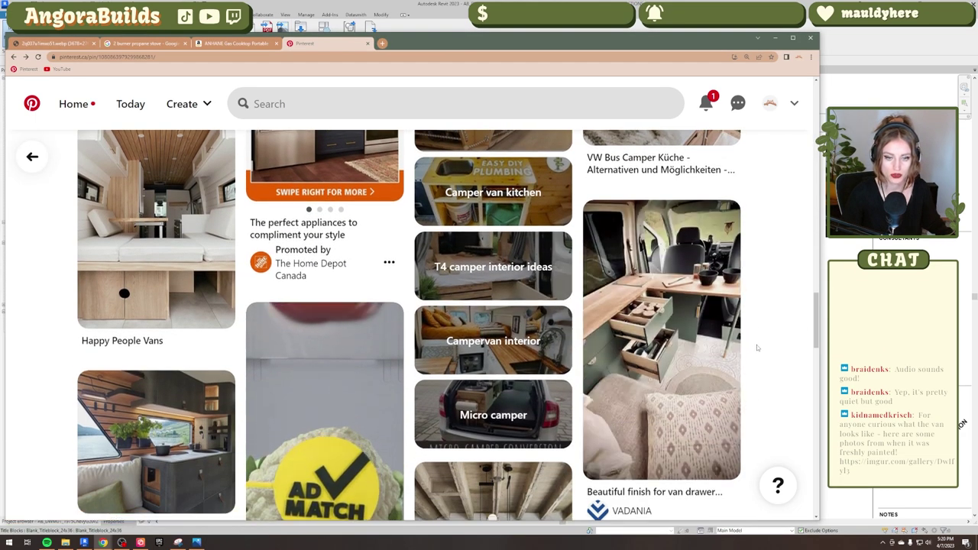
scroll(757, 349, "down", 2)
scroll(397, 435, "down", 2)
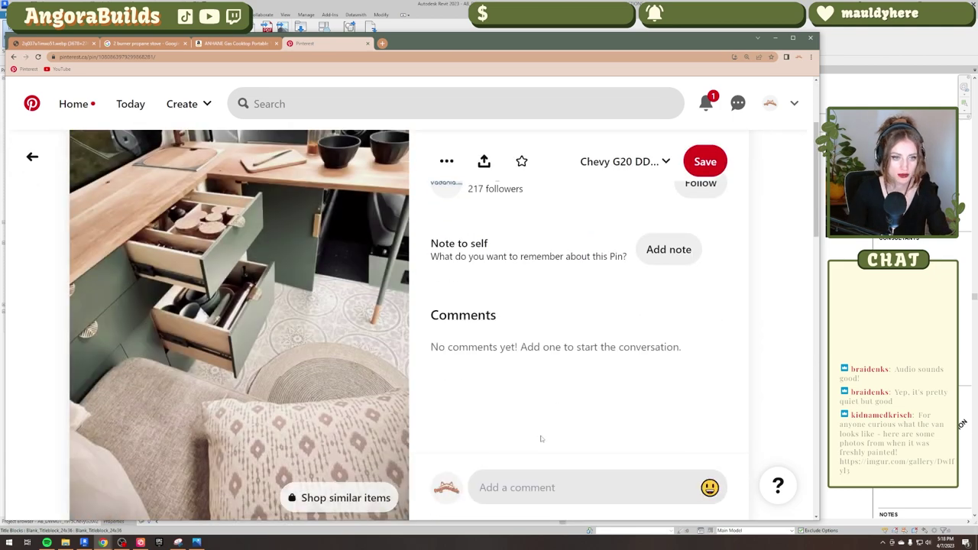
Examine the Soft Close Drawer Slides VK1245 pin's van kitchen photo and description, down to its similar pins.
scroll(533, 426, "up", 1)
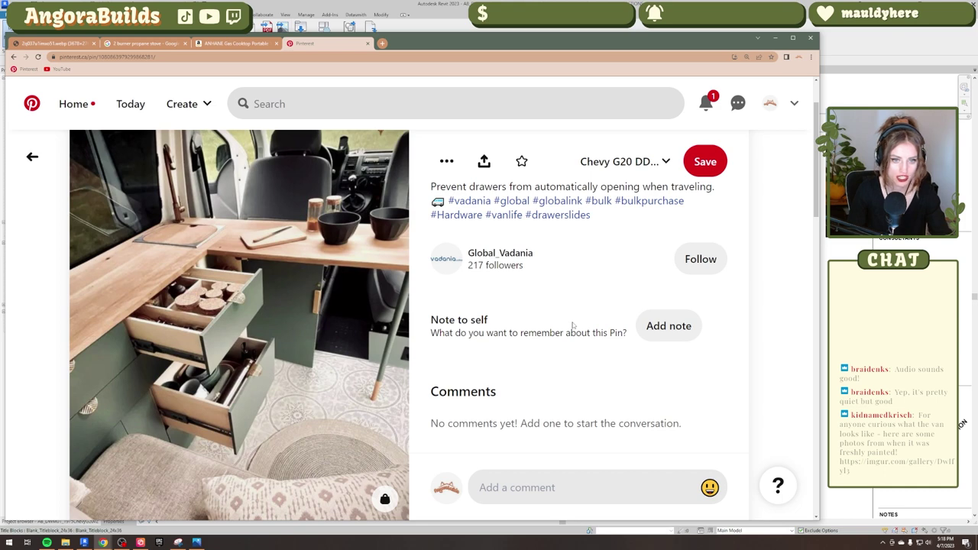
scroll(573, 325, "down", 2)
scroll(575, 336, "up", 4)
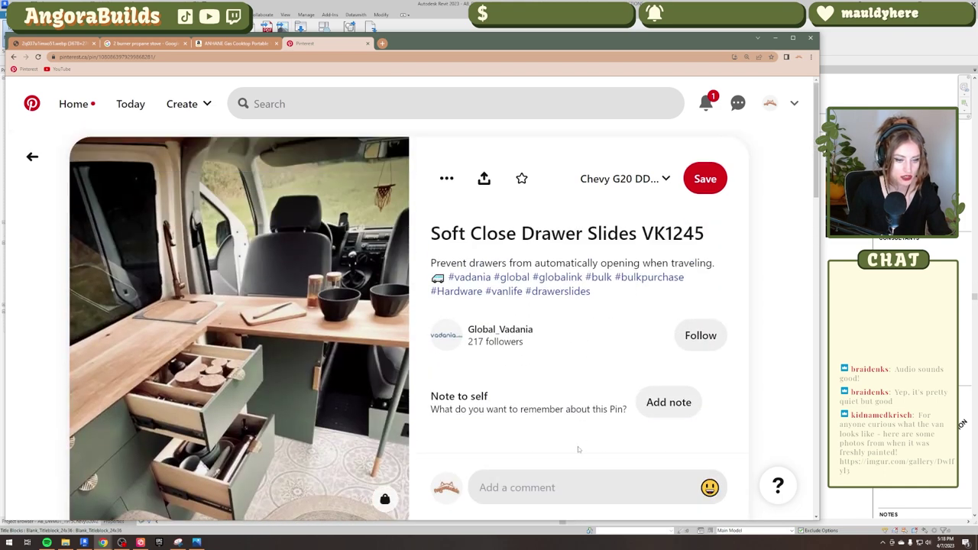
scroll(570, 440, "down", 1)
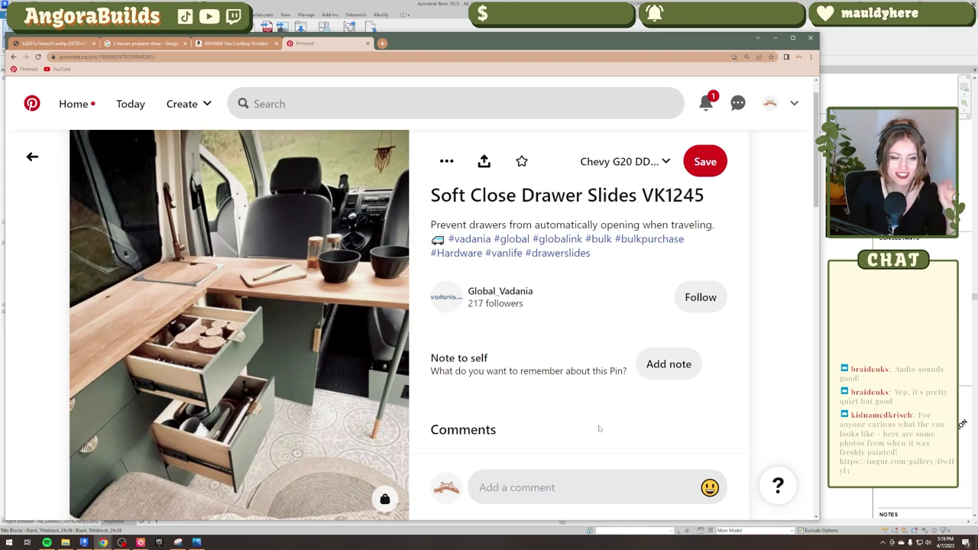
scroll(596, 431, "down", 3)
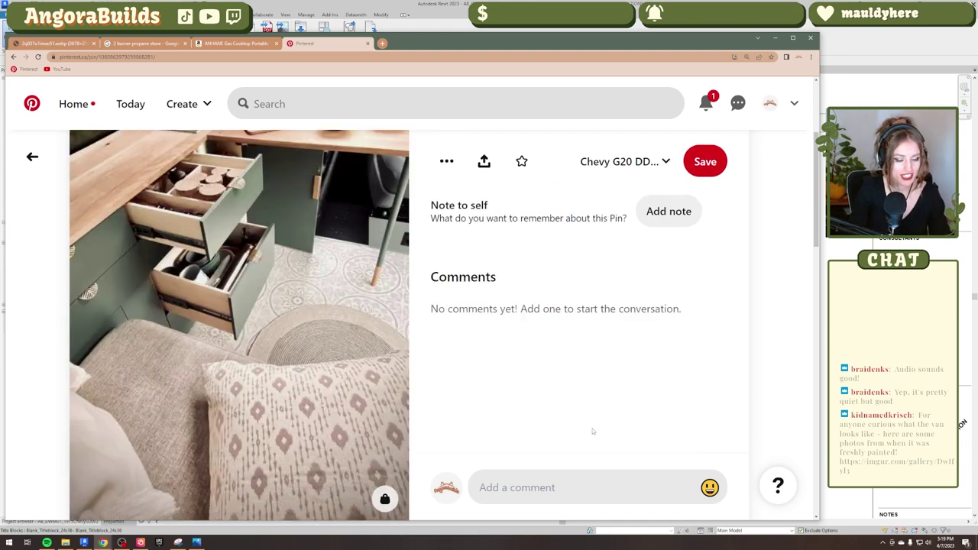
scroll(585, 389, "up", 3)
scroll(472, 340, "down", 8)
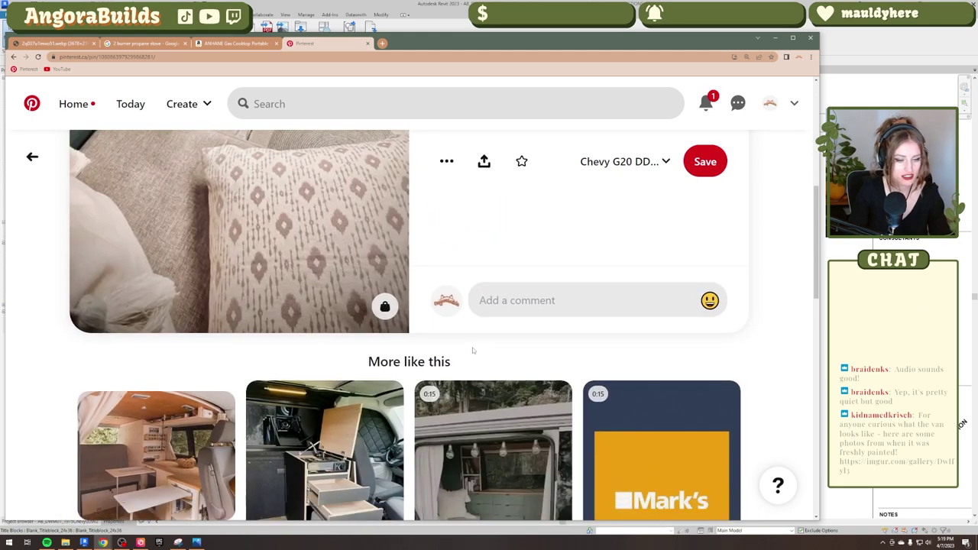
Look through similar van conversion pins and open the WISHLIST — VANLIFER custom campervans pin.
left_click(288, 287)
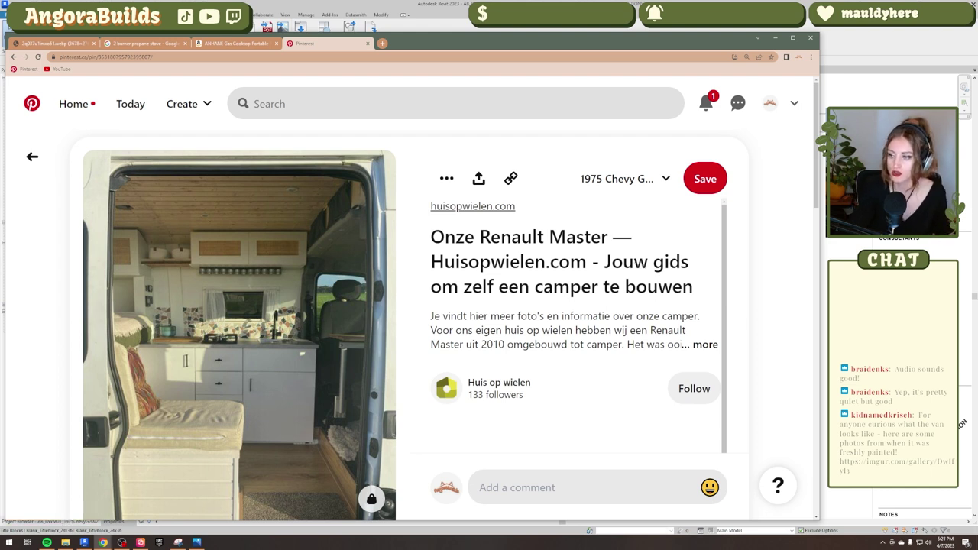
key("alt+Tab")
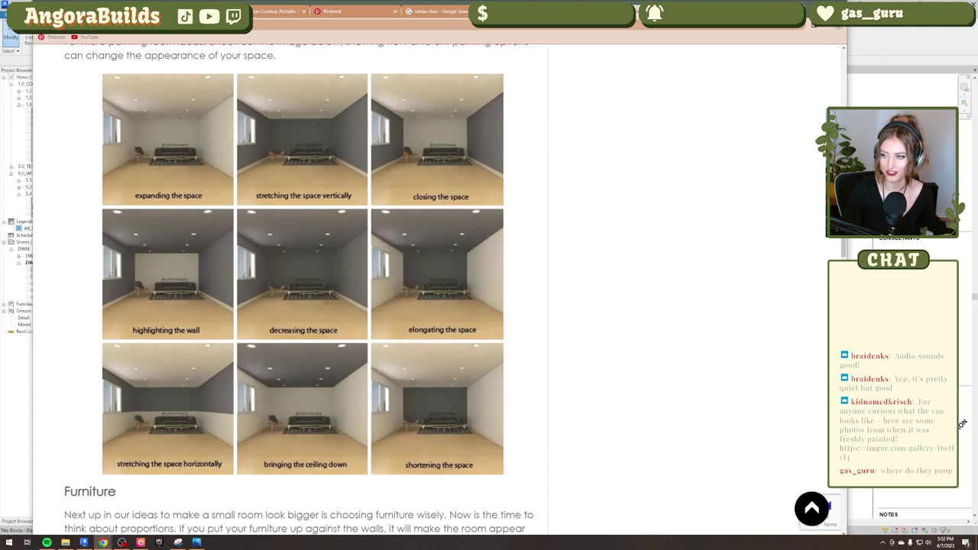
left_click(140, 542)
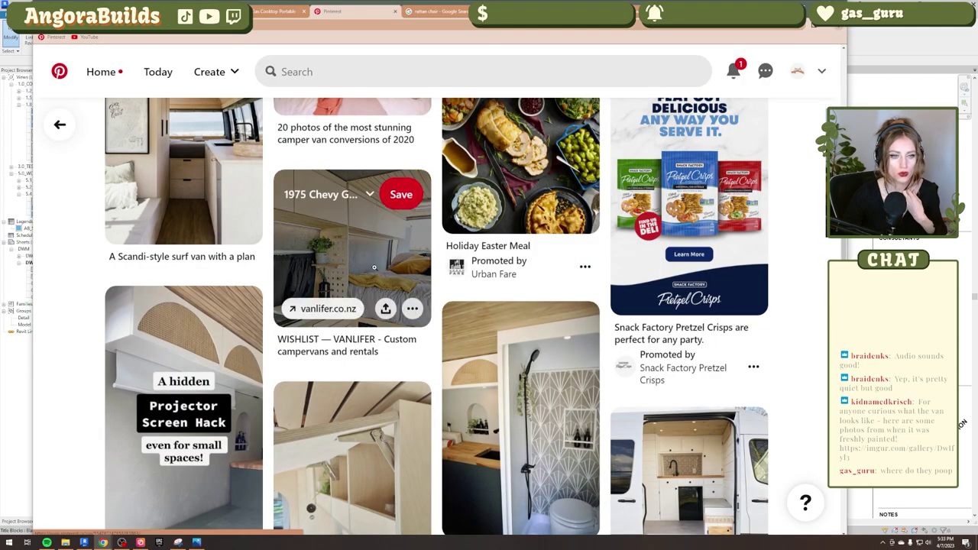
left_click(355, 257)
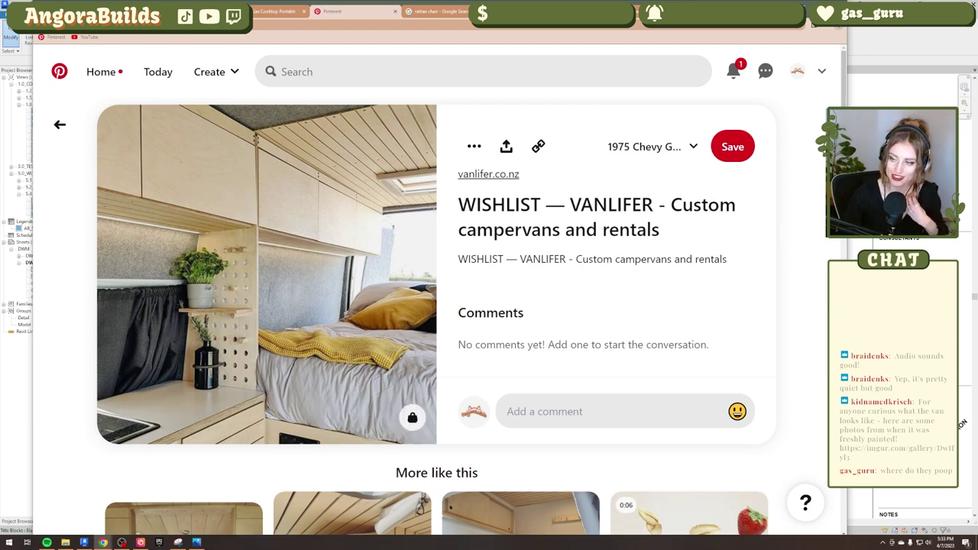
Switch to the hand-drawn van elevations and inspect the paper towel holder above the sink and fridge counter.
left_click(141, 543)
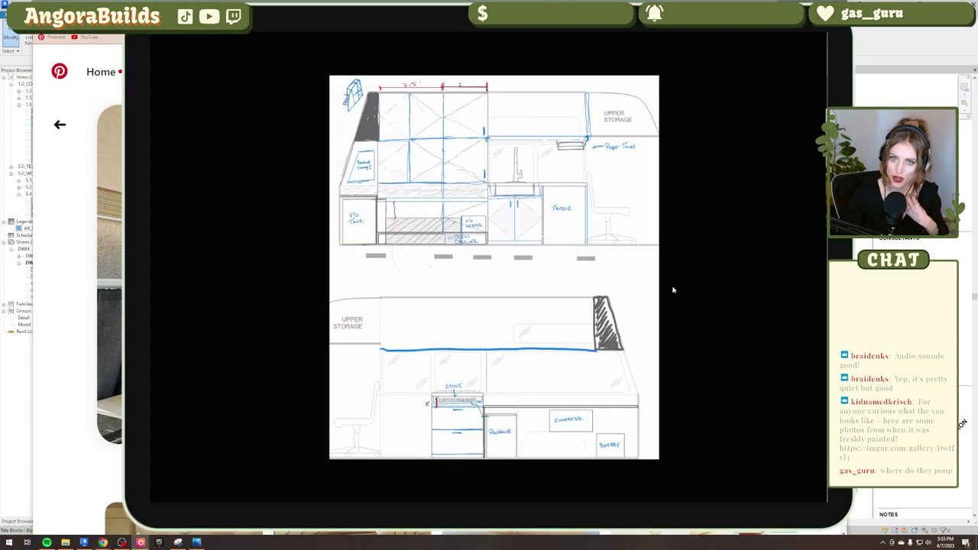
scroll(582, 155, "up", 3)
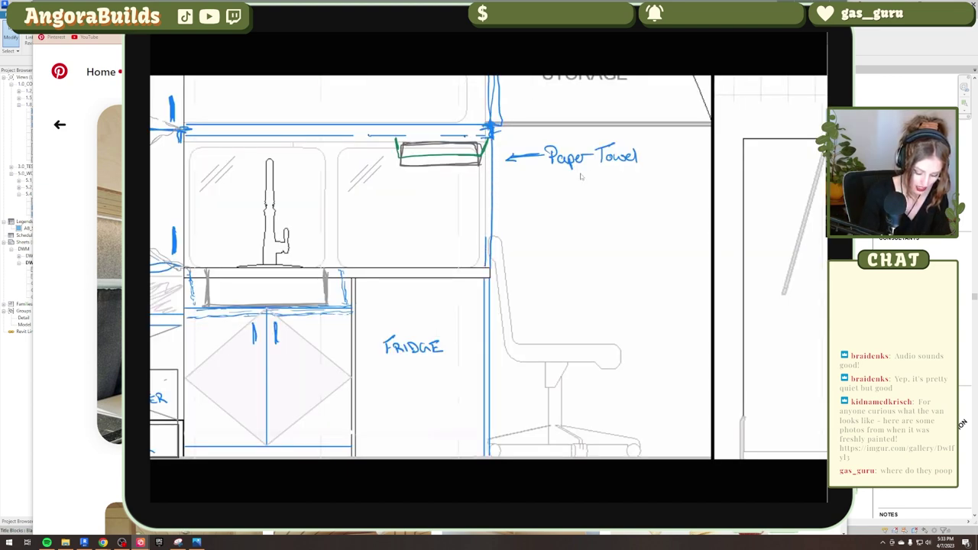
scroll(581, 176, "down", 3)
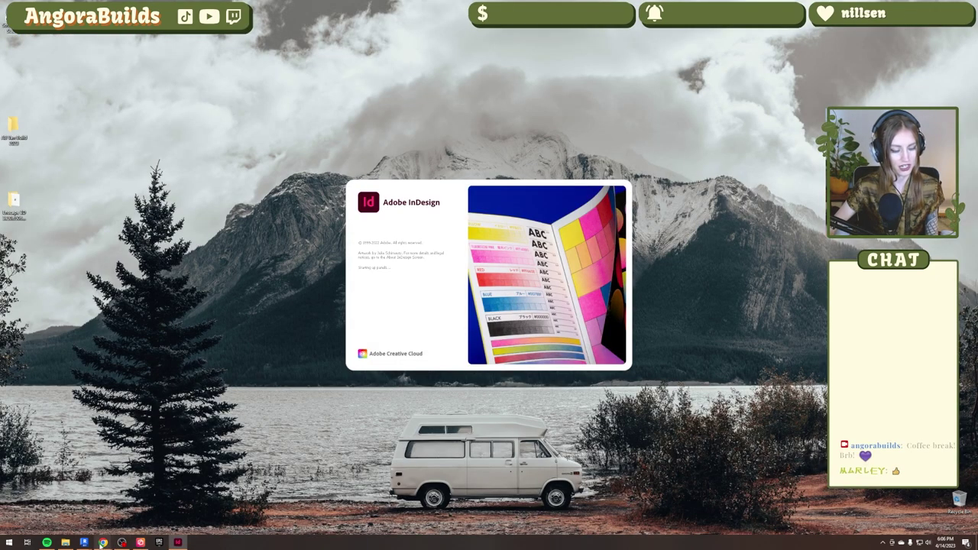
Open Chrome to research the ninja xtra rope ladder flooring.
right_click(102, 543)
left_click(85, 502)
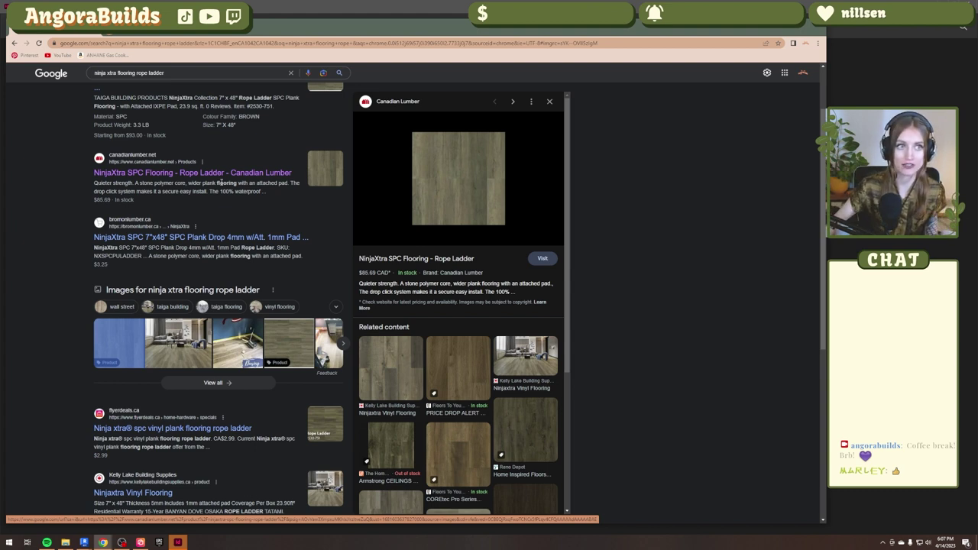
Switch to InDesign and end the page title CHEVY G20 VAN FINISHES with a colon.
key("alt+Tab")
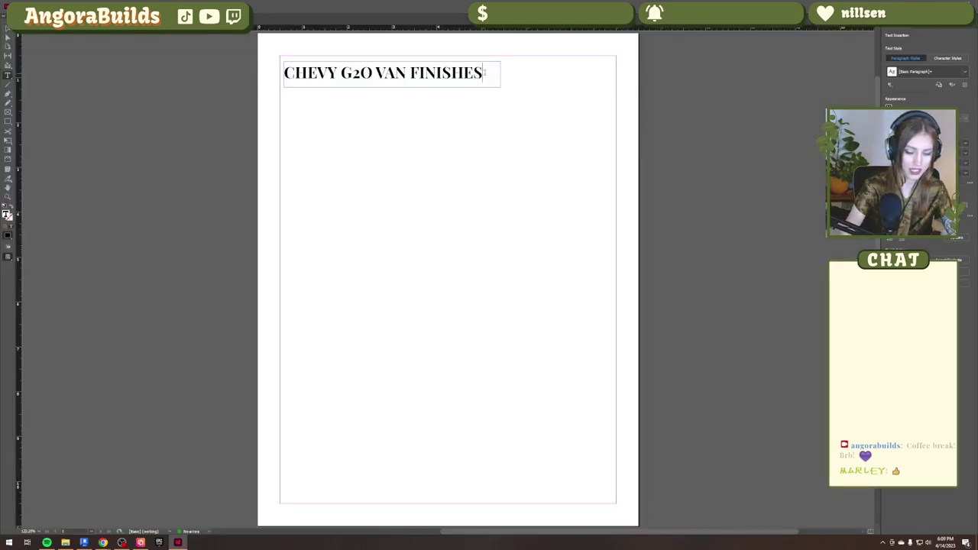
type(":")
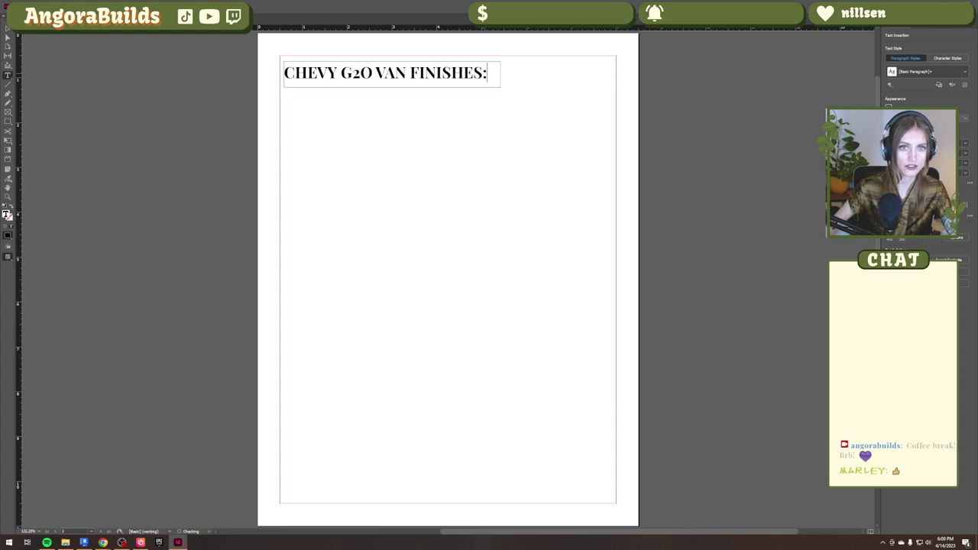
left_click(501, 151)
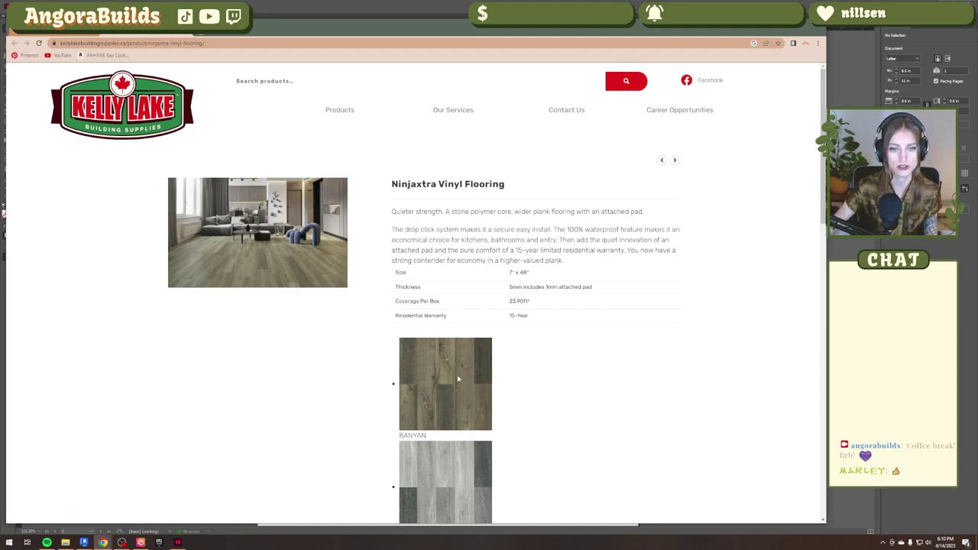
Review the Ninjaxtra Vinyl Flooring colours on the Kelly Lake page and search the web for Sherwin Williams paint.
scroll(447, 380, "down", 1)
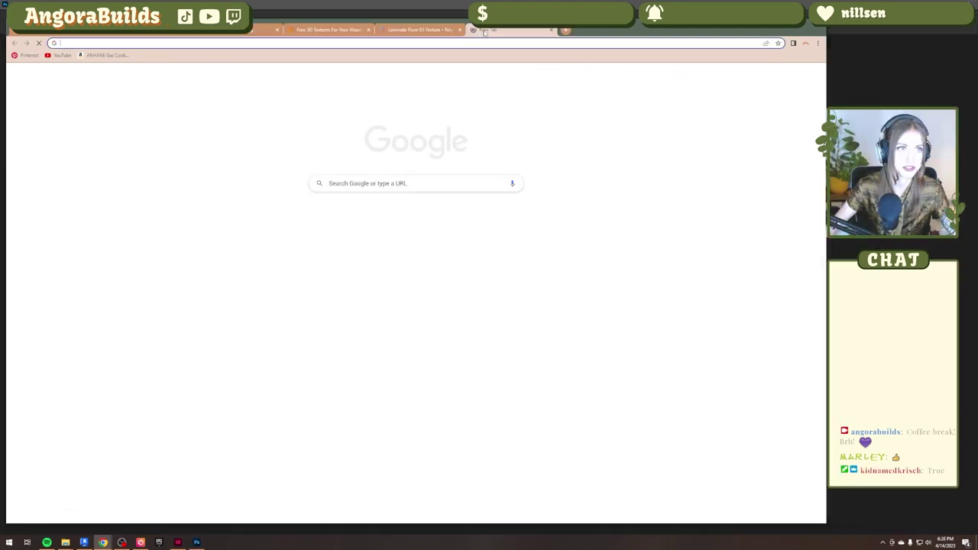
type("sherwin")
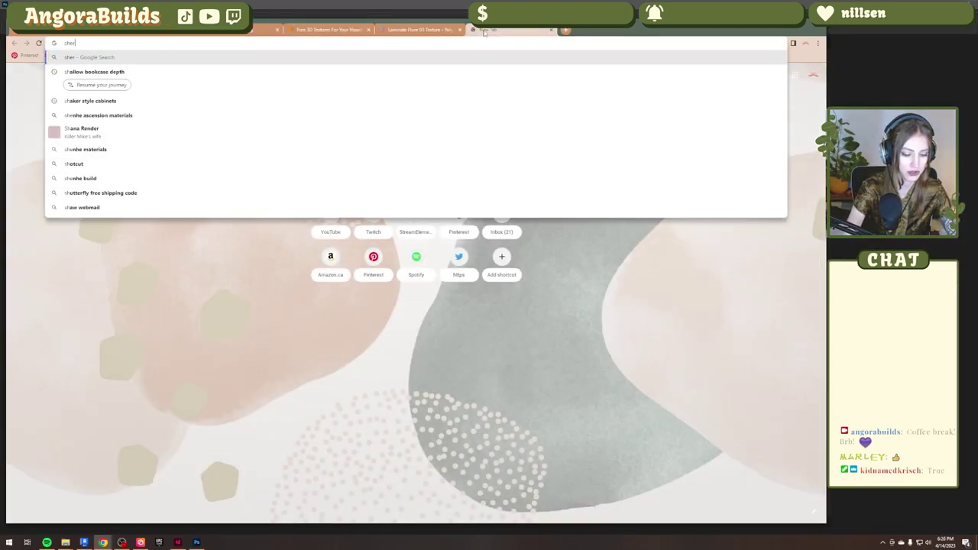
type(" williams")
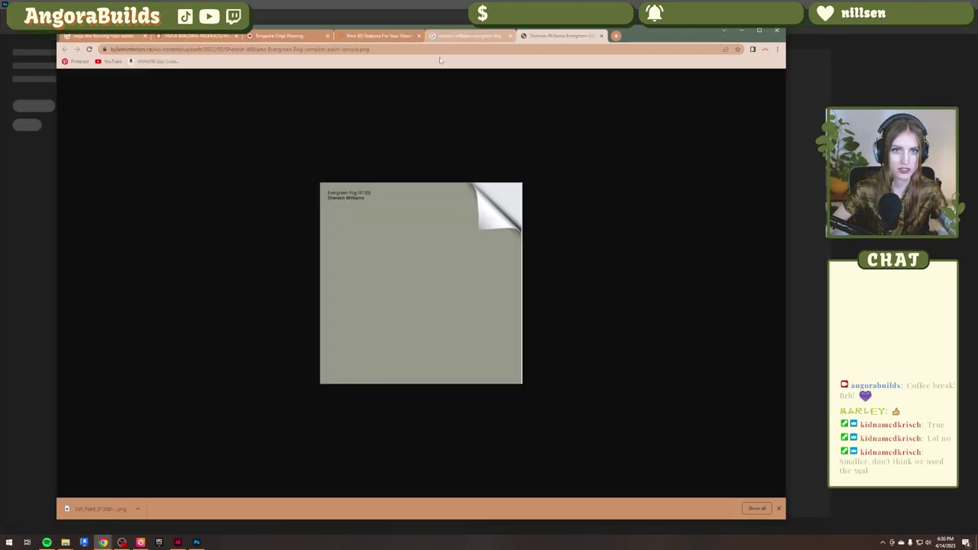
Search the web for Benjamin Moore Chantilly Lace and open the 2121-70 Chantilly Lace swatch image from the paint shop's page.
left_click(440, 52)
type("be")
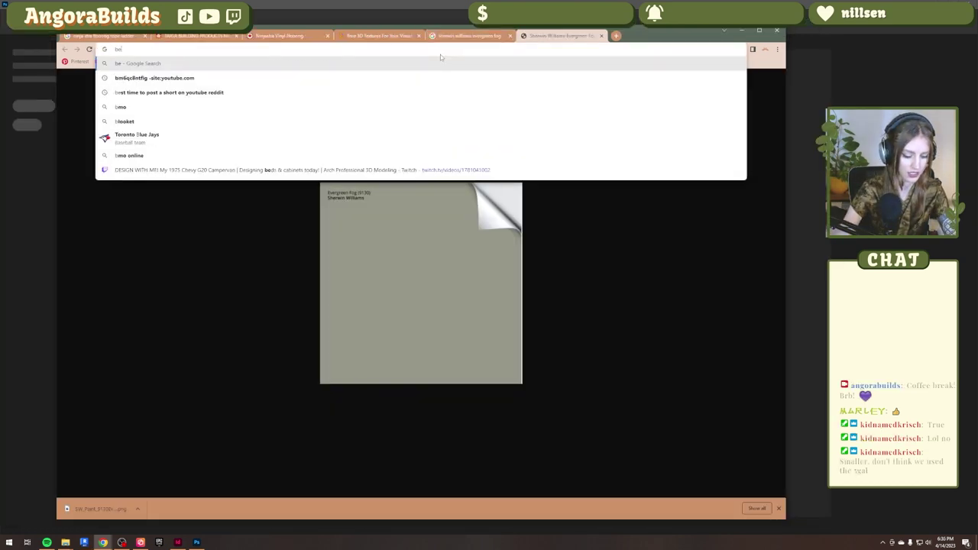
type("njamin moore")
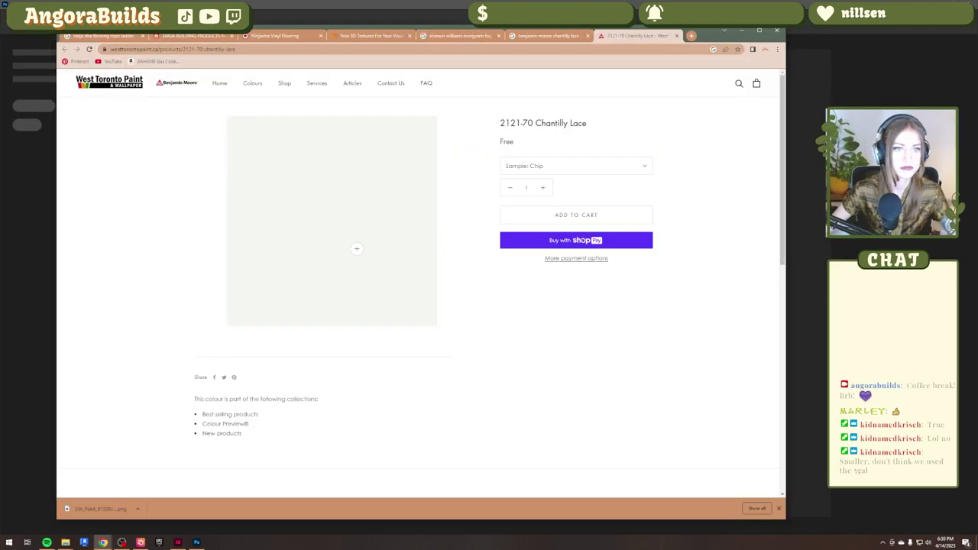
right_click(350, 243)
left_click(360, 251)
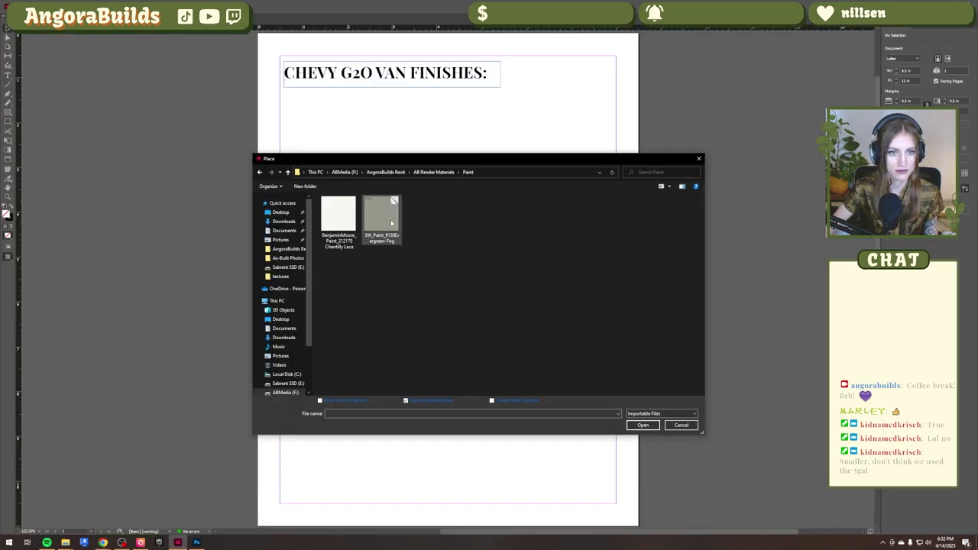
Place the Sherwin Williams Evergreen Fog and Benjamin Moore Chantilly Lace paint swatches from the Paint folder below the InDesign page title.
double_click(391, 223)
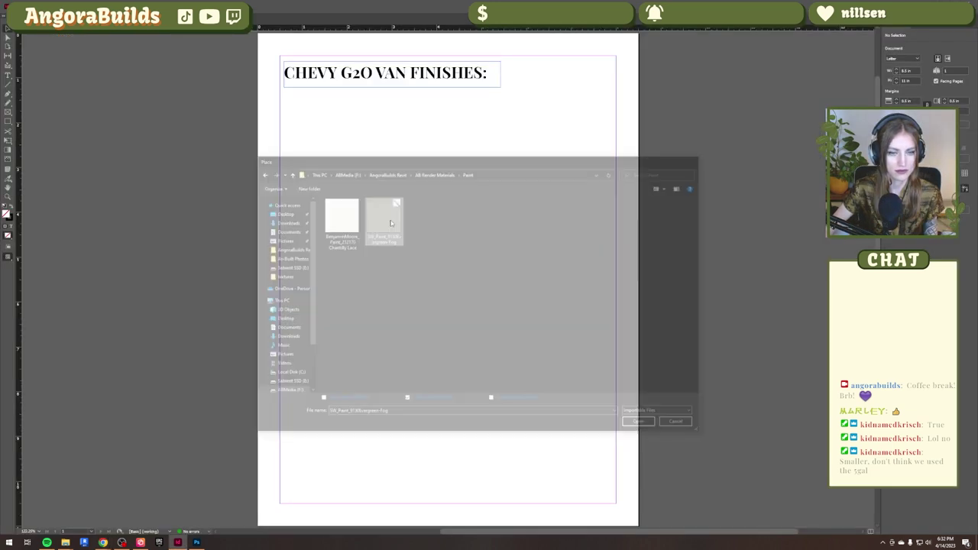
left_click(310, 166)
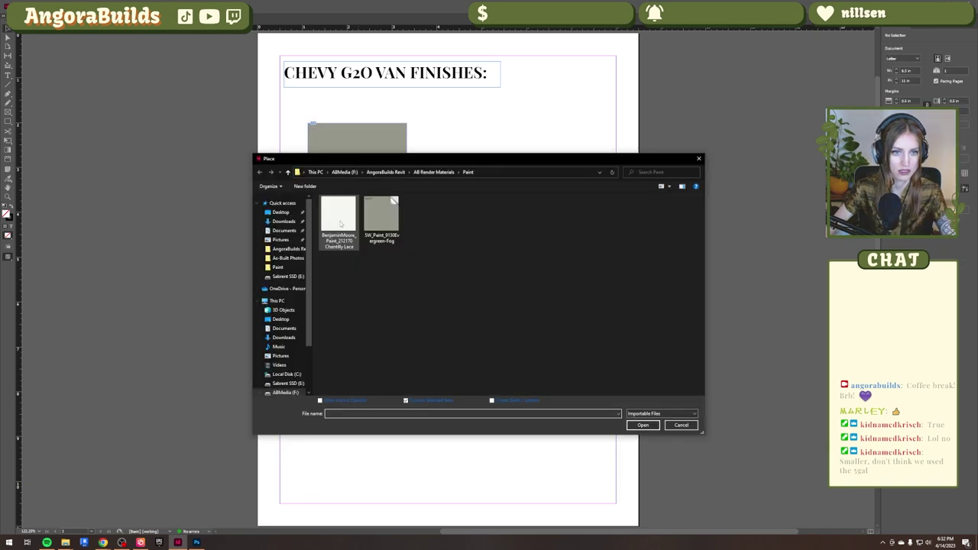
double_click(340, 223)
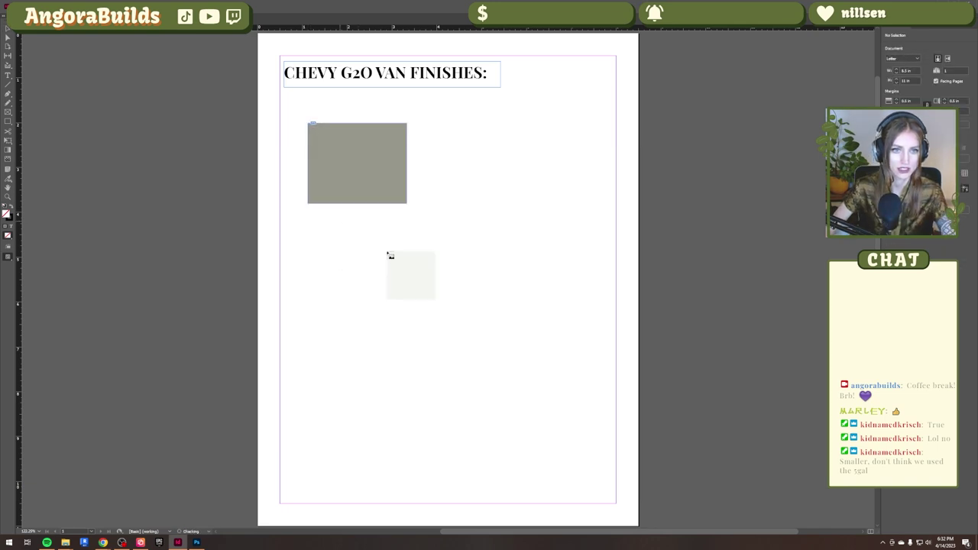
left_click(352, 254)
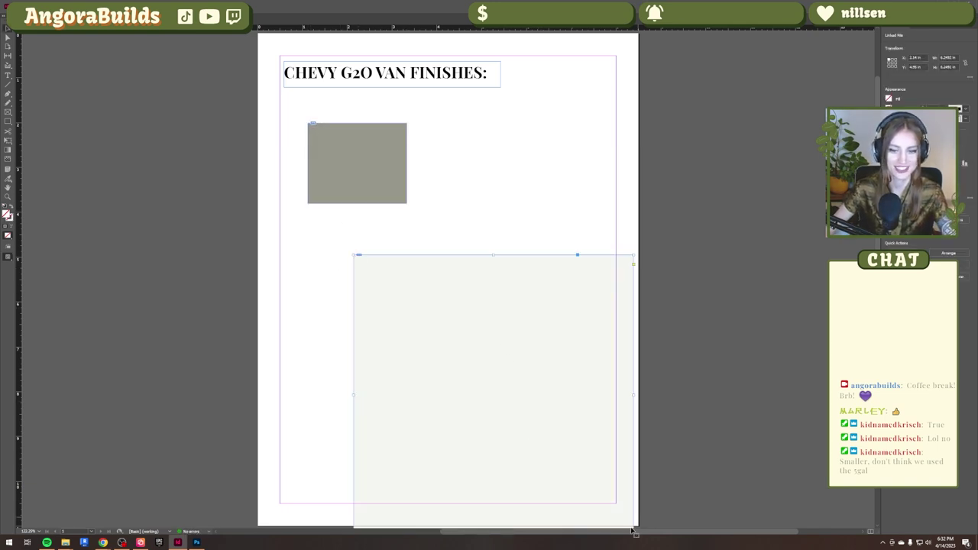
left_click_drag(589, 451, 579, 424)
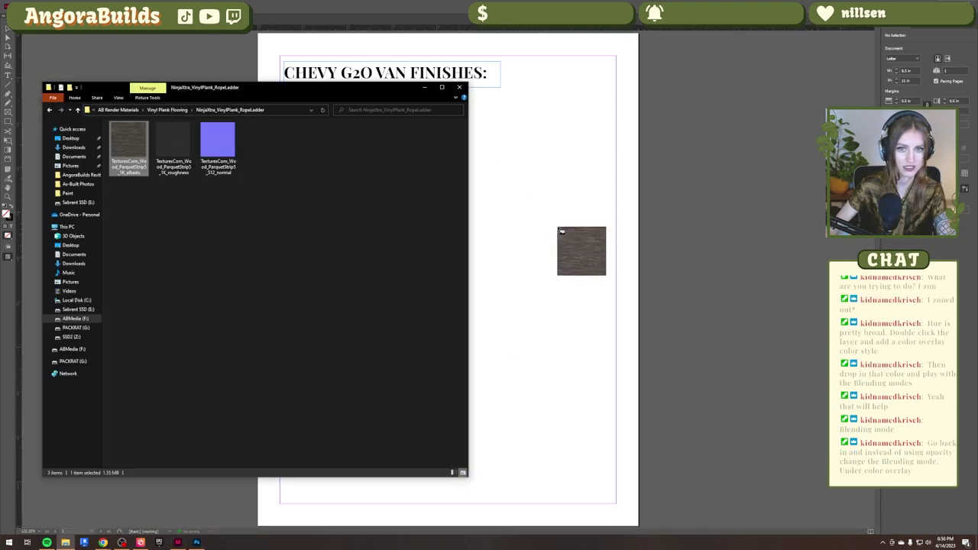
Place the NinjaXtra RopeLadder vinyl plank albedo texture below the paint swatches on the InDesign page.
left_click_drag(557, 226, 498, 257)
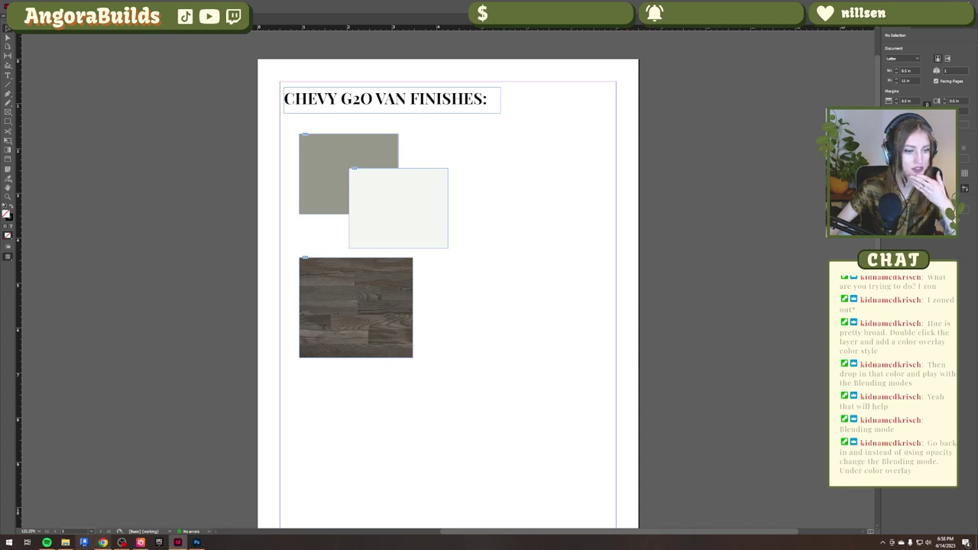
Switch to Chrome, open the Pfister pull-down kitchen faucet on Wayfair and save its product image.
mouse_move(103, 543)
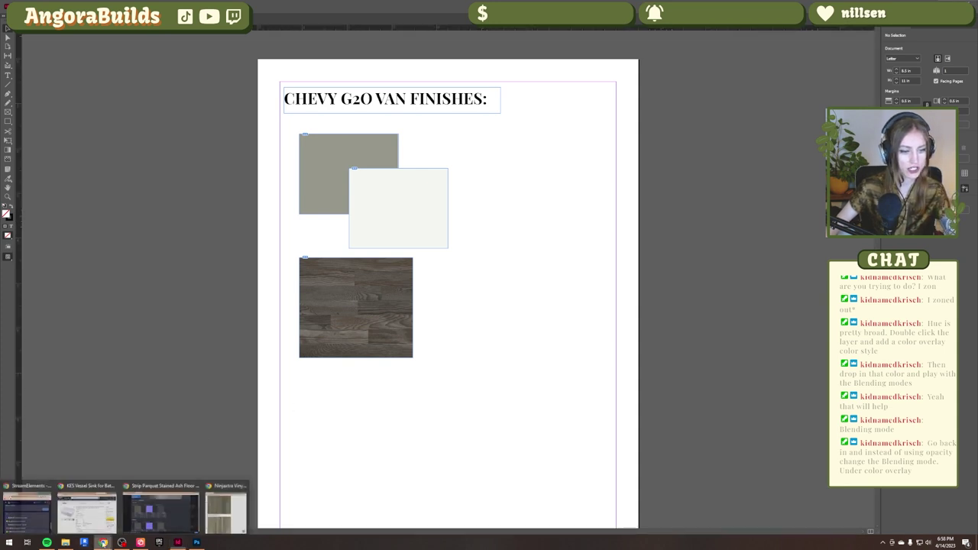
left_click(226, 512)
left_click_drag(499, 90, 409, 39)
left_click_drag(603, 527, 820, 469)
left_click(243, 57)
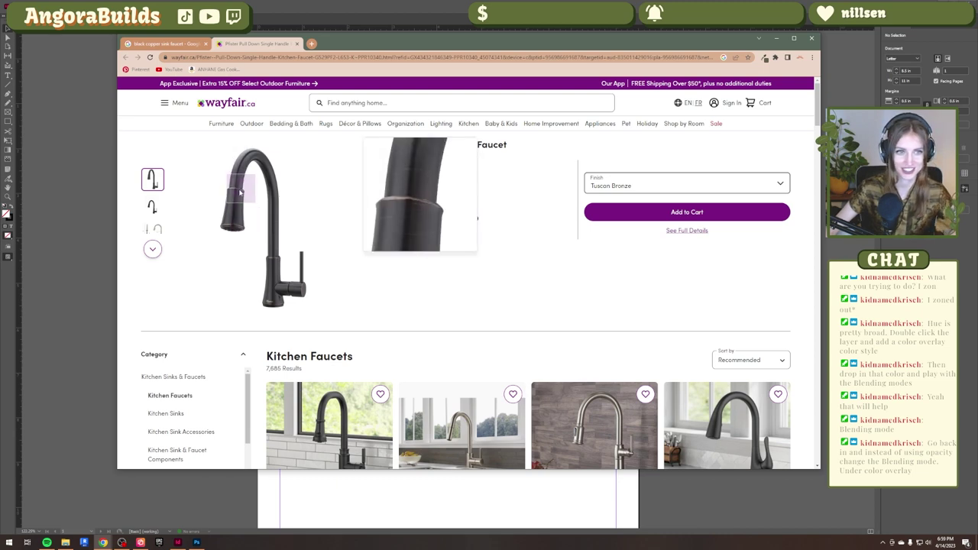
right_click(234, 192)
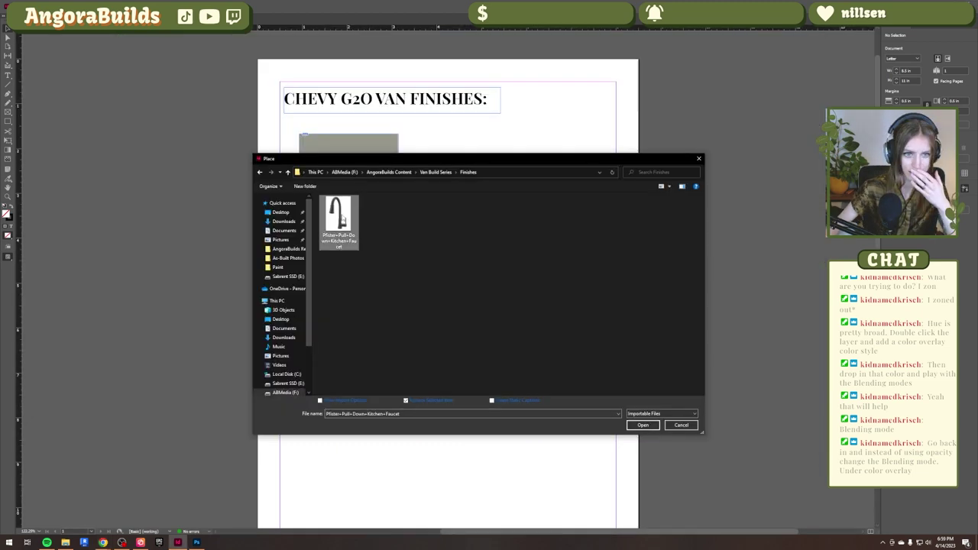
Place the Pfister Pull-Down Kitchen Faucet image from the Finishes folder in the page's upper right area in InDesign.
double_click(334, 219)
left_click(507, 230)
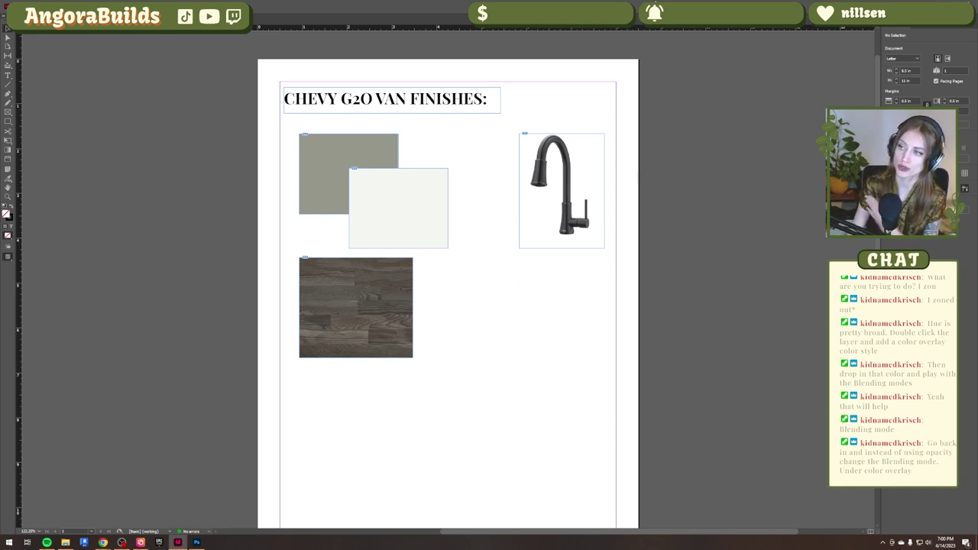
Place the campervan cedar ceiling photo and scale it down to fit below the vinyl flooring swatch.
key("alt+Tab")
scroll(450, 182, "down", 1)
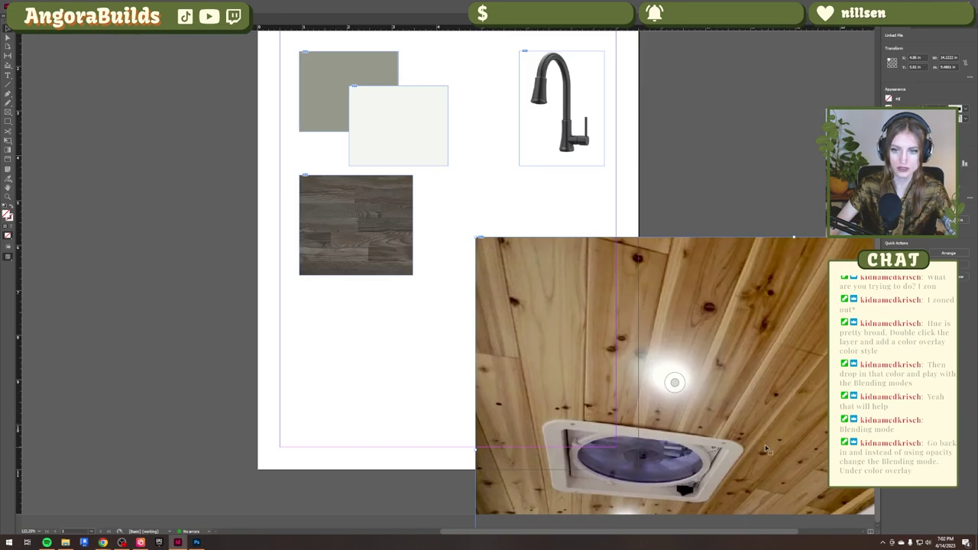
left_click_drag(766, 450, 504, 328)
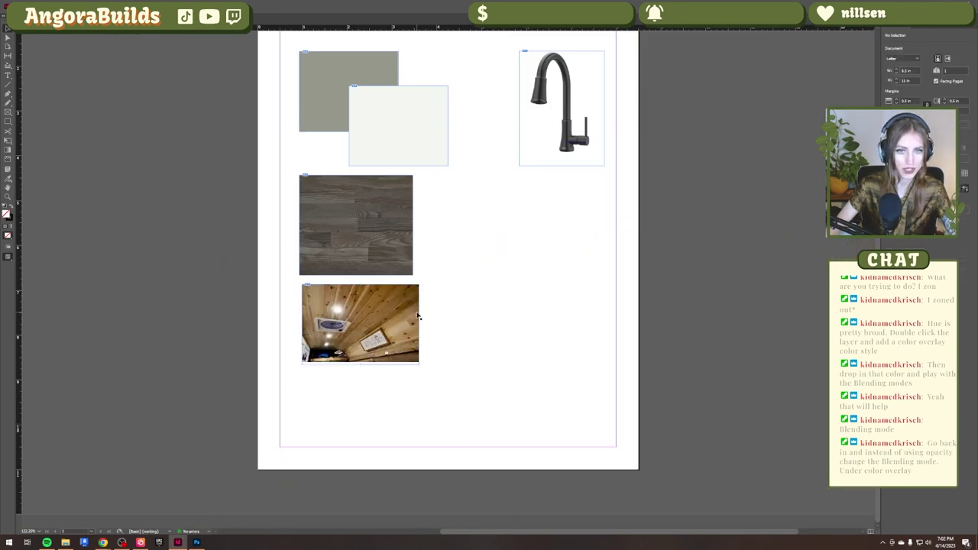
Rearrange the page with the cedar ceiling photo under the title, the two overlapping paint swatches below it and the vinyl flooring lowest.
scroll(428, 315, "up", 3)
scroll(428, 317, "down", 1)
left_click_drag(348, 409, 489, 311)
mouse_move(394, 308)
left_mouse_down("alt")
mouse_move(379, 437)
mouse_move(399, 465)
left_mouse_up("alt")
left_click_drag(430, 128, 389, 163)
left_click_drag(390, 171, 381, 301)
left_click_drag(493, 302, 341, 168)
left_click_drag(430, 260, 386, 293)
left_click_drag(420, 357, 423, 328)
left_click_drag(384, 470, 373, 425)
left_click_drag(434, 310, 458, 258)
left_click_drag(322, 238, 322, 287)
left_click_drag(367, 401, 366, 428)
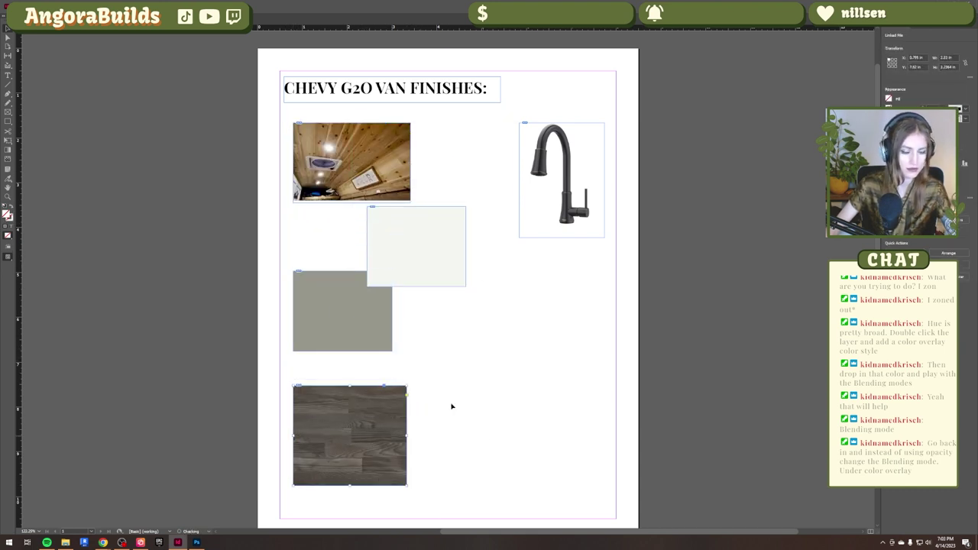
left_click_drag(336, 321, 336, 341)
left_click_drag(428, 244, 415, 274)
left_click(111, 509)
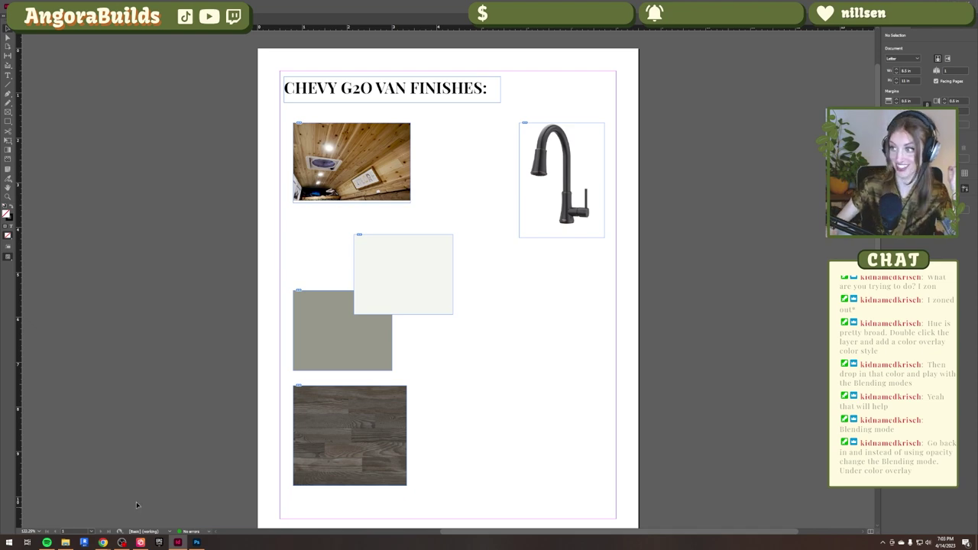
Switch to Chrome and search the web for CANE WEBBING.
mouse_move(103, 543)
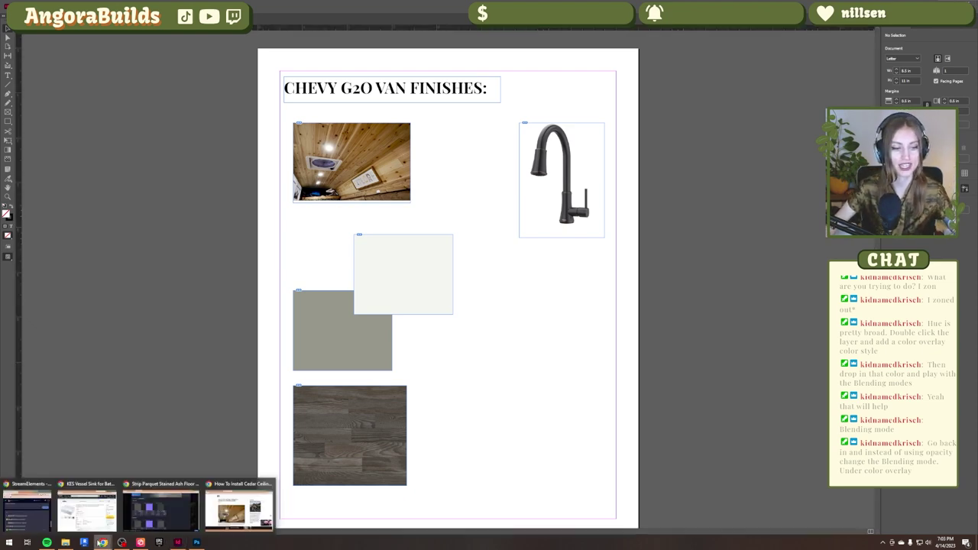
left_click(227, 506)
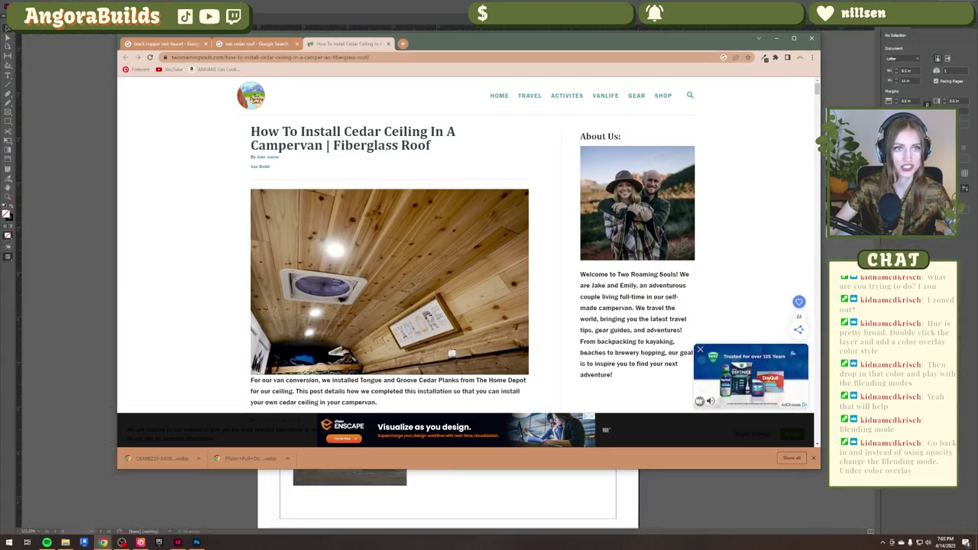
left_click(325, 58)
type("STRETCH RATTAN")
key("Return")
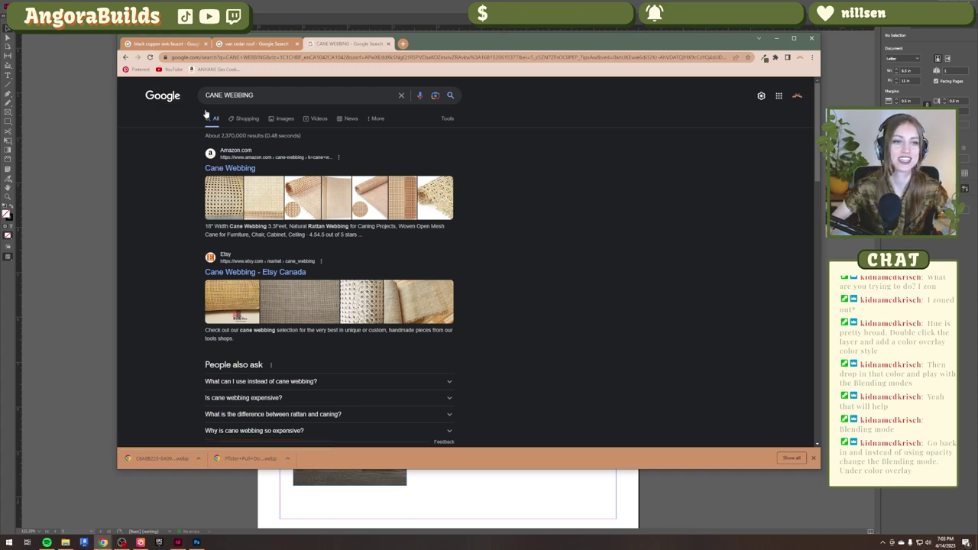
left_click(451, 233)
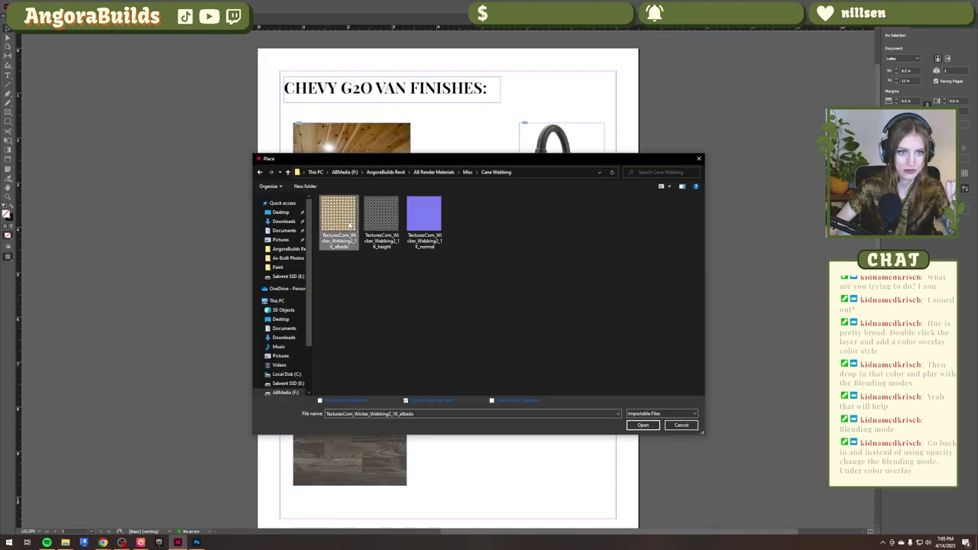
Place the wicker webbing albedo texture from the Cane Webbing folder over the paint swatches in InDesign.
double_click(347, 223)
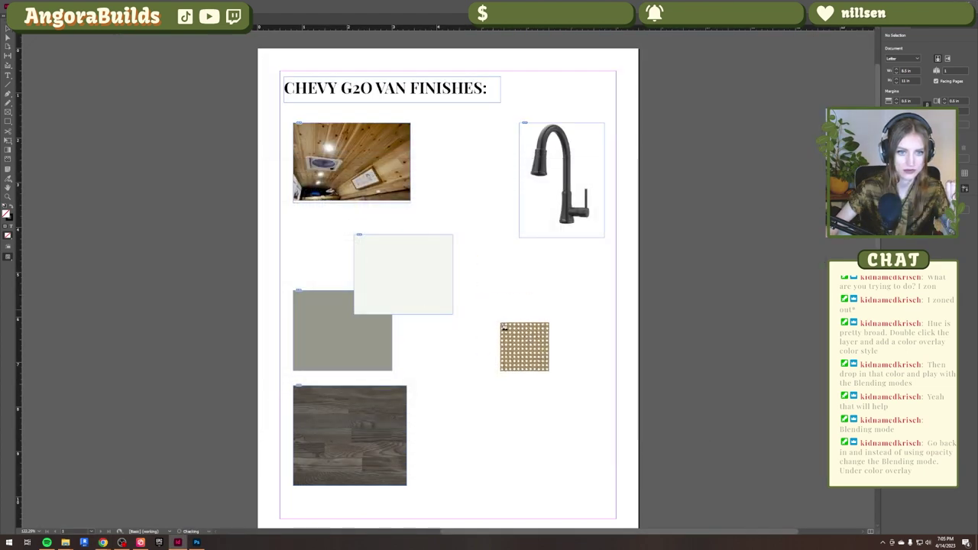
left_click(501, 325)
scroll(505, 327, "down", 2)
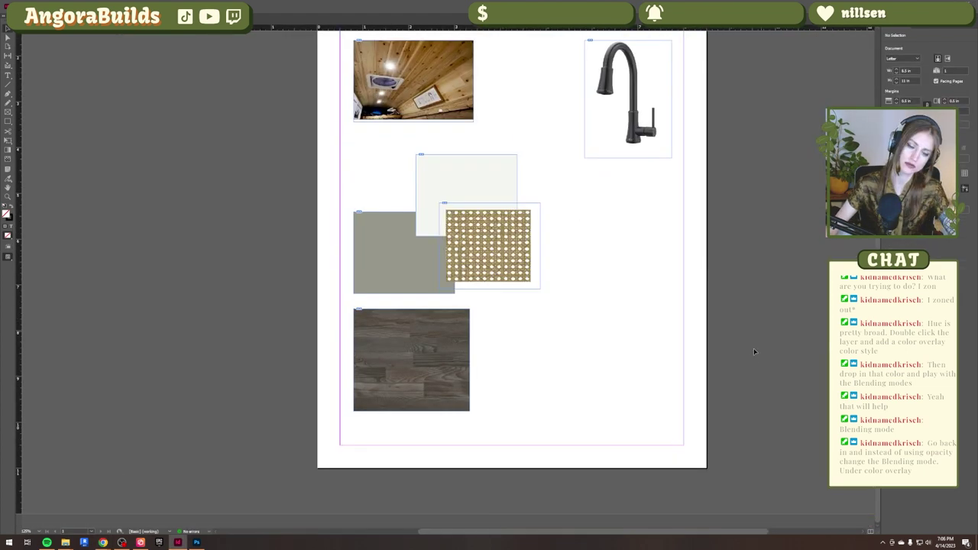
scroll(753, 355, "up", 2)
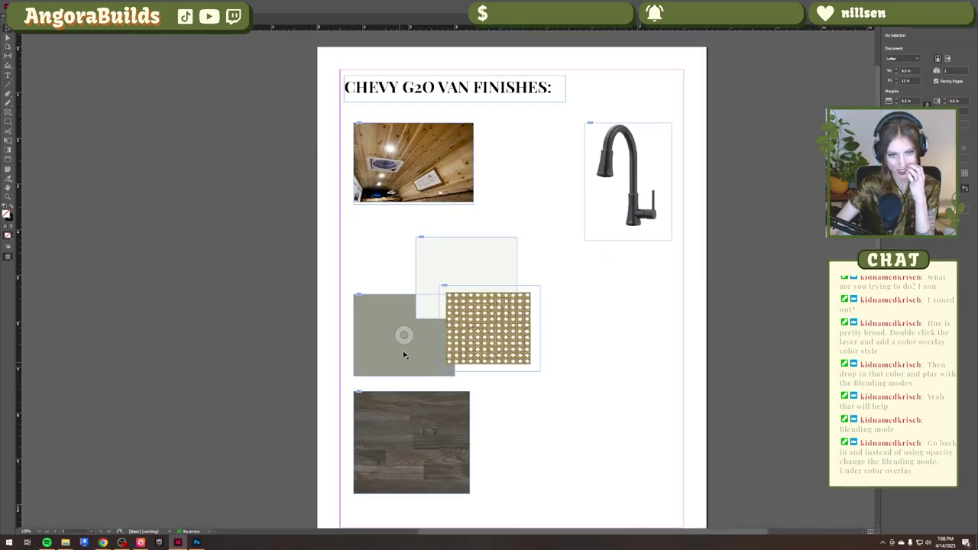
Stagger the Chantilly Lace and cane webbing swatches beside the Evergreen Fog swatch and move all three up towards the ceiling photo.
left_click_drag(520, 354, 555, 315)
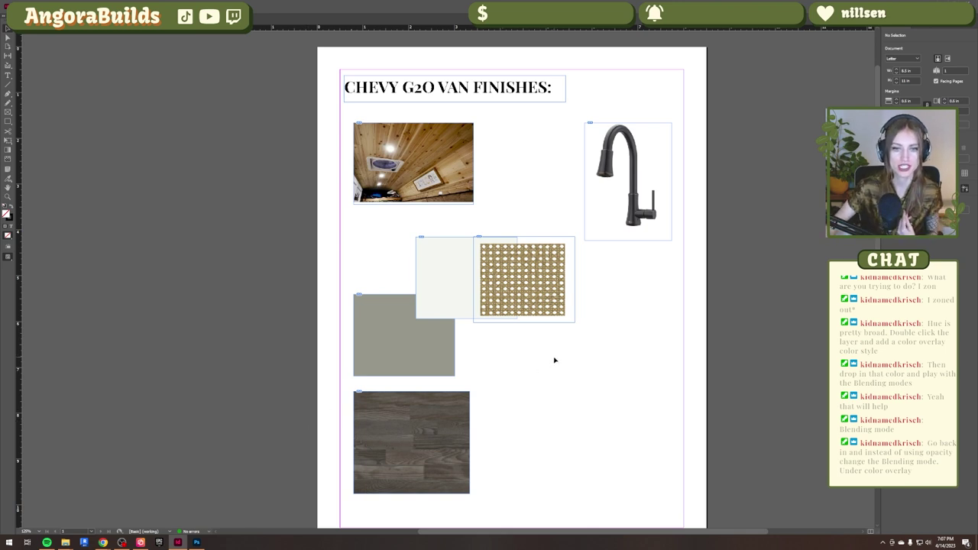
left_click_drag(464, 281, 461, 303)
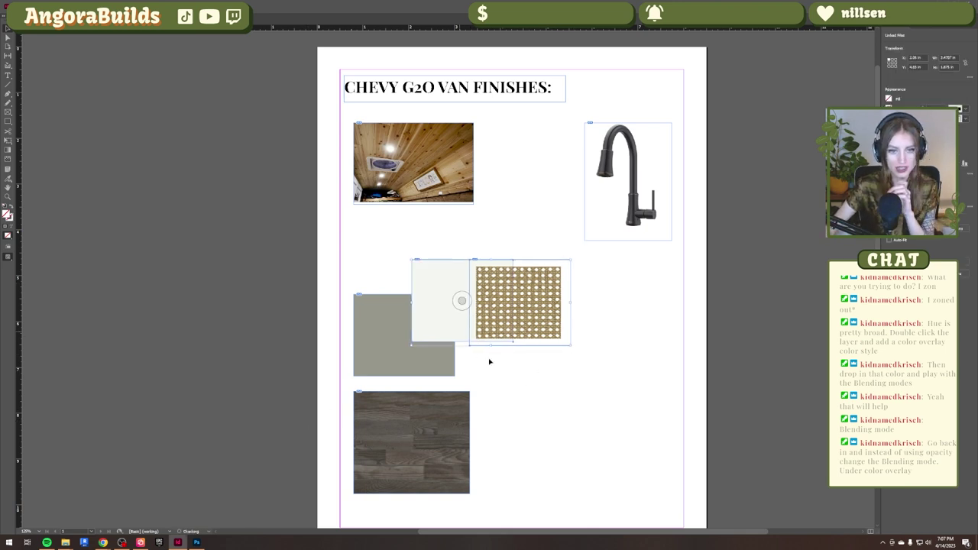
left_click(529, 351)
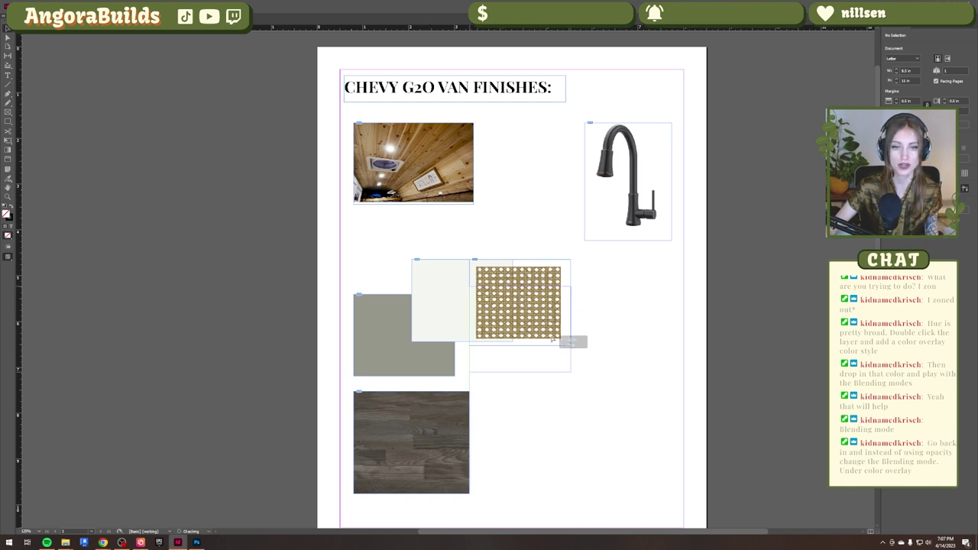
left_click_drag(550, 309, 551, 331)
left_click(638, 358)
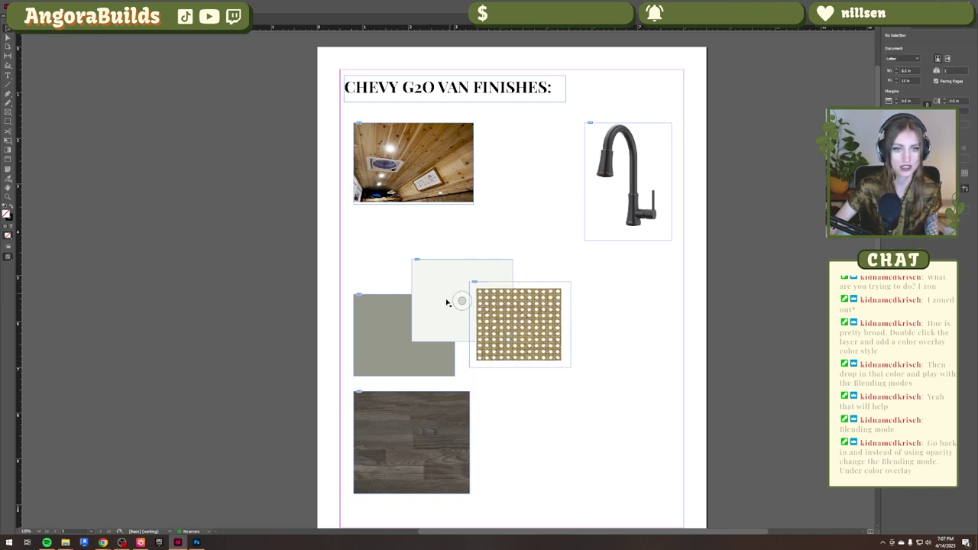
left_click_drag(550, 229, 414, 334)
left_click(502, 341)
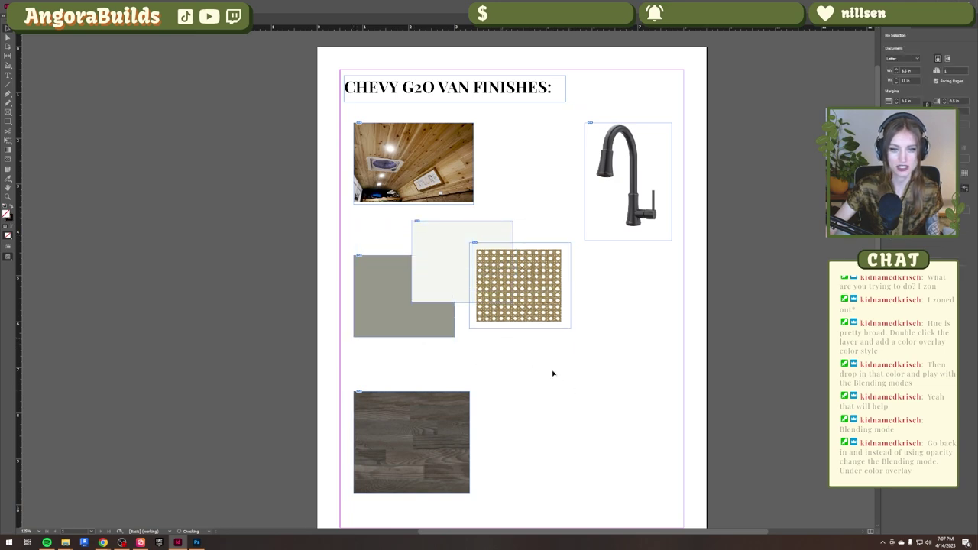
Review the Pinterest inspiration board and the Leadvision Acacia Finger Jointed Island Top page on Lowe's in Chrome.
key("alt+Tab")
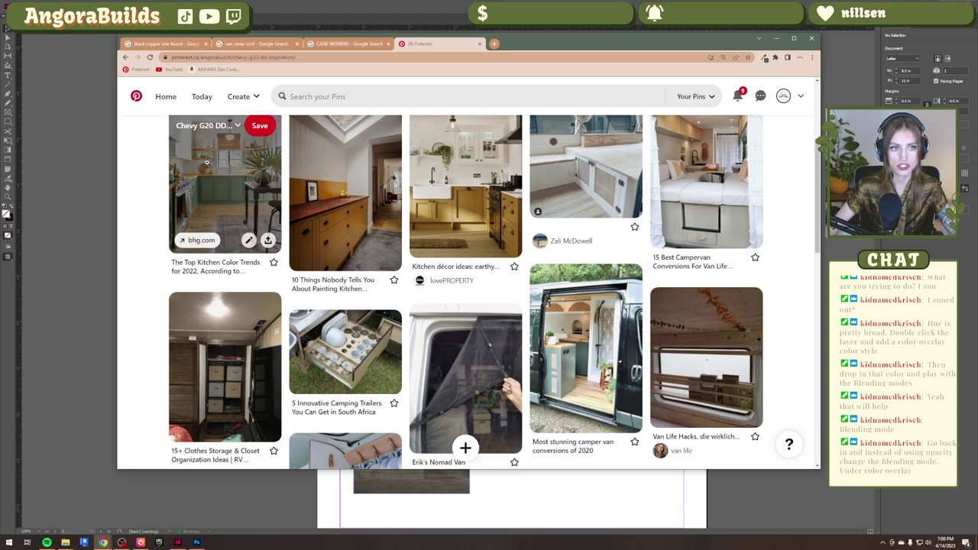
key("alt+Tab")
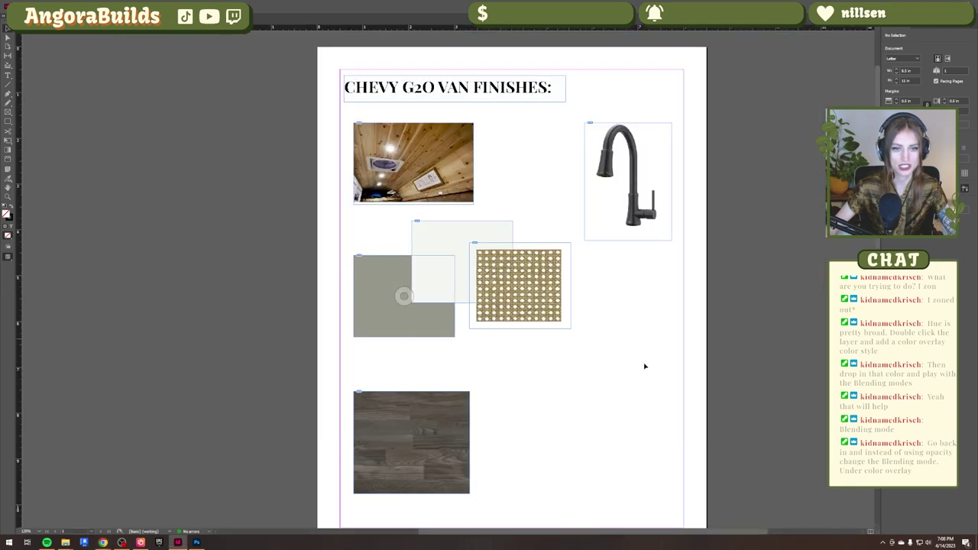
key("alt+Tab")
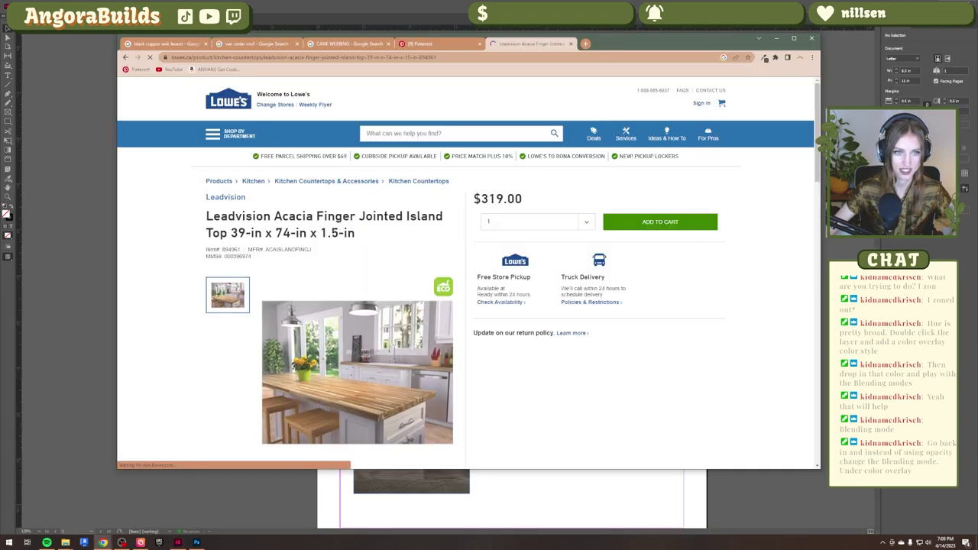
left_click(595, 131)
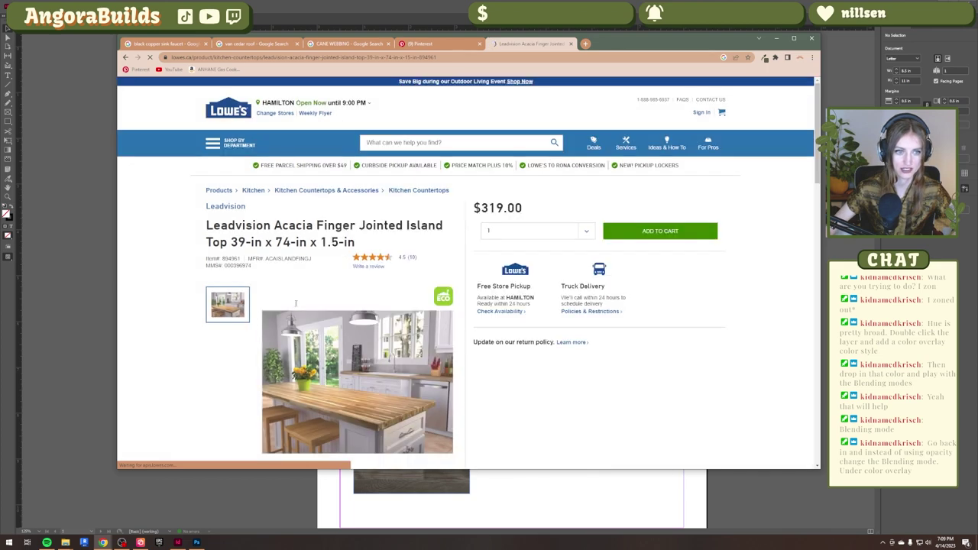
scroll(202, 303, "down", 20)
scroll(201, 303, "up", 15)
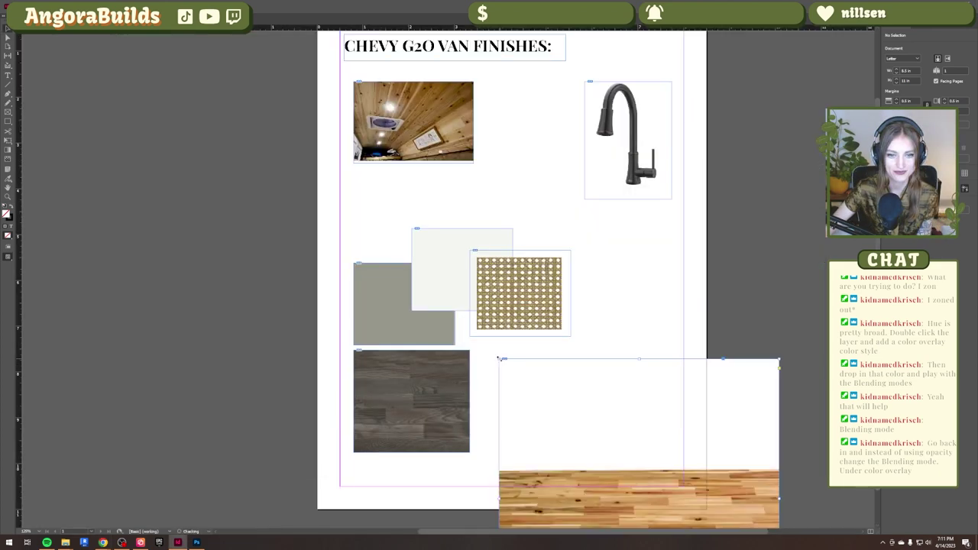
Move the faucet above the butcher-block countertop image and shift the flooring, paint and cane webbing swatches down the page.
scroll(501, 358, "down", 1)
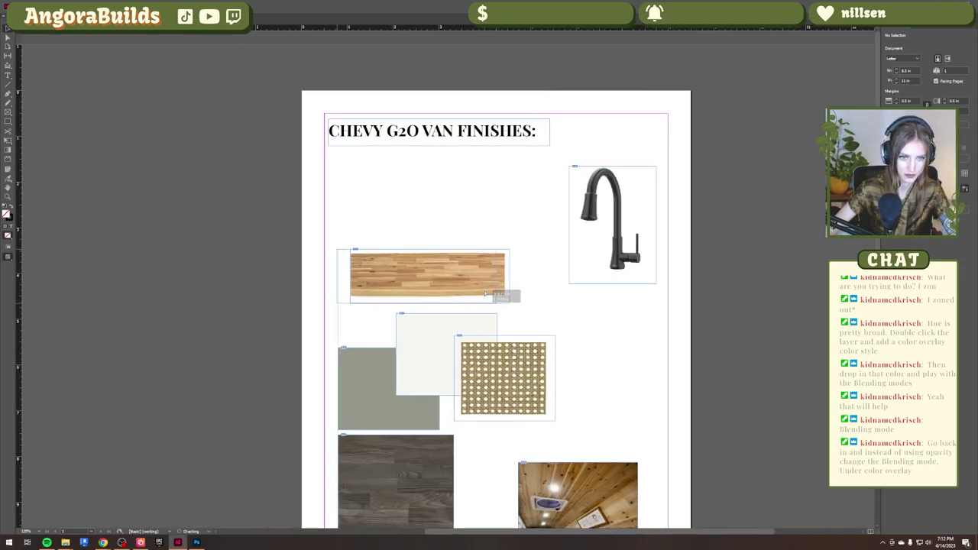
left_click_drag(611, 225, 381, 201)
scroll(416, 281, "down", 3)
left_click_drag(396, 359, 390, 391)
left_click_drag(248, 330, 481, 264)
left_click_drag(381, 292, 373, 321)
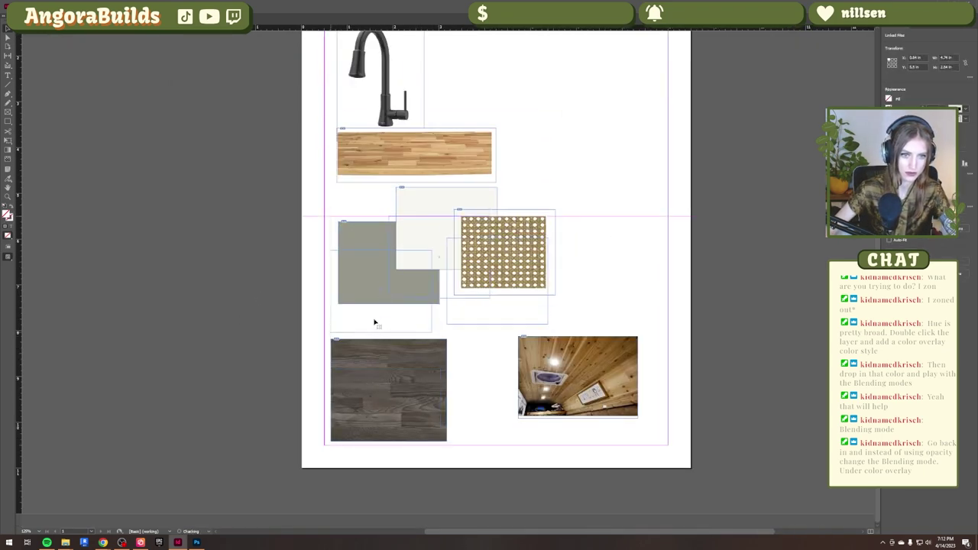
Lower the countertop and faucet images slightly and move the cedar ceiling photo to the page's upper right area.
scroll(374, 321, "up", 3)
left_click_drag(403, 272, 397, 304)
left_click_drag(408, 248, 401, 260)
scroll(428, 306, "down", 1)
left_click_drag(616, 487, 636, 182)
scroll(596, 321, "down", 3)
scroll(581, 369, "up", 4)
scroll(581, 370, "down", 1)
Switch to Chrome, browse the Chevy G20 Pinterest board and open the Soft Close Drawer Slides VK1245 pin.
left_click(103, 542)
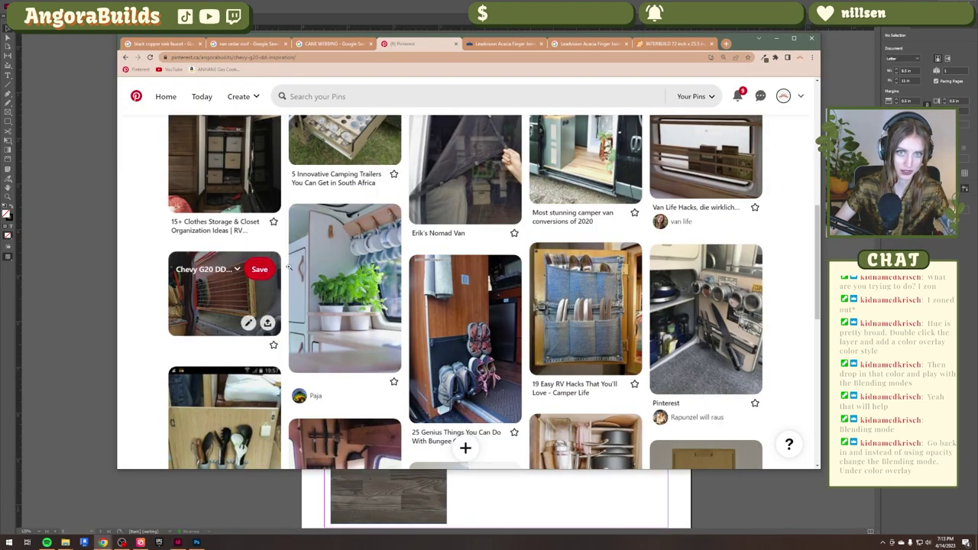
scroll(398, 285, "up", 5)
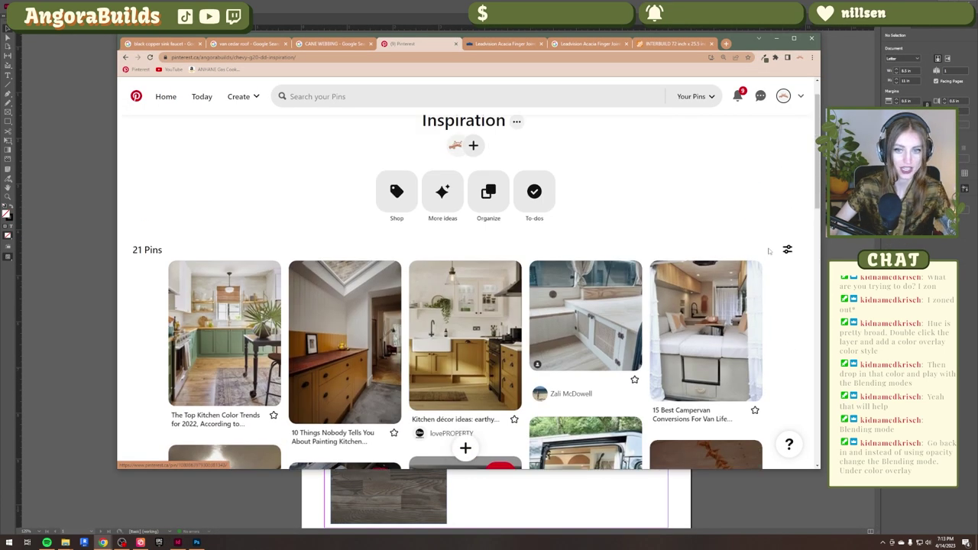
scroll(398, 285, "down", 5)
scroll(764, 377, "down", 8)
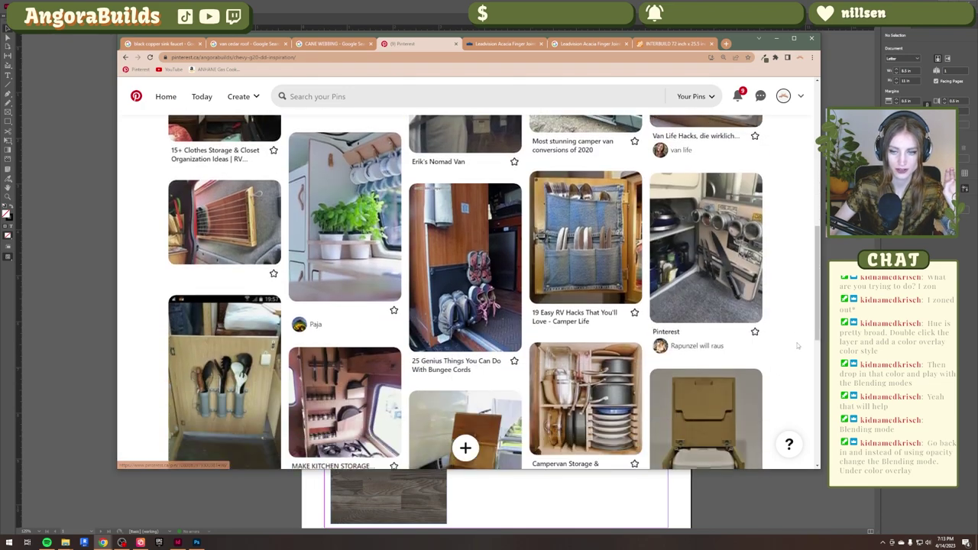
scroll(796, 344, "up", 2)
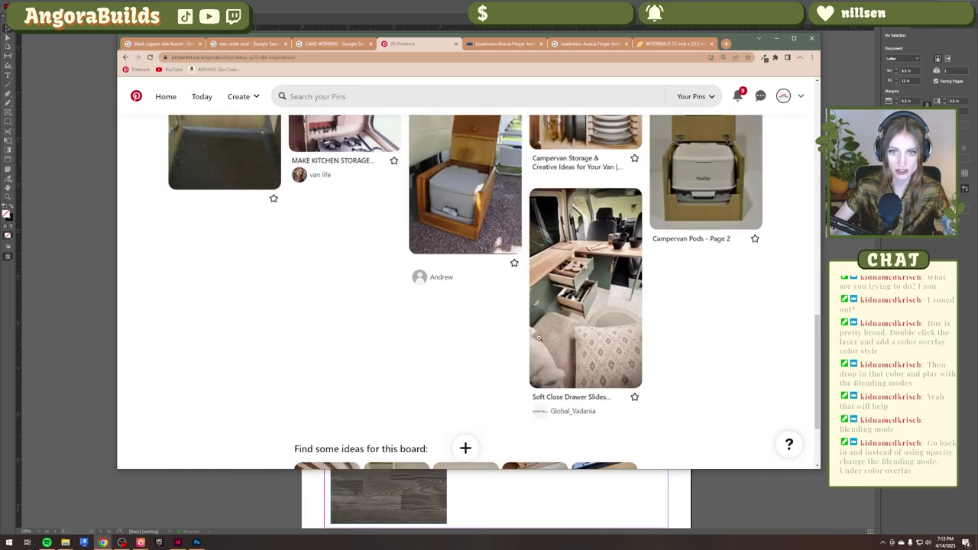
left_click(538, 355)
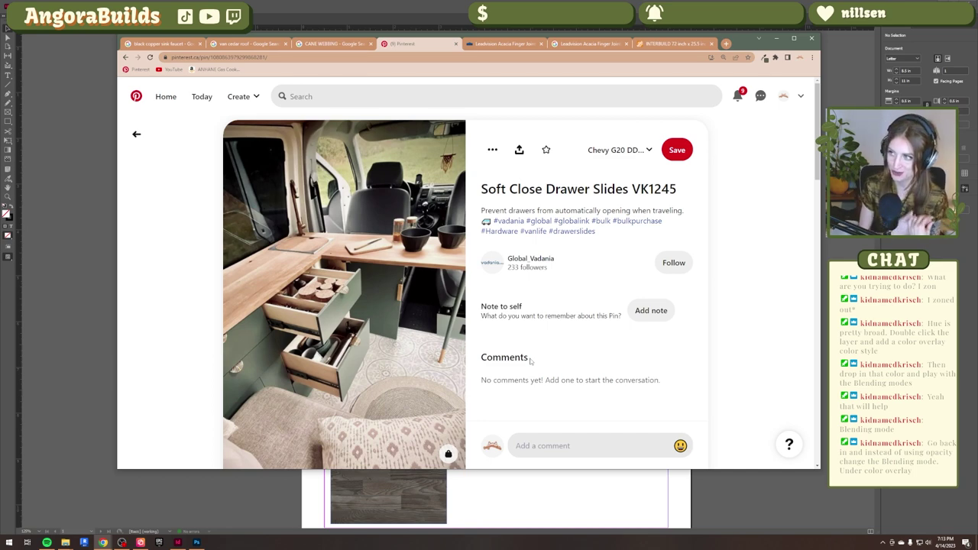
Search the web in a new tab for leaf hardware pull.
left_click(726, 43)
type("leaf hardware ")
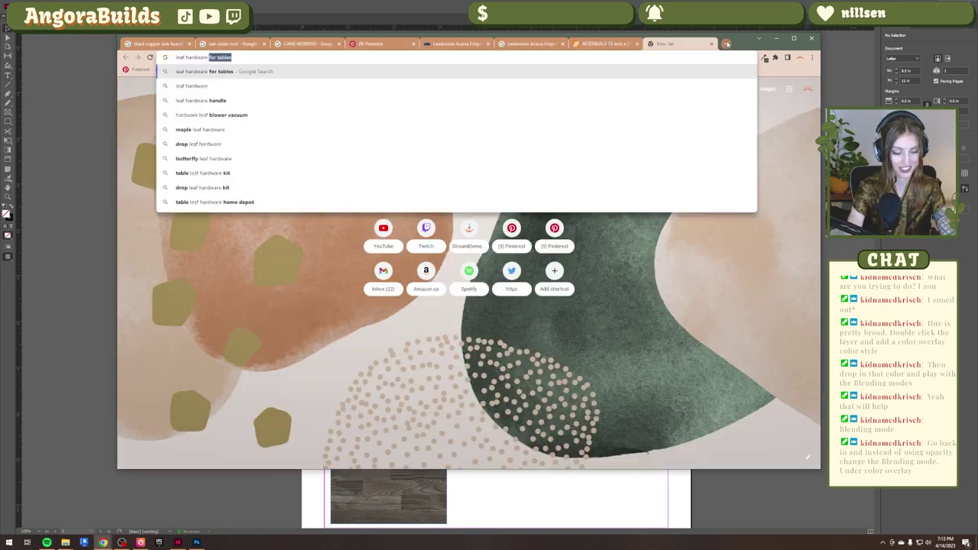
type("pull")
key("Return")
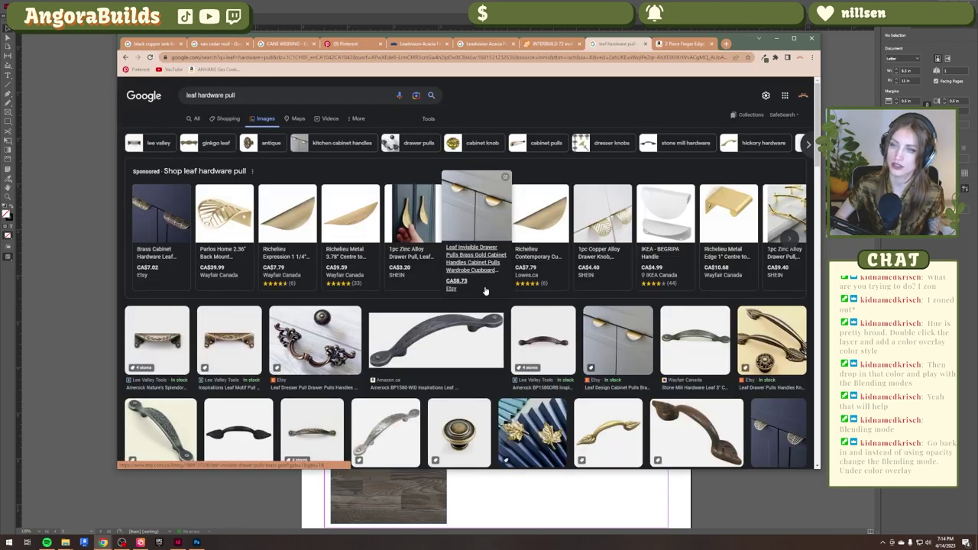
Browse the leaf hardware pull images and view the SHEIN copper alloy leaf drawer knob's scene display photo.
scroll(535, 283, "down", 5)
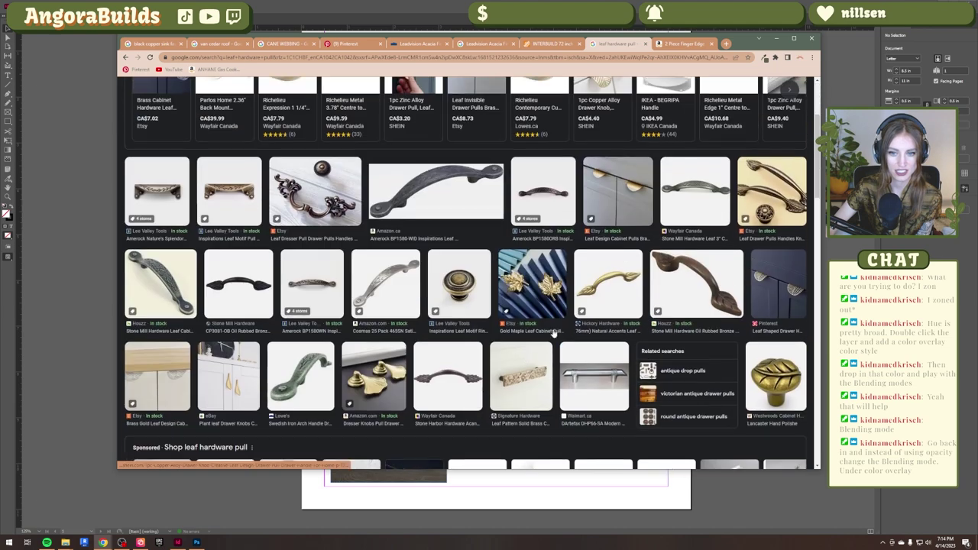
scroll(591, 269, "up", 5)
left_click(591, 269)
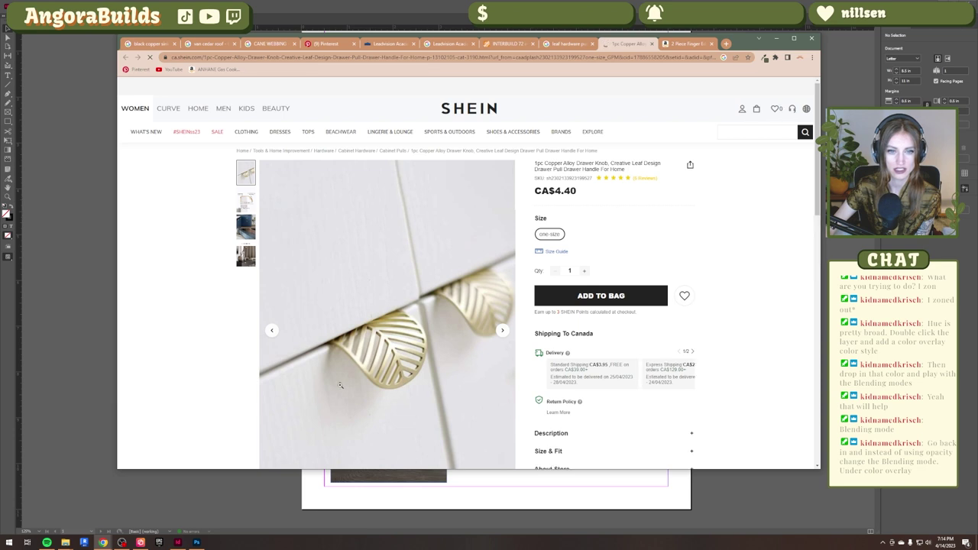
left_click(245, 254)
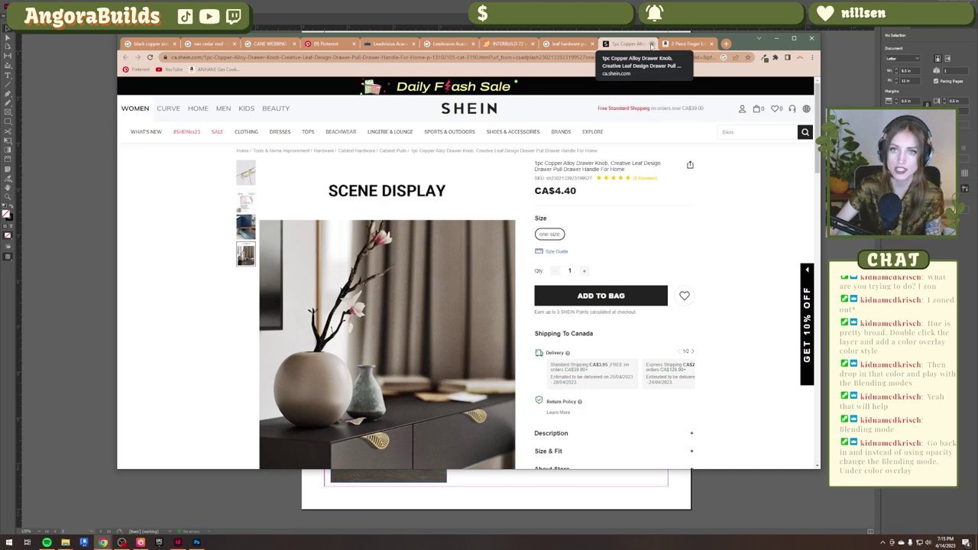
Look over the Amazon listing for the 2 Piece Finger Edge Pull handles and its related products.
left_click(677, 45)
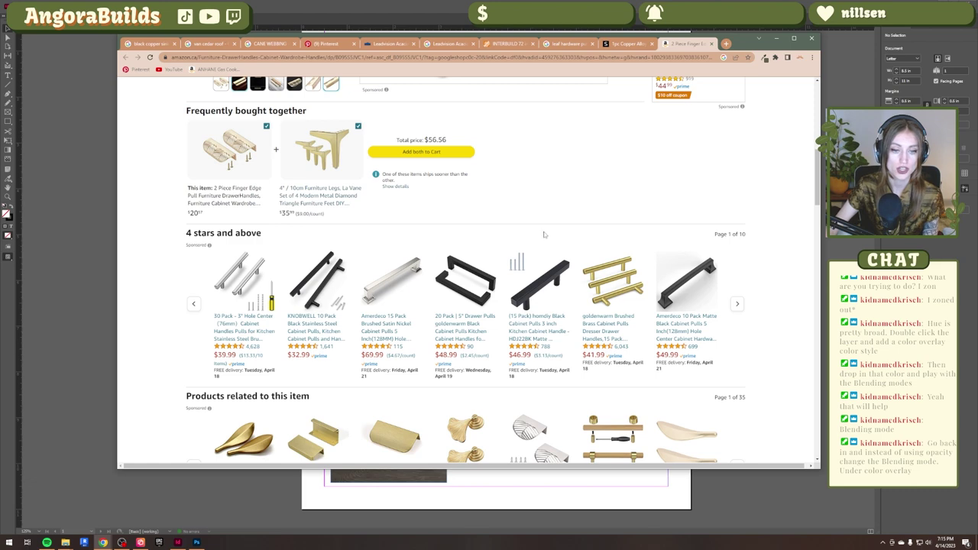
scroll(605, 166, "down", 2)
scroll(544, 237, "up", 8)
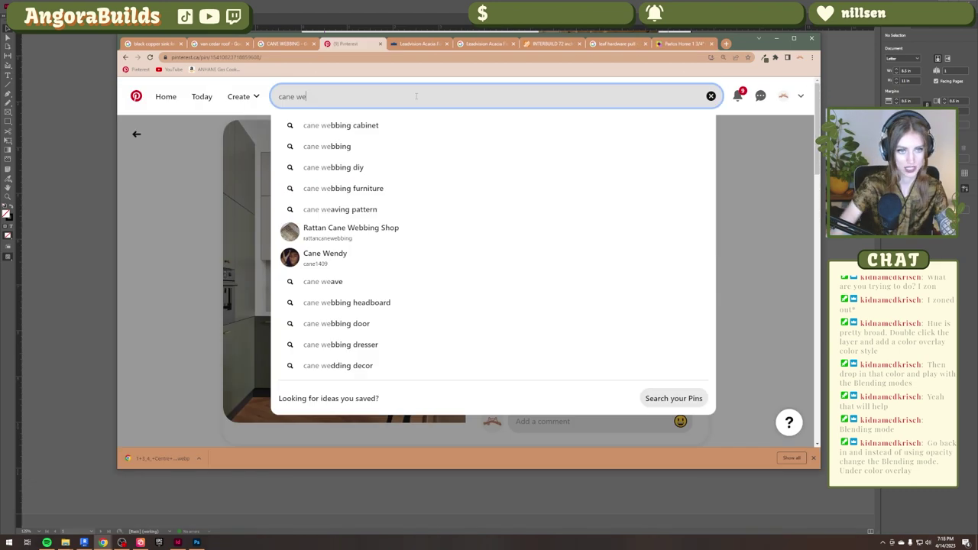
Search Pinterest for cane webbing cabinet and browse the cabinet ideas.
left_click(399, 129)
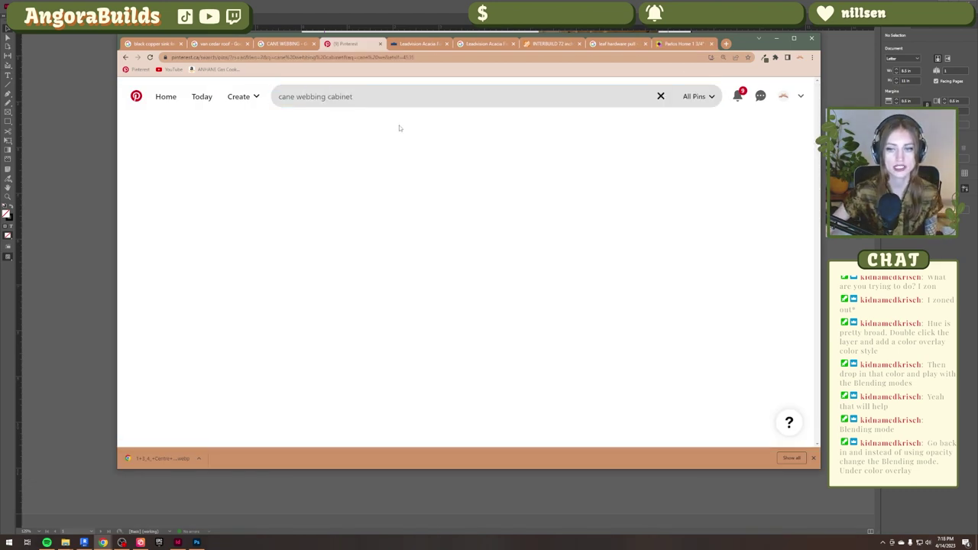
scroll(797, 206, "down", 2)
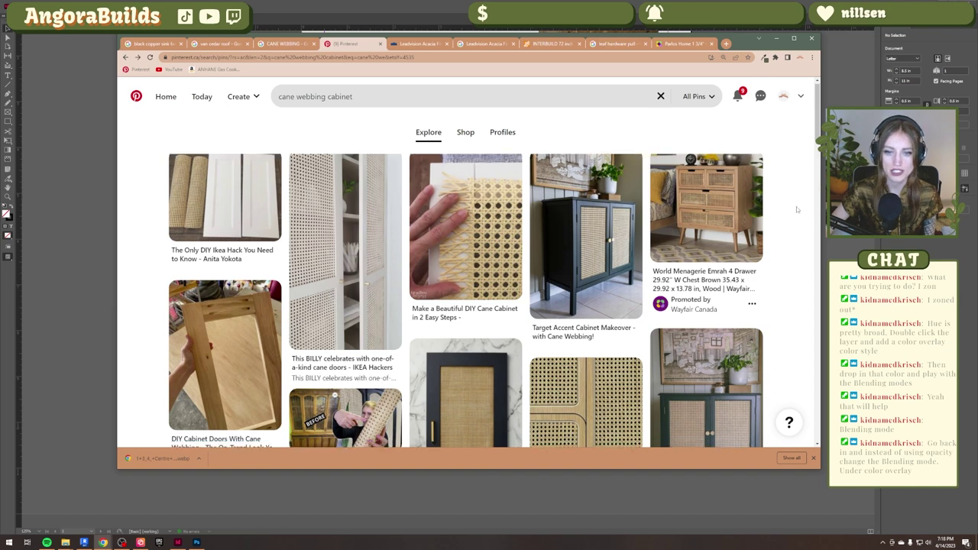
scroll(797, 208, "down", 1)
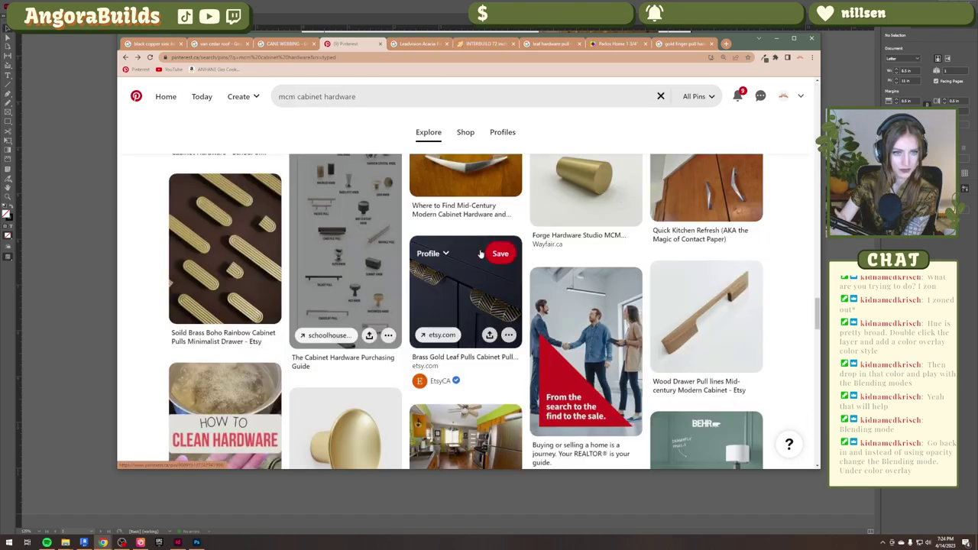
Open the round gold Cabinet Hardware knob pin from the mcm cabinet hardware results and follow it to its source page.
scroll(651, 369, "down", 4)
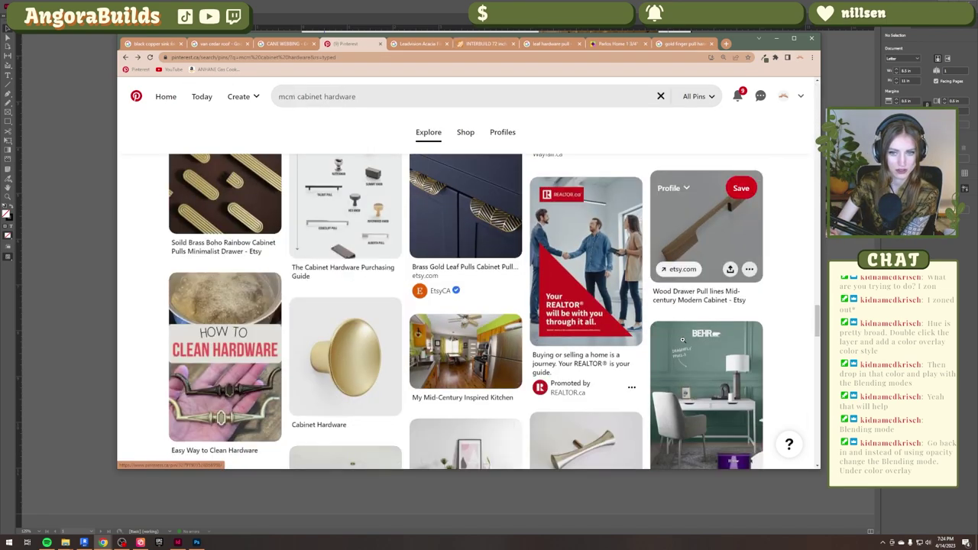
scroll(458, 321, "up", 2)
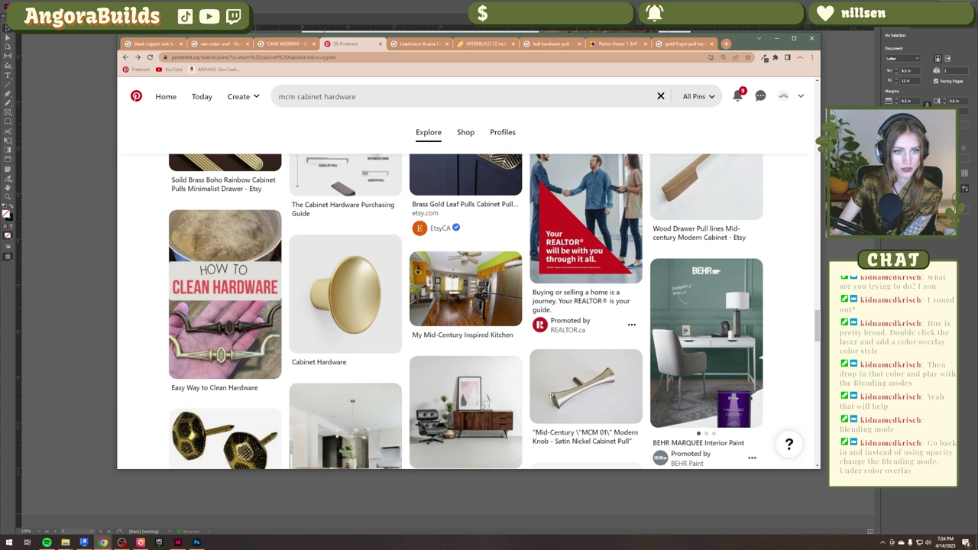
left_click(357, 320)
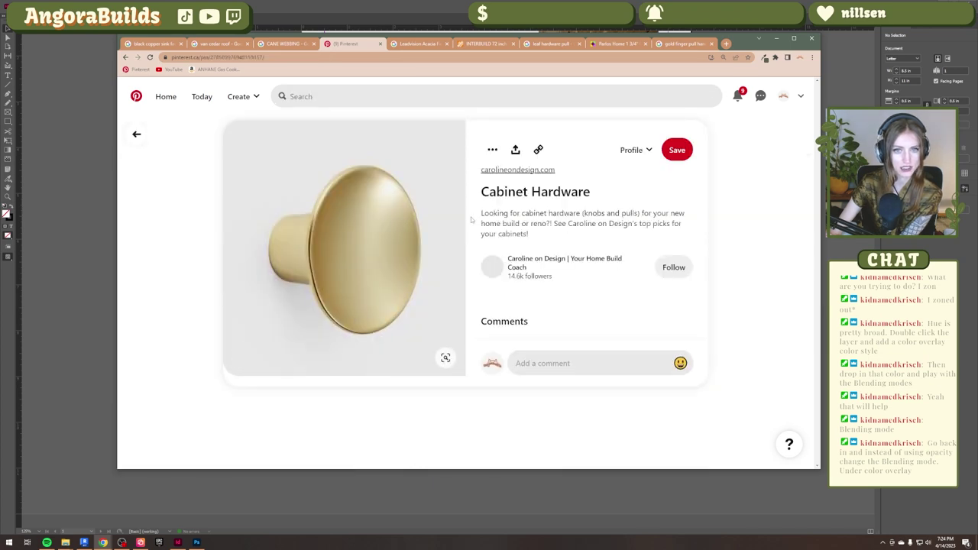
left_click(401, 239)
scroll(451, 323, "down", 1)
right_click(386, 305)
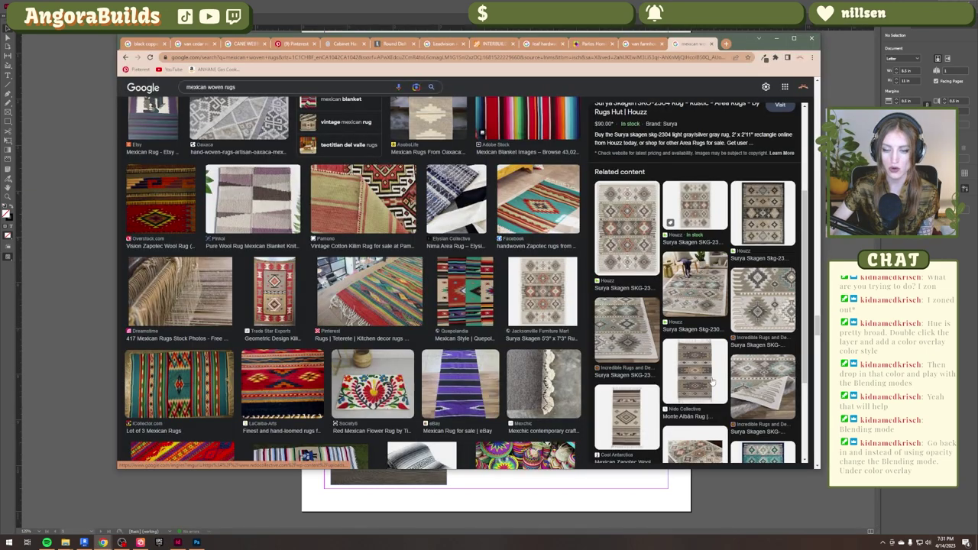
Open the Monte Albán rug from the Mexican woven rugs results and position the rug image beside the dark flooring swatch in InDesign.
left_click(711, 379)
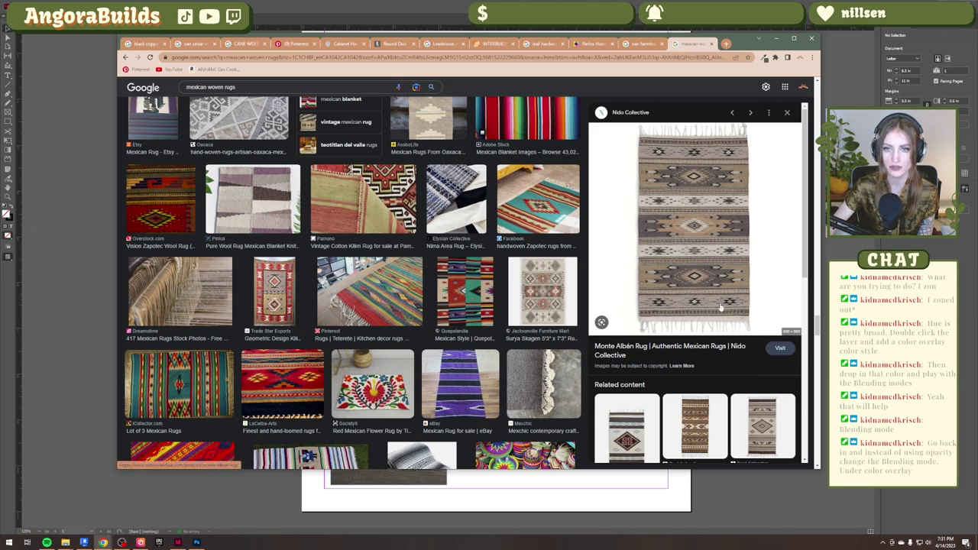
left_click(663, 282)
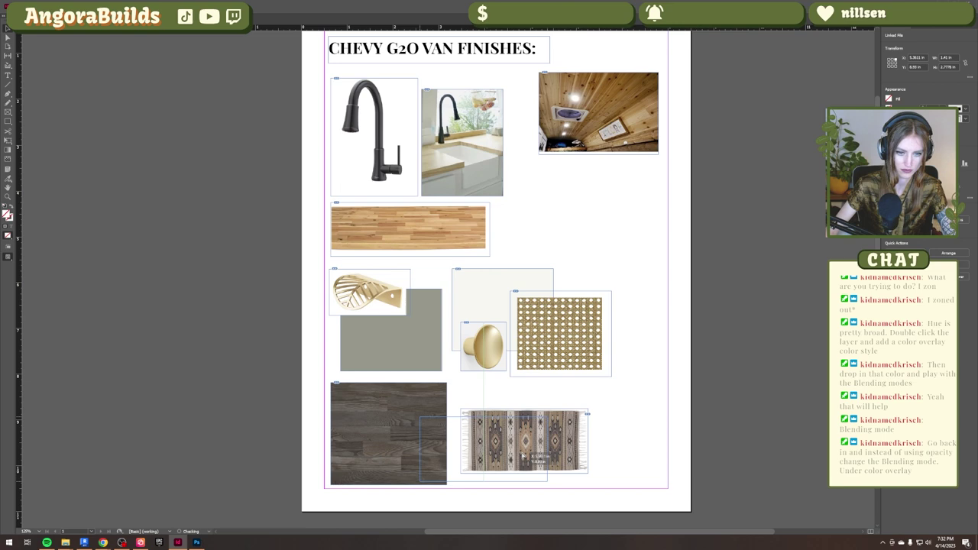
left_click_drag(521, 457, 553, 466)
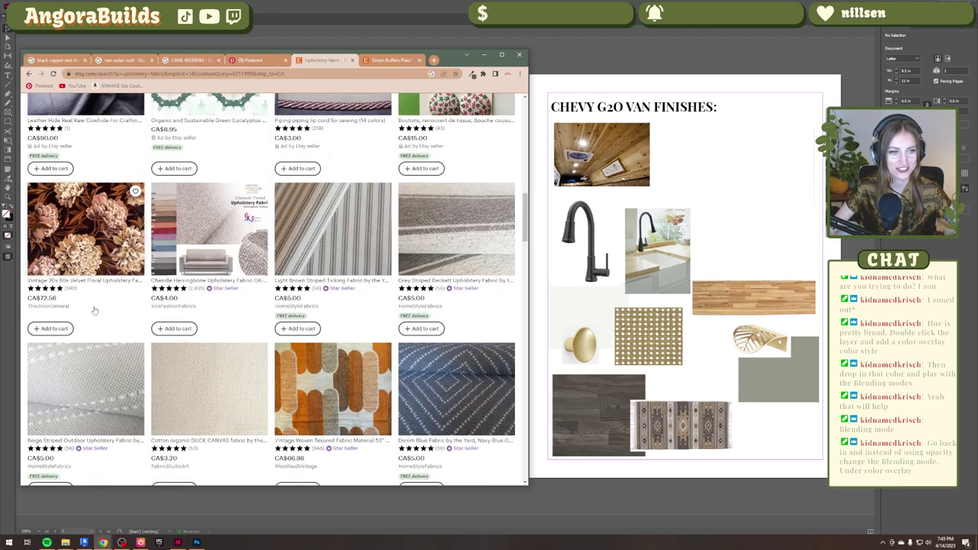
Open Etsy's Vintage Woven Textured Fabric listing in Chrome, view its folded fabric photo and dismiss the shopping pop-up.
left_click(334, 404)
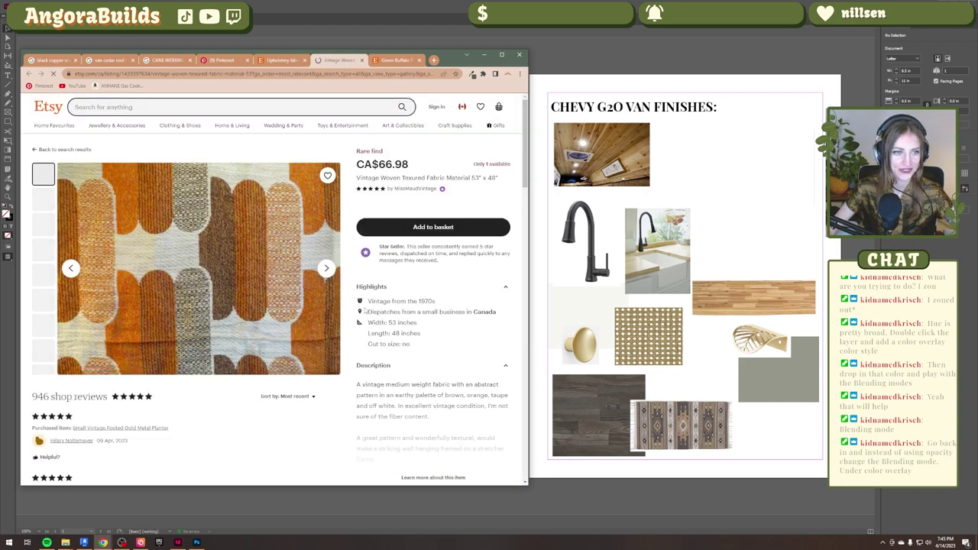
left_click(327, 267)
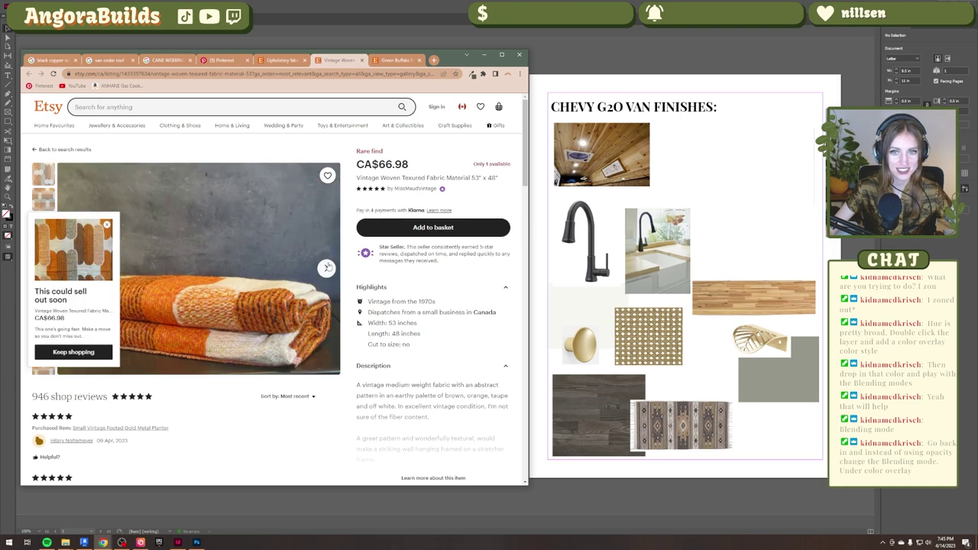
left_click(107, 225)
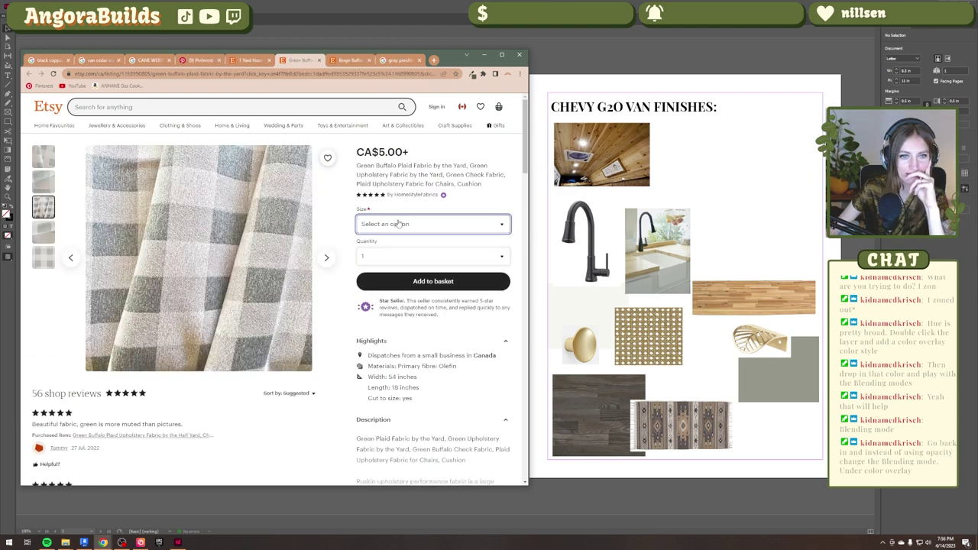
Check the Green Buffalo Plaid fabric's size options and look through the Camel Textured Stripe fabric's photos.
left_click(397, 224)
left_click(398, 224)
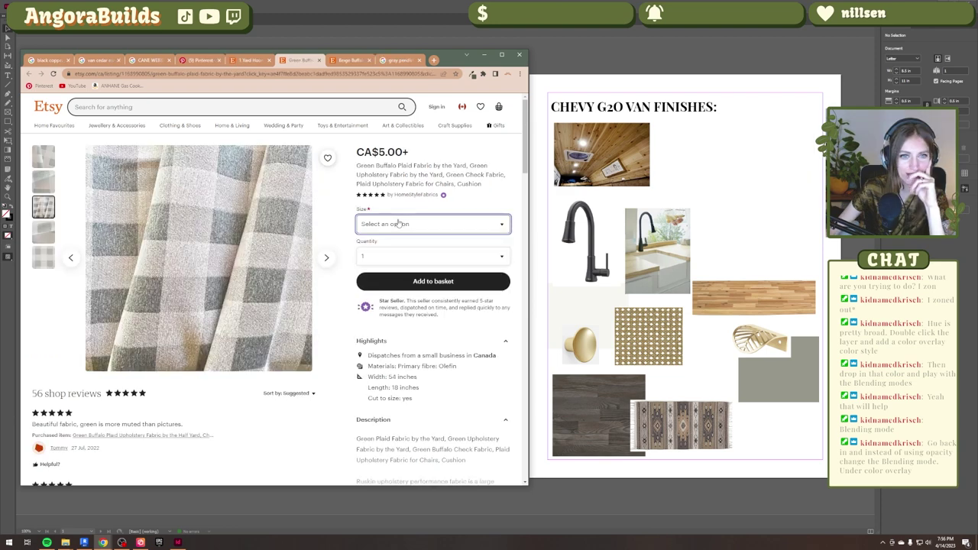
left_click(45, 182)
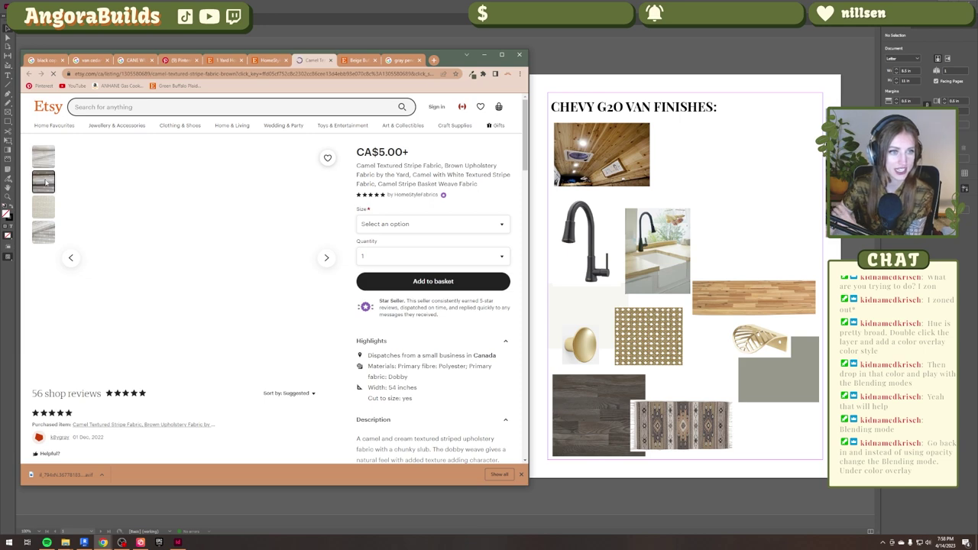
left_click(44, 181)
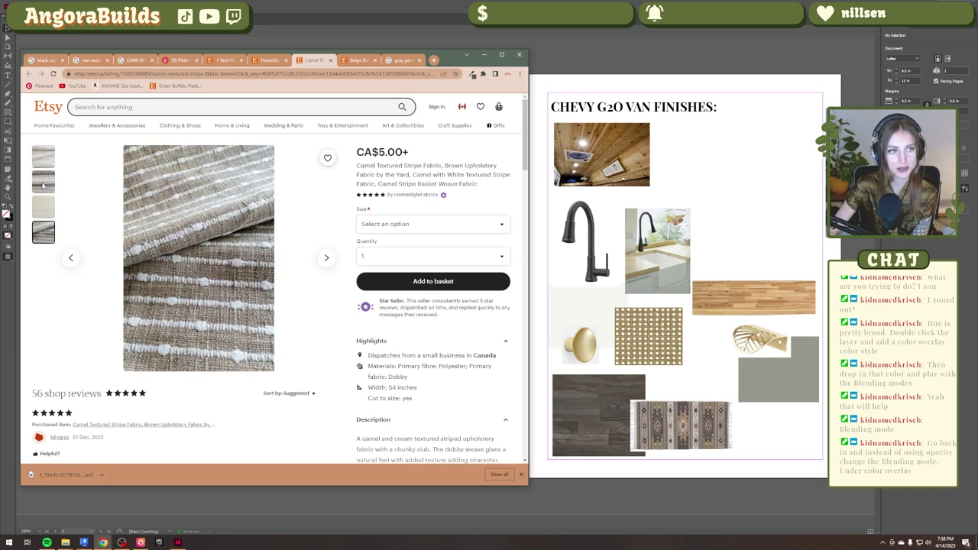
left_click(44, 228)
left_click(44, 208)
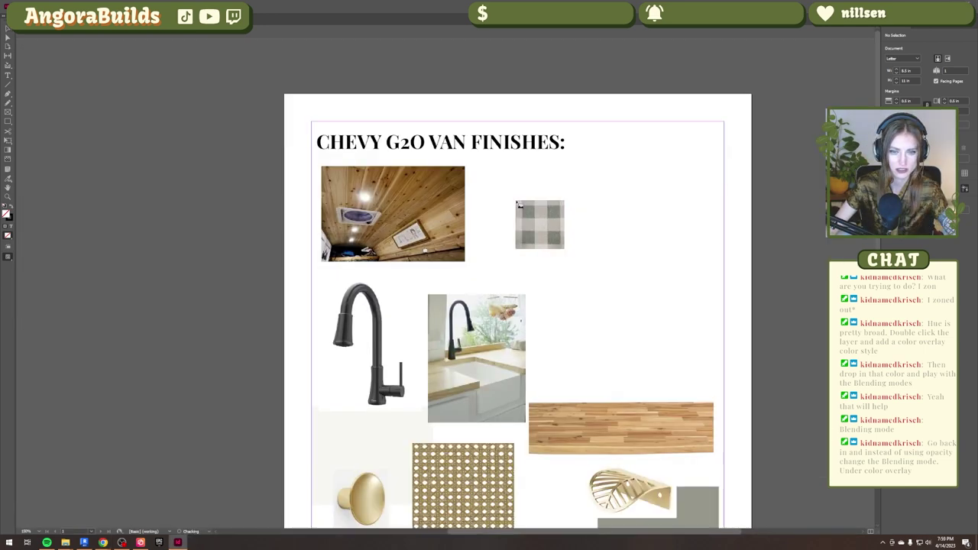
Place the green buffalo plaid and camel striped fabric images side by side, right of the ceiling photo on the InDesign sheet.
left_click_drag(516, 201, 594, 268)
left_click_drag(595, 171, 690, 263)
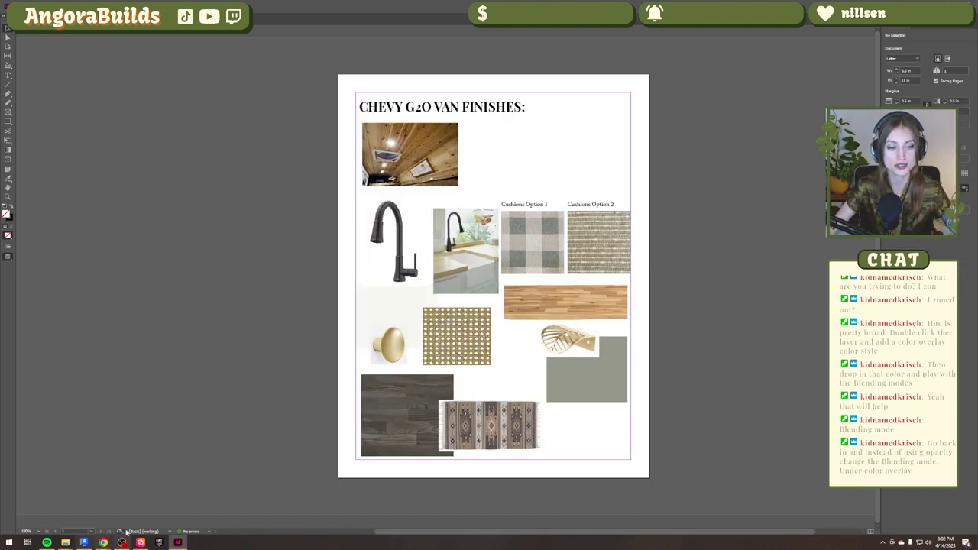
Switch to Chrome, view the 1970s Flower Power fabric's photos and browse Etsy's vintage fabric results.
mouse_move(103, 543)
left_click(229, 508)
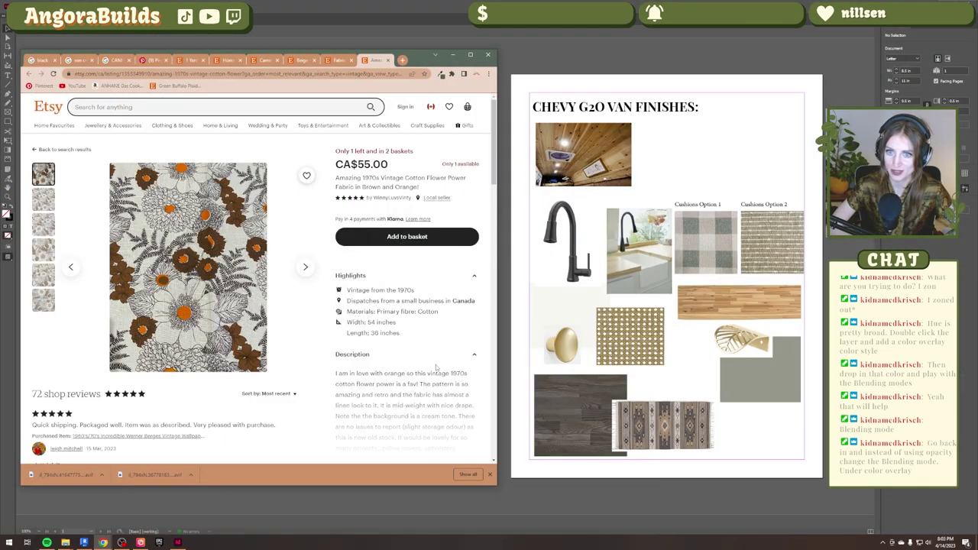
left_click(46, 204)
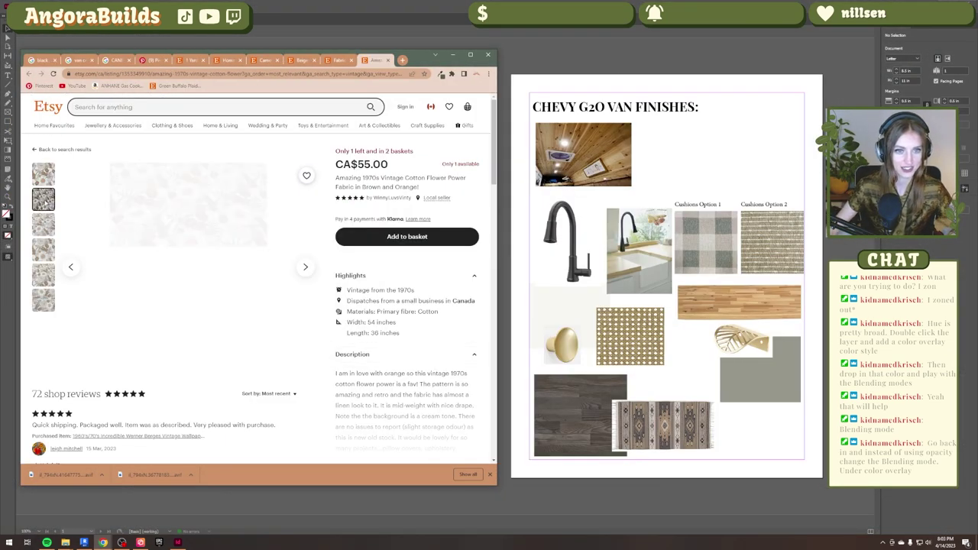
key("ctrl+w")
scroll(244, 226, "down", 3)
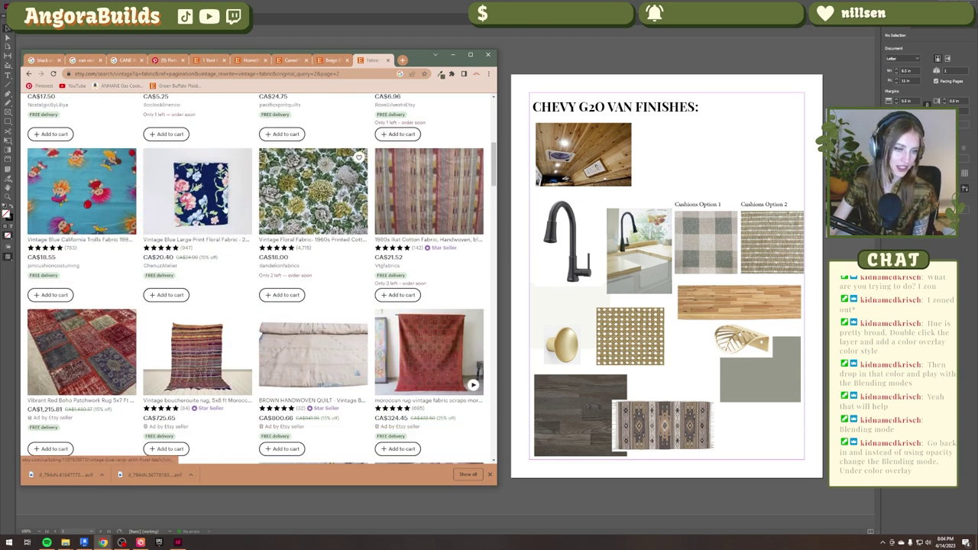
scroll(214, 249, "down", 1)
scroll(218, 255, "down", 2)
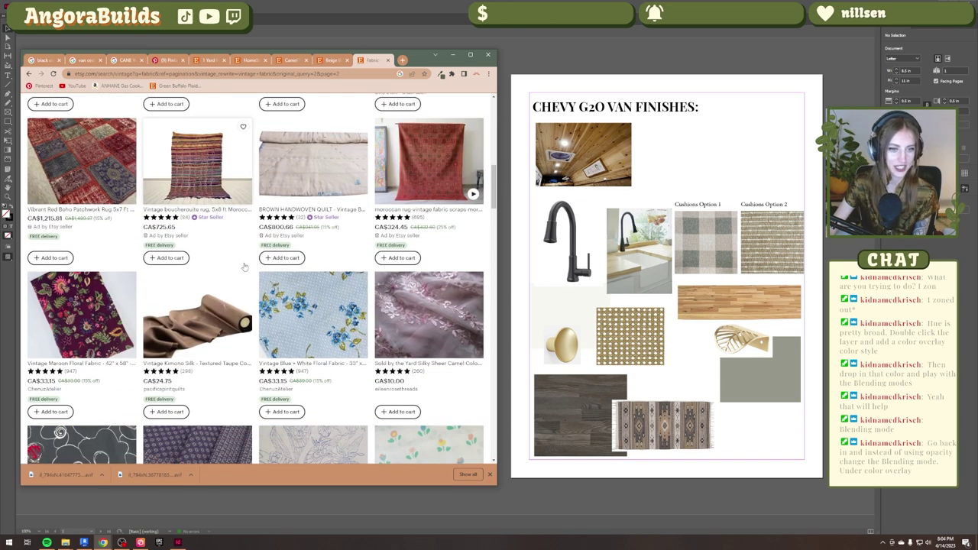
scroll(214, 275, "down", 1)
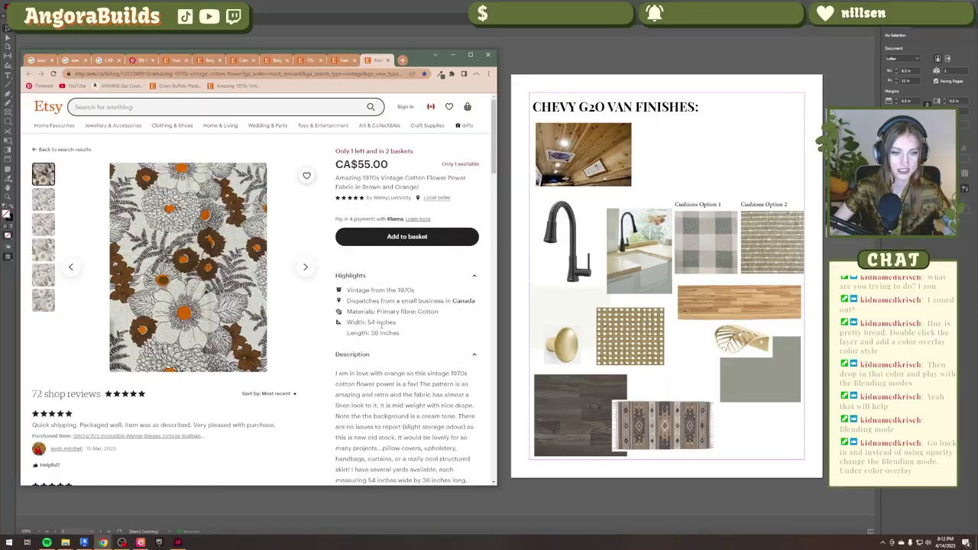
Look over the 1970s Flower Power fabric listing and save its main photo.
scroll(381, 325, "down", 3)
scroll(381, 325, "up", 3)
right_click(187, 264)
left_click(197, 278)
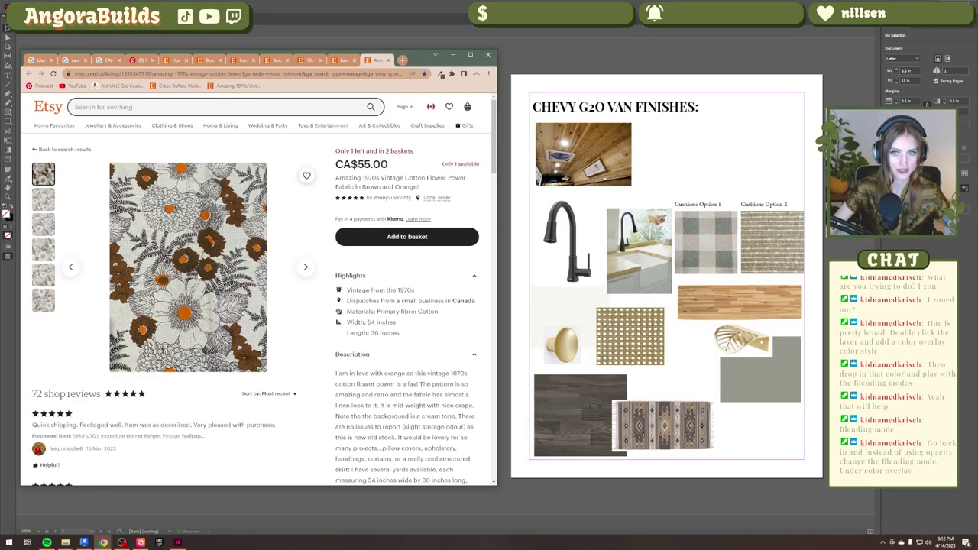
Place the flower fabric image above the cushion options in InDesign and move the Cushions Option 2 swatch off the page onto the pasteboard.
left_click_drag(465, 124, 594, 182)
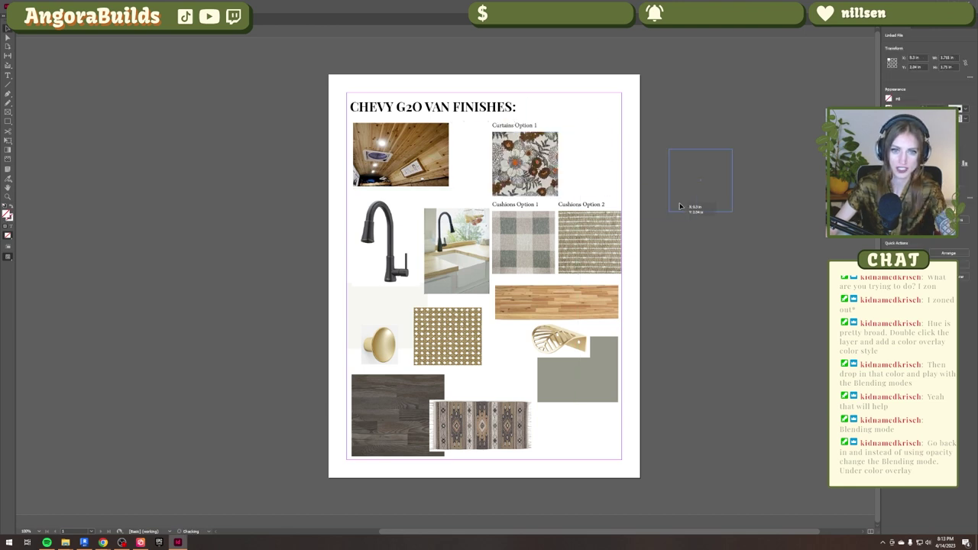
left_click_drag(680, 207, 680, 206)
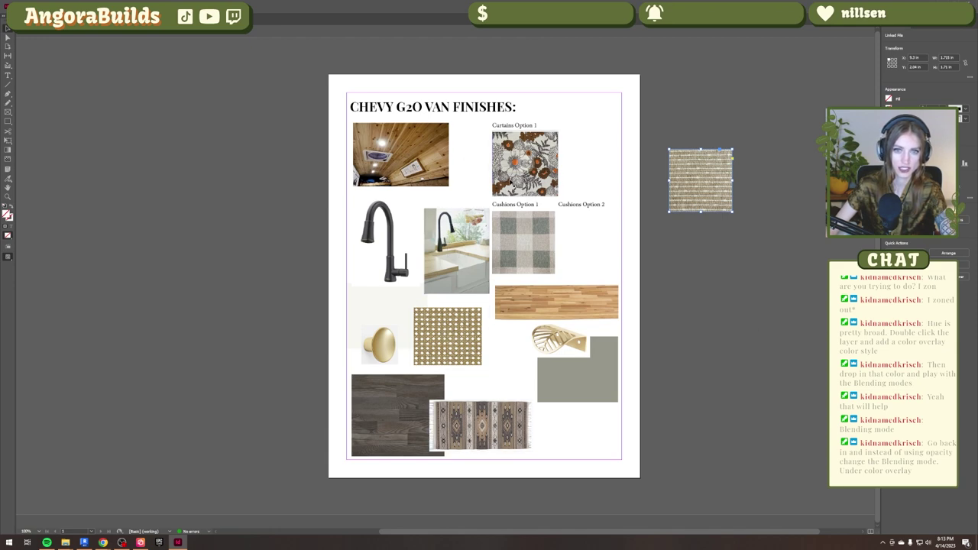
Switch to Chrome, save one of the beige striped drapery fabric's photos to the Finishes folder and return to the InDesign sheet.
key("alt+Tab")
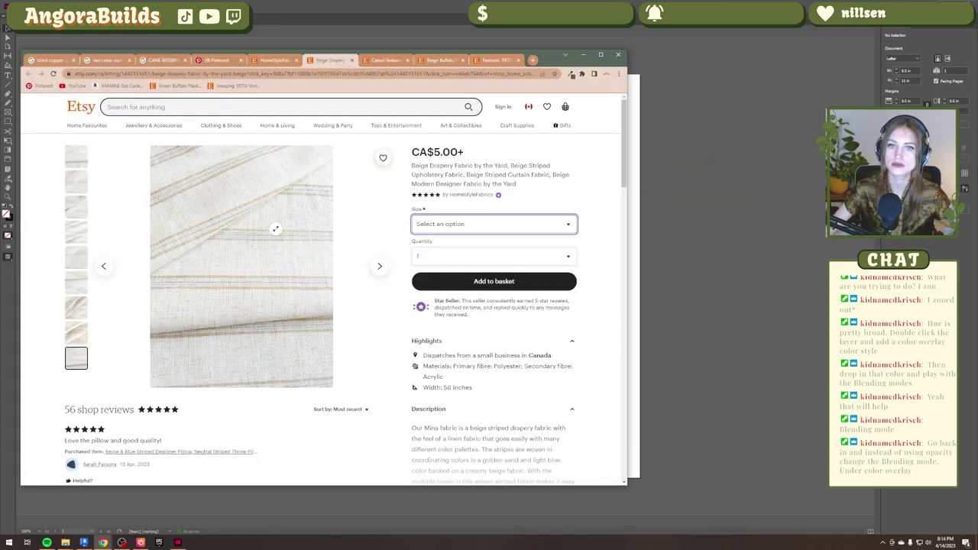
left_click(77, 333)
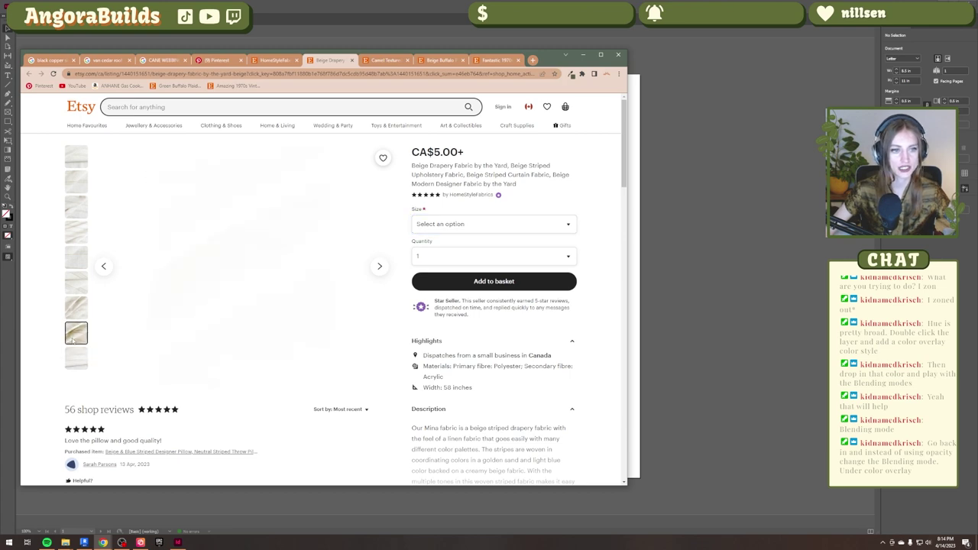
left_click(74, 307)
left_click(75, 277)
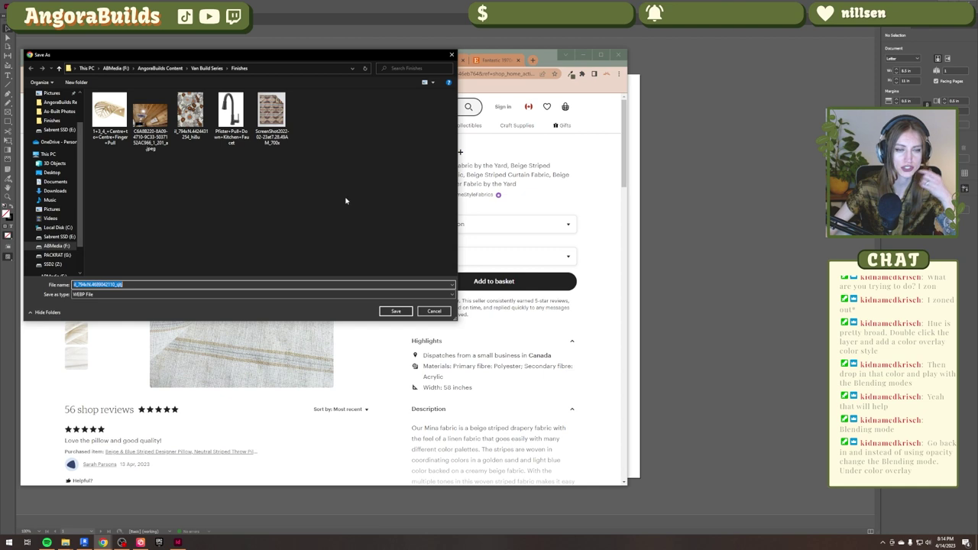
left_click(396, 311)
left_click(701, 182)
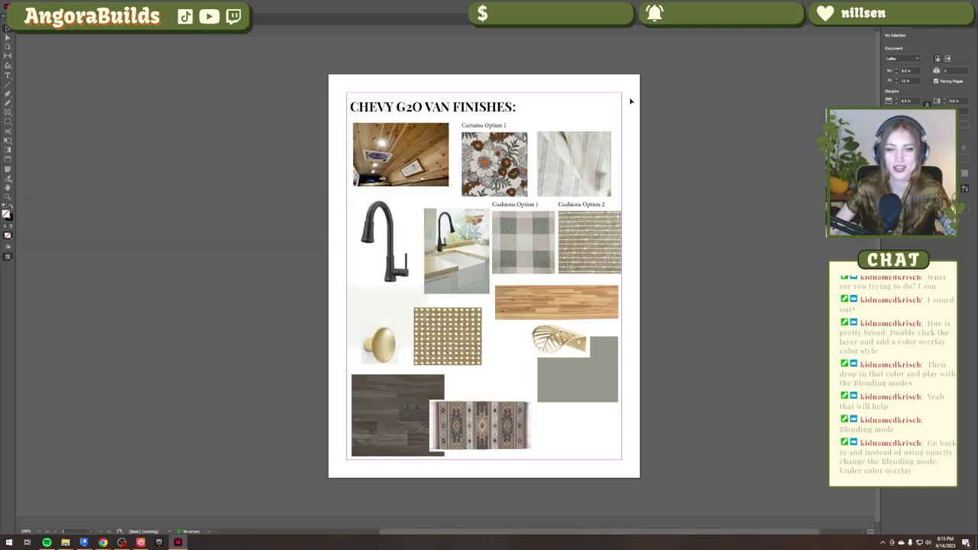
Label the floral fabric as Curtains Option 2 and move the patterned rug further over the dark wood flooring sample.
left_click(493, 130)
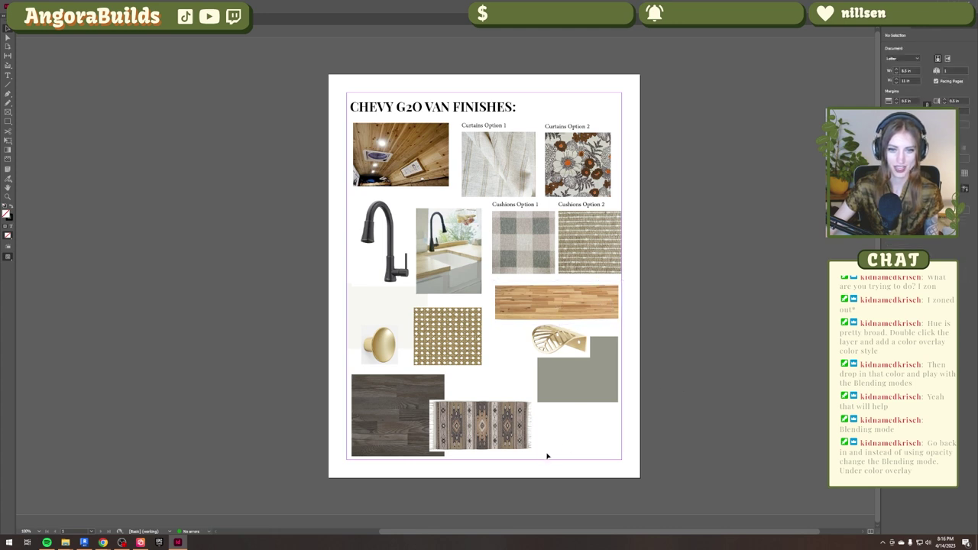
left_click_drag(510, 443, 488, 437)
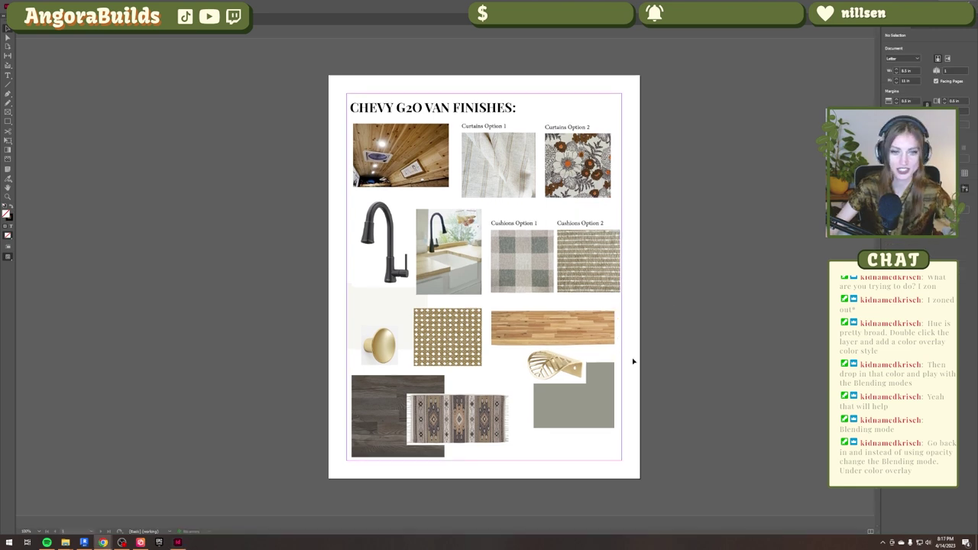
left_click(741, 364)
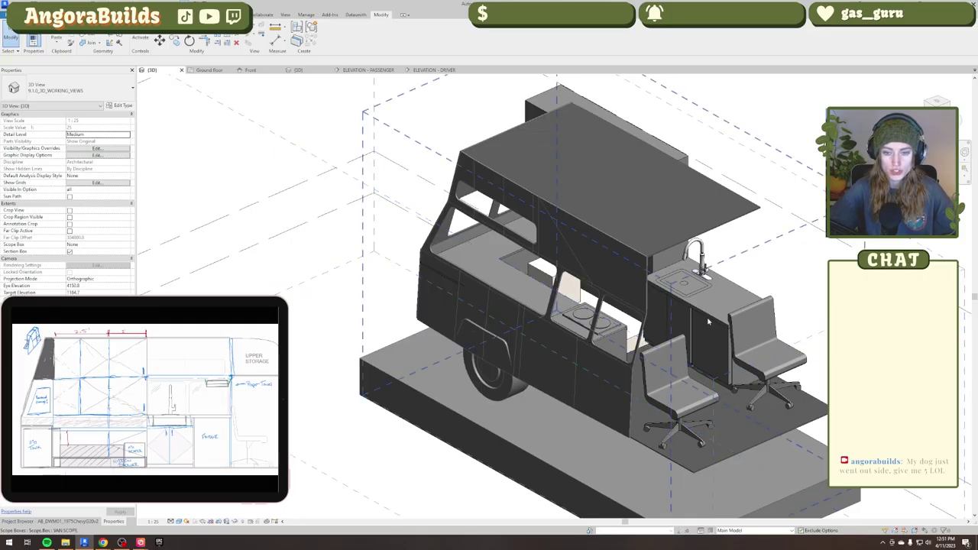
In Revit, place a 19mm Wide AB_Casework_Gable on the cab floor beneath the stove countertop.
middle_click_drag(708, 321, 478, 325, "shift")
scroll(478, 325, "up", 3)
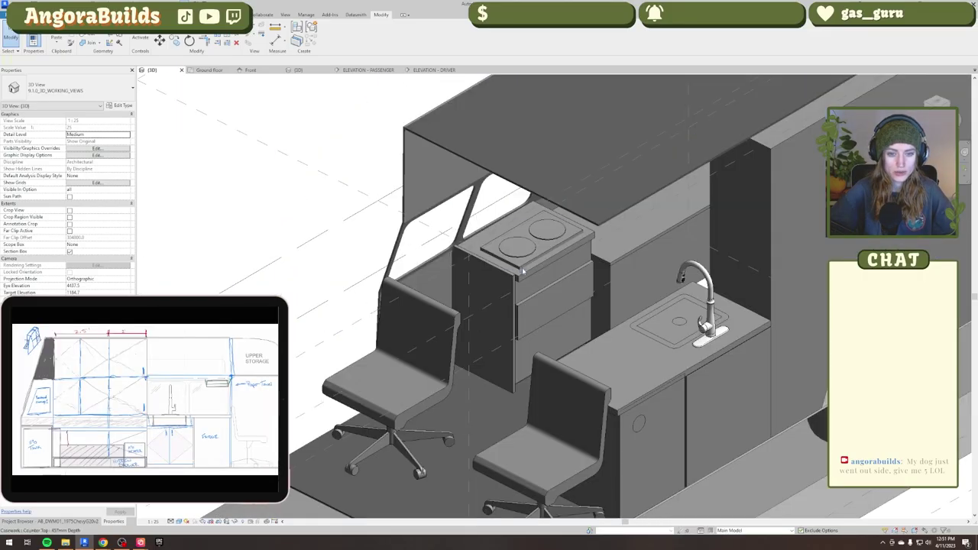
scroll(517, 348, "down", 4)
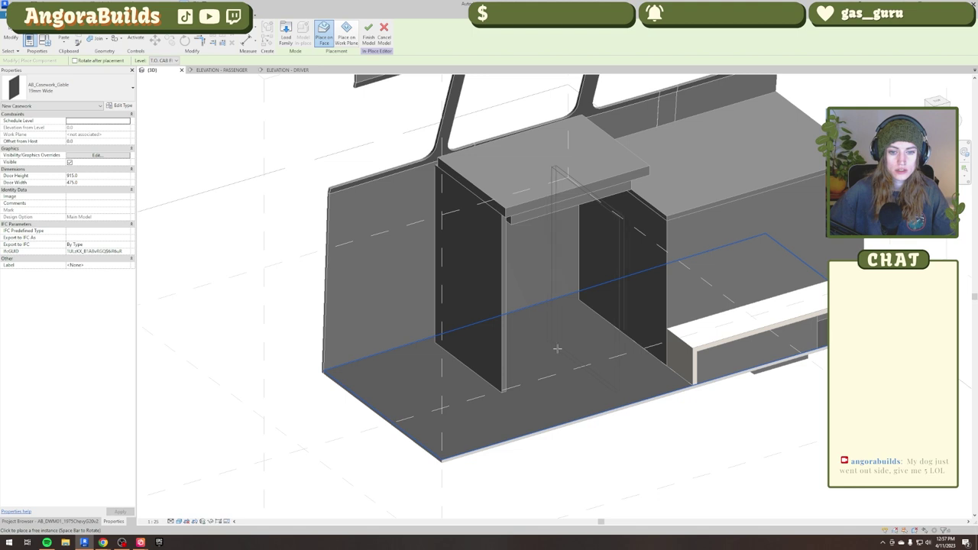
left_click(543, 300)
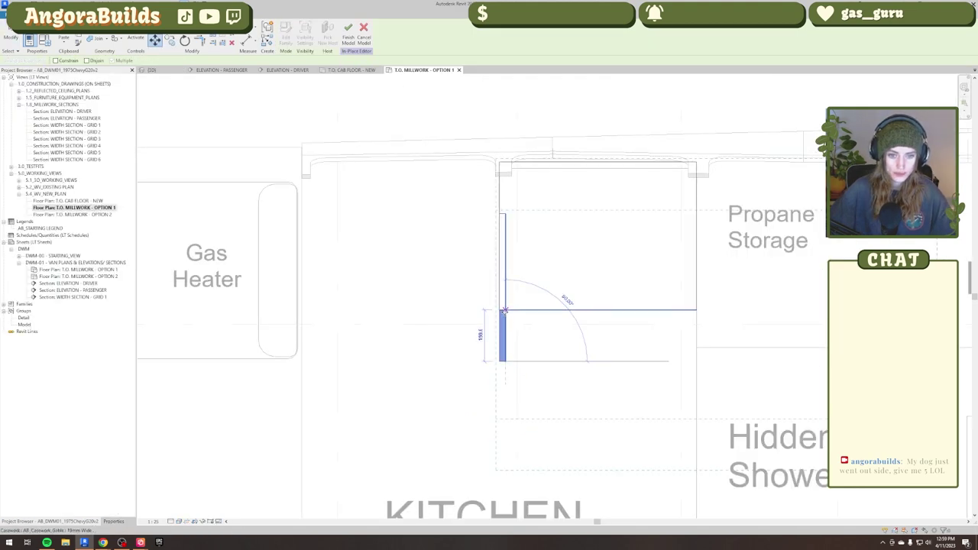
Move the gable to the stove cabinet's front line in the T.O. MILLWORK - OPTION 1 plan and shift it toward the van wall.
left_click(513, 306)
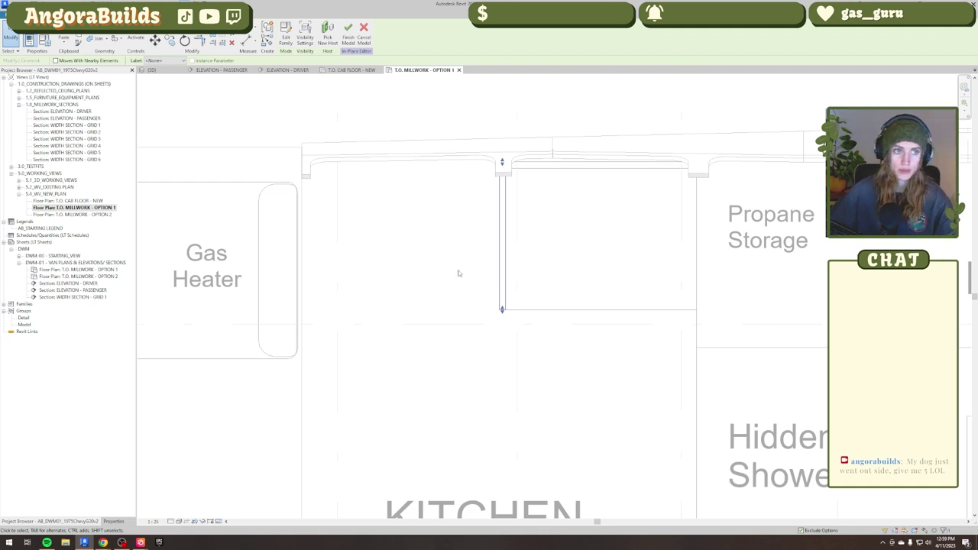
left_click(155, 40)
left_click(542, 400)
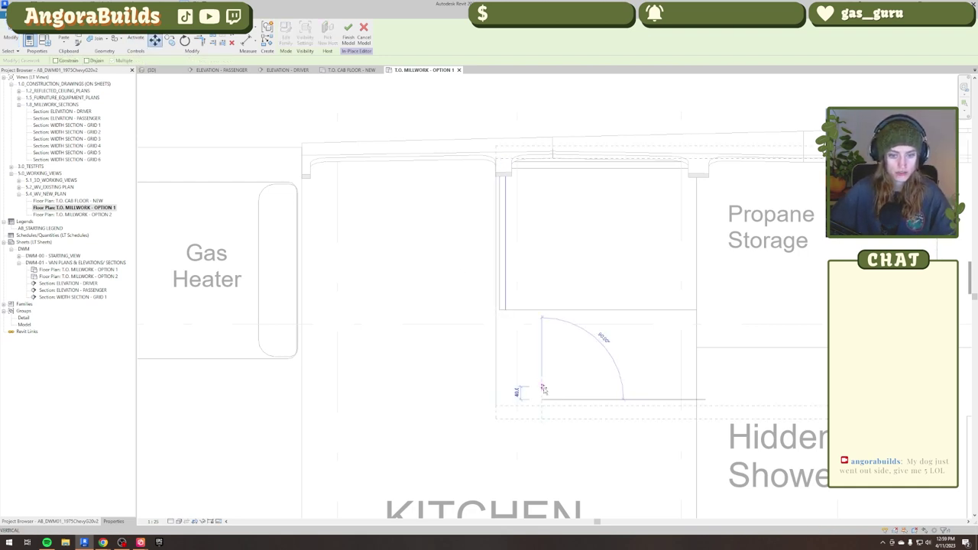
Sketch a small rectangular base strip profile at the gable's lower front corner and finish it as an extrusion.
middle_click_drag(528, 374, 458, 422, "shift")
middle_click_drag(459, 422, 468, 425, "shift")
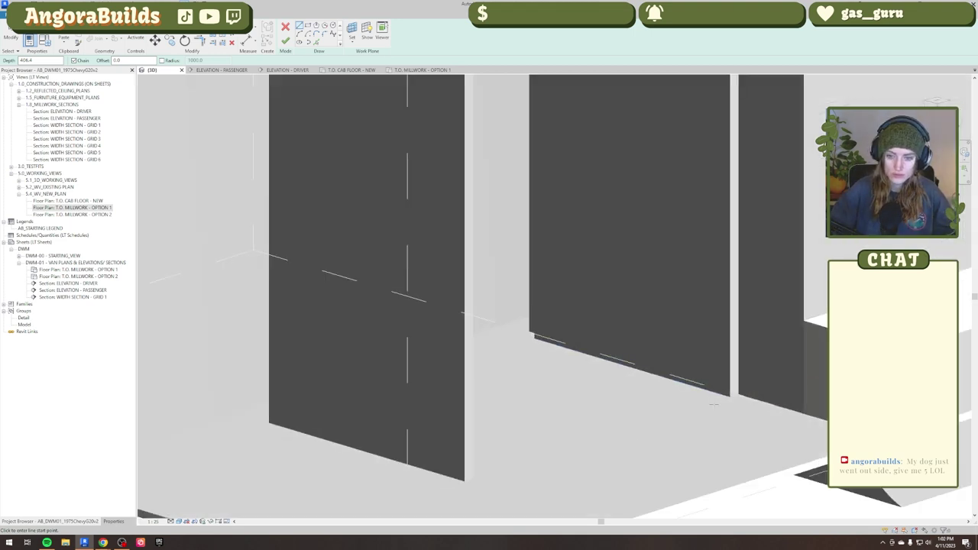
left_click(730, 396)
left_click(729, 365)
left_click(706, 357)
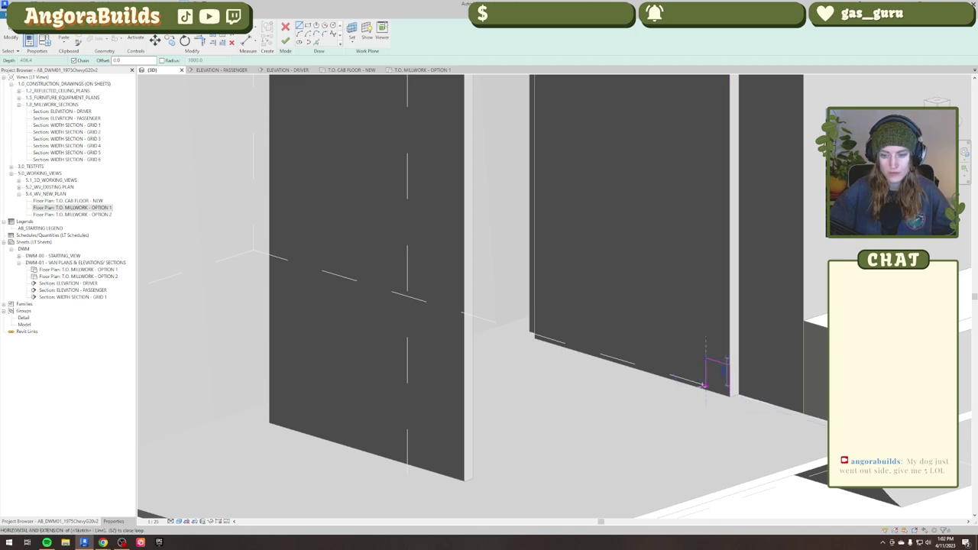
left_click(705, 387)
left_click(729, 395)
left_click(285, 41)
Stretch the base strip to span between the two stove cabinet gables and set it back from their front edges in plan.
scroll(611, 325, "down", 3)
middle_click_drag(611, 325, 546, 340, "shift")
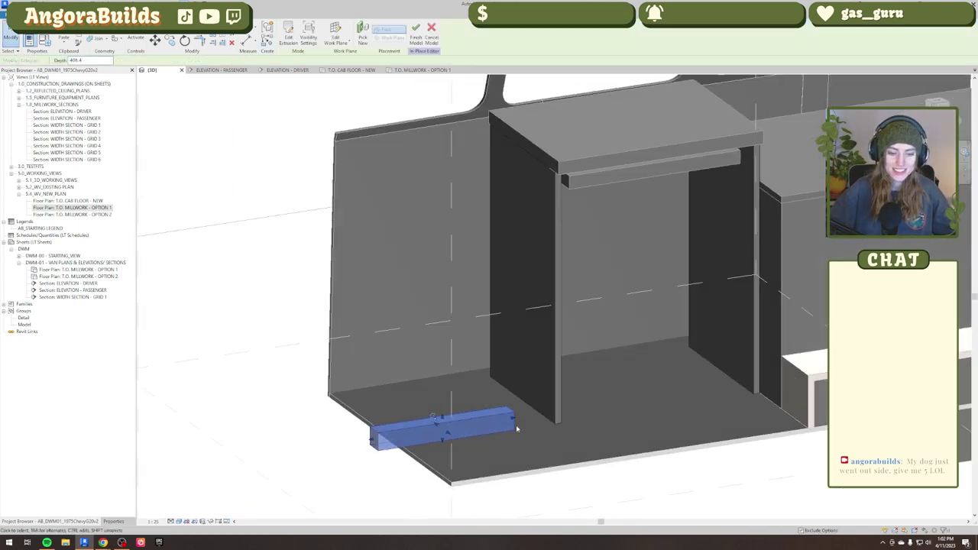
left_click_drag(513, 418, 750, 382)
left_click_drag(373, 438, 560, 411)
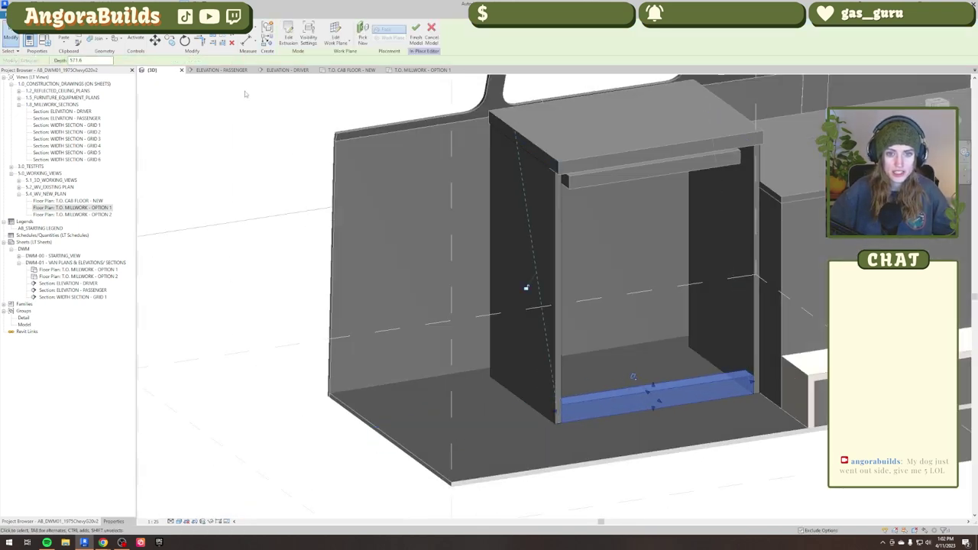
left_click(348, 70)
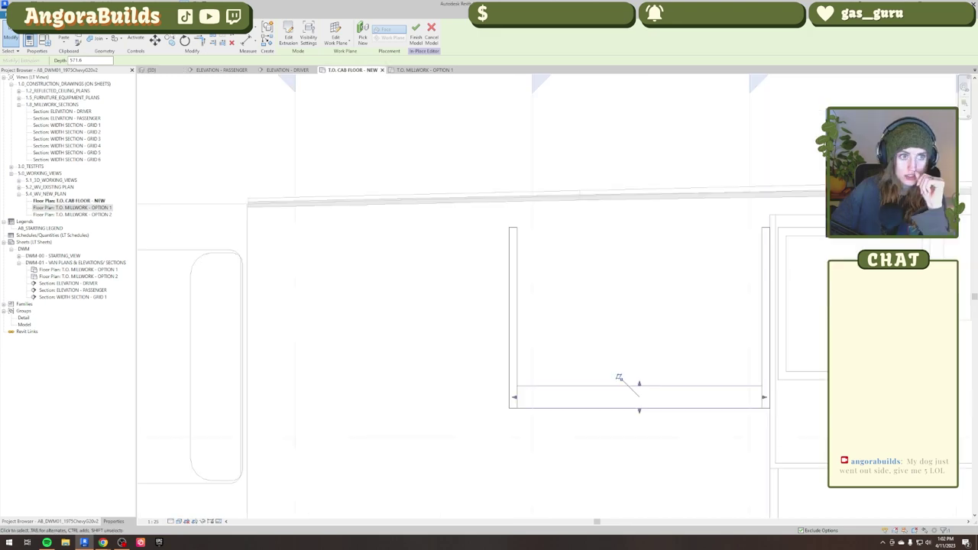
key("Escape")
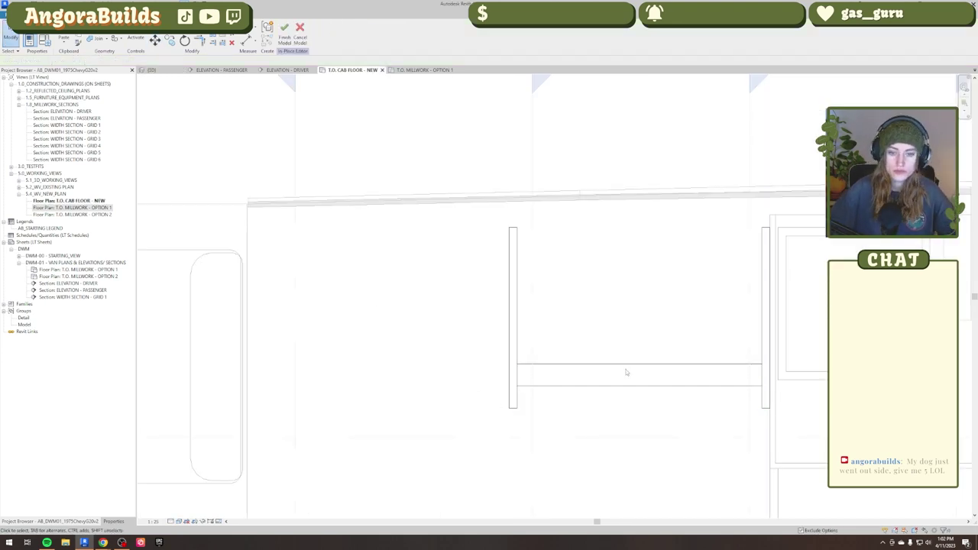
Copy the base strip to the rear ends of the gables and finish a 19 mm thick bottom panel over both strips.
left_click(625, 365)
key("c")
key("o")
left_click(517, 364)
left_click(518, 227)
key("Escape")
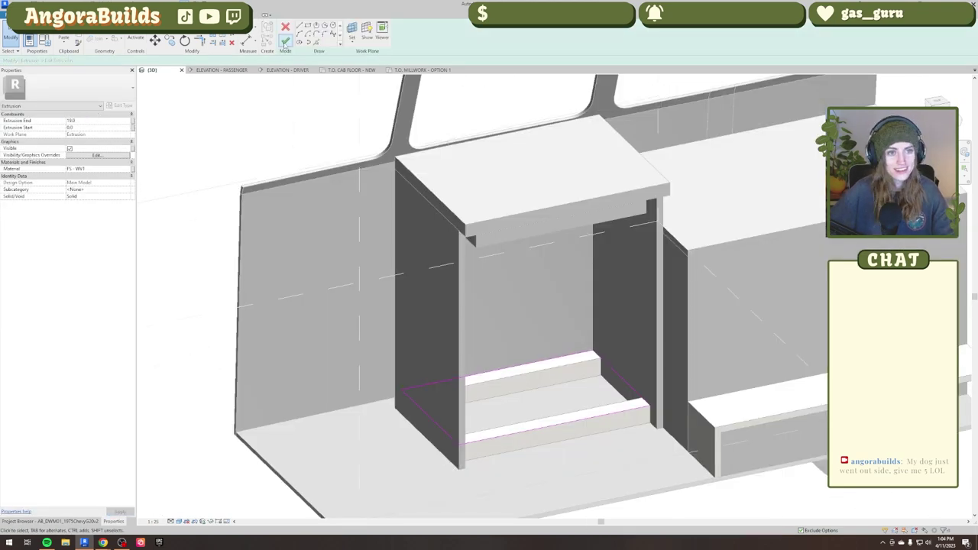
left_click(285, 43)
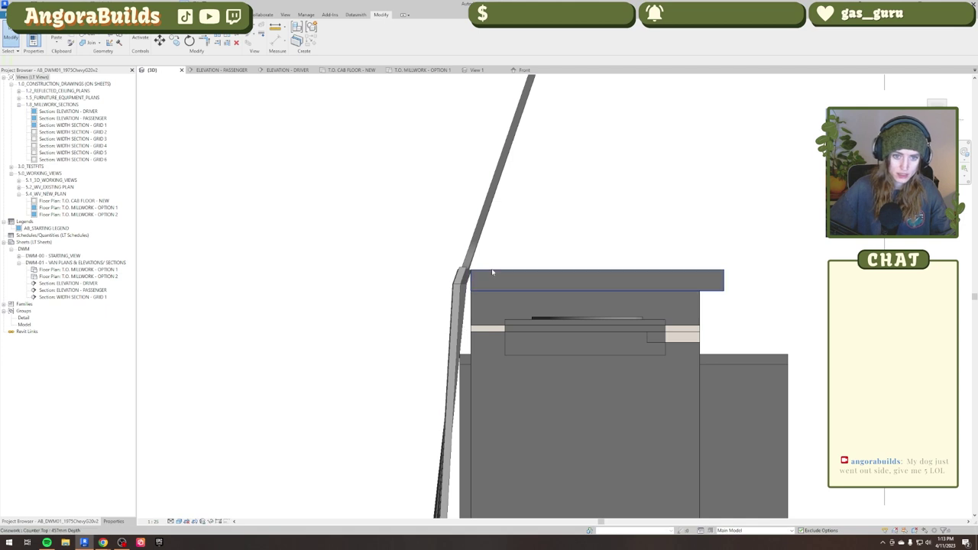
Measure the width between the gables in the passenger elevation and remove the support strip directly beneath the stove shelf.
left_click(492, 272)
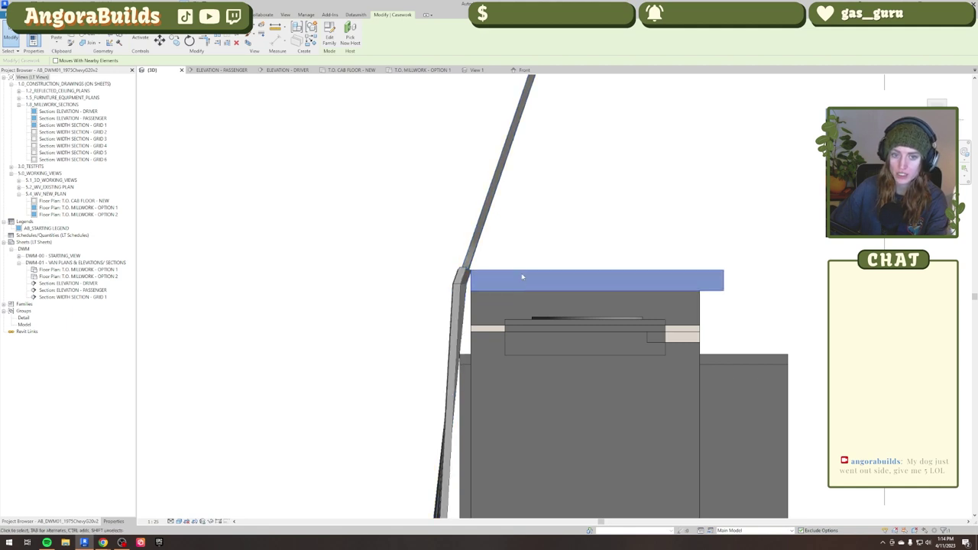
left_click(591, 321)
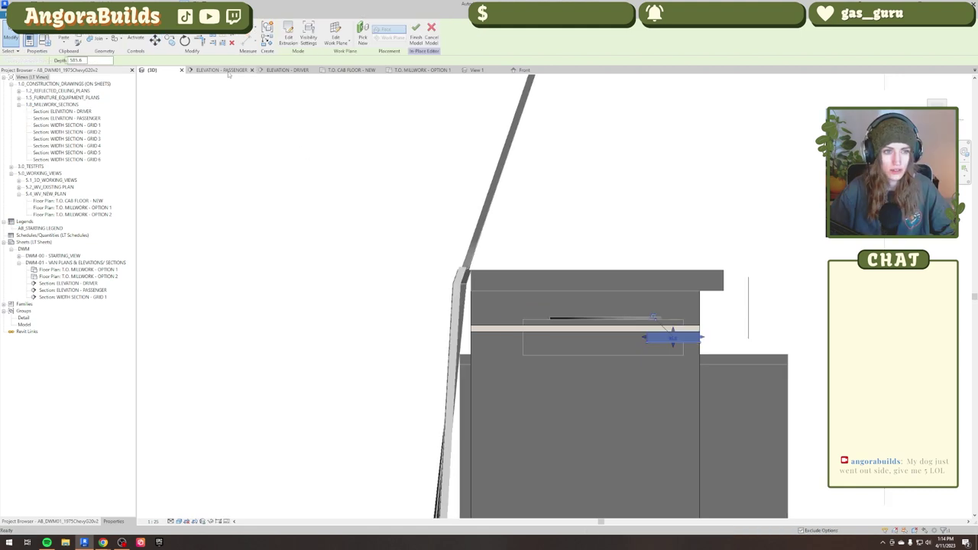
left_click(226, 71)
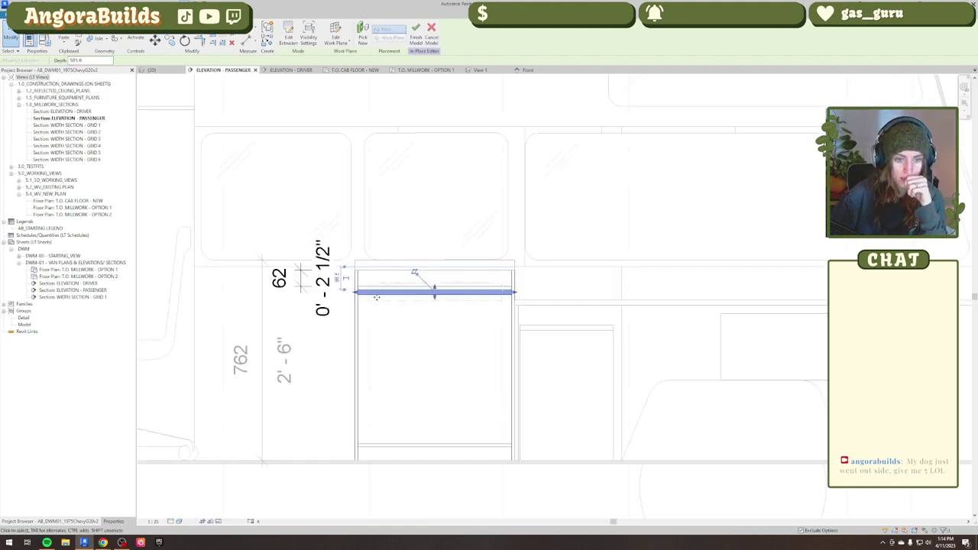
middle_click_drag(454, 397, 453, 360)
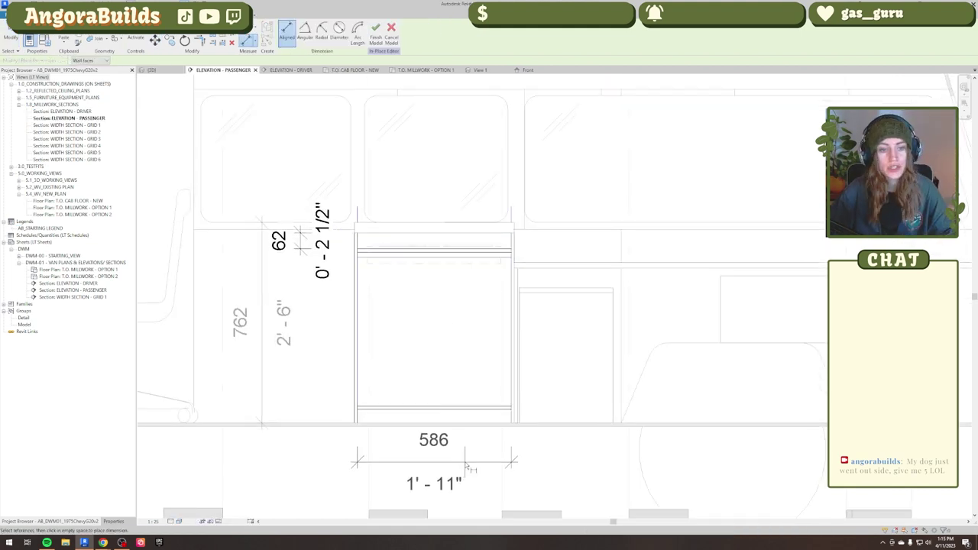
key("Escape")
key("Escape")
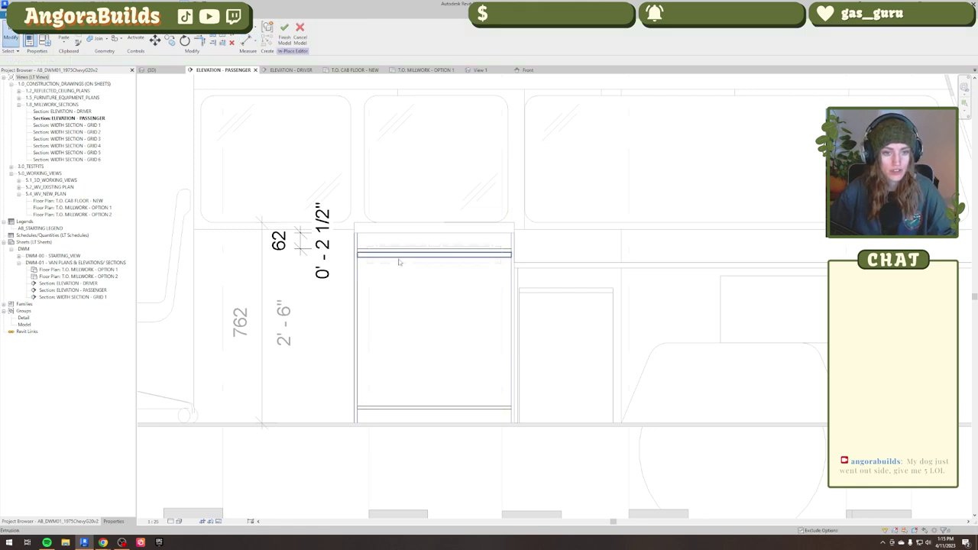
left_click(399, 255)
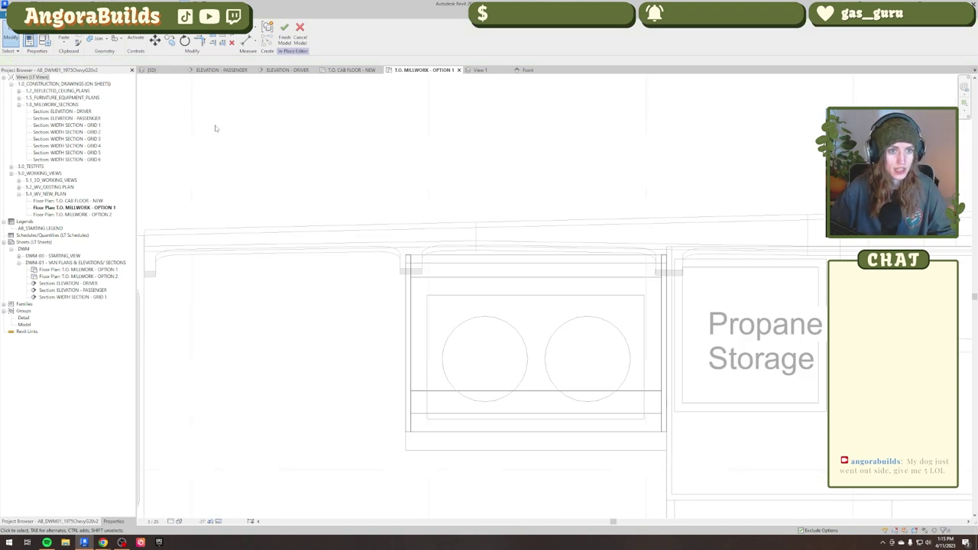
Sketch a rectangular rail profile 50 mm high beneath the stove shelf against one gable, as an extrusion on a picked plane.
left_click(227, 71)
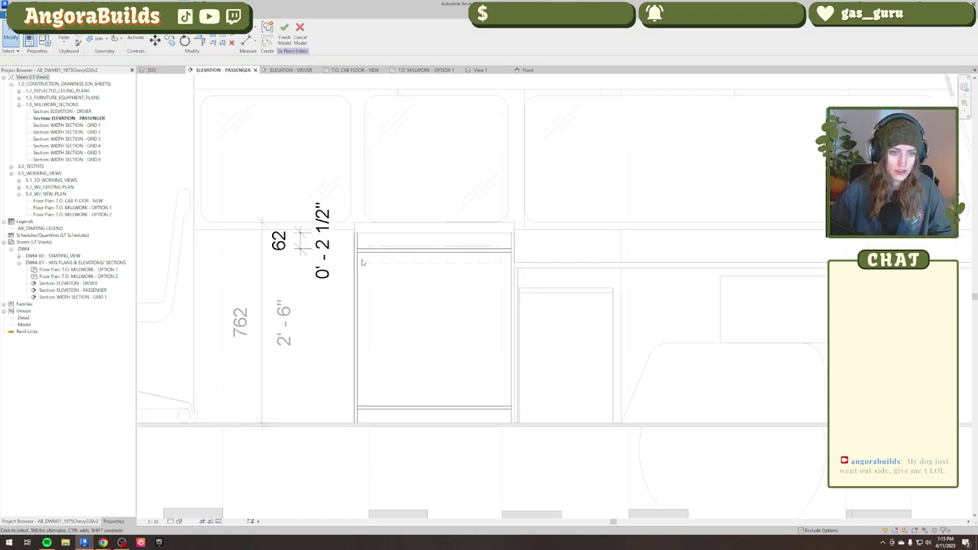
middle_click_drag(348, 253, 398, 240)
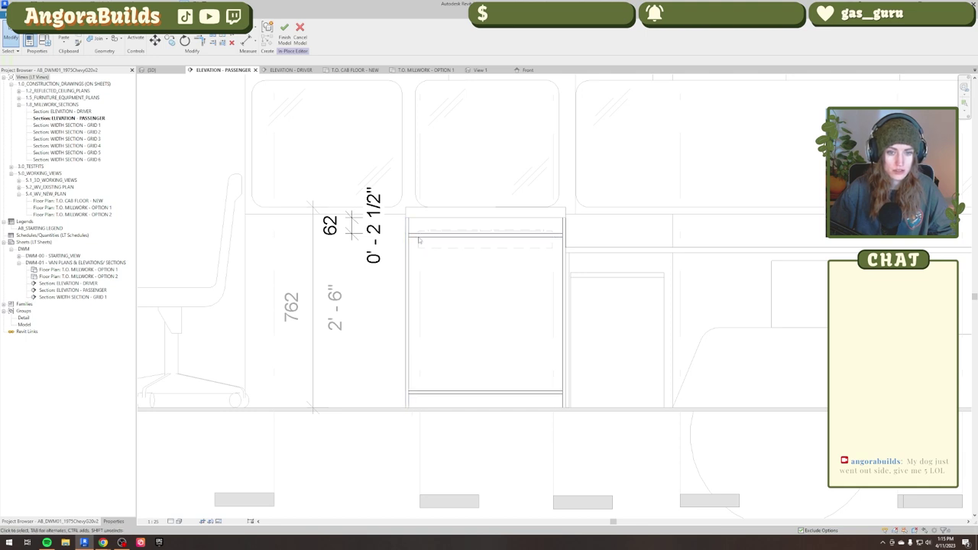
left_click(24, 15)
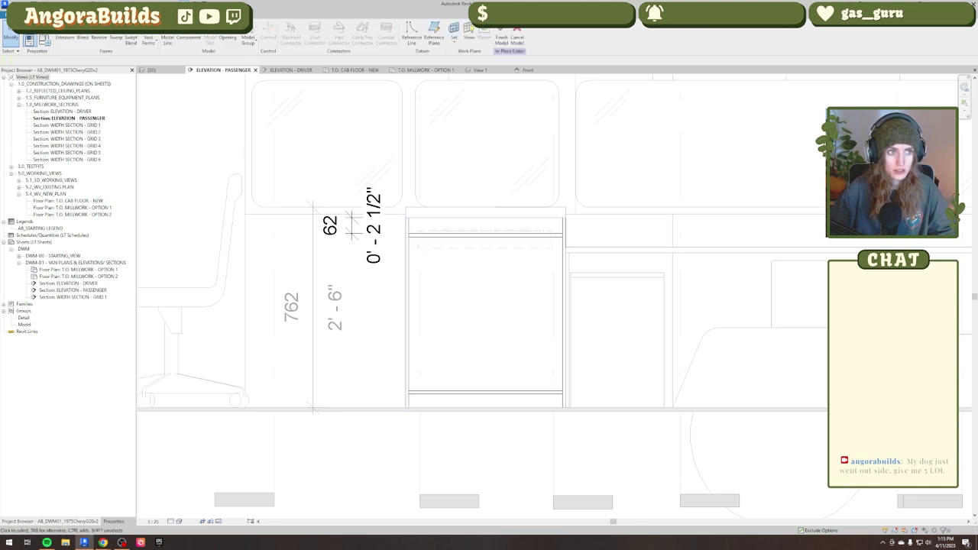
left_click(65, 38)
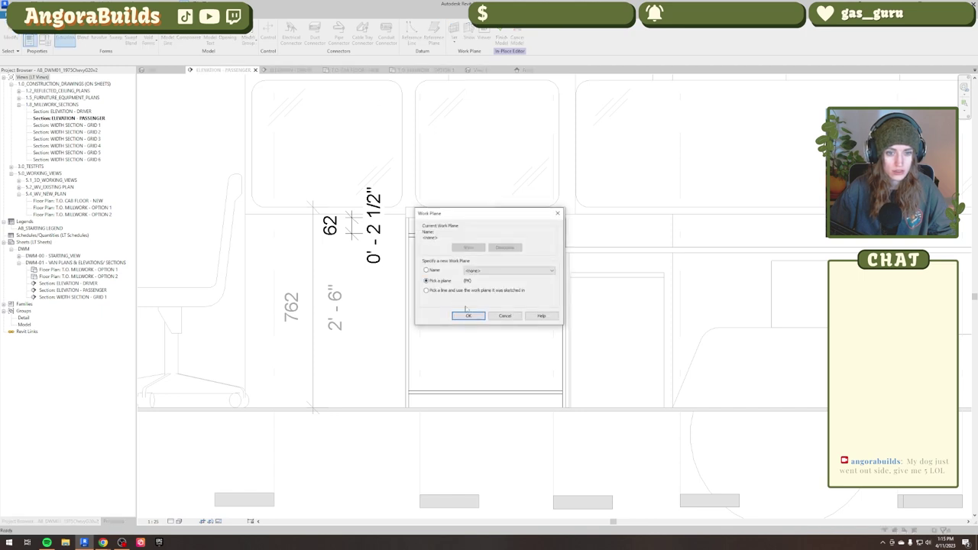
left_click(468, 315)
left_click(435, 260)
scroll(433, 258, "up", 3)
left_click(380, 208)
left_click(403, 209)
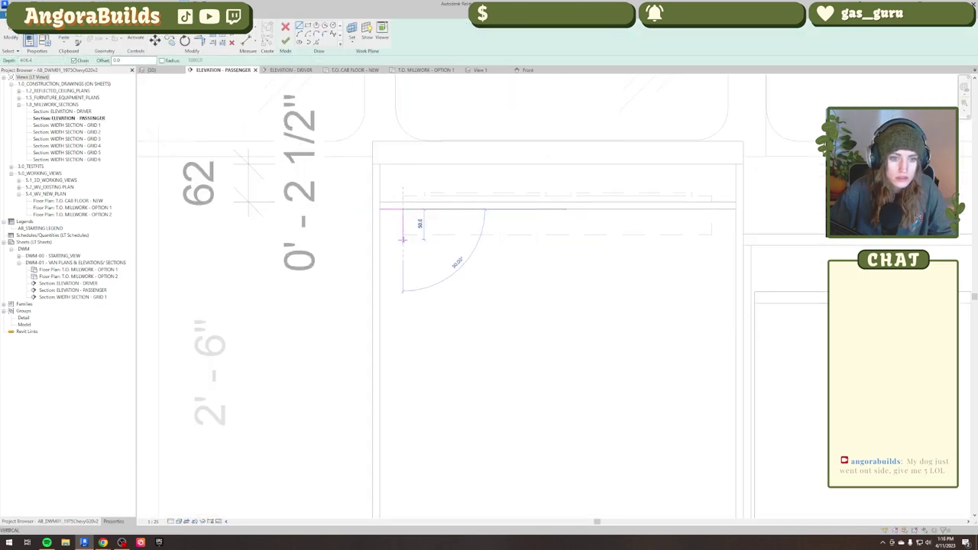
left_click(402, 240)
left_click(380, 239)
left_click(379, 209)
key("Escape")
Mirror the rail profile about the cabinet's centreline to the opposite gable and finish the extrusion.
left_click_drag(429, 278, 351, 192)
left_click(201, 28)
left_click(558, 164)
left_click(286, 41)
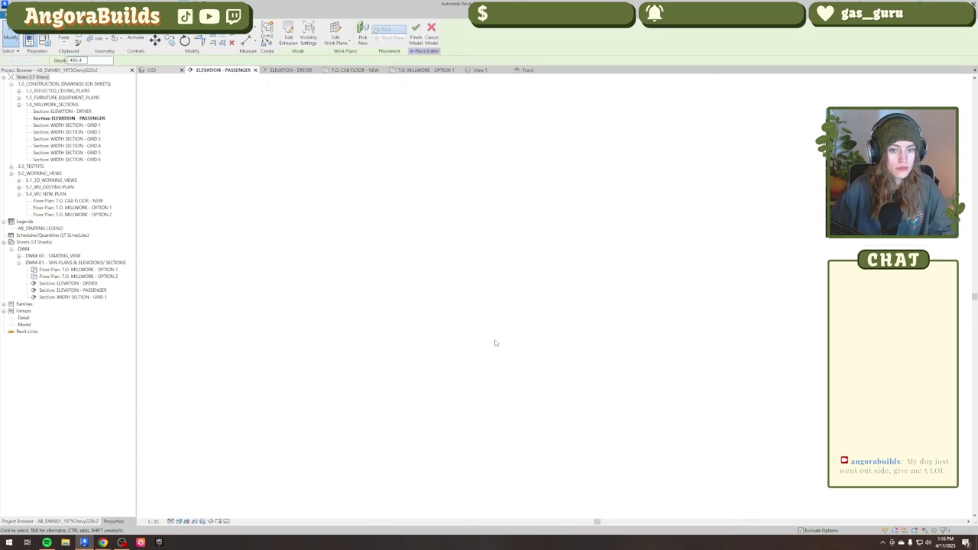
Set the rail extrusion's start to 0 and its end to -400 in the 3D view.
left_click(152, 70)
left_click(113, 521)
left_click(101, 128)
type("0")
key("Return")
left_click(101, 122)
type("-")
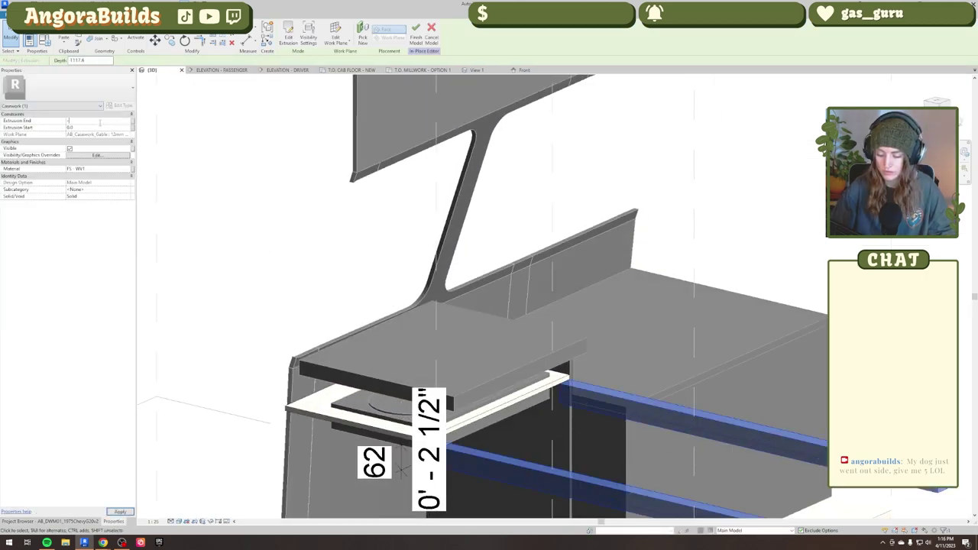
type("400")
key("Return")
middle_click_drag(209, 367, 138, 332, "shift")
left_click(263, 319)
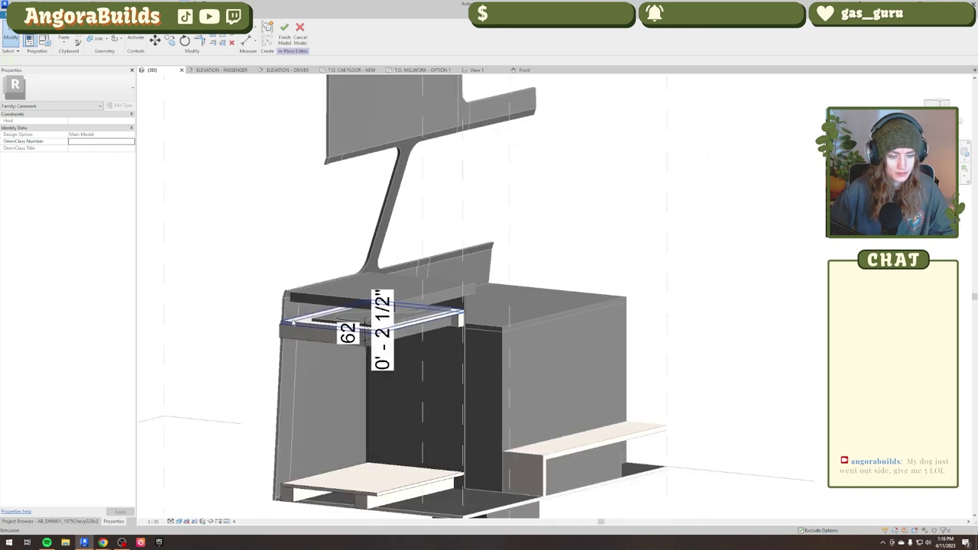
Check how the rails beneath the stove shelf sit against the adjoining gable in the 3D view.
left_click(457, 325)
scroll(463, 323, "up", 3)
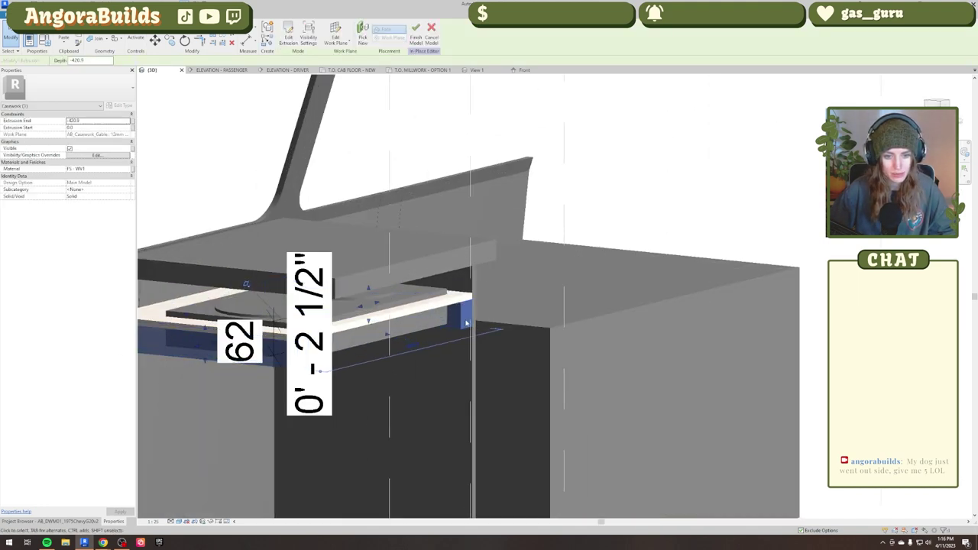
left_click(466, 328)
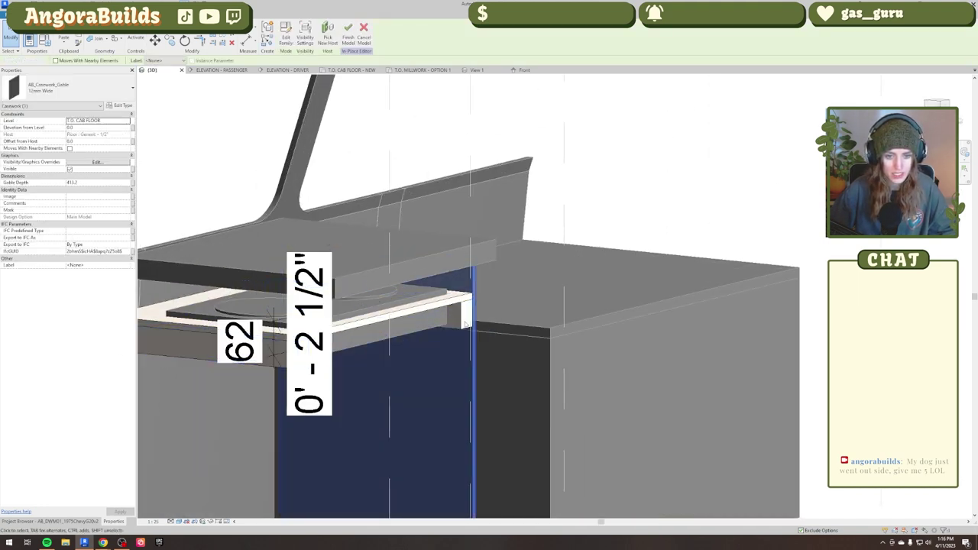
key("Escape")
left_click(464, 330)
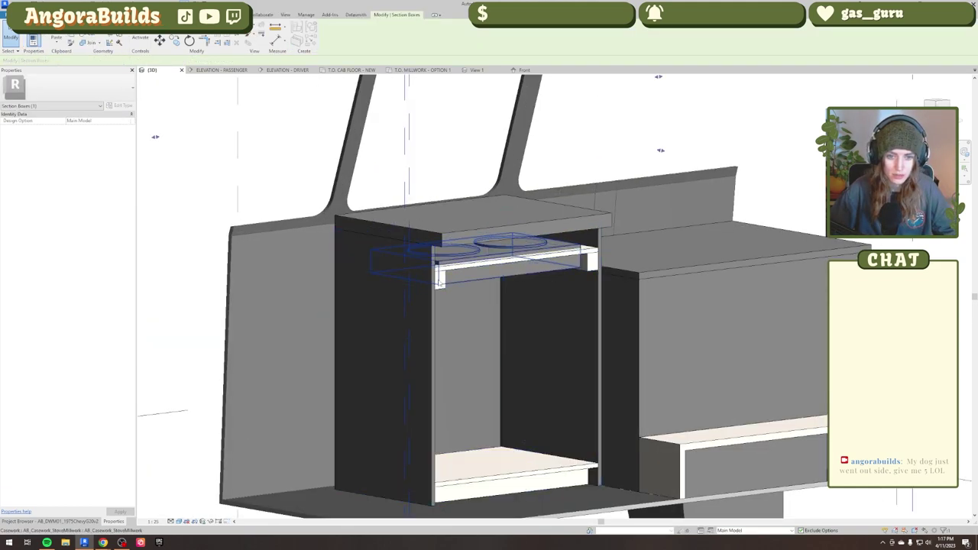
Stretch the 19mm Thick drawer front across both gables, from the countertop's underside to the bottom of the rails.
left_click(504, 260)
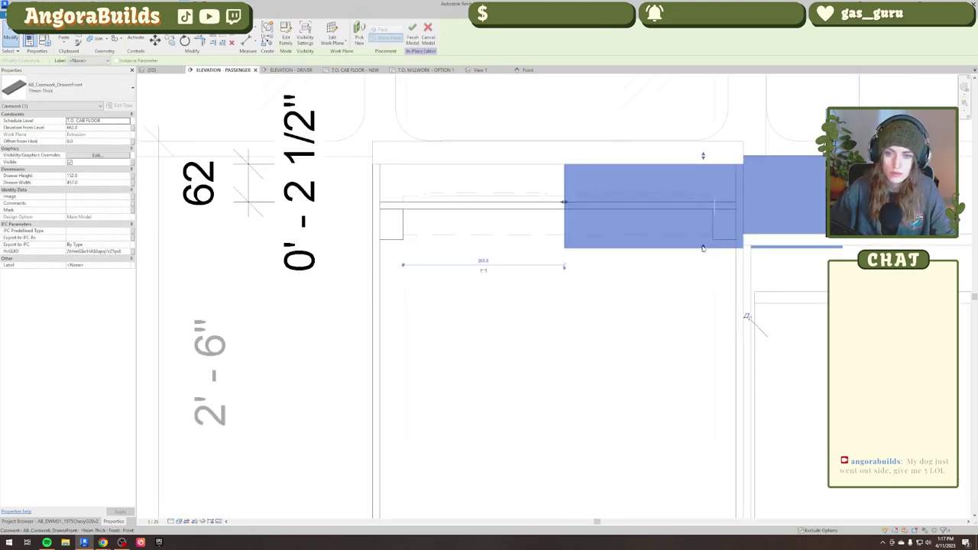
left_click_drag(703, 249, 703, 239)
left_click_drag(703, 156, 703, 165)
left_click_drag(565, 201, 373, 203)
left_click_drag(843, 202, 744, 206)
left_click(595, 286)
left_click(153, 71)
middle_click_drag(382, 253, 360, 313, "shift")
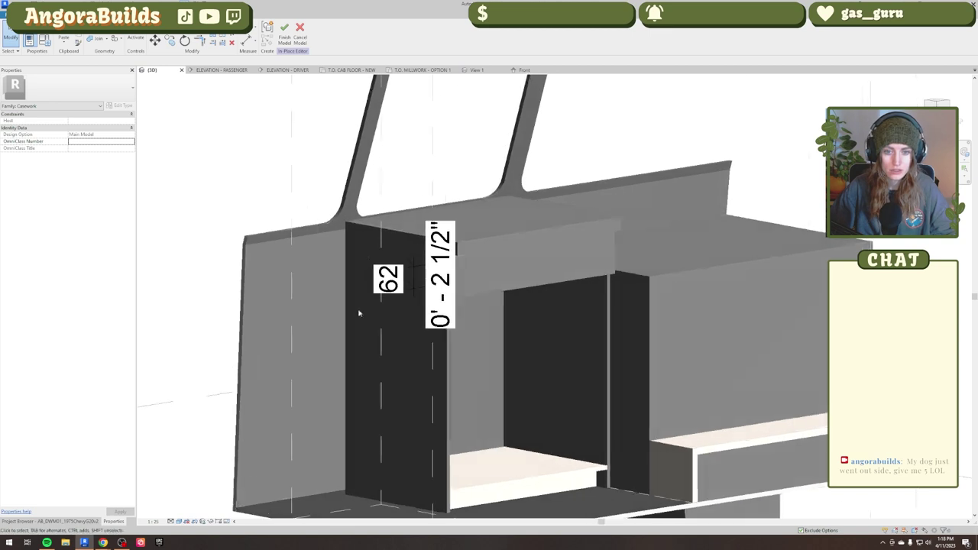
Copy the 19mm Thick drawer front straight down by its own height in the passenger elevation, directly beneath the original.
left_click(504, 295)
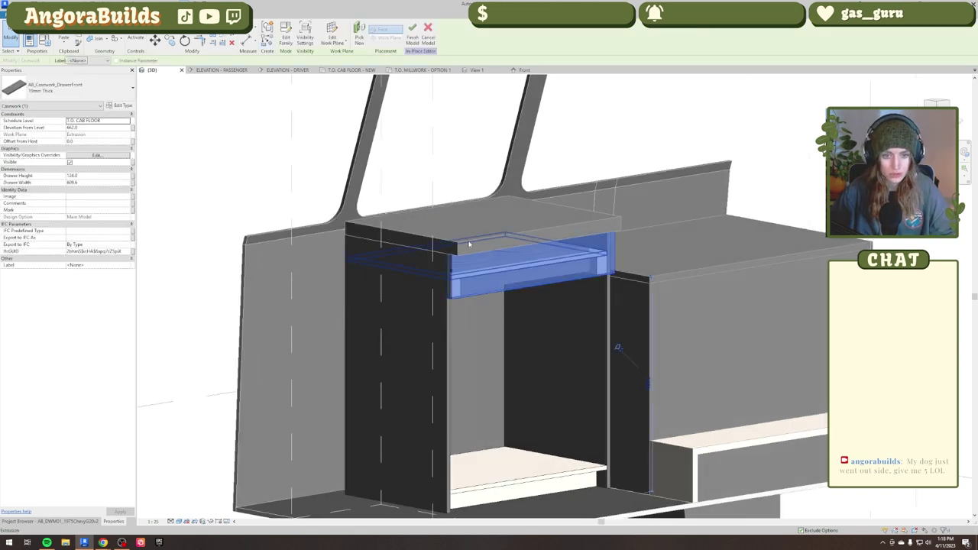
key("Escape")
middle_click_drag(505, 295, 566, 323, "shift")
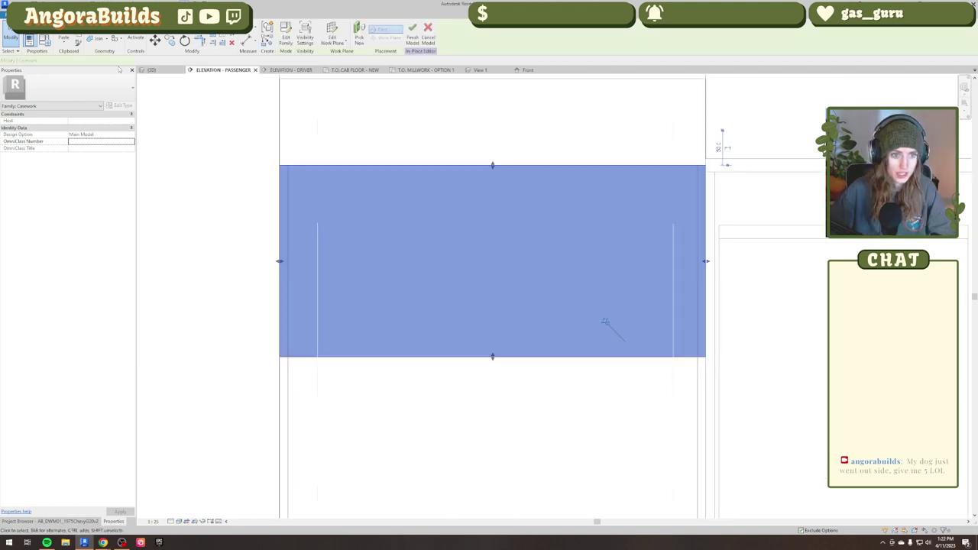
key("c")
key("o")
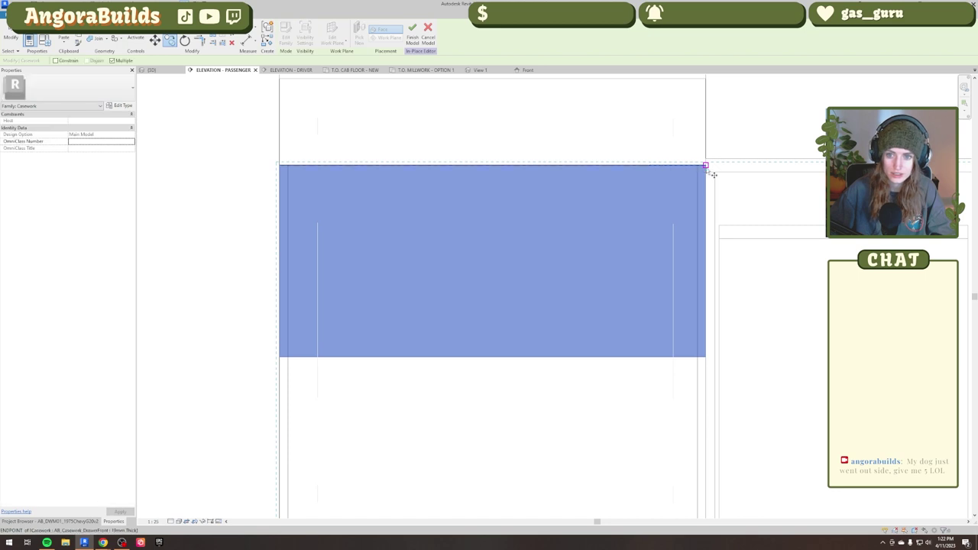
left_click(705, 165)
left_click(705, 357)
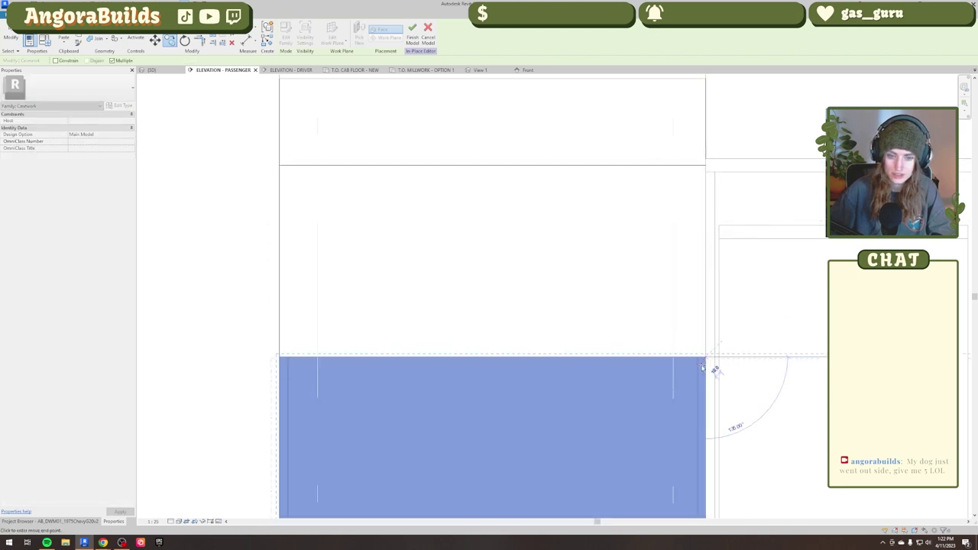
scroll(710, 372, "down", 3)
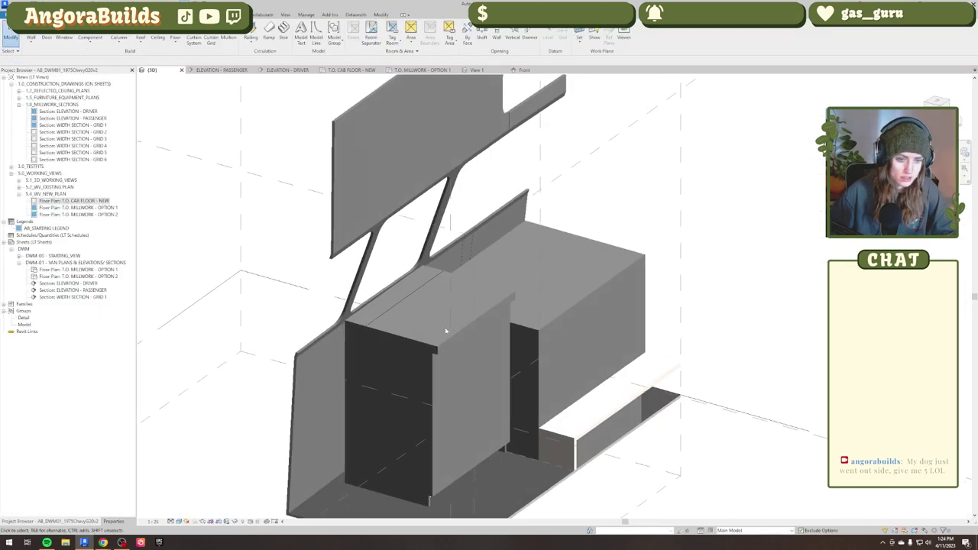
Draw dashed model lines on top of the stove countertop, from its front corners to the middle of the back seam.
left_click(431, 344)
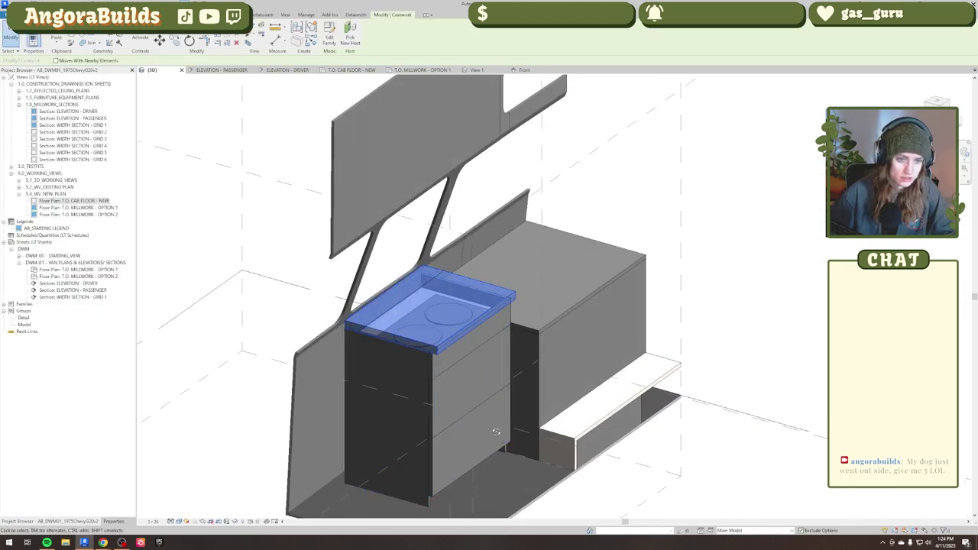
middle_click_drag(432, 344, 363, 485, "shift")
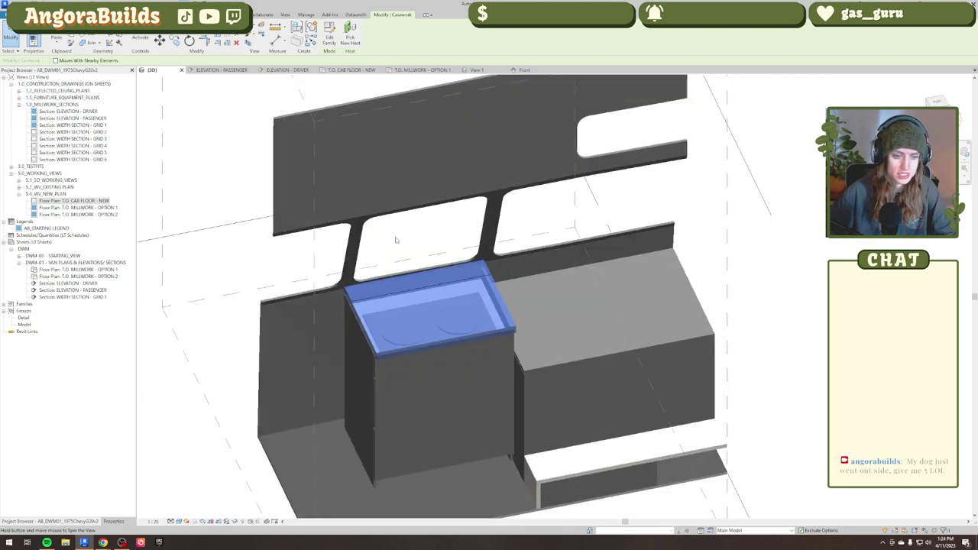
key("Escape")
scroll(369, 317, "up", 3)
middle_click_drag(541, 309, 457, 360, "shift")
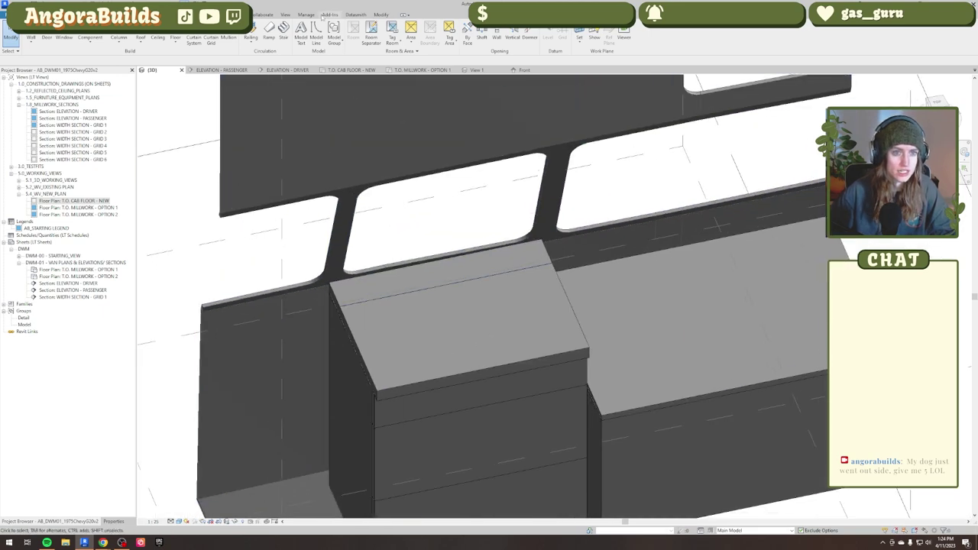
left_click(315, 36)
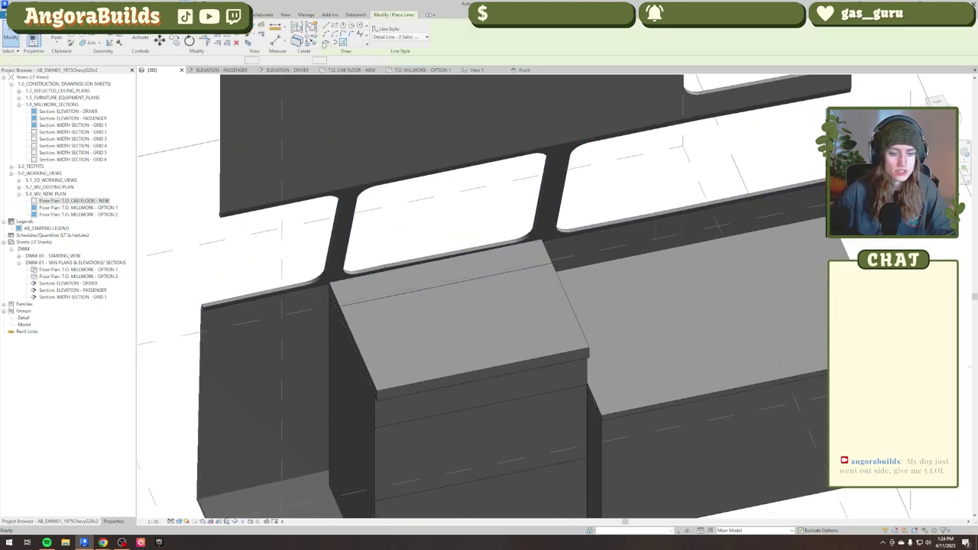
left_click(396, 36)
left_click(405, 145)
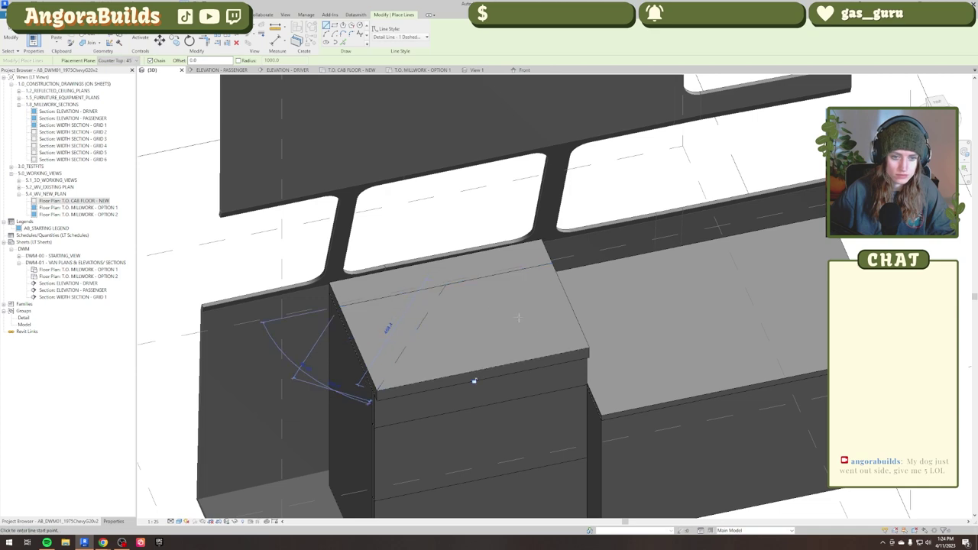
left_click(589, 348)
left_click(445, 288)
key("Escape")
key("Escape")
scroll(535, 321, "down", 3)
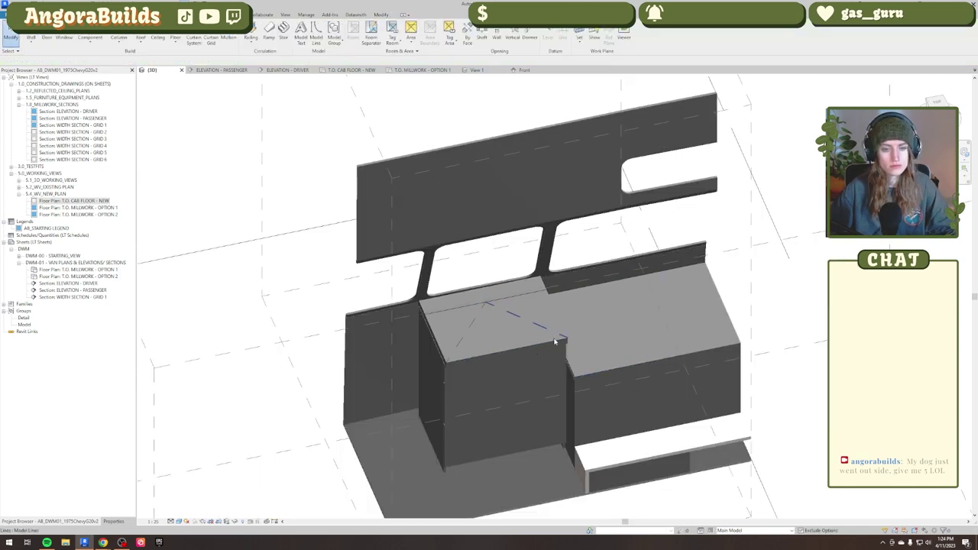
middle_click_drag(559, 339, 717, 408, "shift")
Delete the AB_Casework_Full Height cabinet beside the sink cabinet and inspect the cleared area in the 3D view.
middle_click_drag(777, 413, 705, 393, "shift")
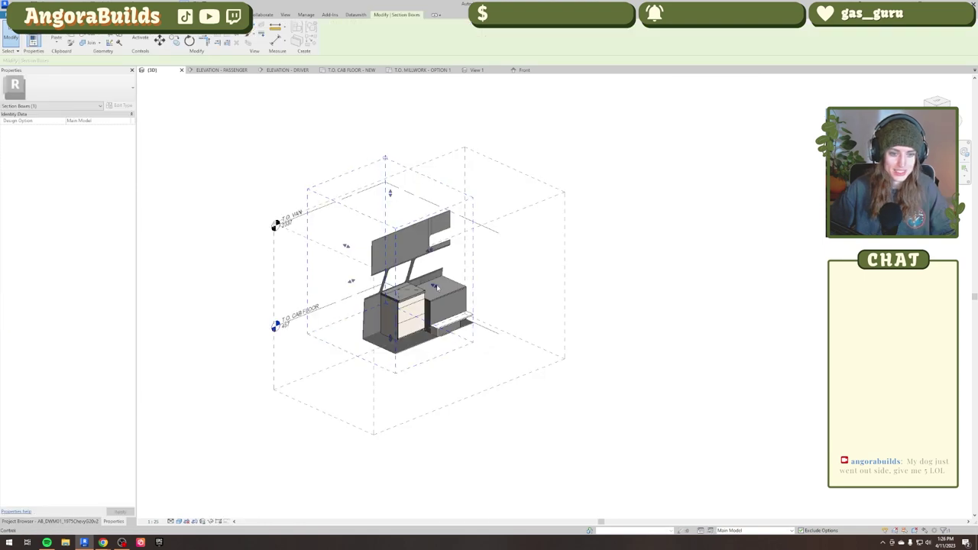
left_click_drag(437, 287, 526, 327)
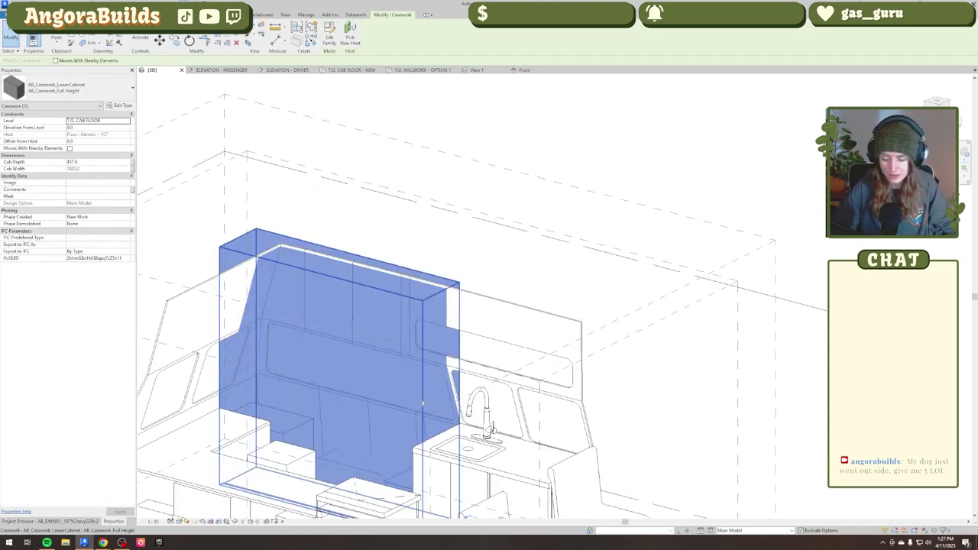
key("Delete")
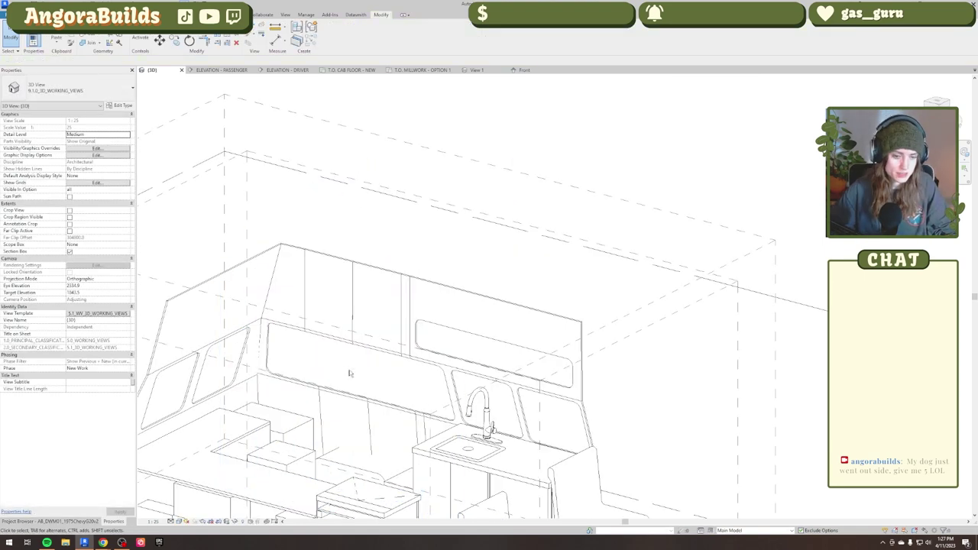
middle_click_drag(349, 372, 461, 289, "shift")
scroll(392, 408, "up", 3)
middle_click_drag(431, 420, 443, 510, "shift")
scroll(446, 497, "down", 2)
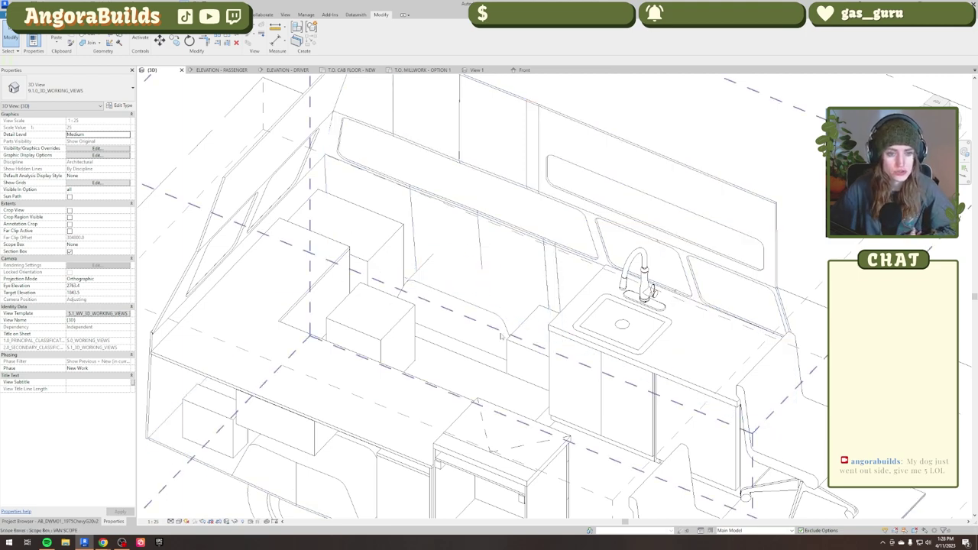
middle_click_drag(501, 336, 615, 367, "shift")
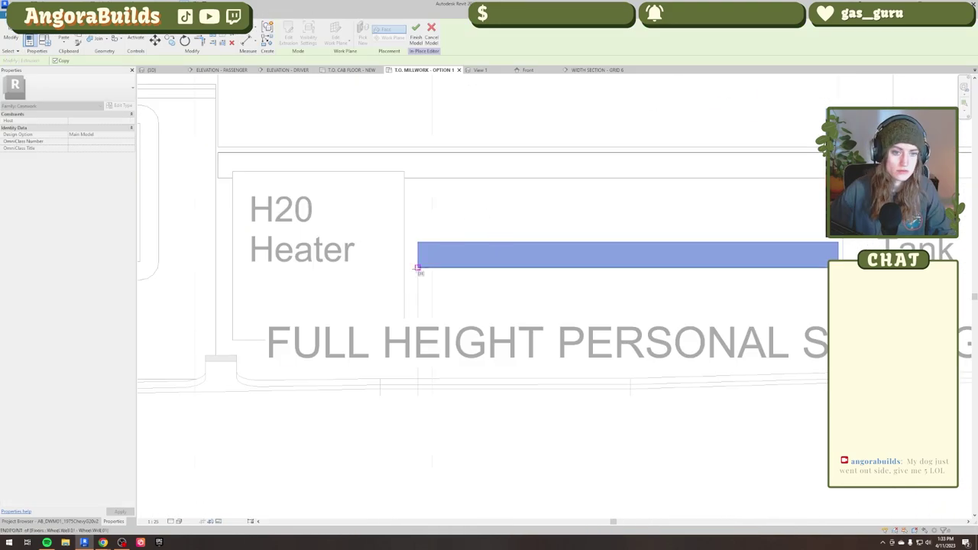
Mirror a copy of the base rail to form a perpendicular cross-rail and fit its end to the adjoining rail's edge.
scroll(476, 345, "down", 2)
left_click(476, 345)
scroll(378, 222, "up", 3)
scroll(373, 260, "up", 3)
left_click_drag(388, 243, 388, 247)
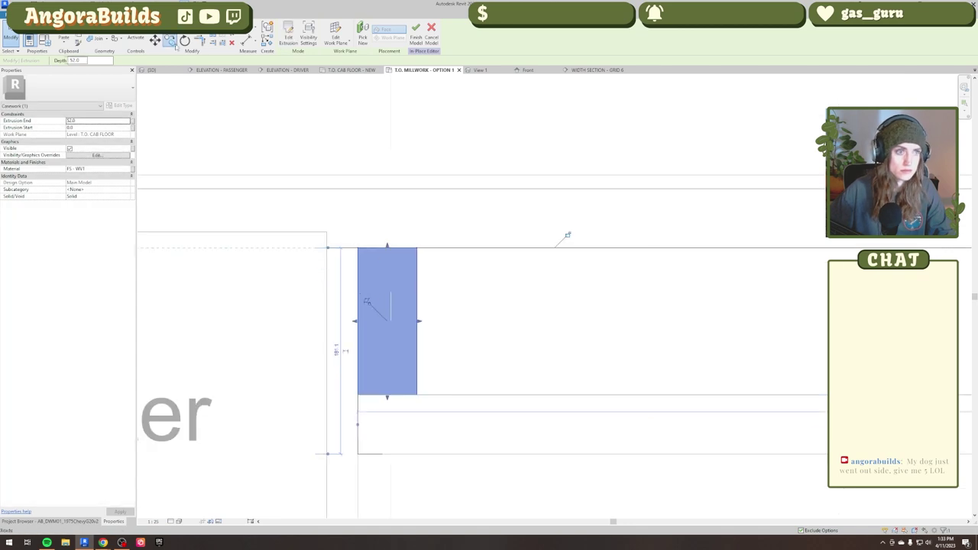
Copy the short cross-rail to the opposite end of the base frame and check the frame in the 3D view.
key("c")
key("o")
left_click(417, 395)
scroll(428, 374, "down", 3)
left_click(568, 353)
key("Escape")
scroll(657, 313, "down", 3)
left_click(152, 71)
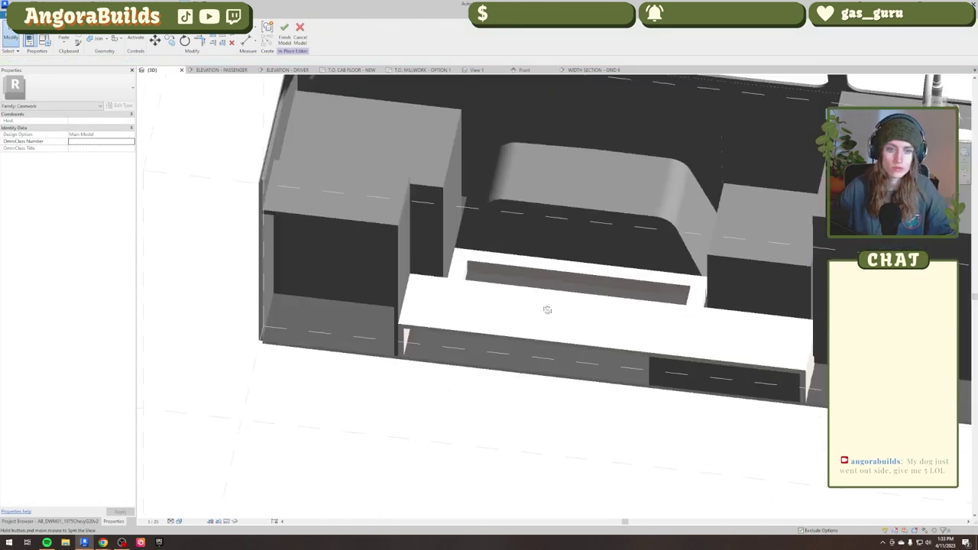
left_click(439, 315)
middle_click_drag(545, 310, 574, 288, "shift")
key("Escape")
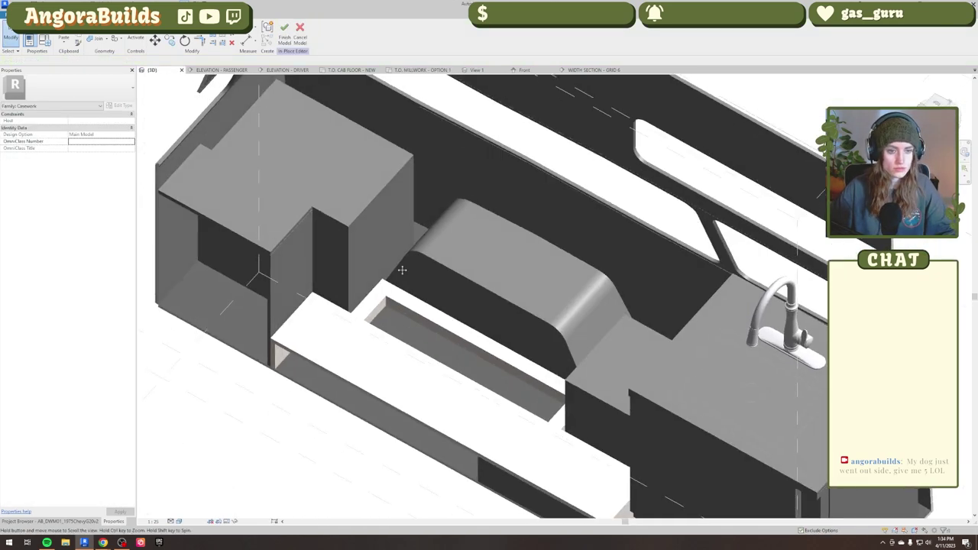
Stretch the 12mm Wide gable panel in the cab floor plan to run between the bench and wheel well up to the sink cabinet.
left_click(380, 289)
left_click(352, 70)
middle_click_drag(448, 282, 876, 354)
left_click_drag(862, 344, 564, 349)
left_click_drag(720, 348, 913, 348)
middle_click_drag(805, 365, 665, 360)
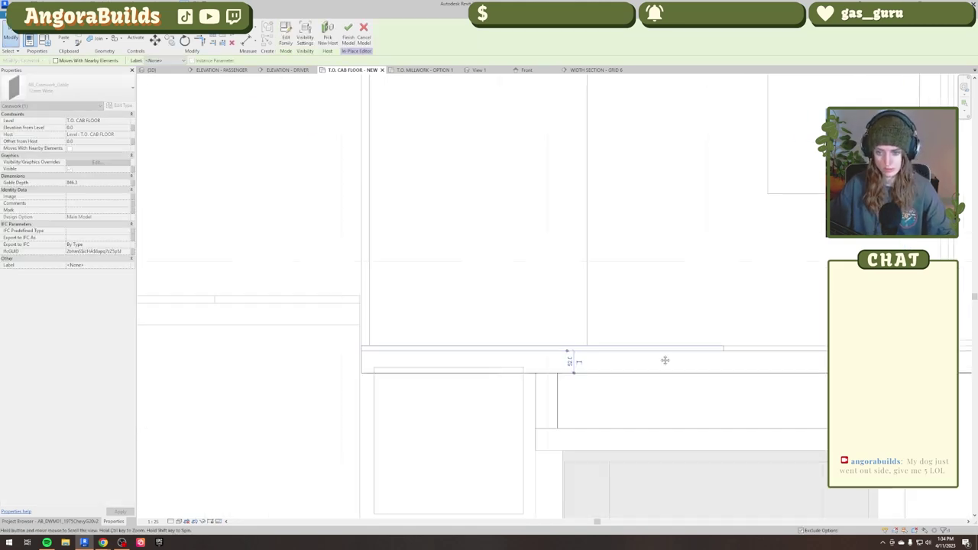
scroll(448, 275, "down", 3)
key("ctrl+Tab")
scroll(517, 330, "down", 4)
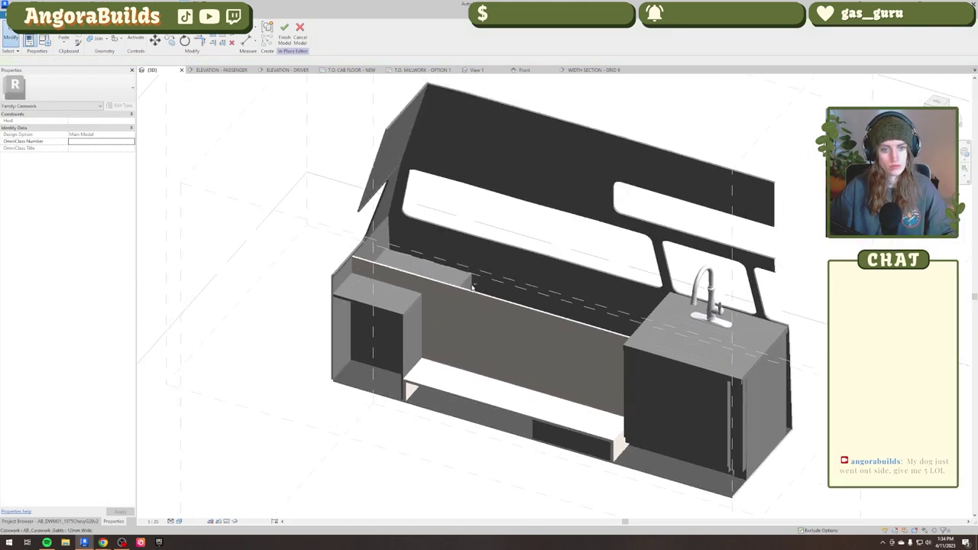
middle_click_drag(473, 287, 497, 343, "shift")
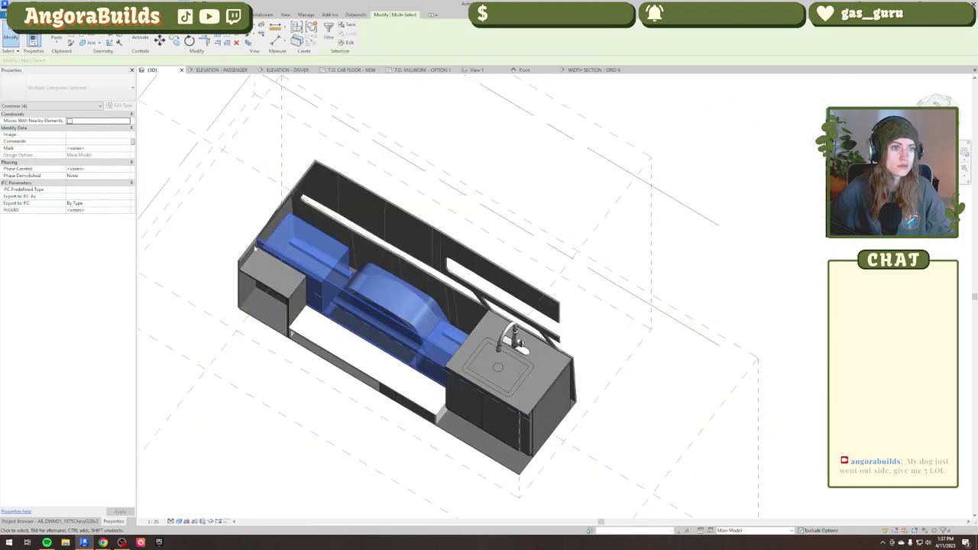
Isolate the selected frame, gable panel and surrounding components in the 3D view and open the base frame for in-place editing.
left_click(212, 521)
left_click(233, 494)
middle_click_drag(390, 433, 596, 454, "shift")
left_click(421, 388)
left_click(279, 40)
Extrude a square profile on the base frame's outer corner and stretch it up into a post about 672 mm tall.
scroll(421, 388, "up", 5)
left_click(453, 442)
left_click(469, 438)
left_click(285, 40)
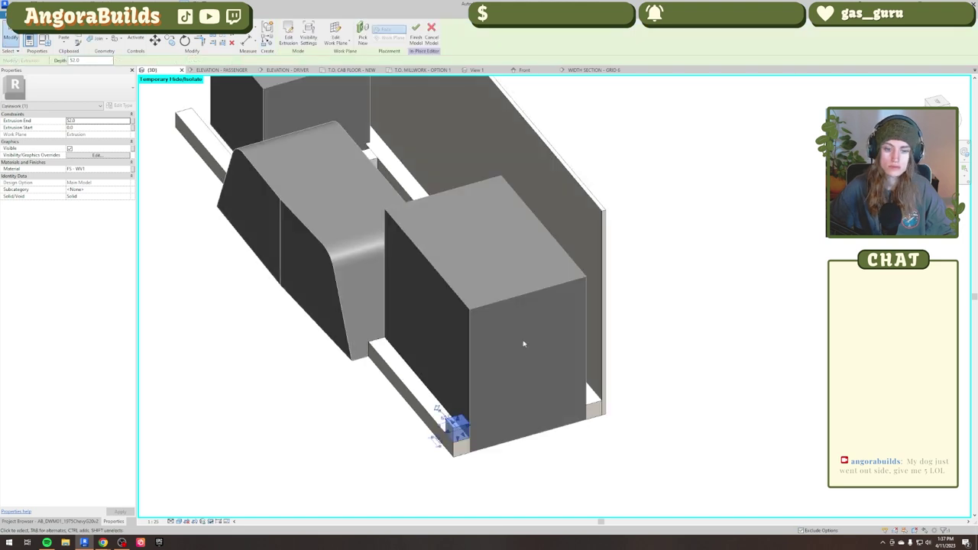
left_click_drag(457, 416, 469, 250)
key("Escape")
Copy the outer corner post across the cab floor plan to the base rail running along the gable panel.
left_click(351, 70)
middle_click_drag(589, 434, 327, 436)
left_click(614, 382)
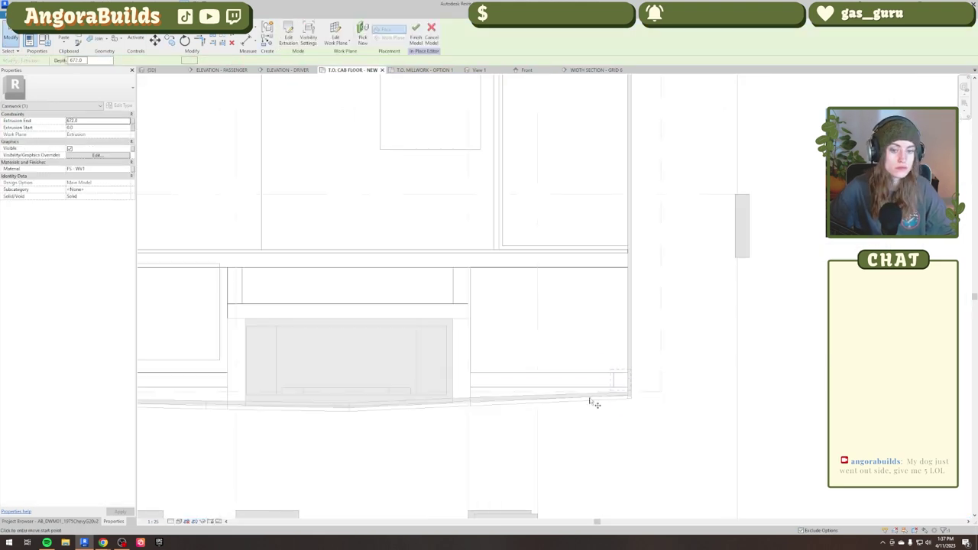
key("c")
key("o")
left_click(629, 372)
left_click(629, 253)
key("Escape")
Copy the gable-side corner post along the panel's rail to both sides of the wheel well.
left_click(615, 263)
left_click(614, 267)
left_click(454, 268)
middle_click_drag(454, 270, 696, 292)
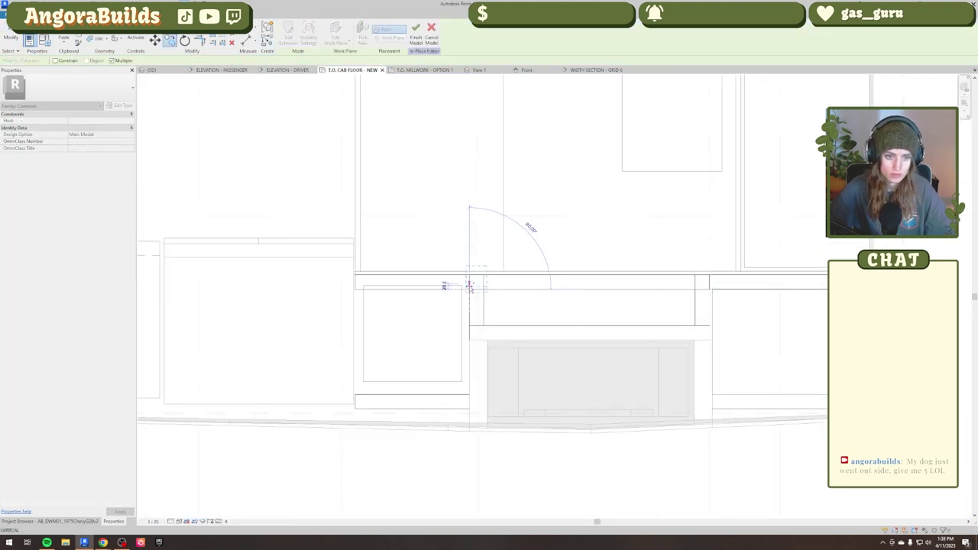
left_click(469, 289)
key("Escape")
Move the horizontal rail outside the wheel well into line with the outer base rails.
left_click(709, 287)
left_click(637, 326)
left_click(506, 70)
left_click(507, 70)
left_click(152, 69)
key("m")
key("v")
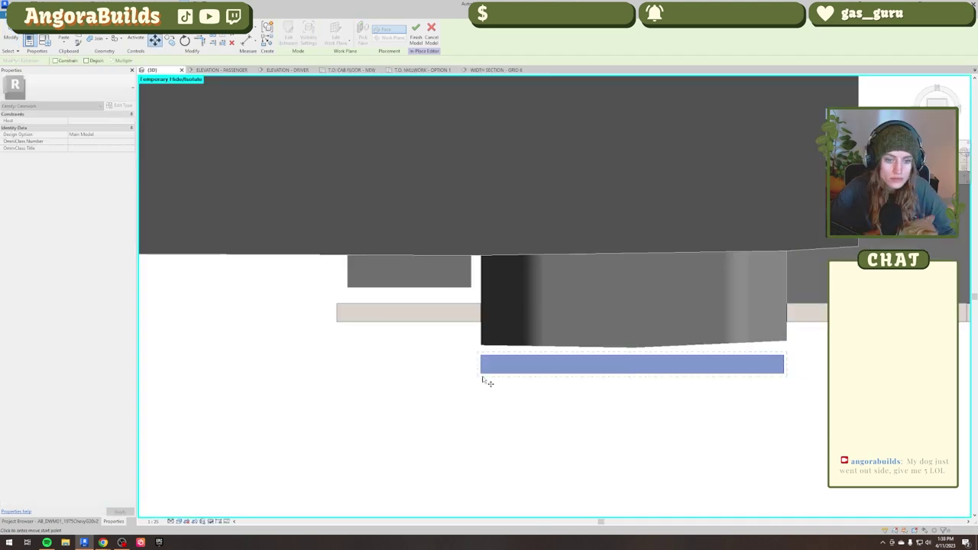
left_click(481, 374)
left_click(480, 322)
Stretch both ends of the raised outer rail past the two sides of the wheel well.
left_click_drag(478, 313, 465, 315)
left_click_drag(790, 312, 810, 313)
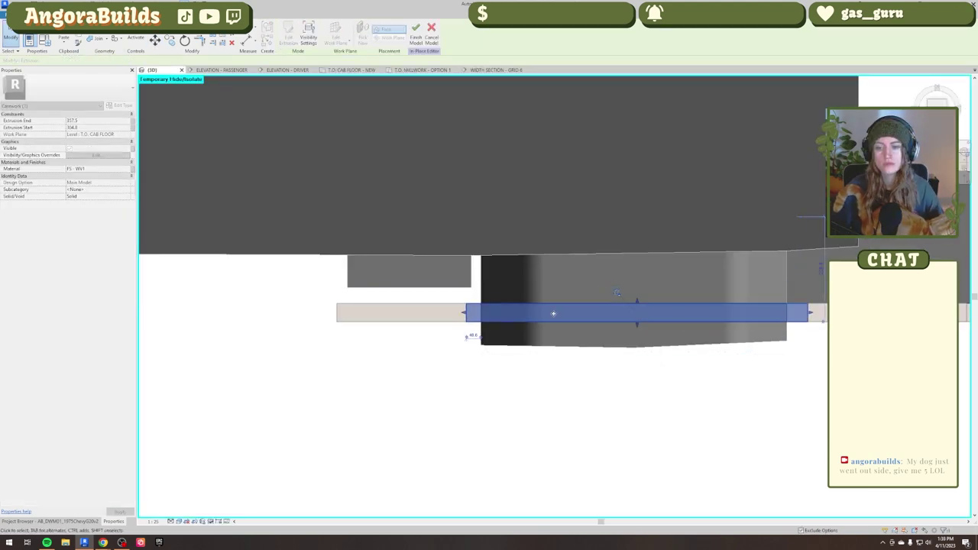
key("Escape")
Copy the outer corner post along the outer base rail to its end beside the wheel well.
middle_click_drag(765, 359, 513, 343)
left_click(727, 298)
key("c")
key("o")
left_click(737, 306)
left_click(561, 306)
middle_click_drag(565, 383, 489, 283, "shift")
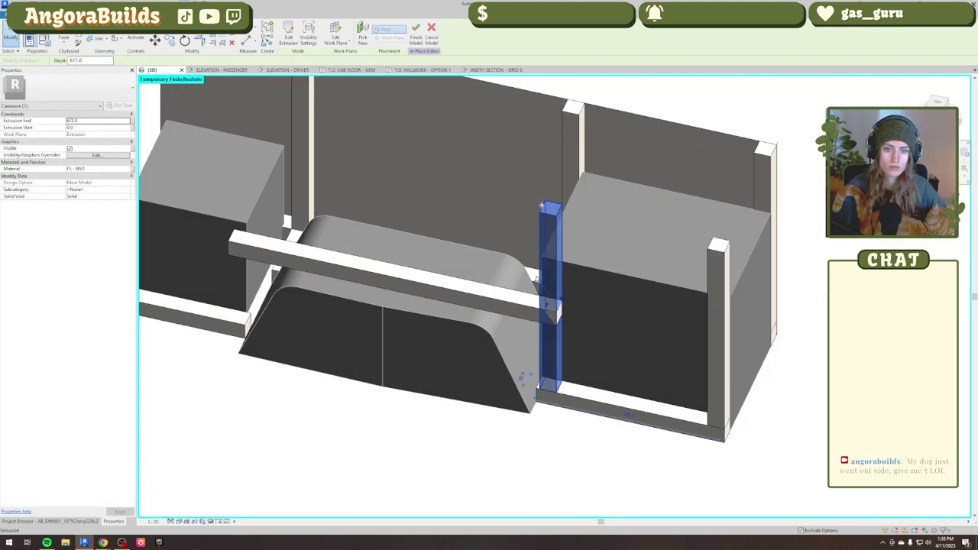
key("Escape")
Shorten the copied post beside the wheel well to about 253 mm so it stops beneath the raised outer rail.
left_click(551, 260)
left_click_drag(550, 204, 556, 319)
key("Escape")
Lengthen the raised outer rail at both ends to reach the corner post and the opposite end of the frame.
middle_click_drag(482, 420, 548, 368, "shift")
scroll(602, 425, "down", 3)
left_click(568, 372)
left_click_drag(587, 373, 666, 374)
left_click_drag(403, 373, 346, 374)
key("Escape")
middle_click_drag(489, 451, 451, 489, "shift")
Copy the short post in the cab floor plan to the far end of the outer rail beyond the wheel well.
left_click(554, 396)
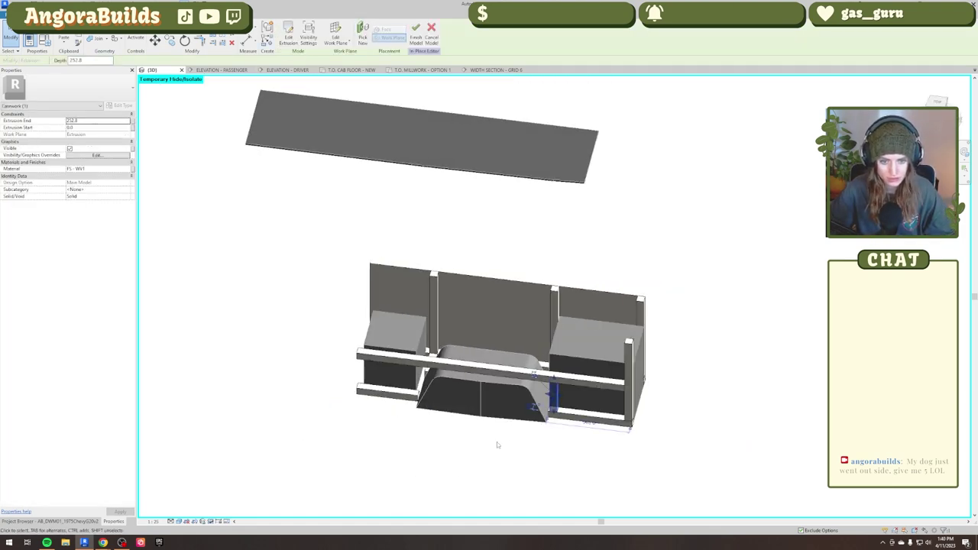
left_click(351, 69)
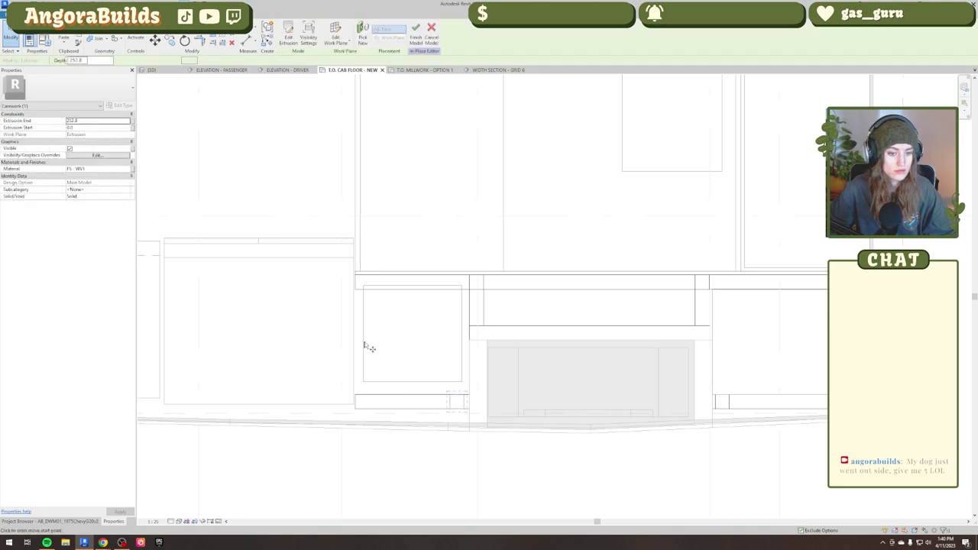
left_click(450, 402)
left_click(356, 402)
key("Escape")
left_click(152, 70)
middle_click_drag(645, 389, 374, 352, "shift")
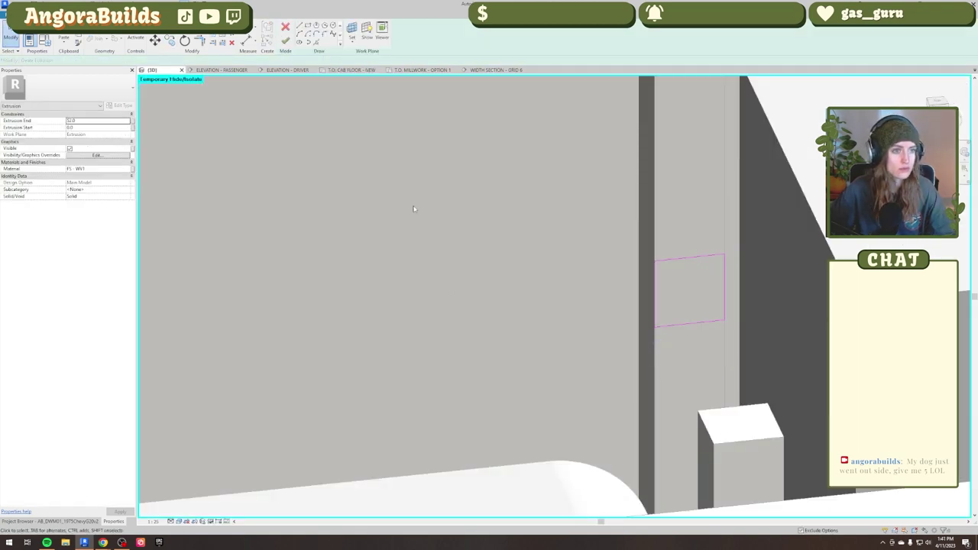
Extrude the square profile on the gable-side post into a cross-rail about 373.5 mm long reaching the outer rail.
left_click(720, 306)
left_click_drag(627, 283, 755, 353)
key("Escape")
scroll(629, 280, "down", 3)
middle_click_drag(705, 345, 728, 445, "shift")
left_click(633, 317)
left_click(352, 72)
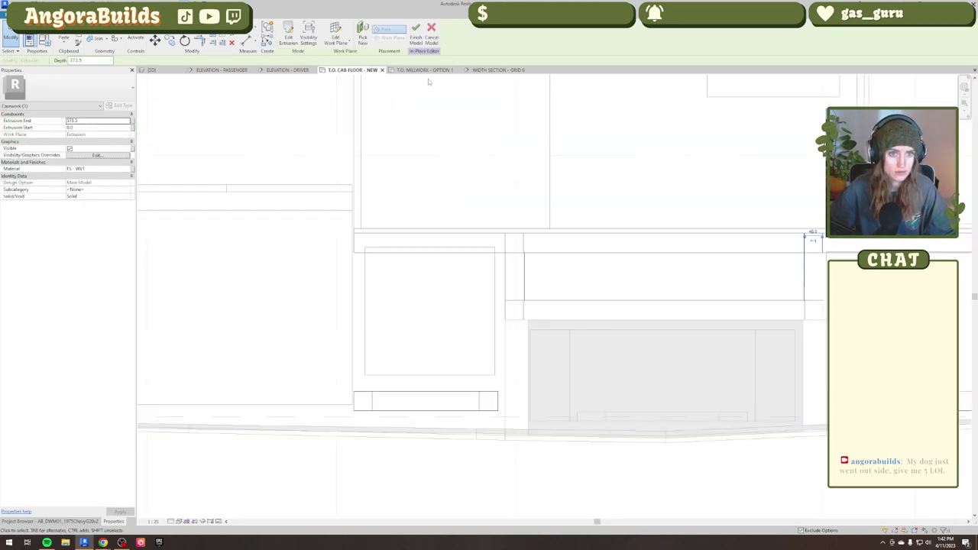
scroll(512, 277, "up", 5)
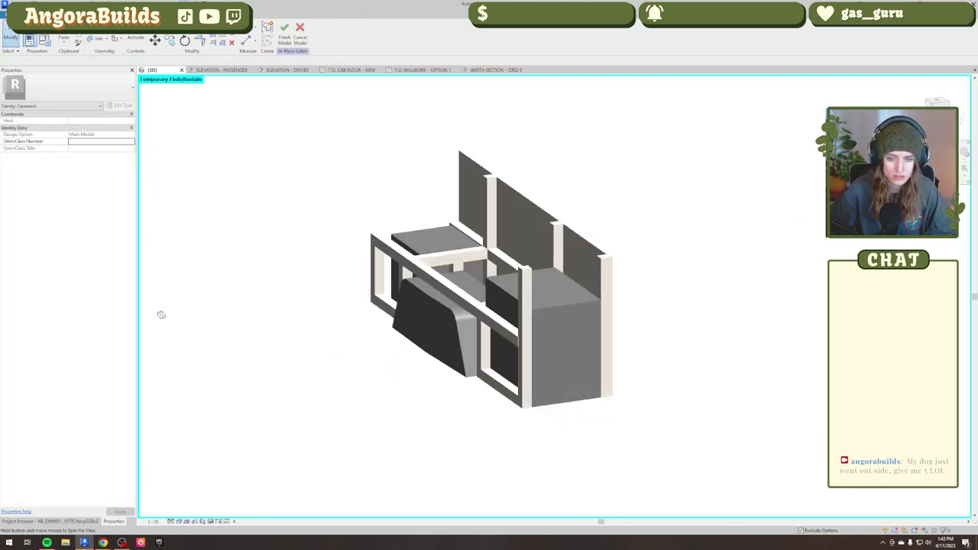
Temporarily hide the gable panel covering the storage cabinet's timber frame.
middle_click_drag(161, 315, 159, 315, "shift")
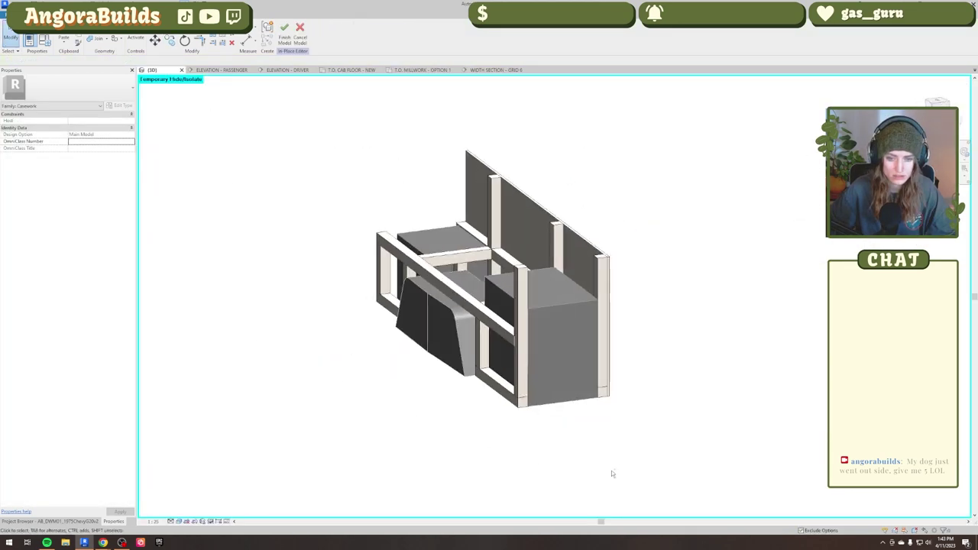
middle_click_drag(613, 474, 401, 441, "shift")
left_click(507, 253)
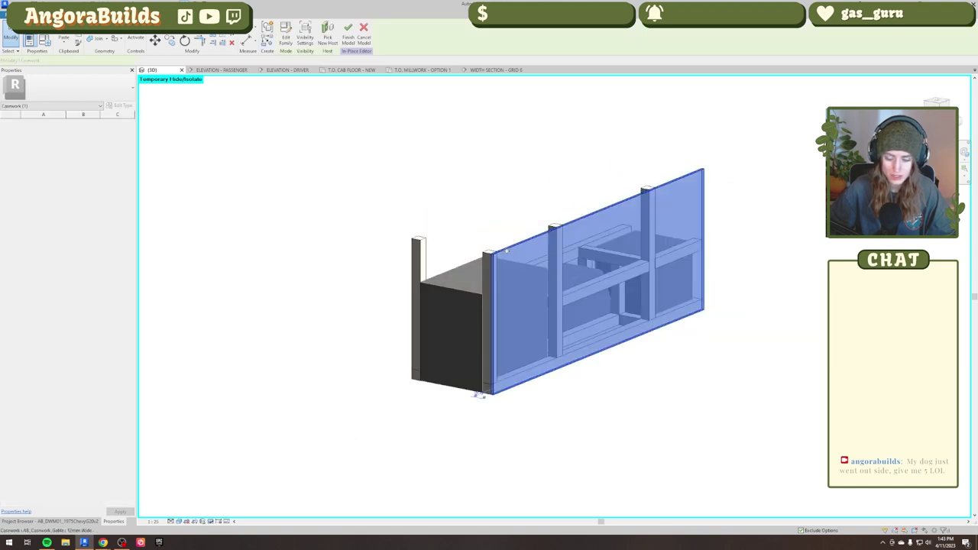
key("h")
key("h")
Raise the three short posts along the outer rail and the short end post to the height of the tall posts.
middle_click_drag(706, 361, 179, 386, "shift")
left_click(577, 367)
left_click_drag(575, 335, 575, 246)
left_click(395, 401)
left_click_drag(395, 362, 395, 285)
left_click(332, 411)
left_click_drag(331, 376, 331, 296)
left_click(273, 395)
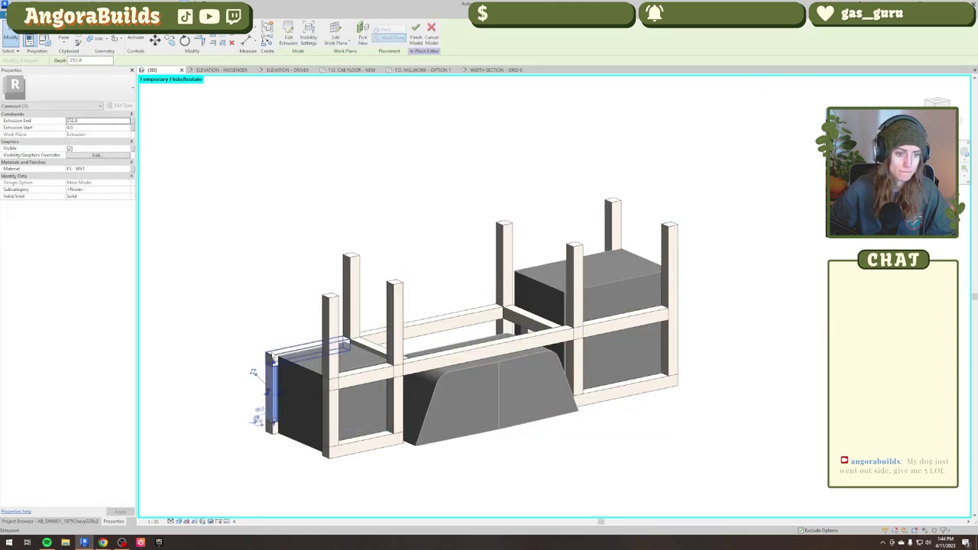
left_click_drag(274, 353, 273, 271)
left_click(227, 254)
middle_click_drag(226, 254, 377, 456, "shift")
Reset the temporary hide/isolate to bring the van shell and surrounding cabinets back into the 3D view.
left_click(211, 522)
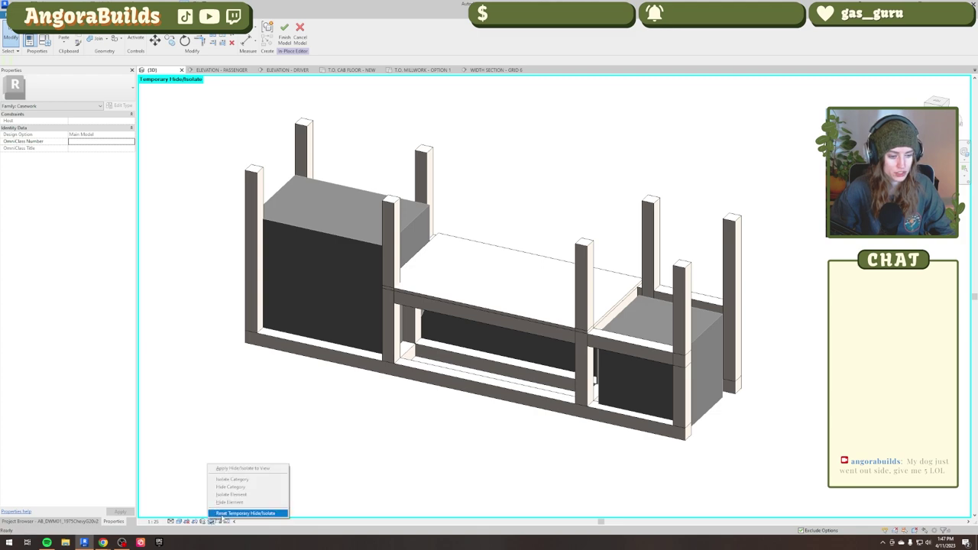
left_click(218, 513)
middle_click_drag(244, 451, 221, 380, "shift")
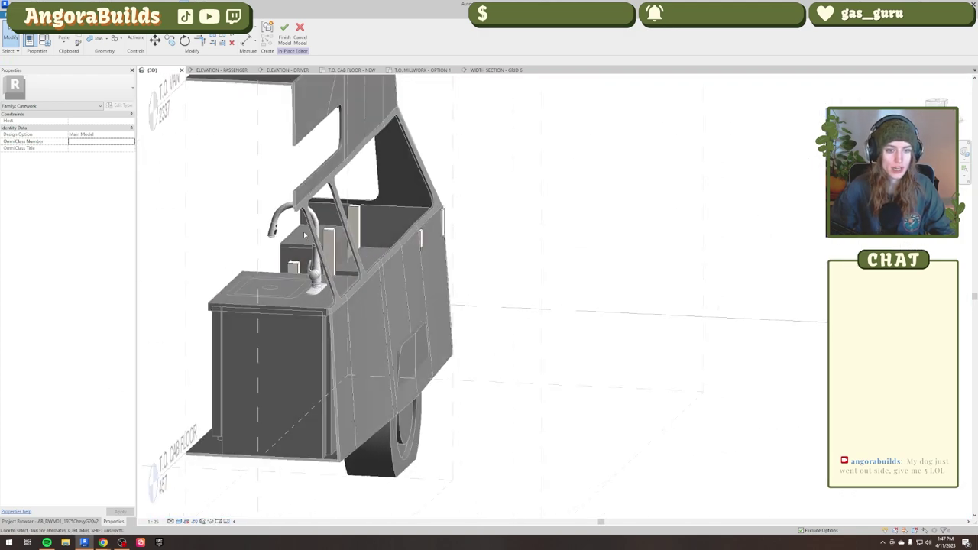
Examine how the raised wall-side posts fit against the van's side wall and the adjoining cabinets.
left_click(420, 238)
middle_click_drag(419, 238, 383, 247, "shift")
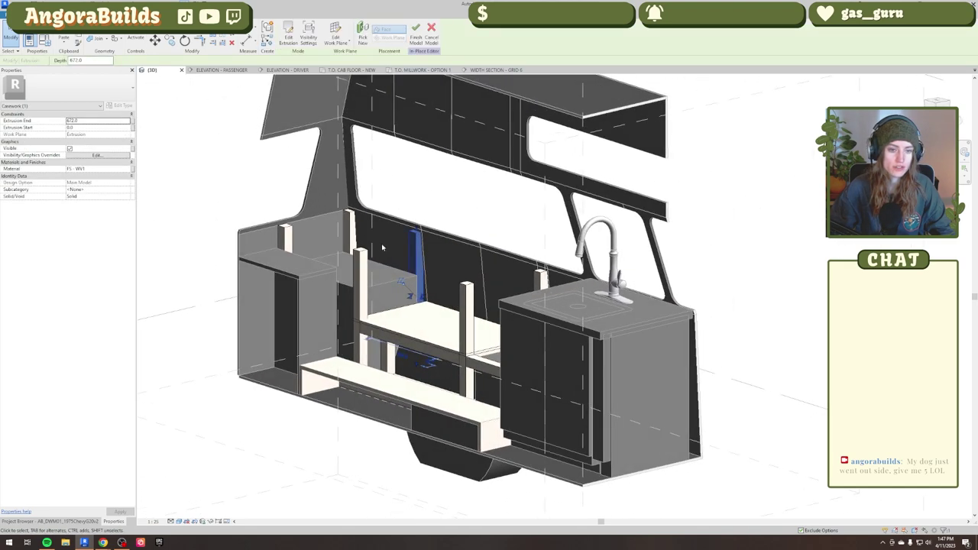
scroll(383, 247, "up", 2)
left_click(326, 207)
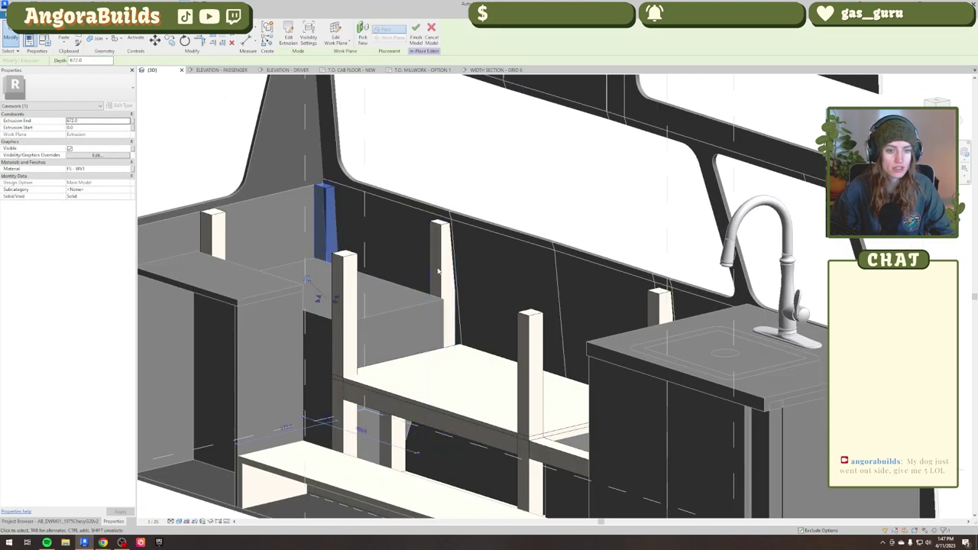
key("Escape")
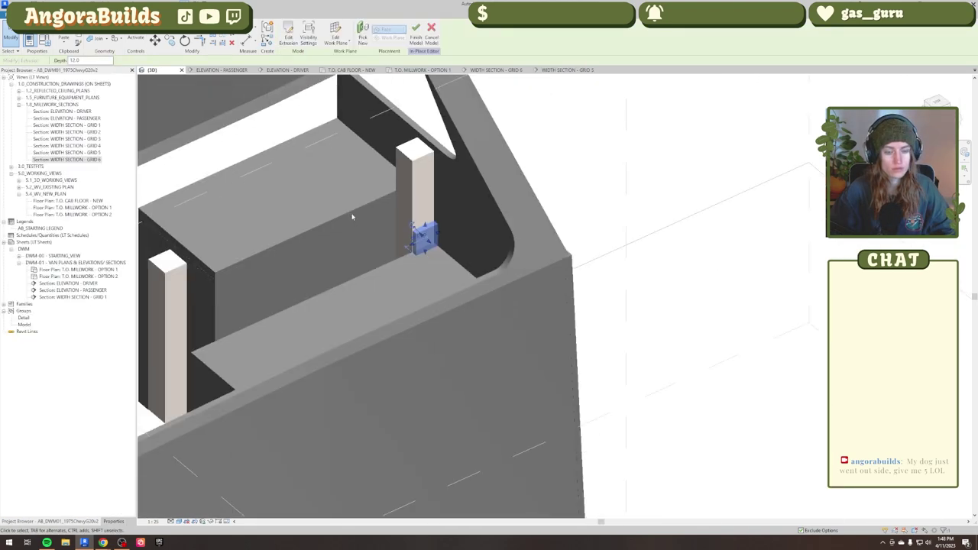
middle_click_drag(352, 216, 449, 216, "shift")
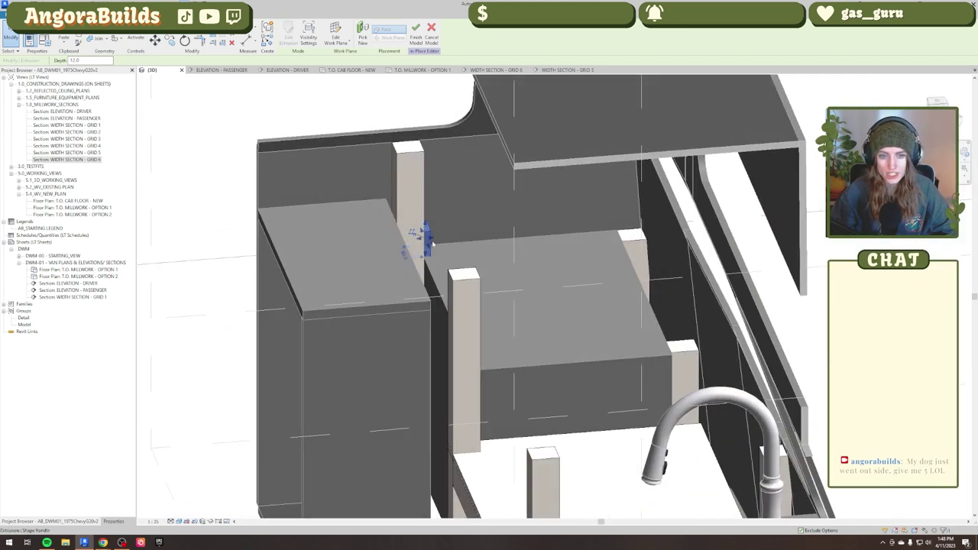
left_click(639, 237)
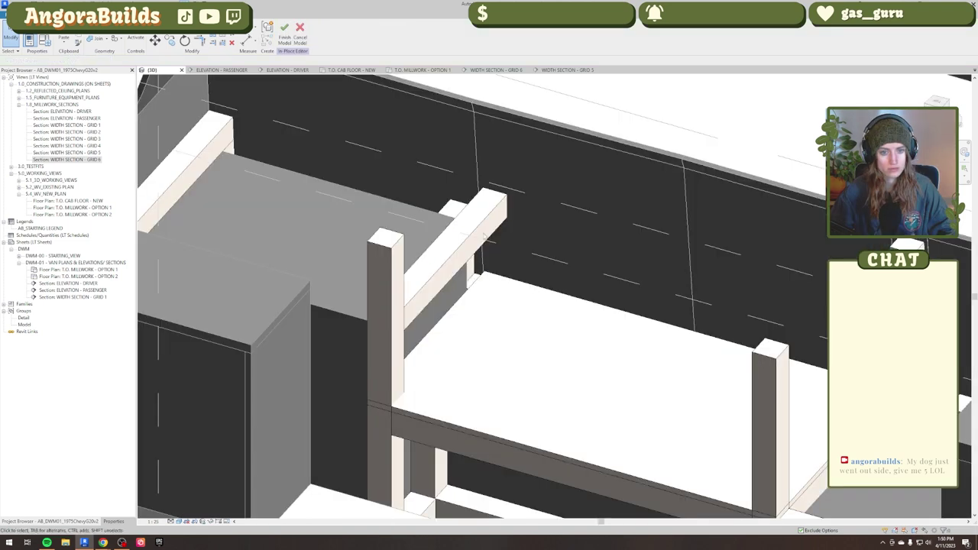
Delete the raised cross-rail that runs from the middle front post past the wall-side post.
left_click(493, 245)
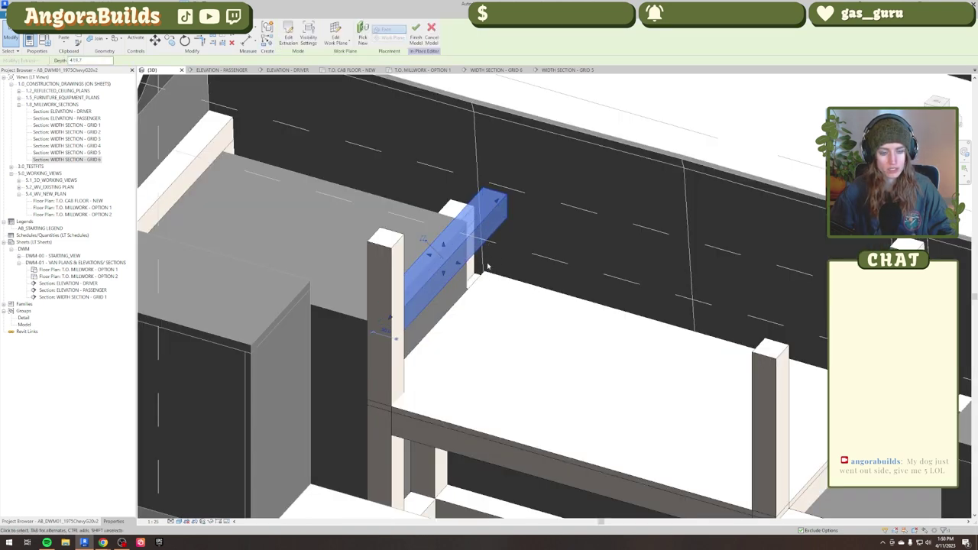
key("Delete")
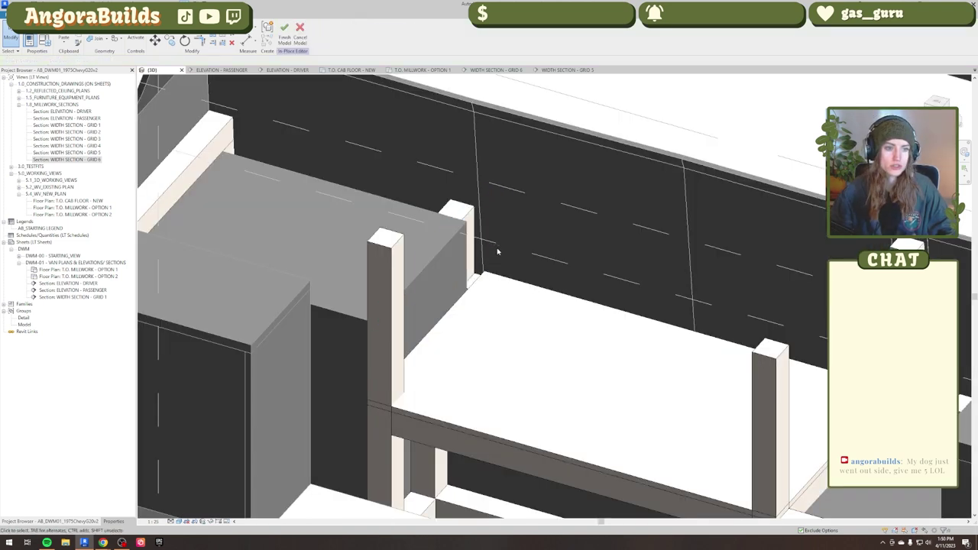
middle_click_drag(497, 251, 531, 292, "shift")
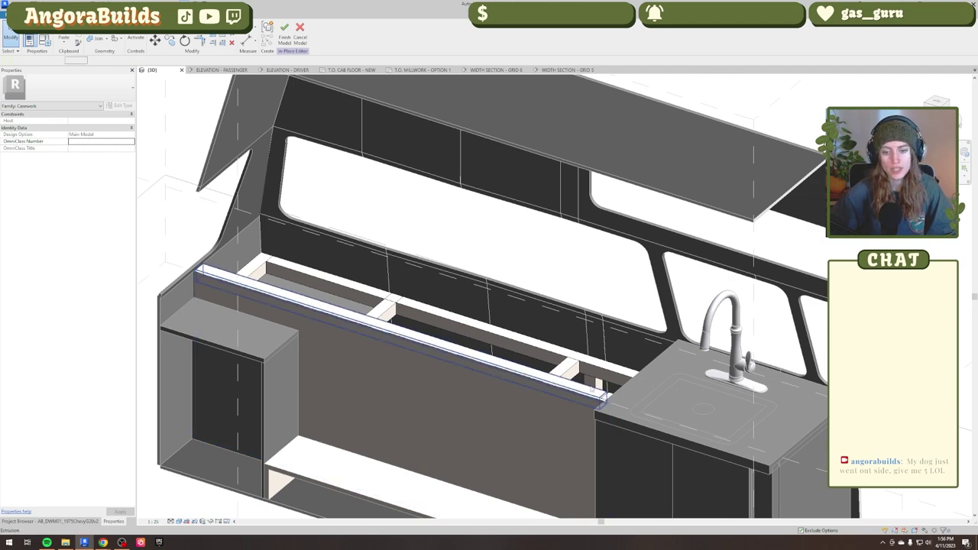
Adjust the sink-side end of the front top rail where it meets the sink counter.
left_click(607, 399)
scroll(608, 405, "up", 2)
left_click_drag(596, 401, 597, 403)
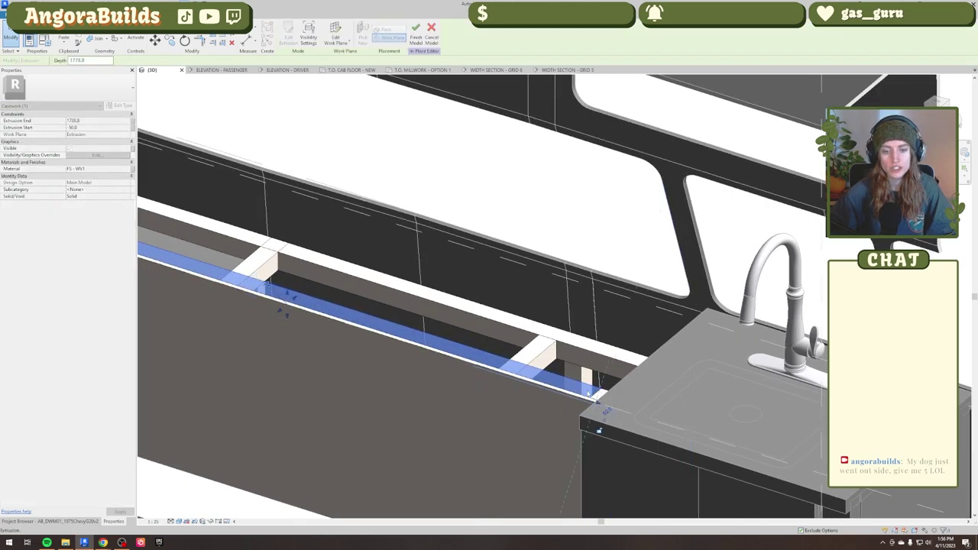
scroll(587, 393, "down", 2)
left_click(443, 398)
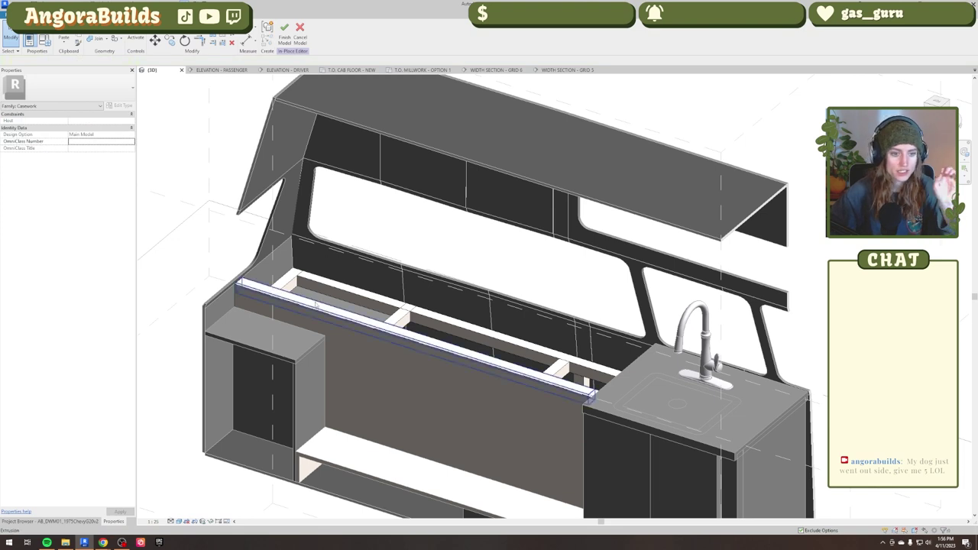
Copy the front top rail horizontally across to the van wall in the Grid 6 width section.
left_click(396, 322)
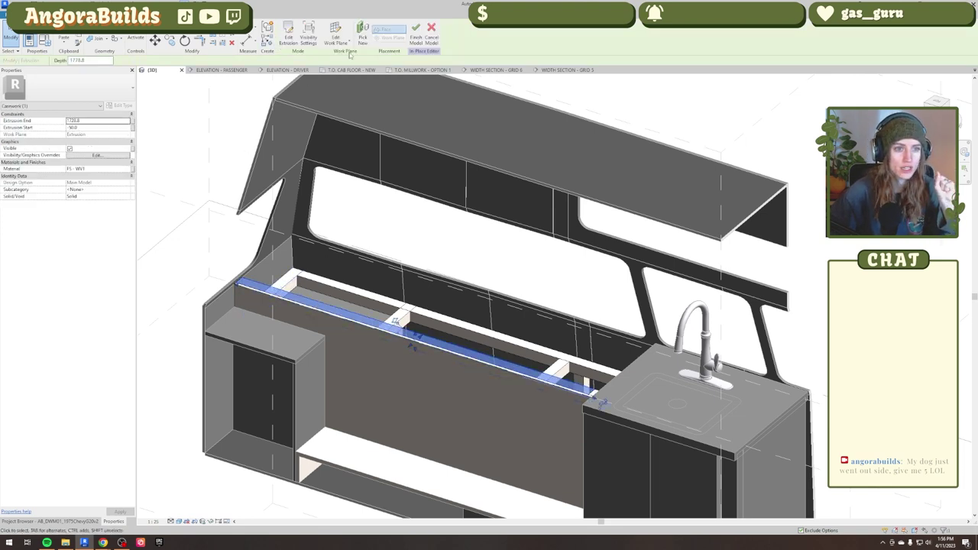
left_click(496, 69)
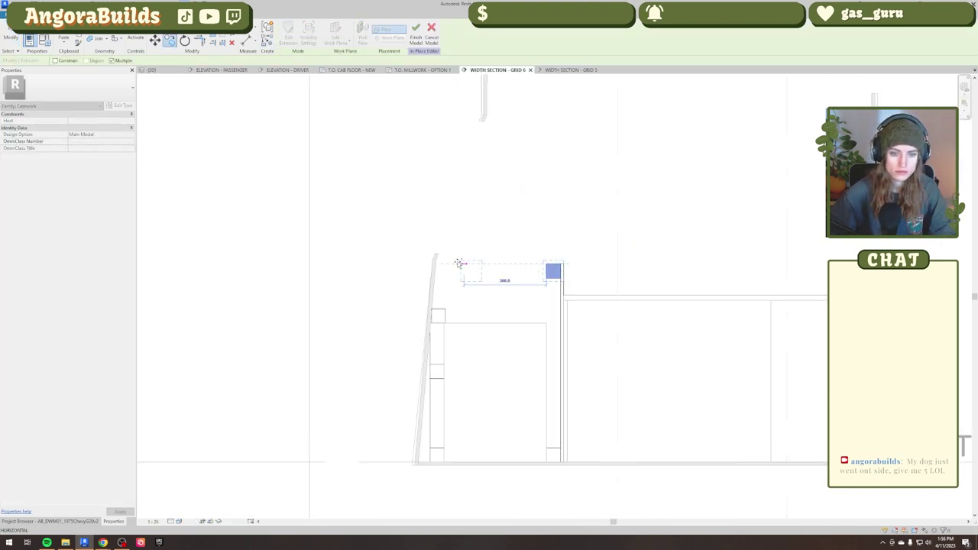
key("Escape")
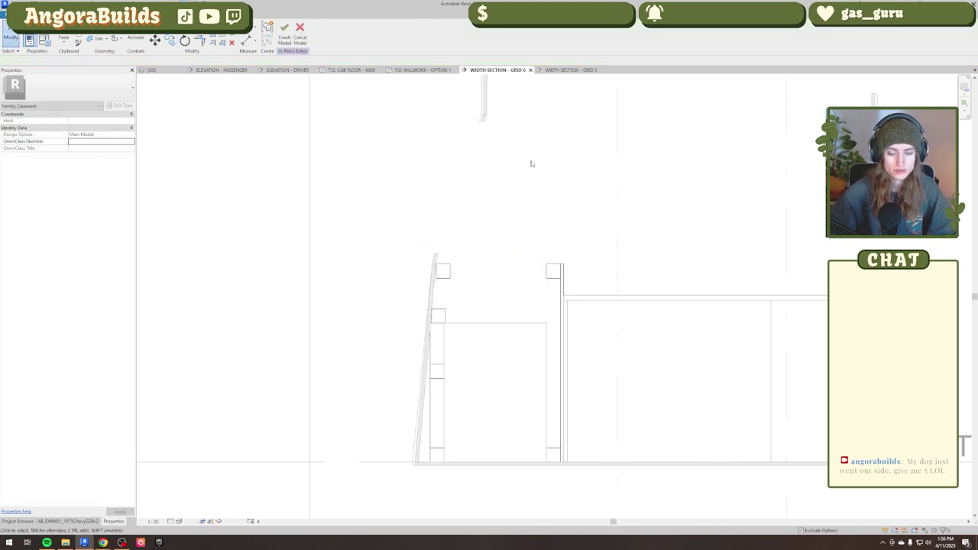
Examine the copied wall-side rail in 3D, including its end near the sink counter.
key("ctrl+Tab")
scroll(567, 348, "up", 2)
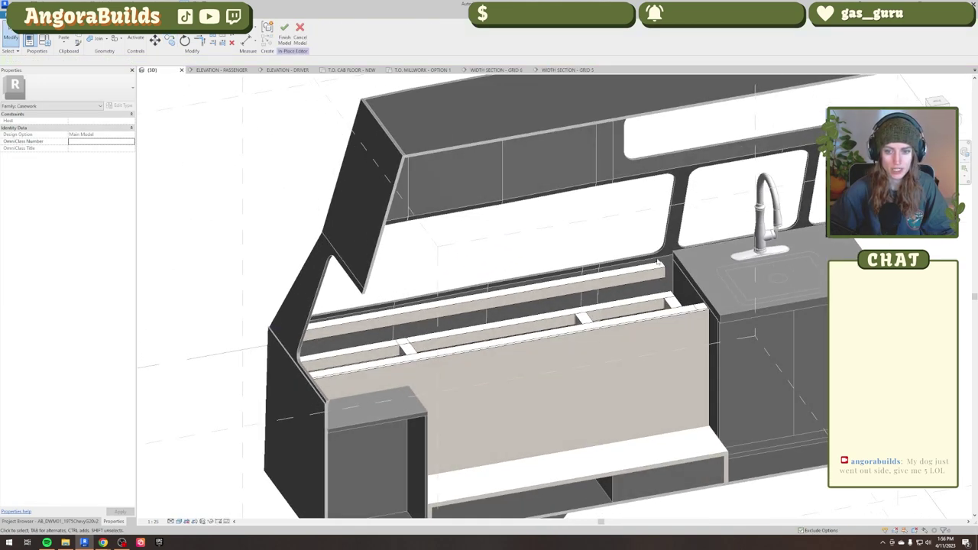
left_click(652, 267)
middle_click_drag(652, 267, 501, 306, "shift")
scroll(501, 336, "up", 2)
left_click(695, 463)
scroll(621, 409, "down", 1)
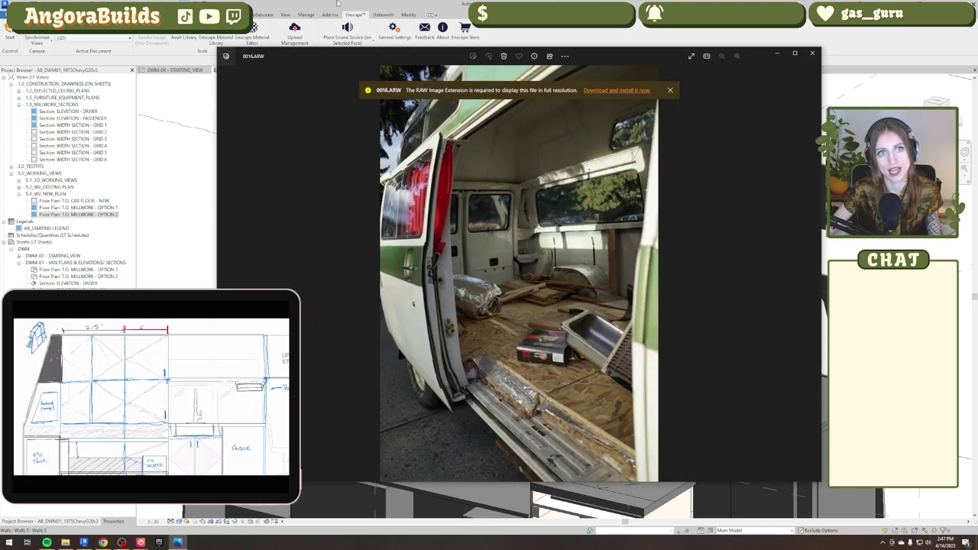
Put away the reference photo of the van interior and return to the Revit 3D model.
left_click(770, 54)
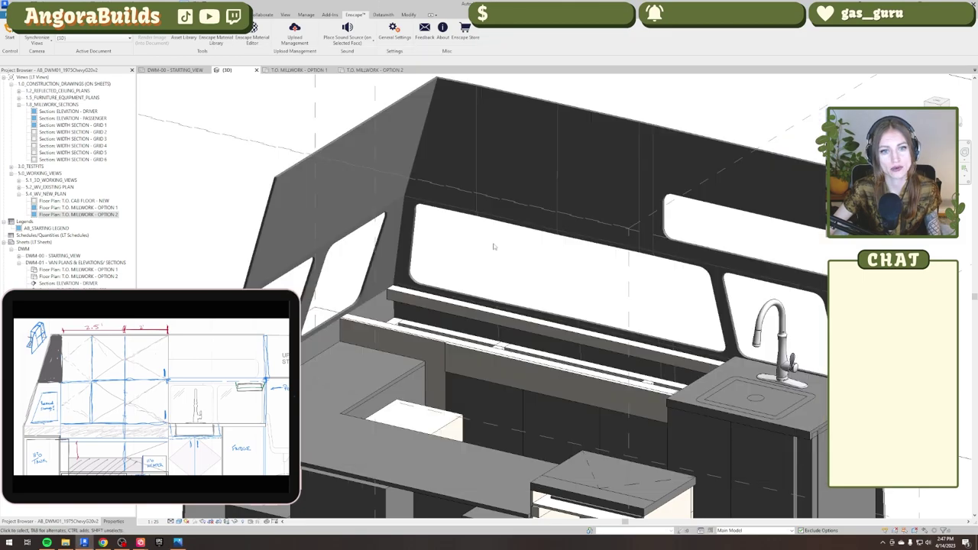
middle_click_drag(553, 349, 428, 352, "shift")
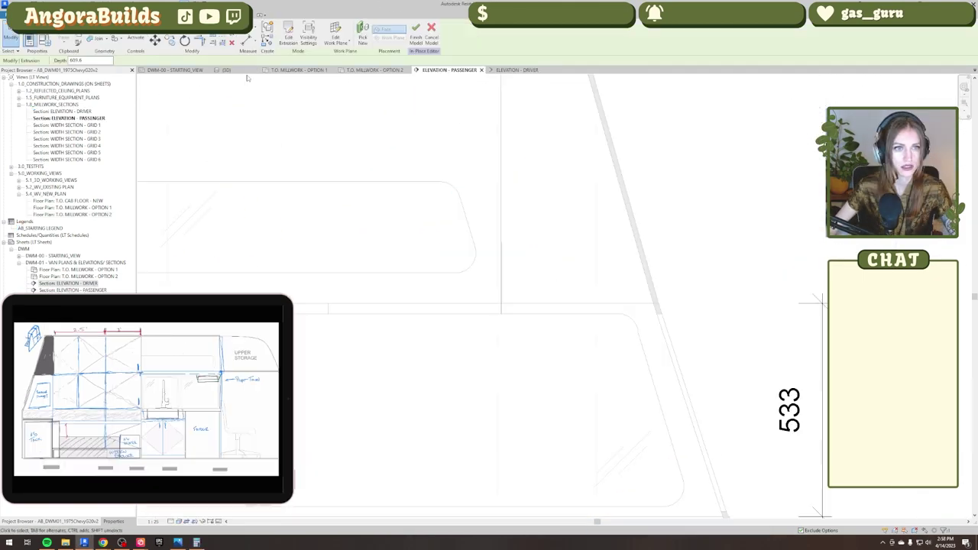
Stretch the upper cross-rail at both ends so it spans between the van's two side walls.
left_click(227, 70)
middle_click_drag(489, 306, 566, 291, "shift")
left_click_drag(495, 279, 344, 283)
middle_click_drag(459, 305, 390, 298, "shift")
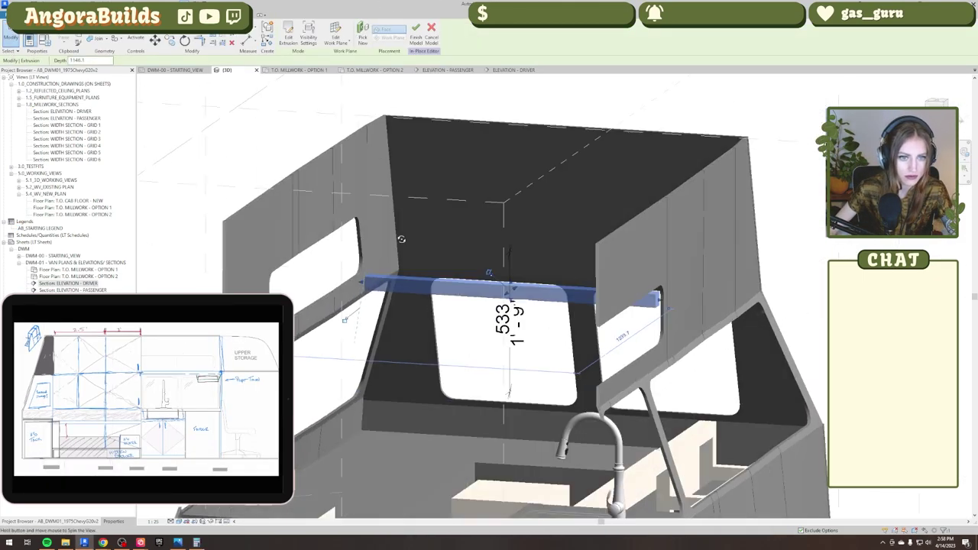
scroll(382, 298, "up", 4)
left_click_drag(325, 313, 357, 314)
scroll(357, 315, "down", 3)
middle_click_drag(458, 321, 672, 336, "shift")
left_click_drag(595, 251, 677, 236)
scroll(677, 236, "down", 3)
middle_click_drag(677, 236, 640, 340, "shift")
middle_click_drag(411, 172, 669, 240, "shift")
key("Escape")
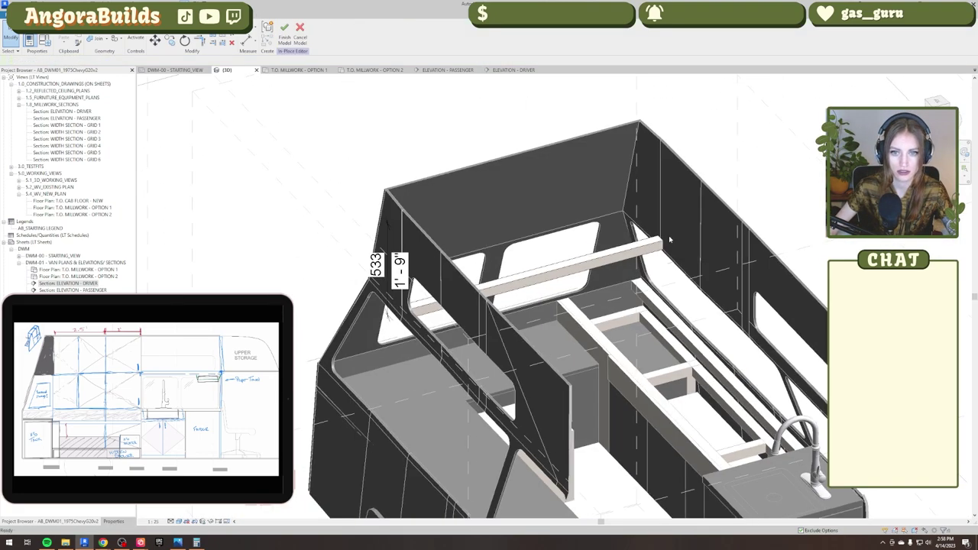
Trim the upper shelf's sketch lines into a closed outline between the end wall, side walls and cross-rail.
left_click(557, 278)
middle_click_drag(557, 278, 508, 232, "shift")
key("t")
key("r")
scroll(509, 232, "up", 3)
scroll(562, 195, "down", 3)
middle_click_drag(572, 199, 649, 206, "shift")
scroll(535, 233, "up", 3)
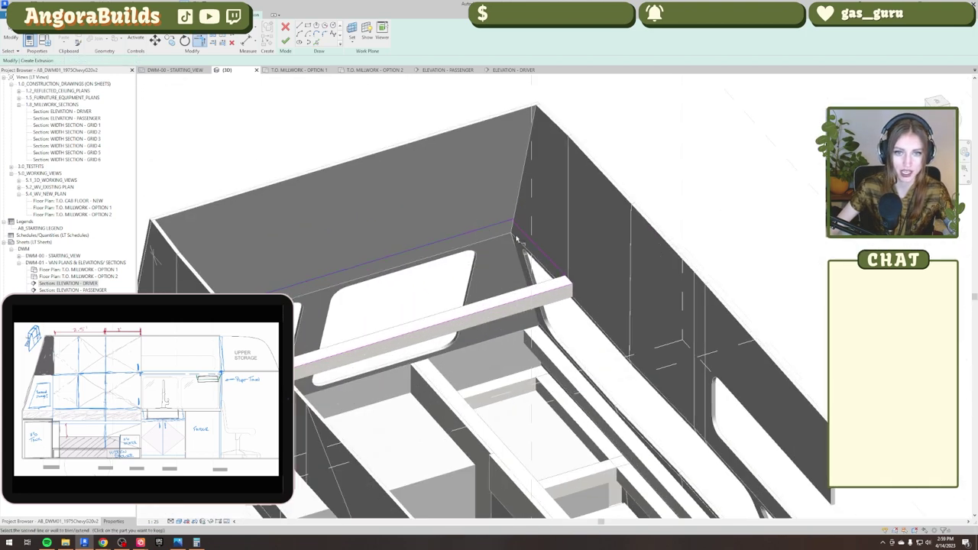
scroll(544, 242, "down", 3)
scroll(544, 243, "down", 2)
key("Escape")
Set the upper shelf's extrusion end to .75 and finish its sketch.
left_click(114, 521)
left_click(90, 120)
type(".75")
left_click(285, 41)
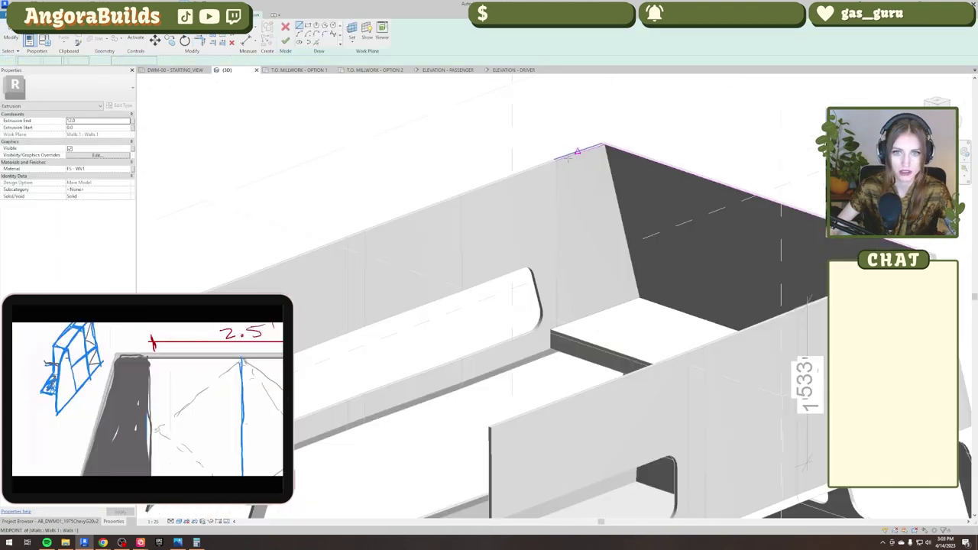
Sketch the top panel's edge at the van's upper corner and trim its outline in the top view.
left_click(577, 152)
left_click(603, 143)
middle_click_drag(593, 176, 657, 237, "shift")
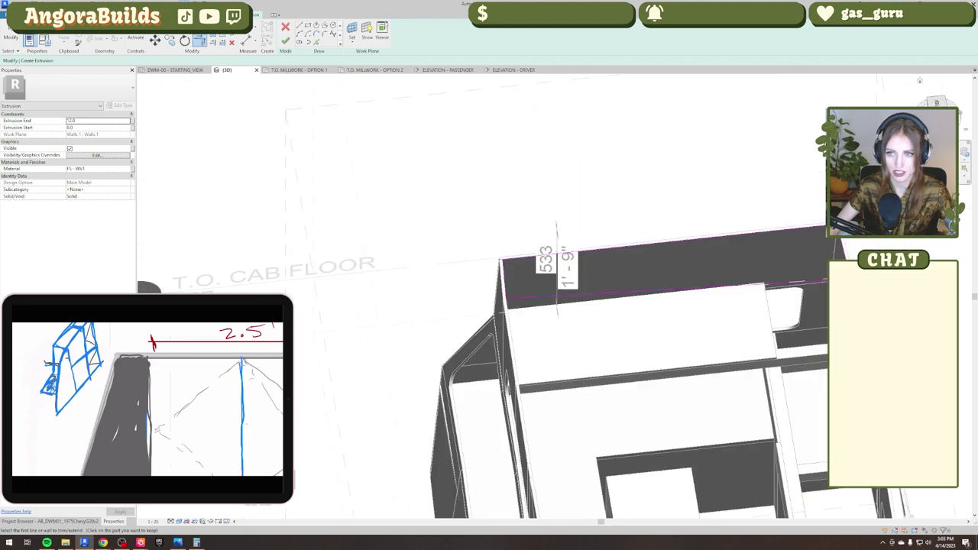
left_click(937, 101)
key("t")
key("r")
key("Escape")
Replace the line along the top panel's inner edge to close the outline, and set the extrusion end to -12 mm.
middle_click_drag(489, 230, 517, 430)
left_click(517, 358)
key("Delete")
left_click(316, 42)
left_click(412, 353)
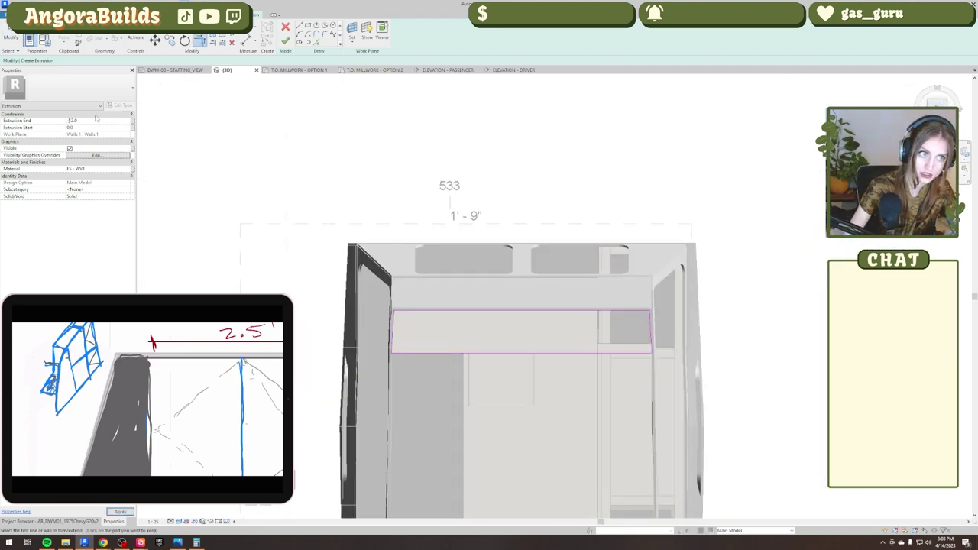
key("Escape")
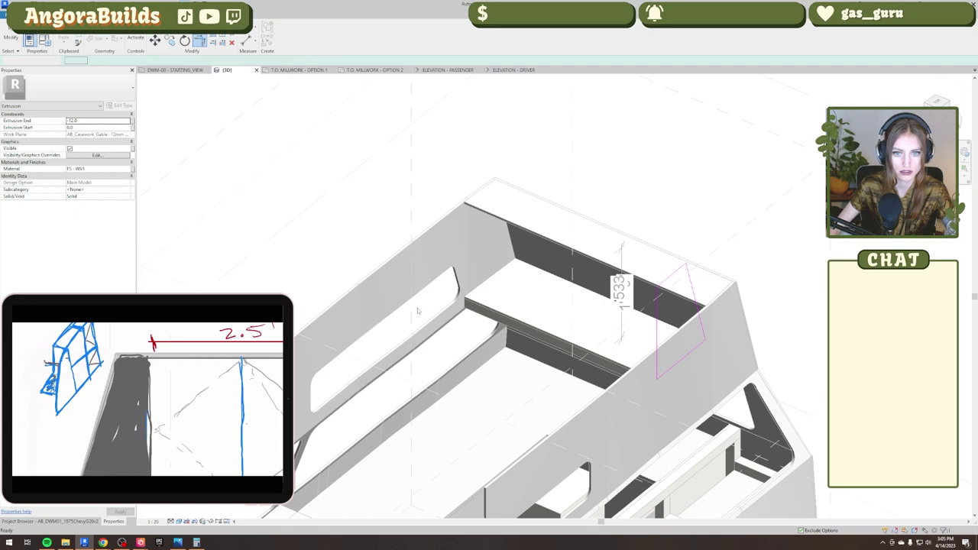
Finish the vertical gable panel between the upper shelf and the top panel with an extrusion end of -12 mm.
left_click(285, 40)
mouse_move(383, 349)
middle_mouse_down("shift")
mouse_move(558, 316)
mouse_move(502, 319)
middle_mouse_up("shift")
scroll(712, 379, "up", 2)
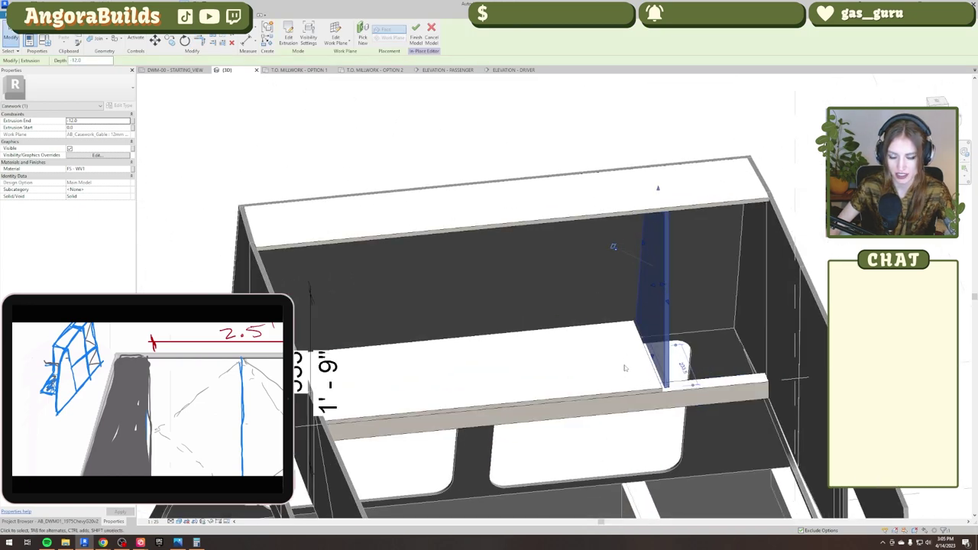
middle_click_drag(625, 367, 624, 429, "shift")
scroll(669, 370, "up", 2)
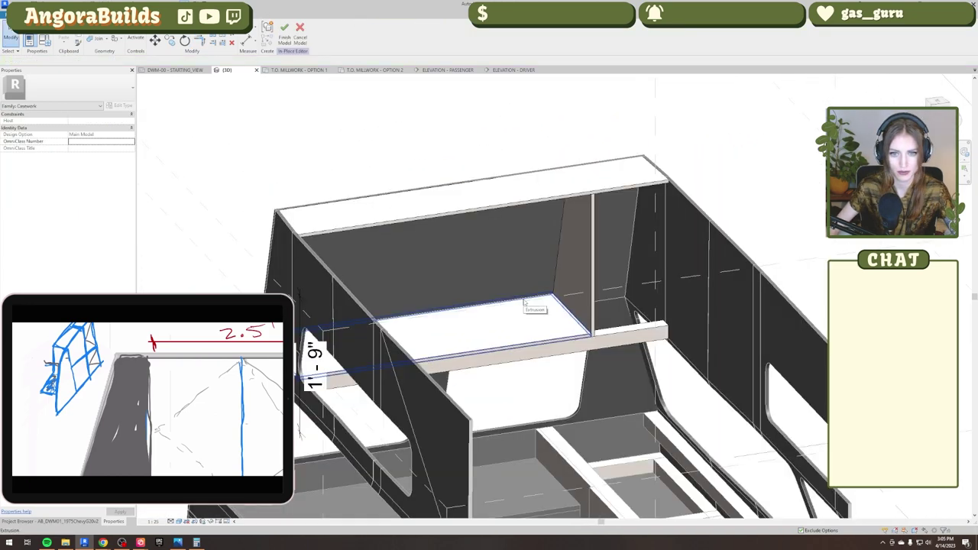
middle_click_drag(525, 304, 384, 270, "shift")
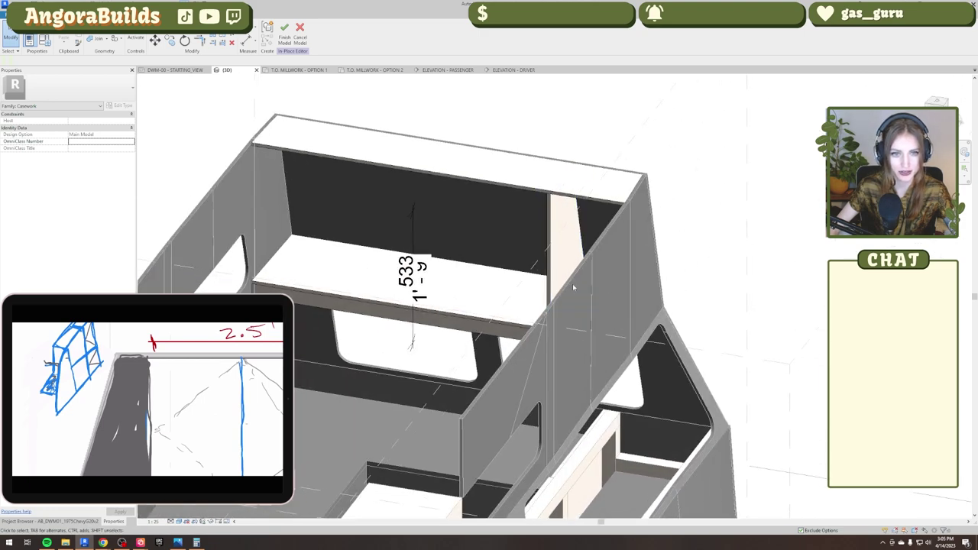
middle_click_drag(531, 258, 398, 262, "shift")
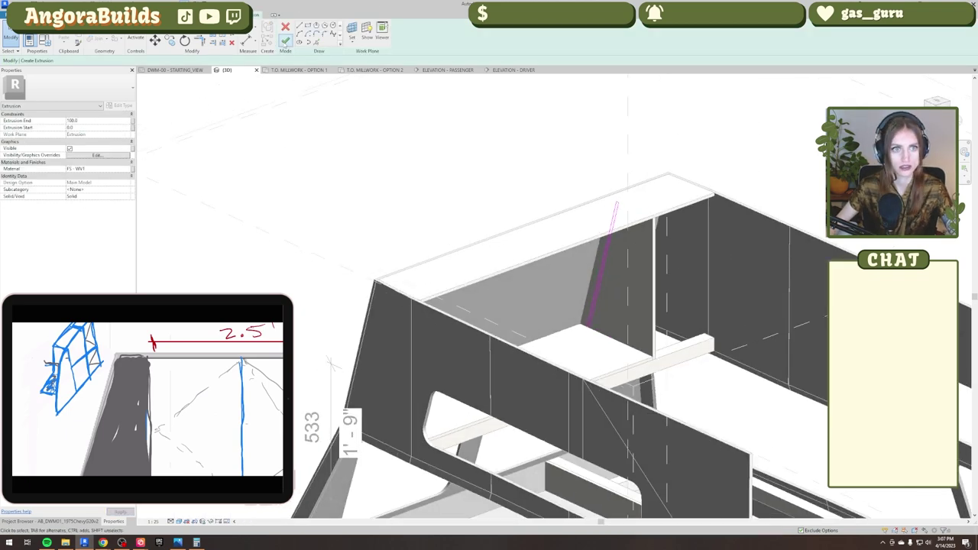
Lower the upper cabinet's top panel in the passenger elevation to leave a gap beneath the roof.
middle_click_drag(597, 360, 635, 436, "shift")
left_click(448, 70)
left_click(484, 177)
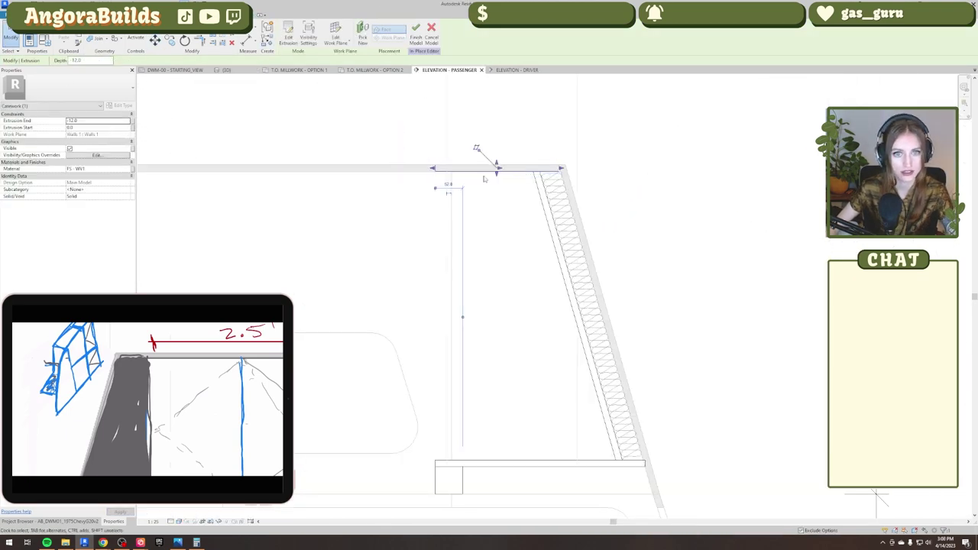
scroll(501, 175, "up", 4)
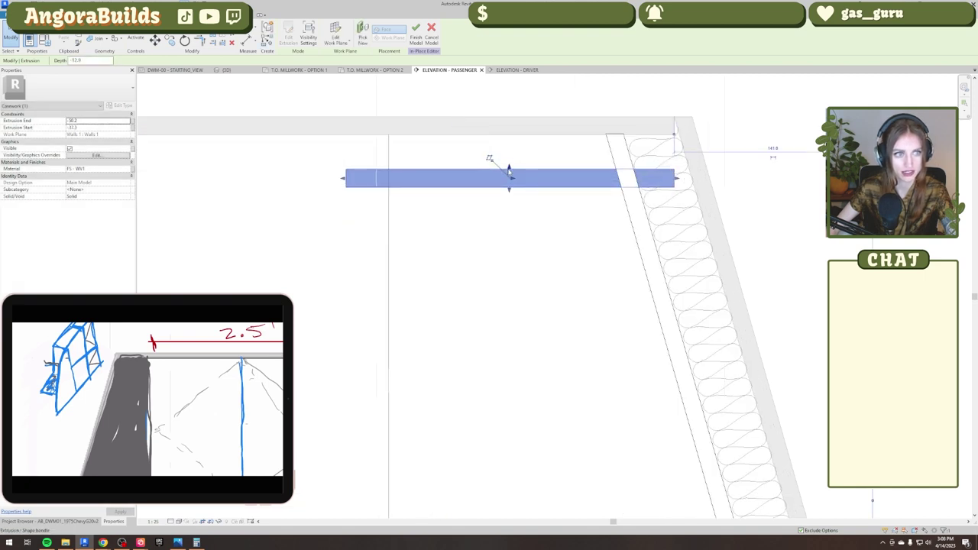
key("Escape")
Copy the front rail under the upper shelf up into the gap between the roof and the top panel.
scroll(614, 205, "down", 4)
right_click(538, 463)
left_click(170, 40)
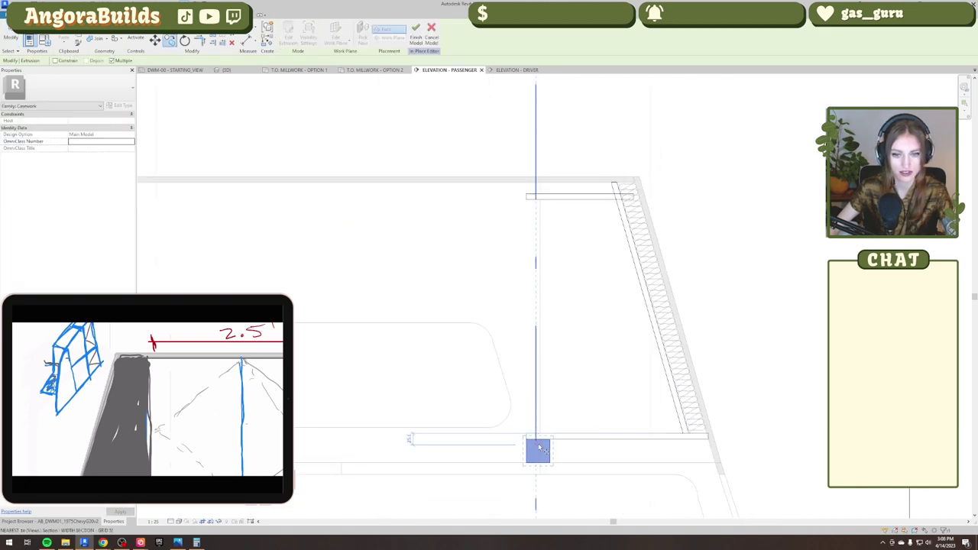
left_click(526, 439)
left_click(527, 182)
left_click(522, 193)
Copy the upper front rail along the top panel to its rear end near the sloped insulated wall.
left_click(621, 220)
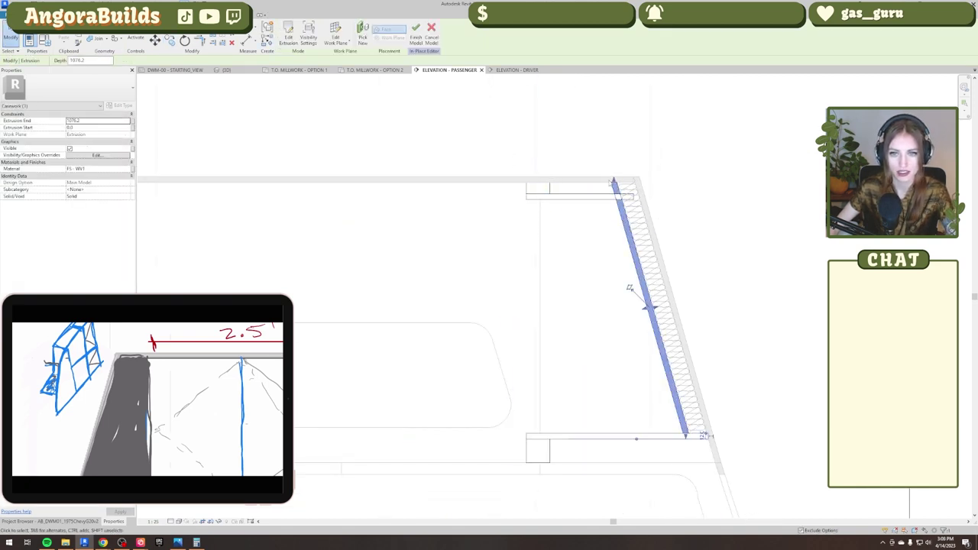
left_click(756, 291)
middle_click_drag(773, 315, 695, 301)
left_click(541, 181)
scroll(566, 181, "up", 1)
key("Escape")
left_click_drag(550, 182, 529, 185)
left_click(527, 181)
left_click(423, 172)
key("c")
key("o")
left_click(439, 179)
left_click(530, 179)
left_click(649, 207)
scroll(649, 208, "down", 2)
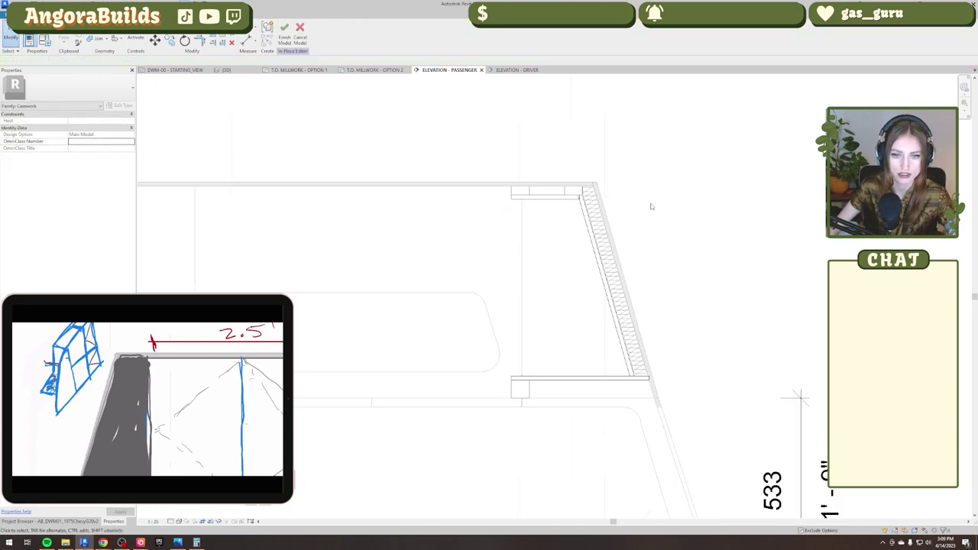
Copy the vertical gable panel to the opposite end of the upper cabinet in the width section at grid 5.
left_click(227, 70)
middle_click_drag(580, 171, 604, 240, "shift")
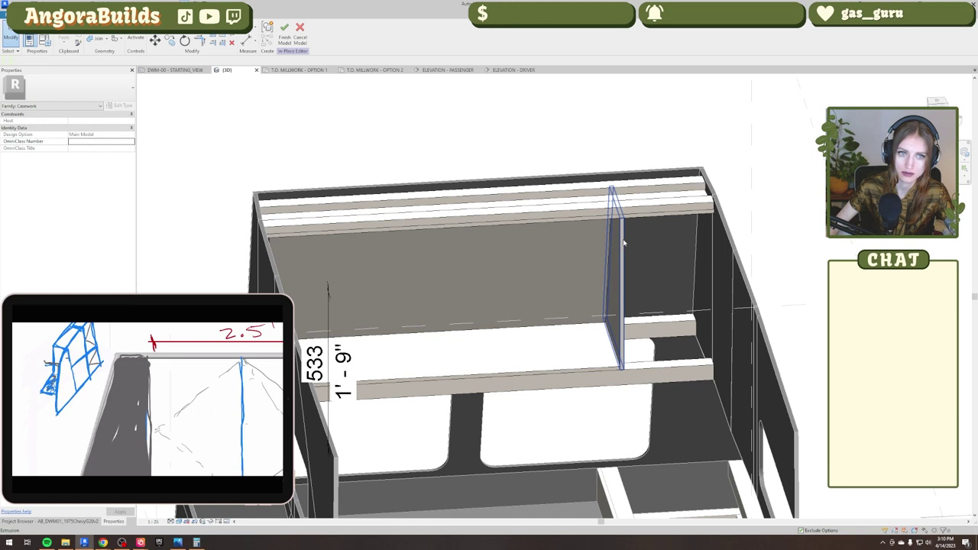
left_click(524, 72)
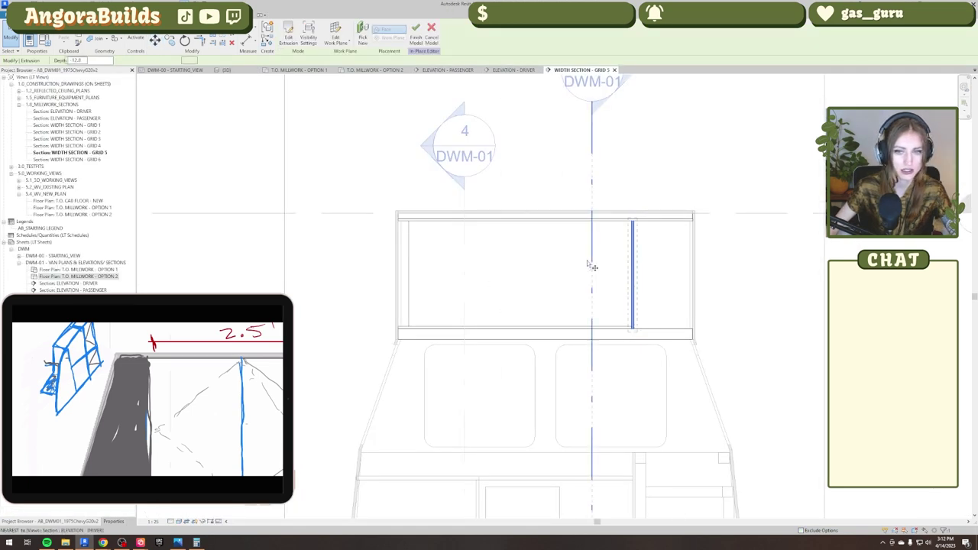
key("c")
key("o")
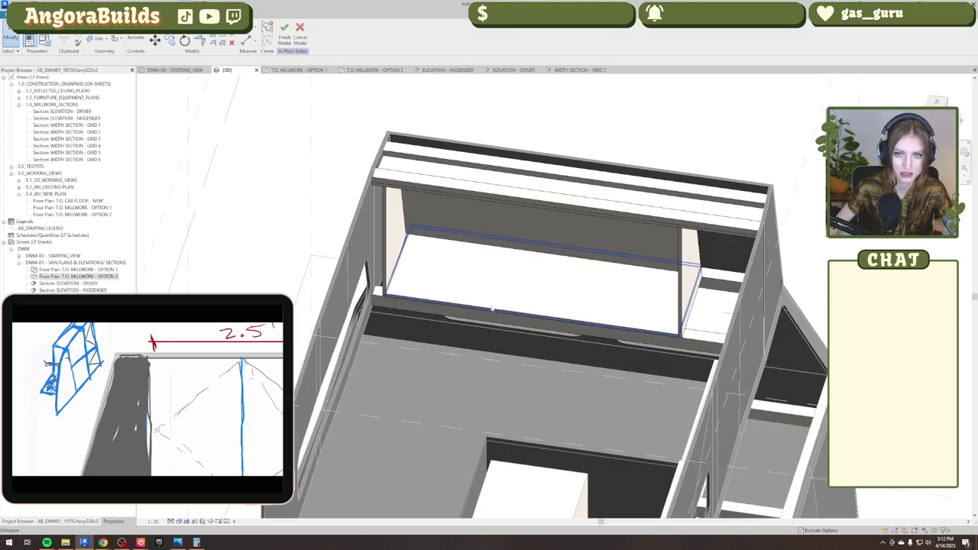
Open the sketch of the upper cabinet's bottom shelf for editing in the 3D view.
scroll(480, 302, "up", 2)
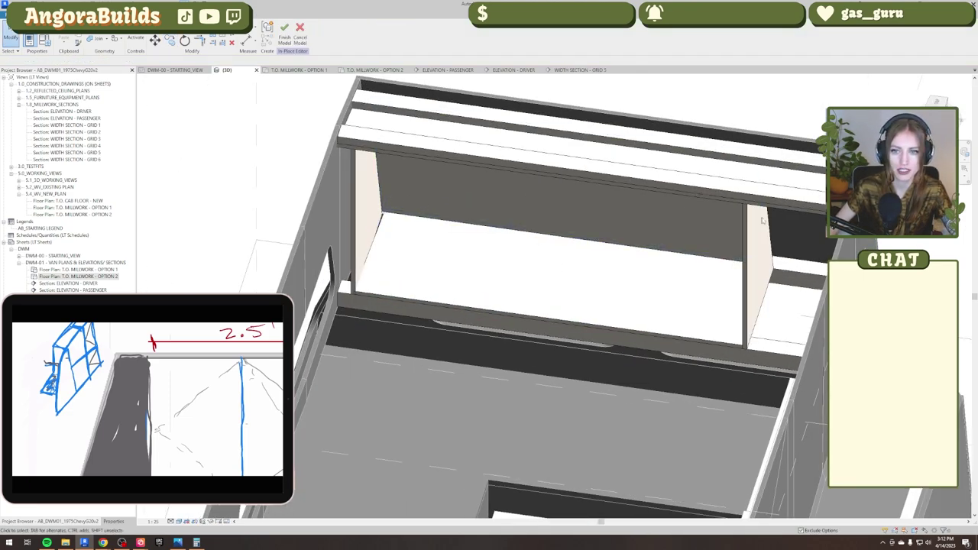
middle_click_drag(515, 291, 599, 298, "shift")
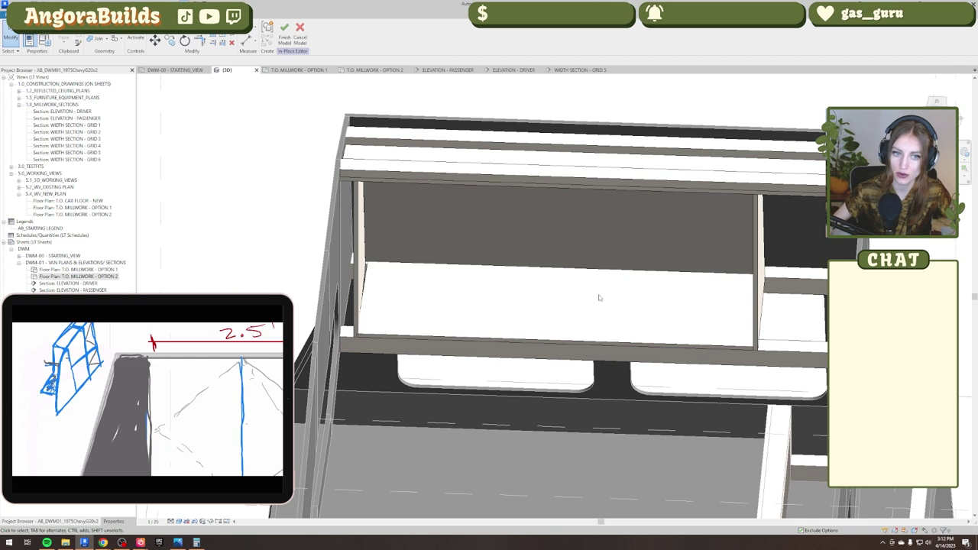
left_click(465, 341)
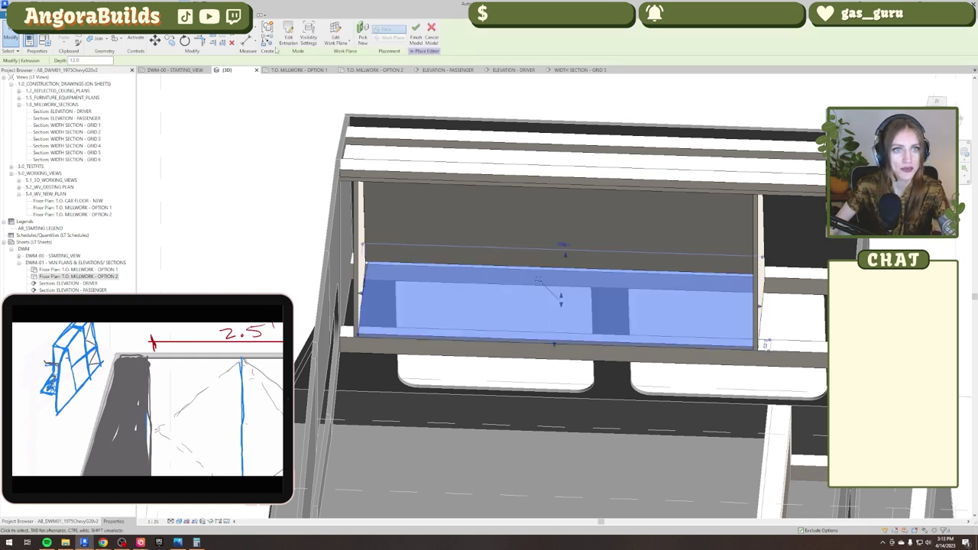
double_click(452, 235)
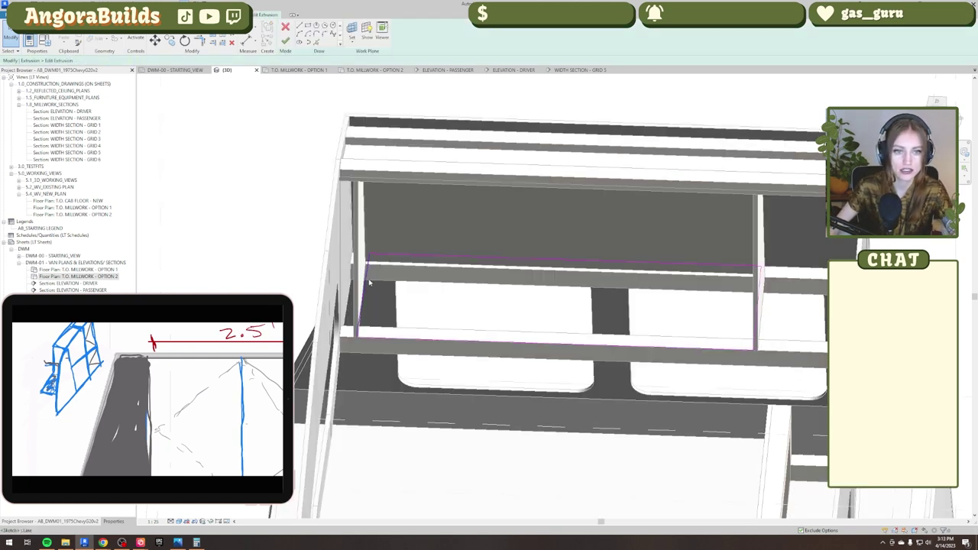
middle_click_drag(374, 286, 396, 84, "shift")
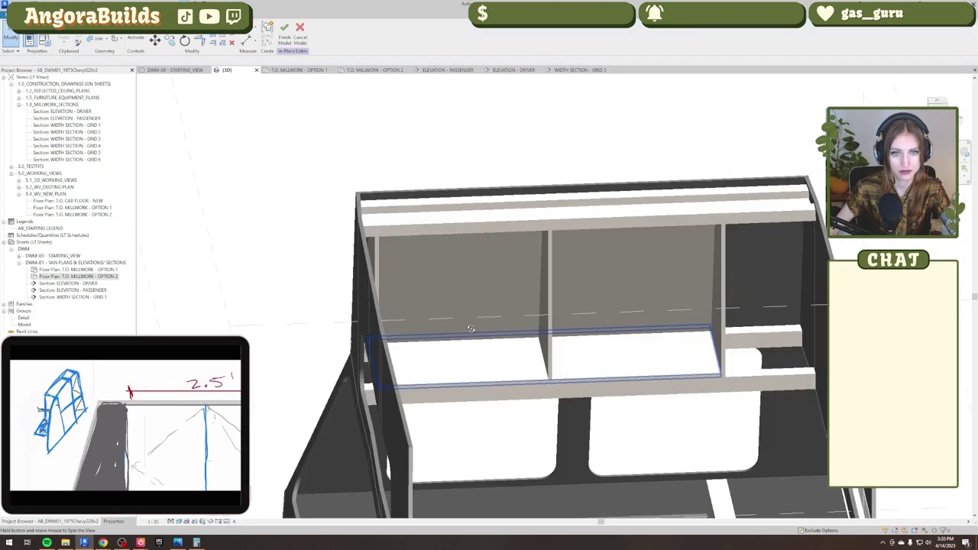
Stretch the new intermediate shelf from the end gable across to the central gable in the 3D view.
middle_click_drag(535, 328, 596, 306, "shift")
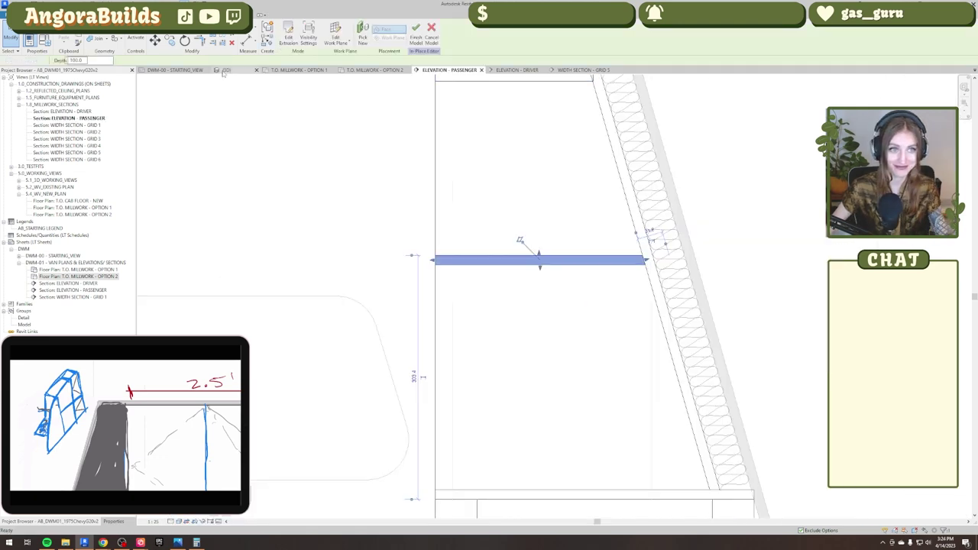
left_click(223, 70)
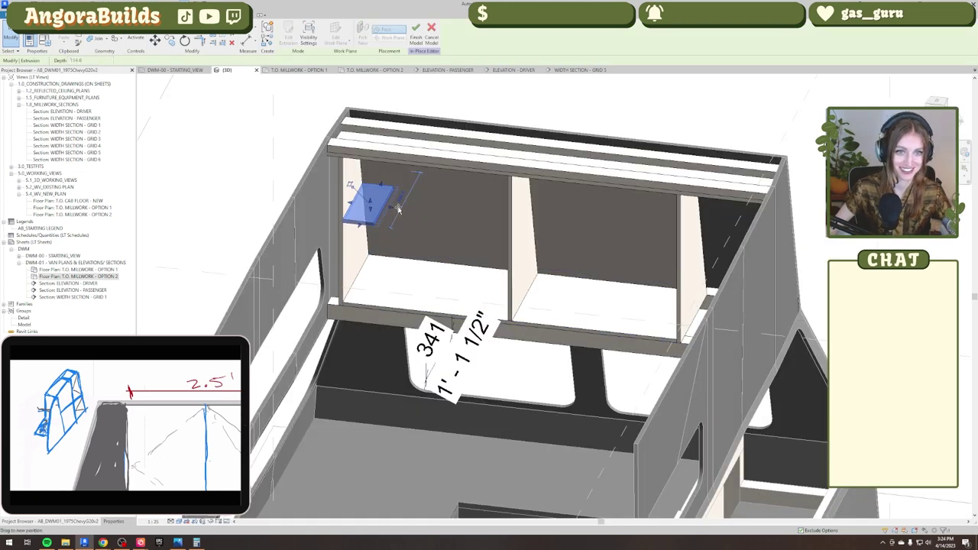
left_click_drag(520, 221, 523, 220)
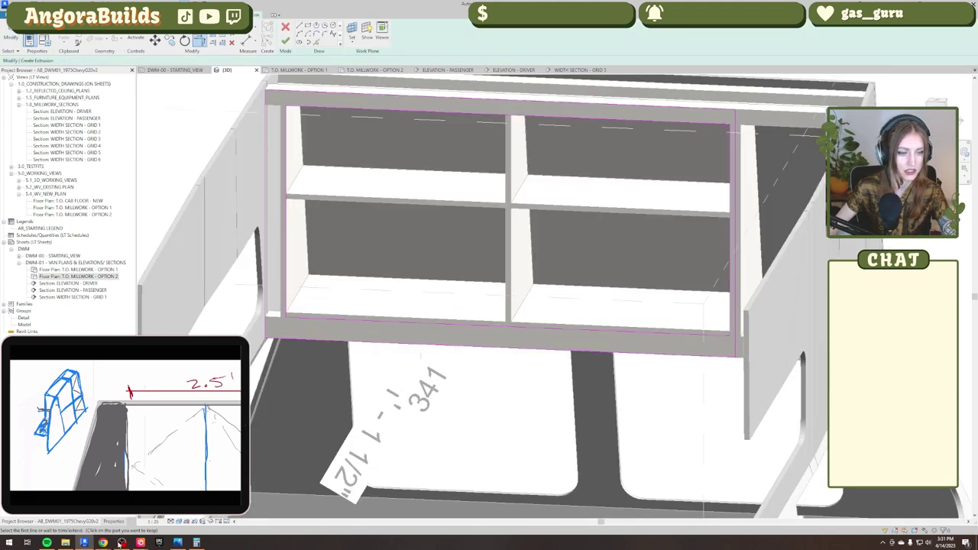
Set the extrusion end of the face frame around the upper cabinet's openings and finish its sketch.
left_click(115, 522)
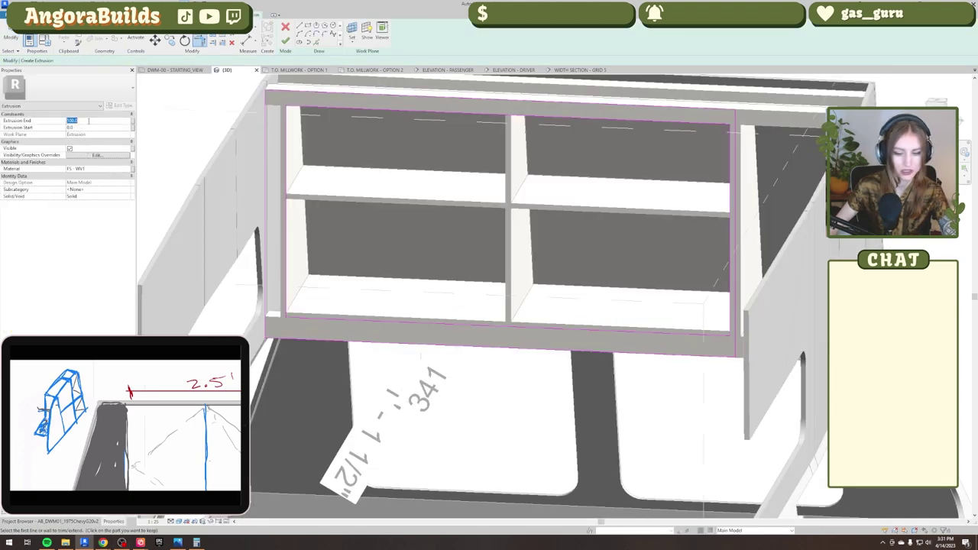
left_click(285, 42)
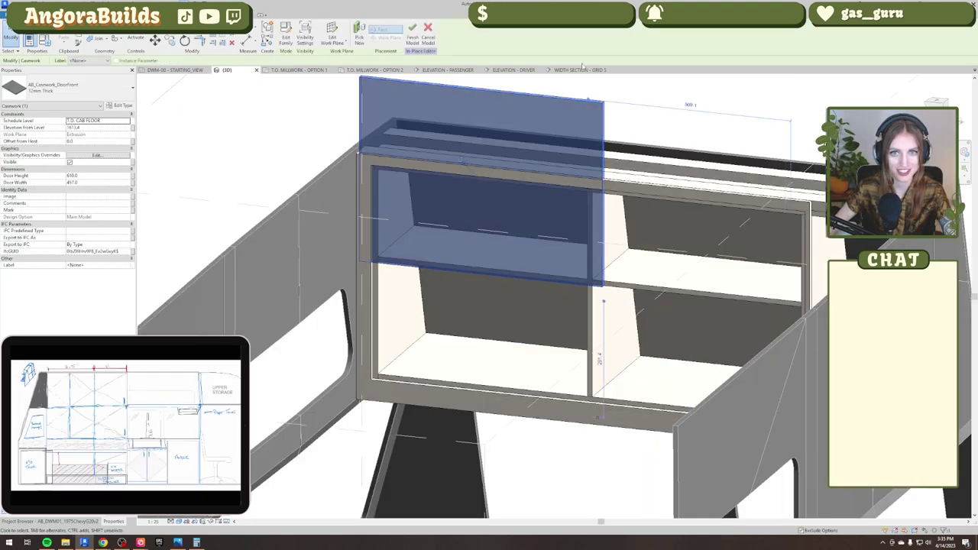
Move the 12mm Thick door front down so its lower corner meets the cabinet opening's lower corner at the central gable.
left_click(581, 69)
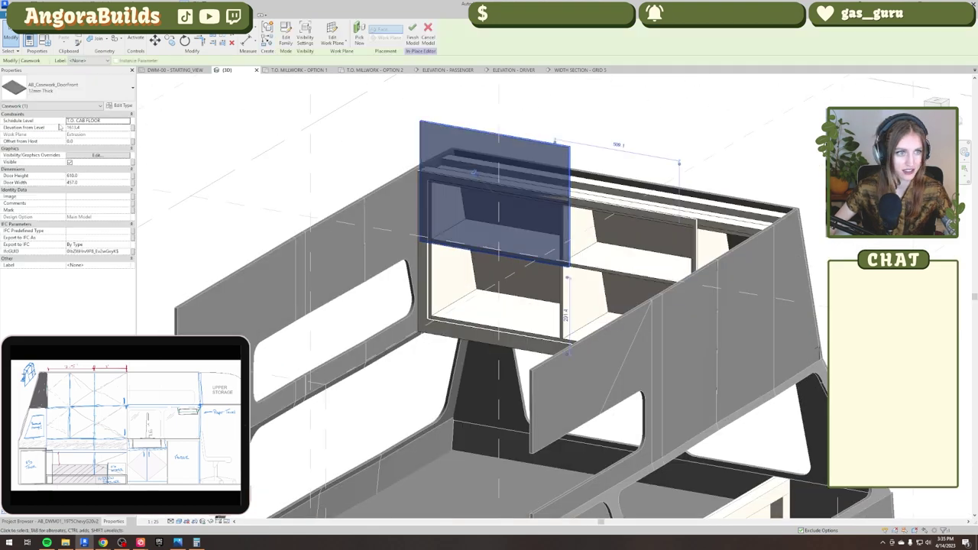
left_click(66, 93)
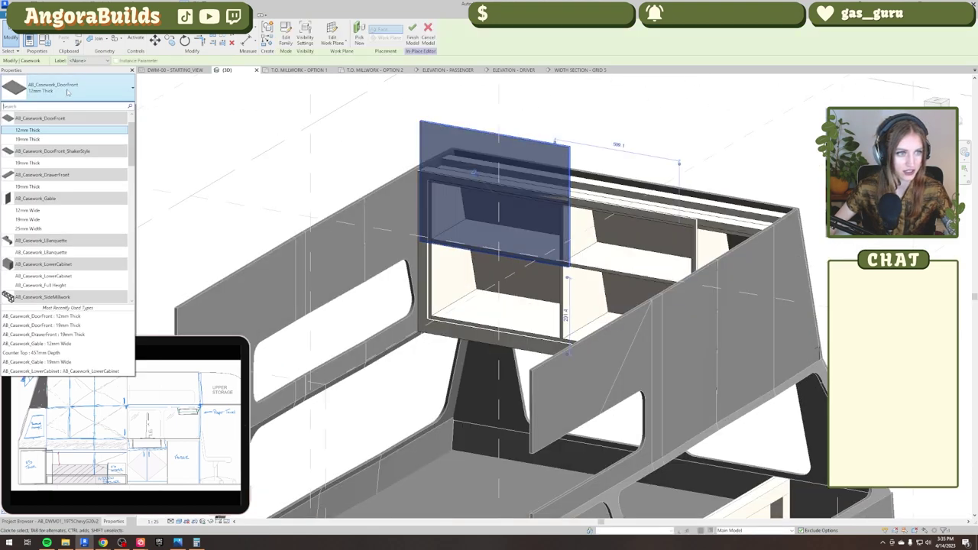
left_click(932, 111)
scroll(566, 275, "down", 3)
key("Escape")
left_click(644, 324)
key("m")
key("v")
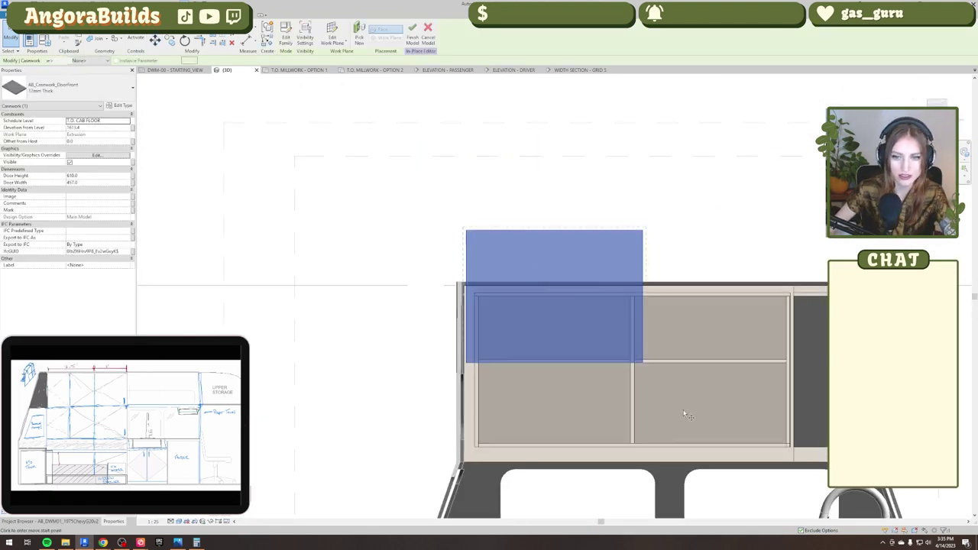
left_click(643, 363)
scroll(615, 440, "up", 2)
left_click(647, 452)
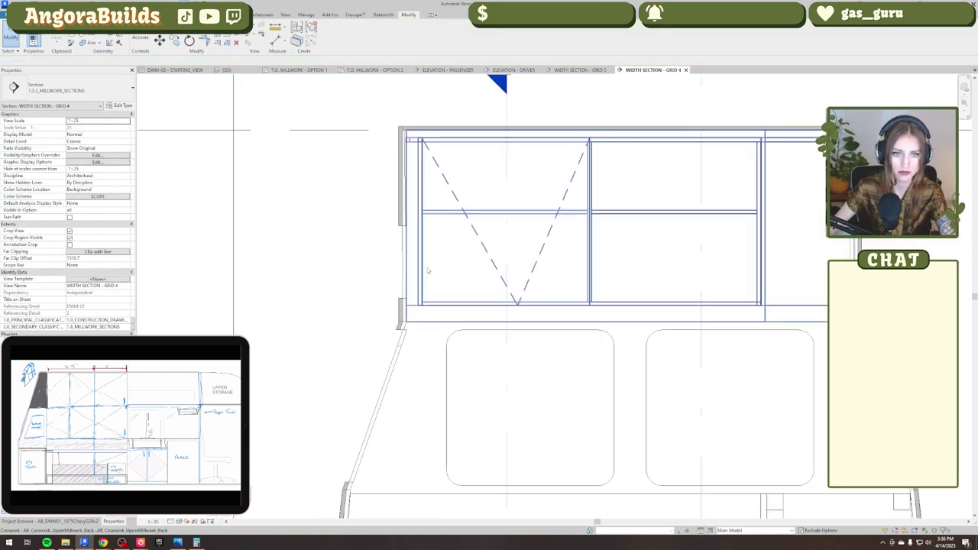
Rotate the door front 180 degrees in the width section at grid 4 so its swing symbol points upward.
scroll(488, 244, "up", 3)
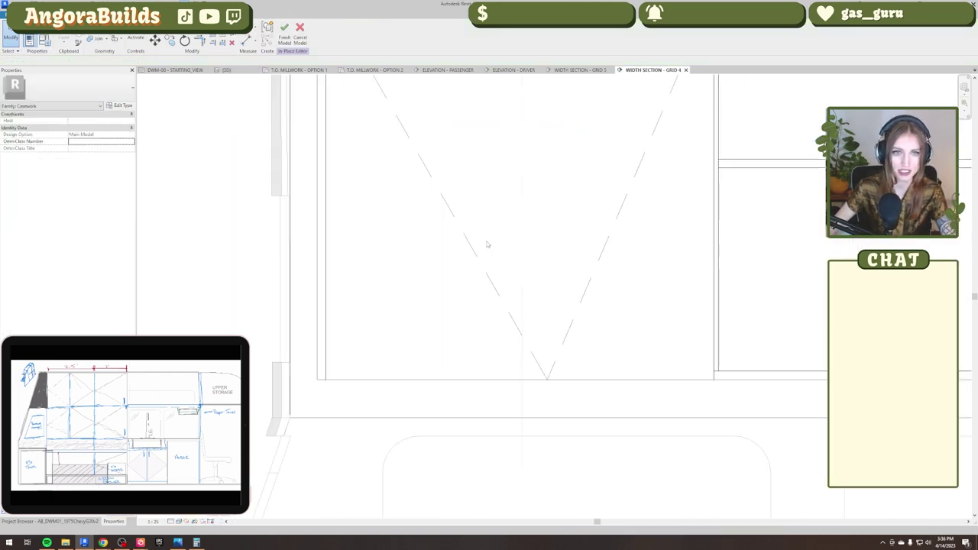
scroll(488, 244, "down", 2)
left_click(562, 130)
key("r")
key("o")
left_click(627, 243)
left_click(231, 240)
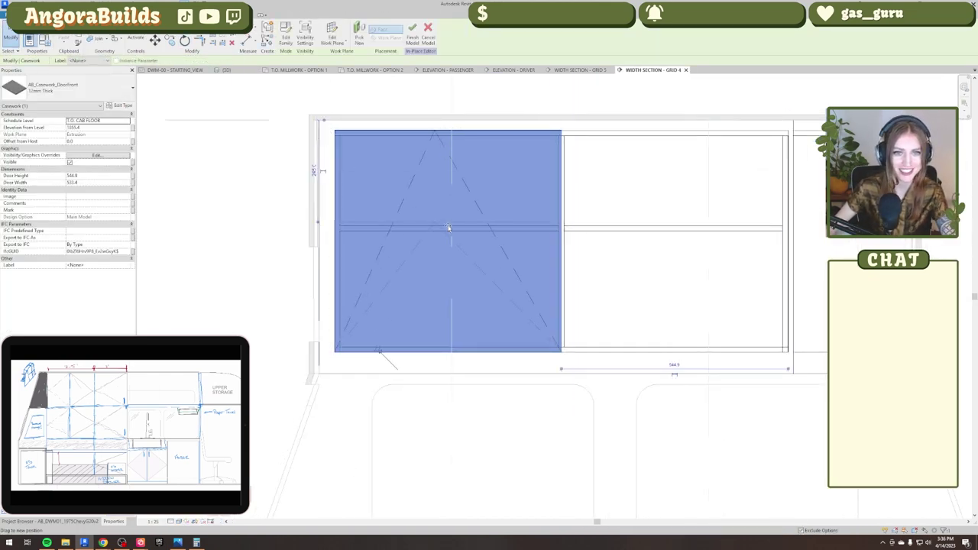
Move the second lower door front sideways so it abuts the first door at the central gable.
scroll(448, 227, "up", 3)
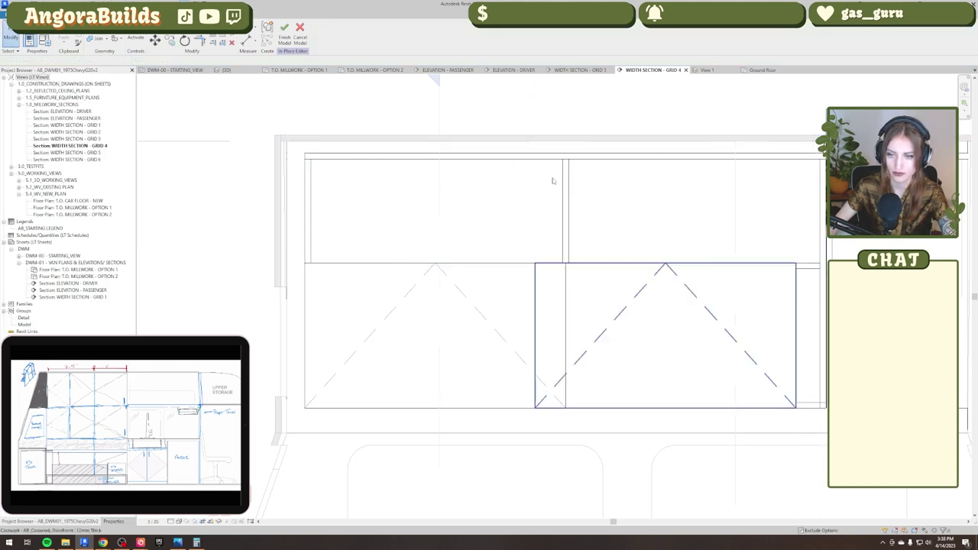
left_click(557, 264)
left_click(155, 41)
scroll(627, 298, "up", 3)
left_click(443, 228)
left_click(505, 229)
key("Escape")
scroll(498, 282, "down", 5)
scroll(393, 273, "up", 3)
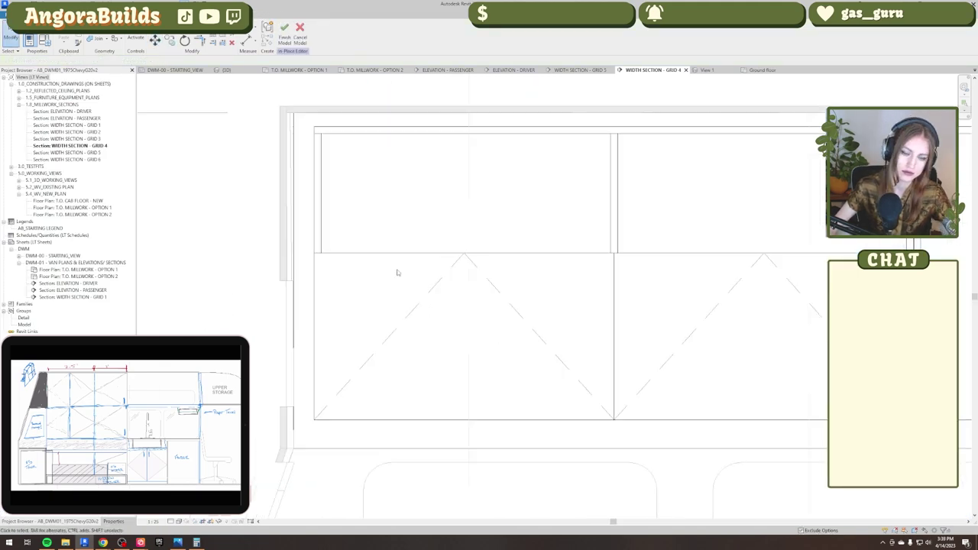
scroll(528, 195, "down", 2)
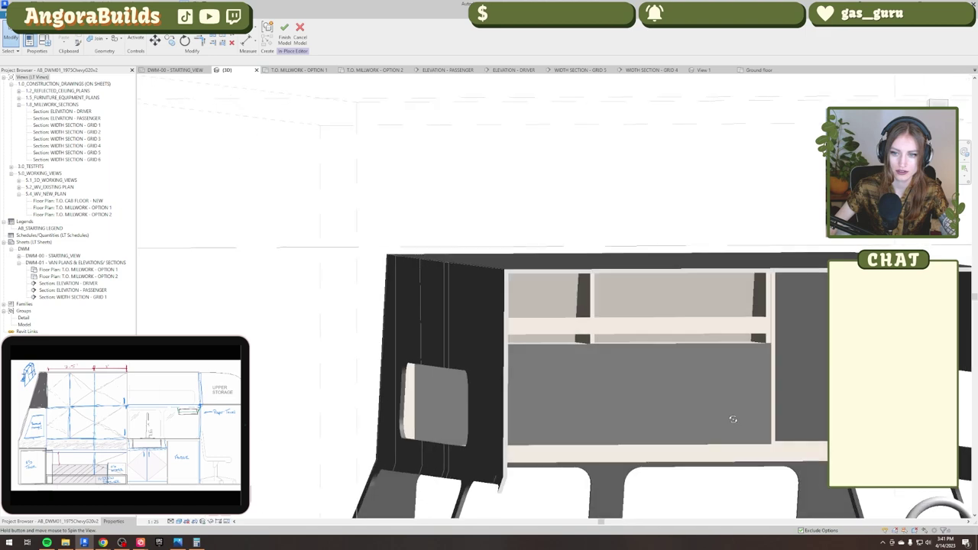
Copy the 12 mm counter panel up to the underside of the upper cabinet, beside its end gable, in the grid 4 width section.
middle_click_drag(732, 415, 530, 397, "shift")
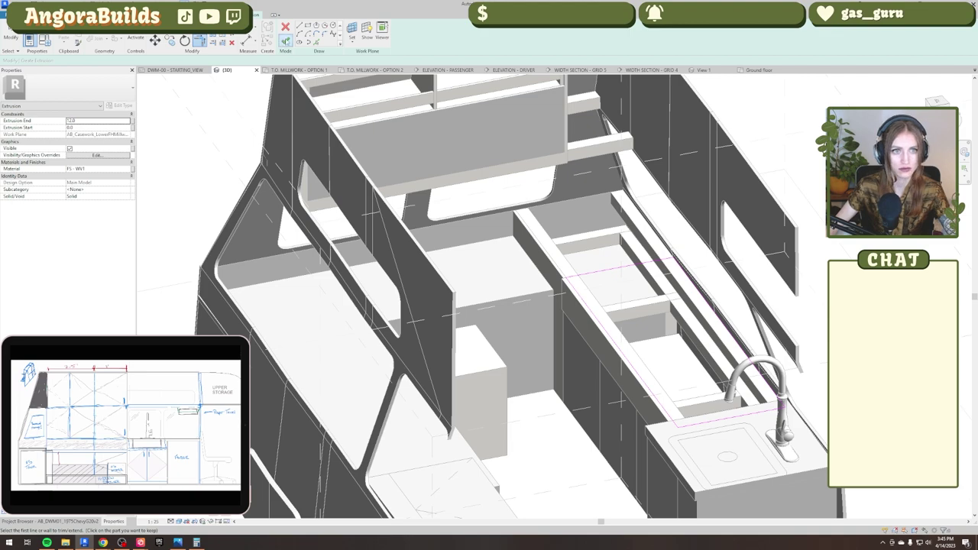
middle_click_drag(493, 286, 527, 306, "shift")
left_click_drag(564, 249, 548, 179)
left_click(534, 344)
left_click(652, 69)
left_click(574, 370)
key("c")
key("o")
left_click(522, 369)
scroll(521, 205, "up", 4)
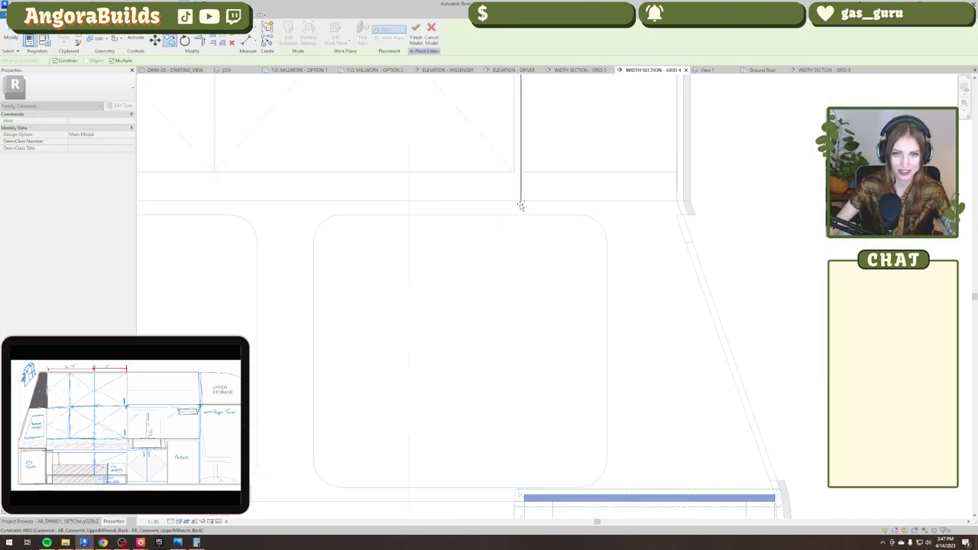
left_click(522, 204)
key("Escape")
scroll(572, 272, "down", 3)
left_click_drag(706, 227, 641, 228)
key("Escape")
Trim the copied panel's outline to the line at its far end in the 3D view and finish the sketch.
left_click(227, 69)
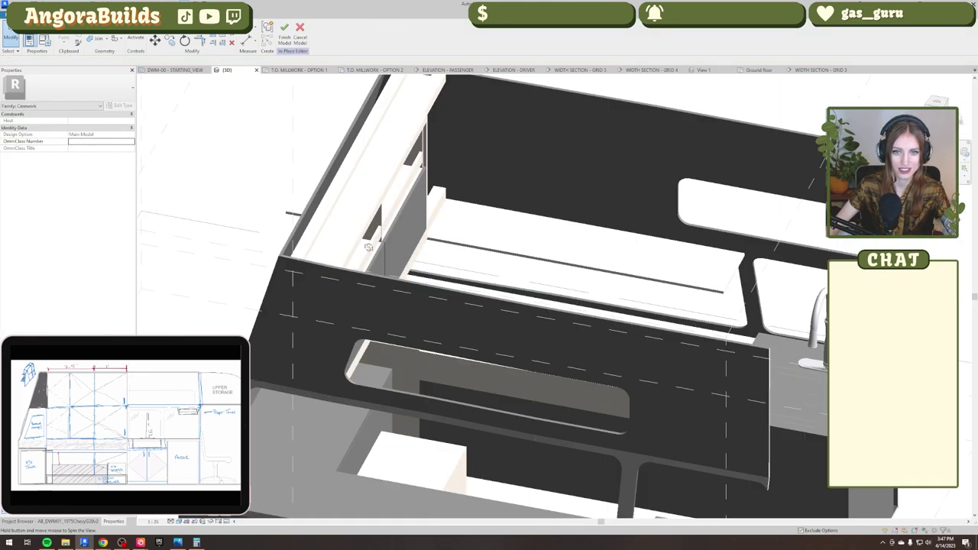
middle_click_drag(604, 264, 535, 234, "shift")
double_click(538, 231)
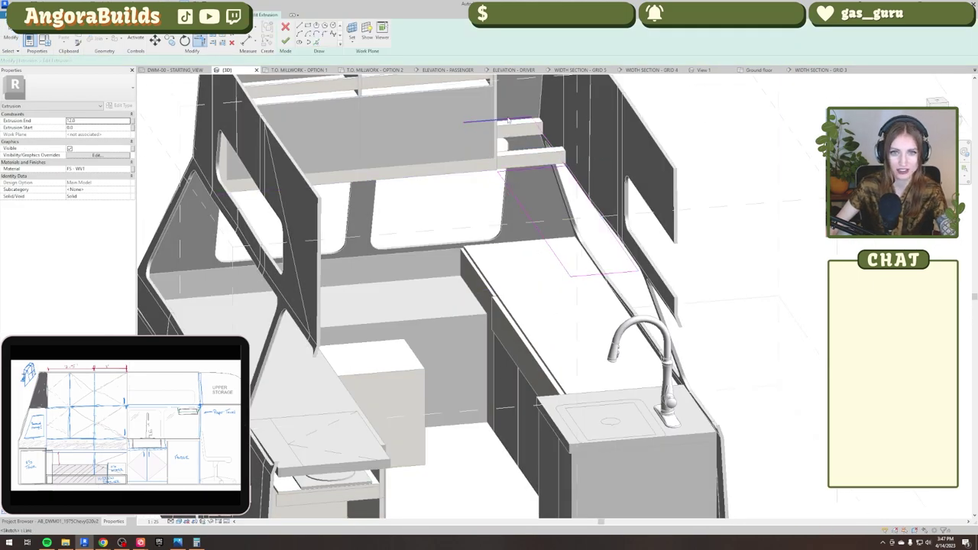
left_click(509, 120)
key("Escape")
middle_click_drag(509, 120, 460, 367, "shift")
left_click(285, 42)
key("Escape")
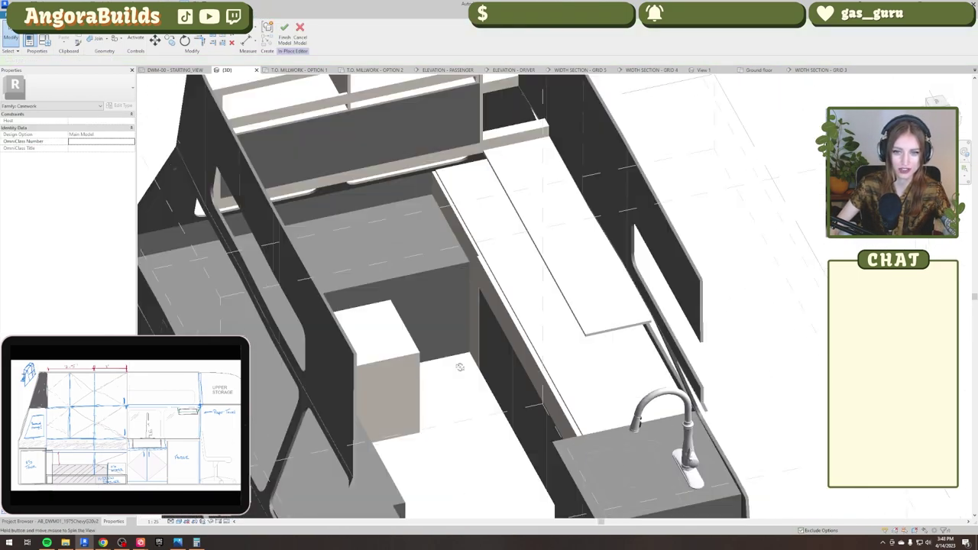
Sketch the top edge of a new panel from the end gable to the van wall in the grid 4 width section.
left_click(500, 130)
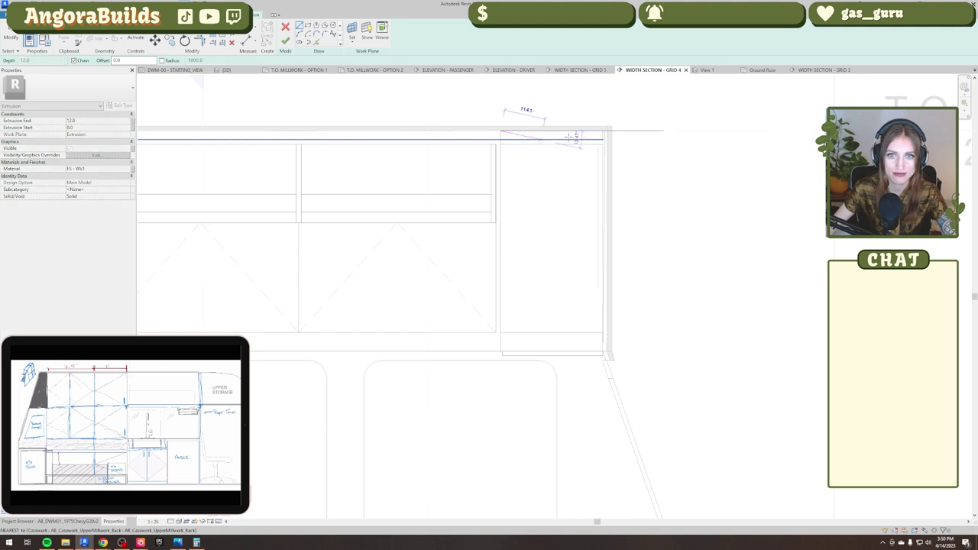
left_click(608, 131)
key("Escape")
left_click(501, 130)
key("Escape")
key("Escape")
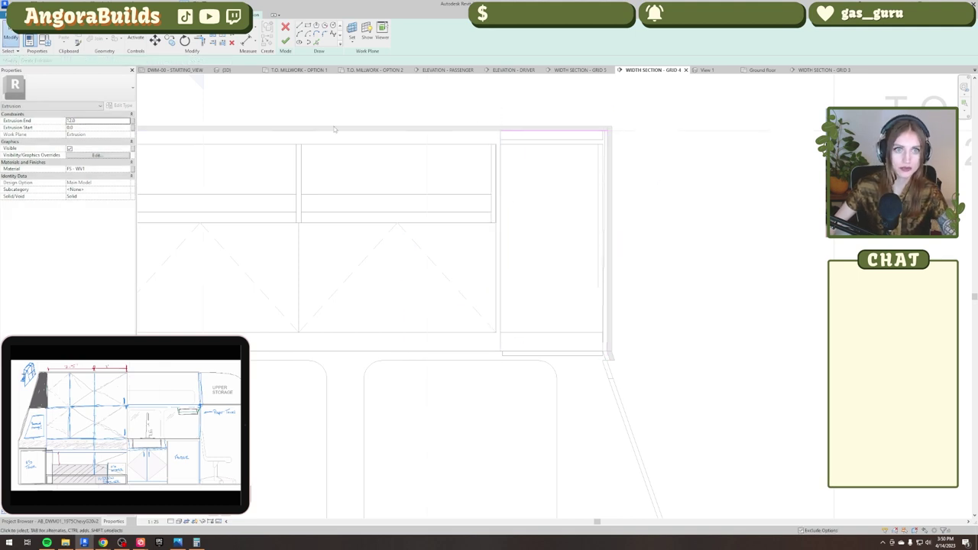
Draw the panel outline's side along the gable, about 622 mm tall, and its bottom edge, about 278 mm long.
left_click(299, 25)
left_click(502, 355)
left_click(501, 131)
mouse_move(501, 321)
middle_mouse_down()
mouse_move(460, 229)
mouse_move(452, 341)
middle_mouse_up()
left_click(298, 25)
left_click(453, 376)
left_click(554, 375)
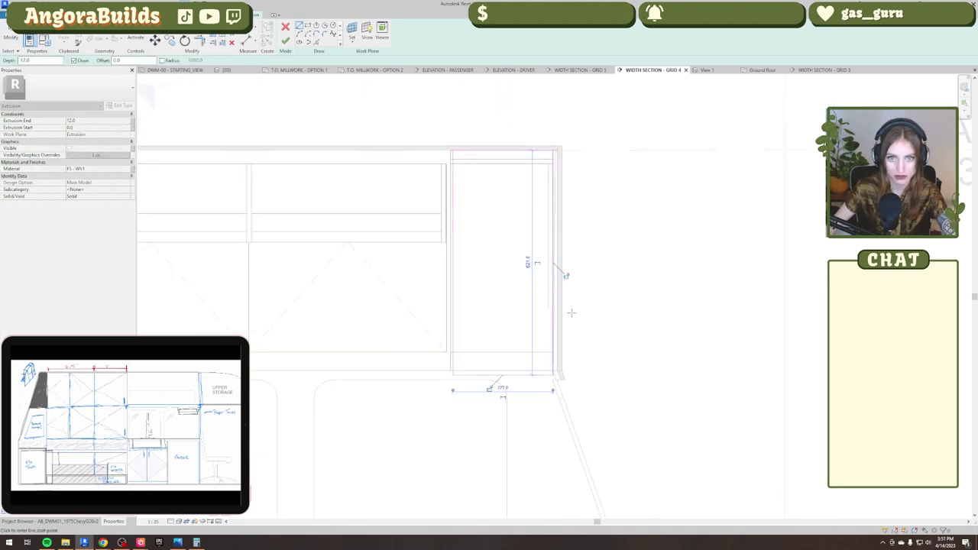
Sketch the panel outline's bottom edge along the counter and its slanted edge following the van wall in the grid 4 width section.
key("Escape")
middle_click_drag(572, 313, 538, 146)
left_click(299, 25)
left_click(585, 398)
left_click(520, 214)
key("Escape")
key("Escape")
Close the outline by extending its gable side down to the counter edge, and finish the 12 mm panel's sketch.
left_click(200, 41)
left_click(418, 191)
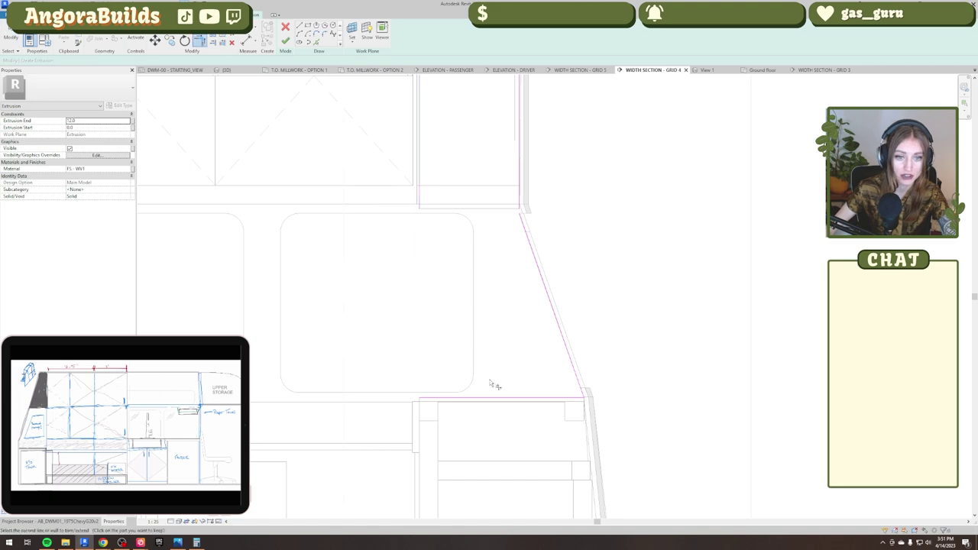
scroll(517, 192, "down", 4)
scroll(517, 78, "up", 4)
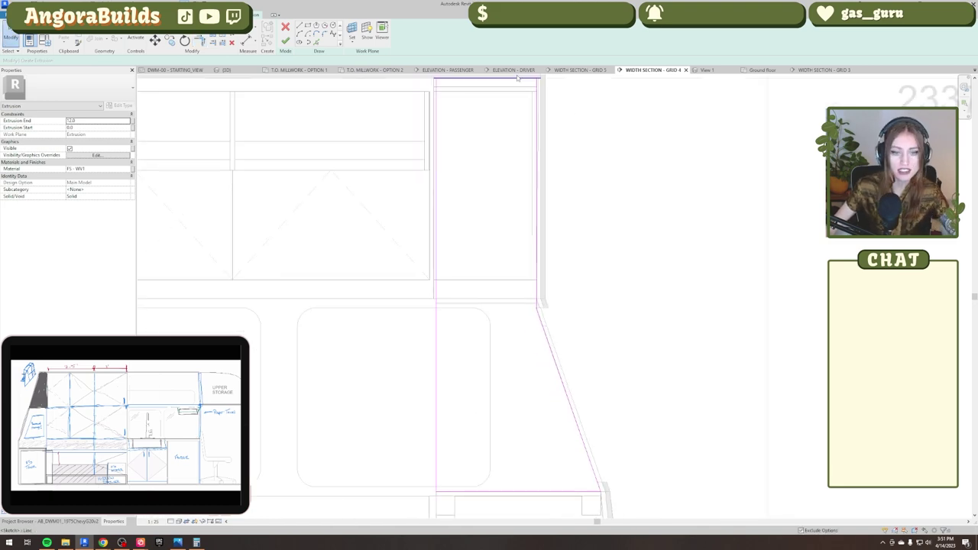
left_click(447, 79)
scroll(495, 299, "down", 2)
left_click(227, 70)
middle_click_drag(535, 345, 458, 299, "shift")
left_click(285, 41)
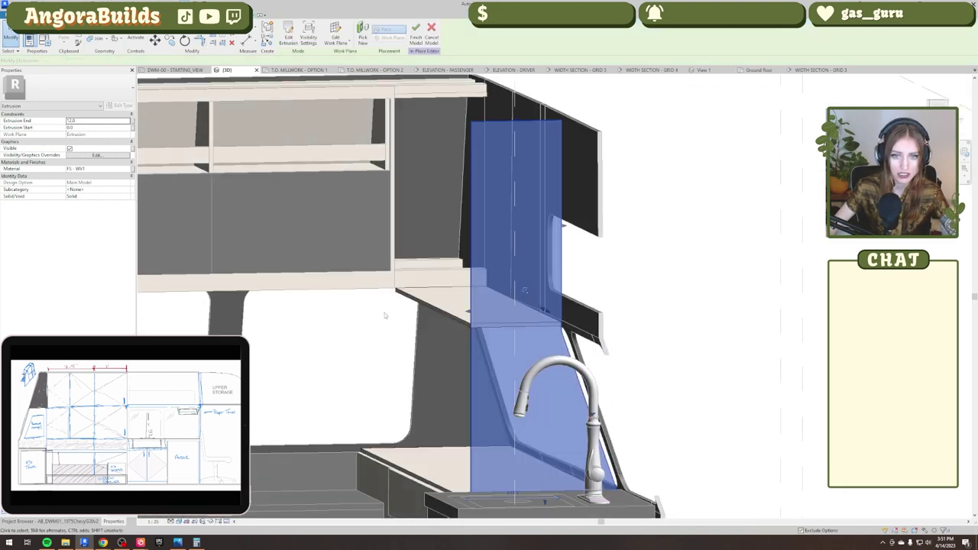
middle_click_drag(385, 316, 528, 294, "shift")
left_click(738, 247)
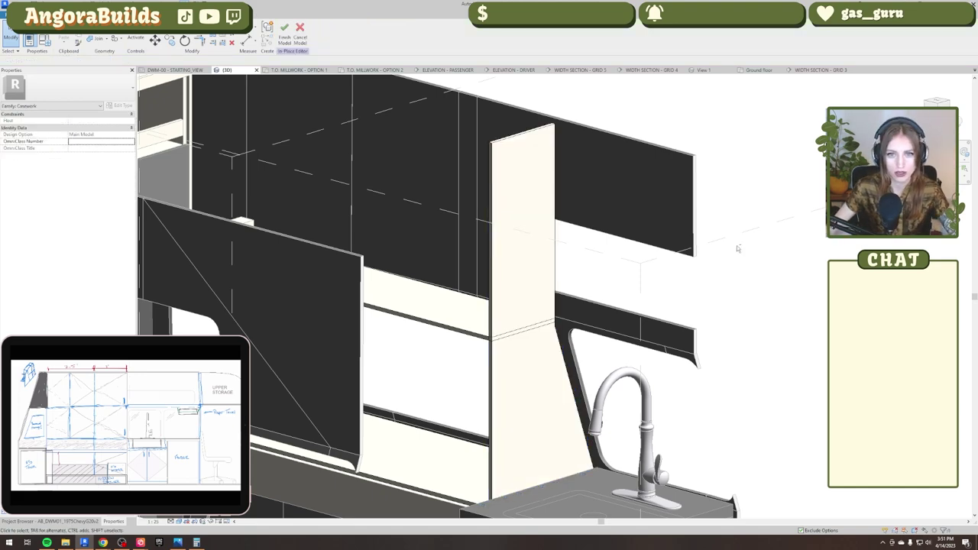
Try to align the horizontal panel's end with the new vertical panel beside the sink in the 3D view.
middle_click_drag(738, 247, 520, 367, "shift")
scroll(536, 343, "up", 2)
left_click(537, 344)
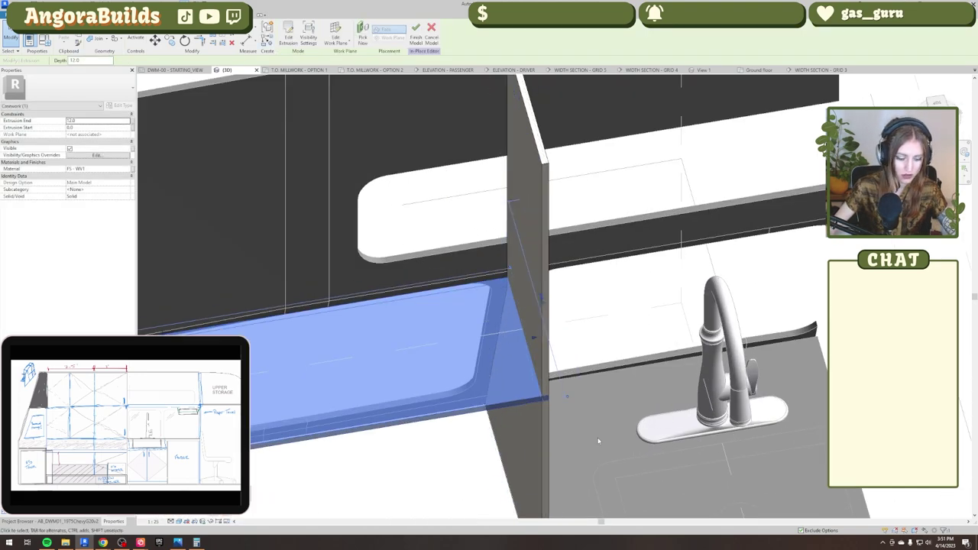
key("a")
key("l")
key("Escape")
left_click(503, 294)
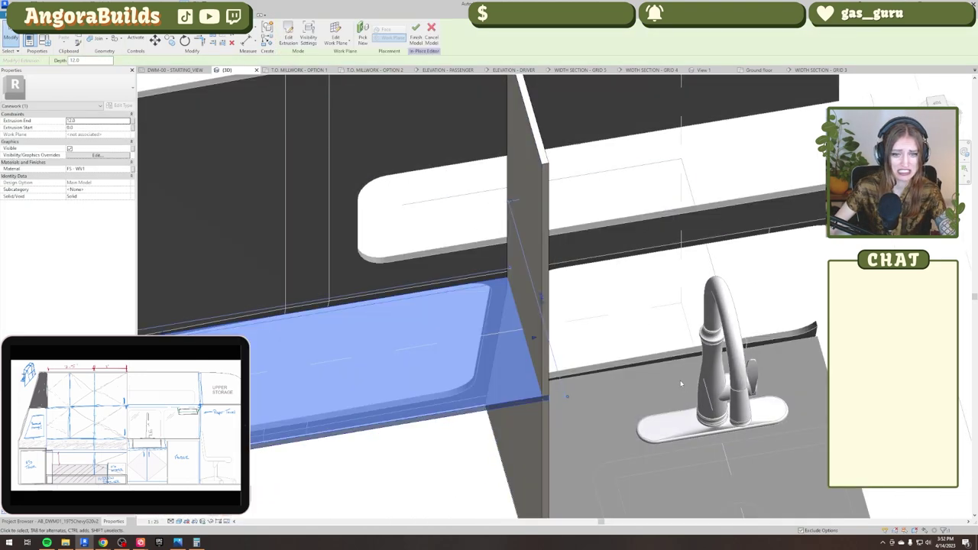
key("Escape")
mouse_move(528, 428)
middle_mouse_down("shift")
mouse_move(569, 379)
mouse_move(535, 458)
middle_mouse_up("shift")
scroll(535, 383, "down", 4)
left_click(285, 27)
left_click(507, 275)
scroll(514, 290, "up", 4)
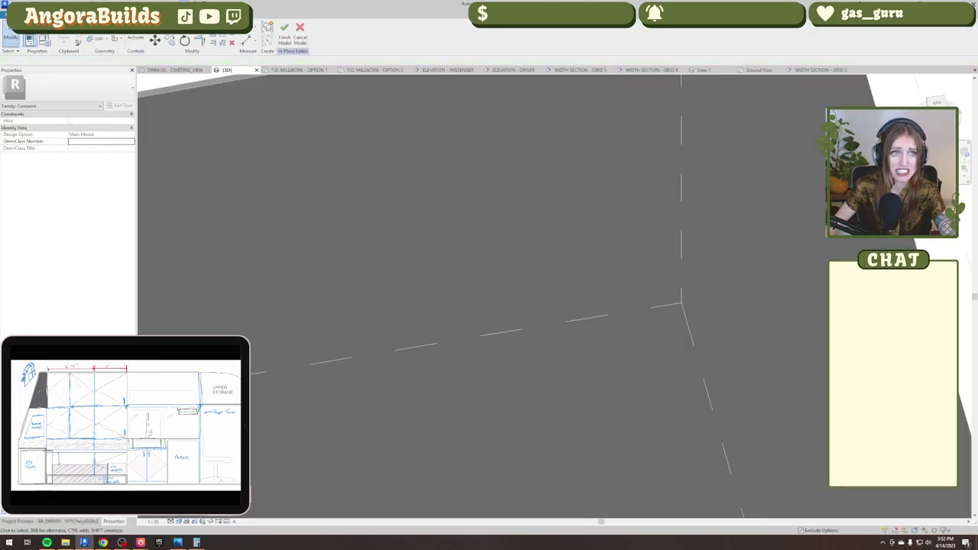
Align the vertical panel's face with the end of the horizontal panel beside the sink.
scroll(514, 290, "down", 6)
mouse_move(514, 290)
middle_mouse_down("shift")
mouse_move(428, 229)
mouse_move(459, 207)
middle_mouse_up("shift")
scroll(462, 273, "up", 5)
left_click(461, 273)
scroll(489, 273, "down", 2)
key("a")
key("l")
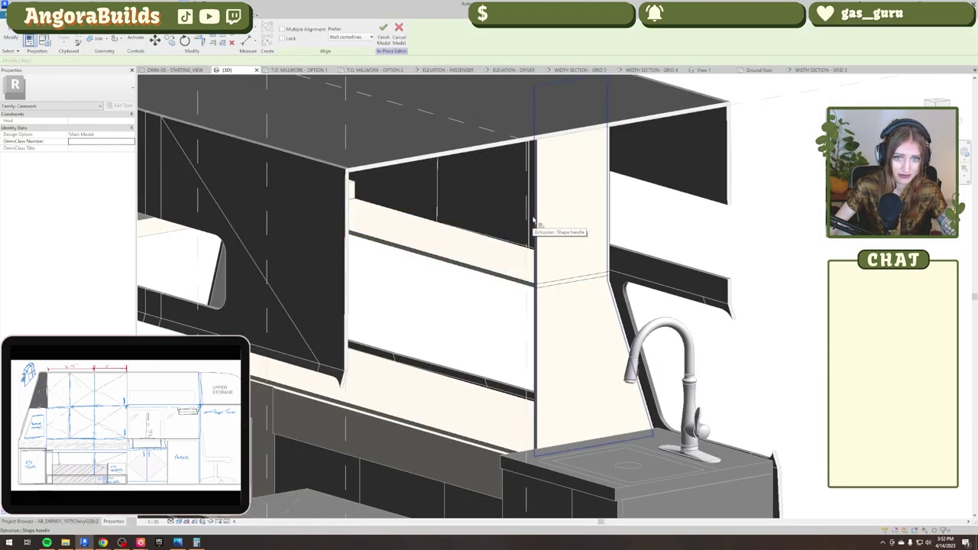
scroll(541, 367, "up", 6)
scroll(656, 456, "down", 5)
middle_click_drag(656, 456, 490, 283, "shift")
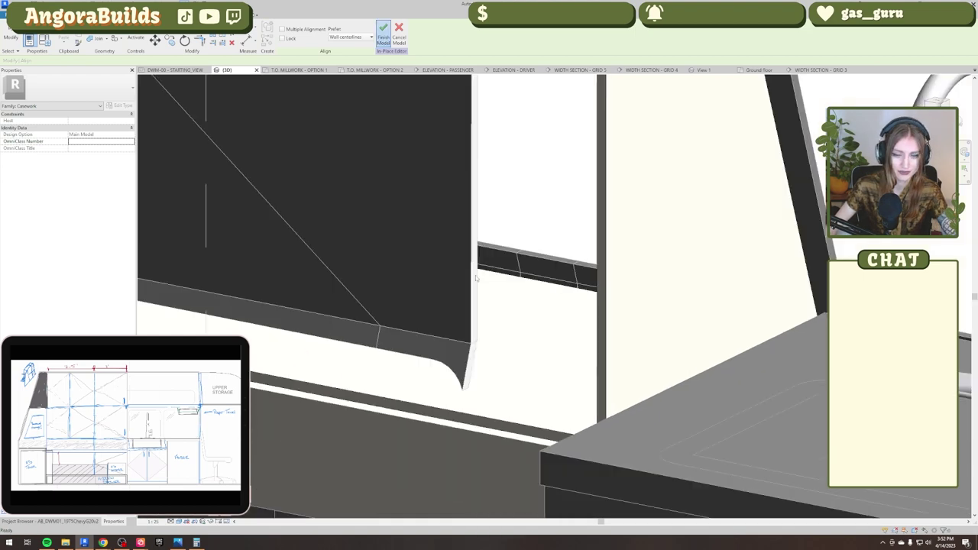
key("Escape")
Copy the vertical panel in the driver elevation from the sink end of the horizontal panel to its opposite end beside the upper cabinet.
left_click(603, 244)
left_click(514, 70)
key("c")
key("o")
left_click(681, 319)
left_click(414, 317)
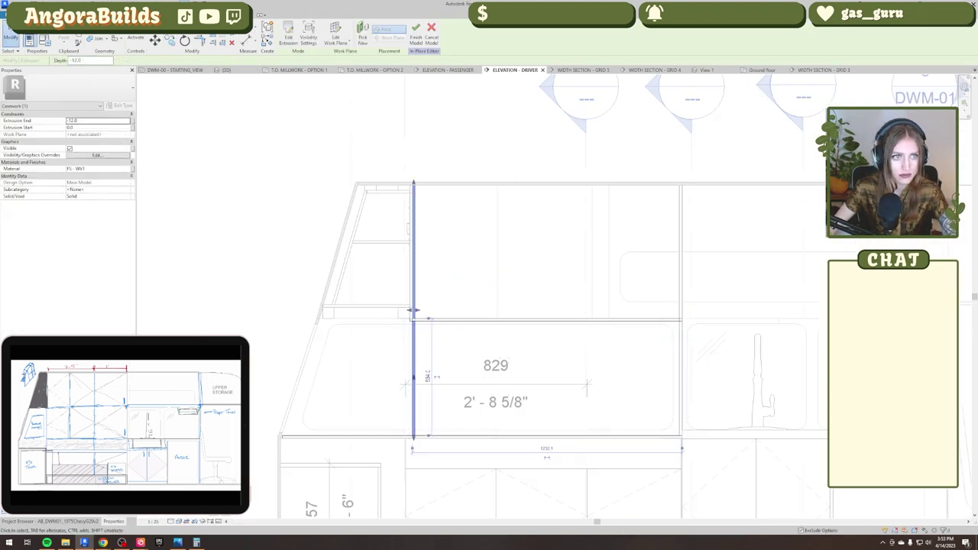
scroll(413, 314, "up", 3)
scroll(413, 313, "down", 3)
Reduce the copied panel's outline to the part between the counter and the horizontal panel, and finish the in-place model.
left_click(227, 69)
scroll(485, 287, "up", 5)
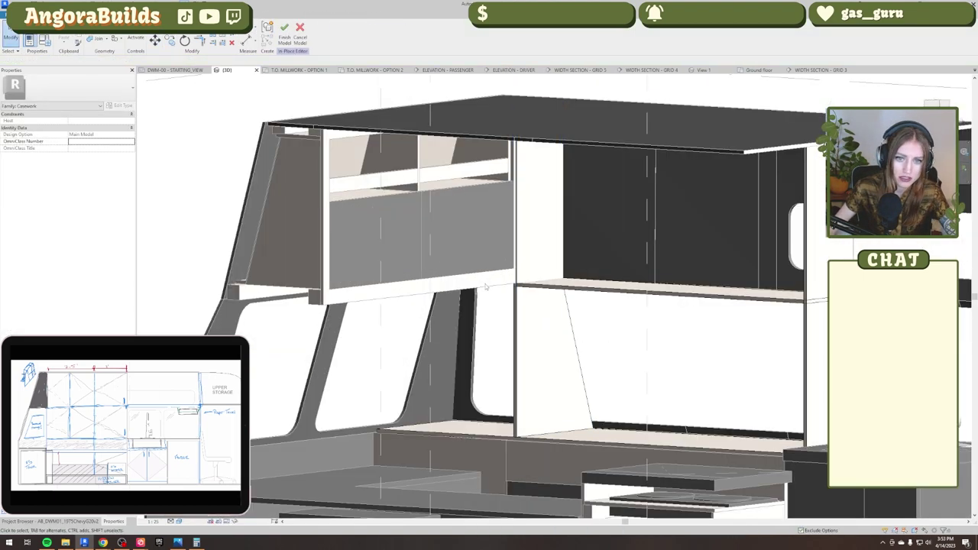
left_click(517, 297)
mouse_move(568, 325)
middle_mouse_down("shift")
mouse_move(671, 275)
mouse_move(556, 321)
mouse_move(567, 156)
middle_mouse_up("shift")
left_click(288, 36)
scroll(572, 188, "down", 5)
left_click(539, 191)
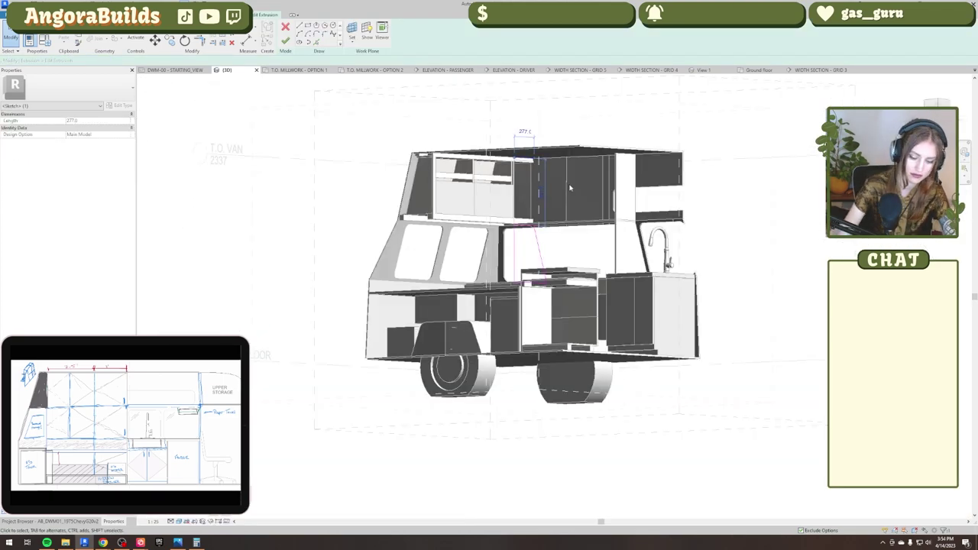
left_click(286, 41)
middle_click_drag(550, 386, 569, 451, "shift")
scroll(589, 260, "up", 3)
left_click(285, 34)
Stretch the upper cabinet's face frame outline to the van wall in the grid 4 width section, and finish the in-place model.
left_click(352, 165)
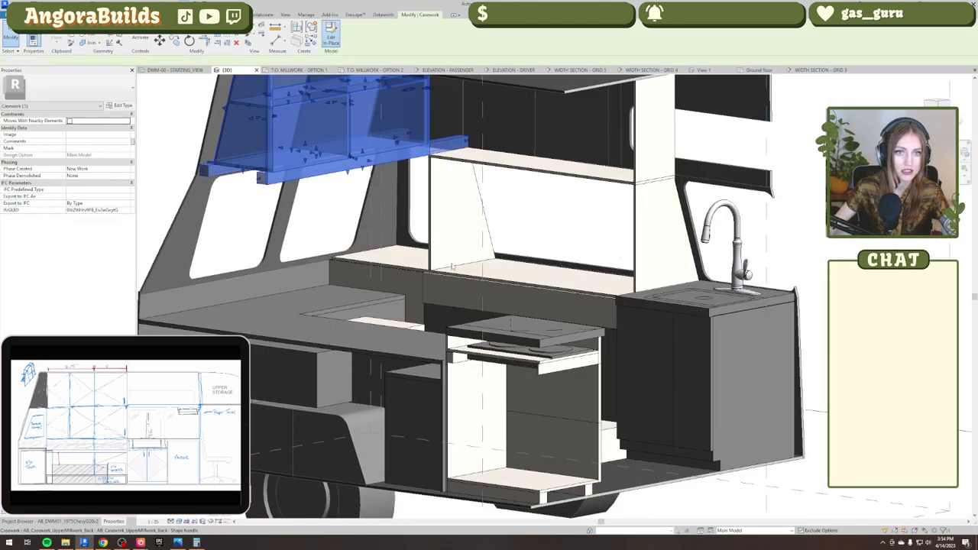
left_click(331, 35)
left_click(650, 70)
scroll(329, 215, "up", 3)
left_click(340, 141)
left_click(288, 36)
left_click(594, 280)
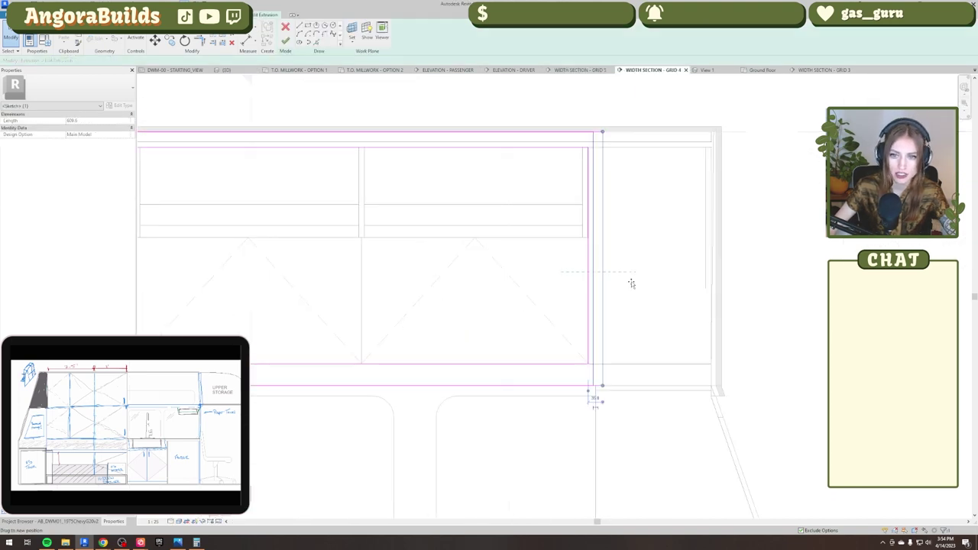
left_click_drag(594, 279, 711, 281)
scroll(726, 363, "up", 2)
left_click(285, 41)
scroll(705, 334, "down", 5)
left_click(759, 331)
left_click(284, 31)
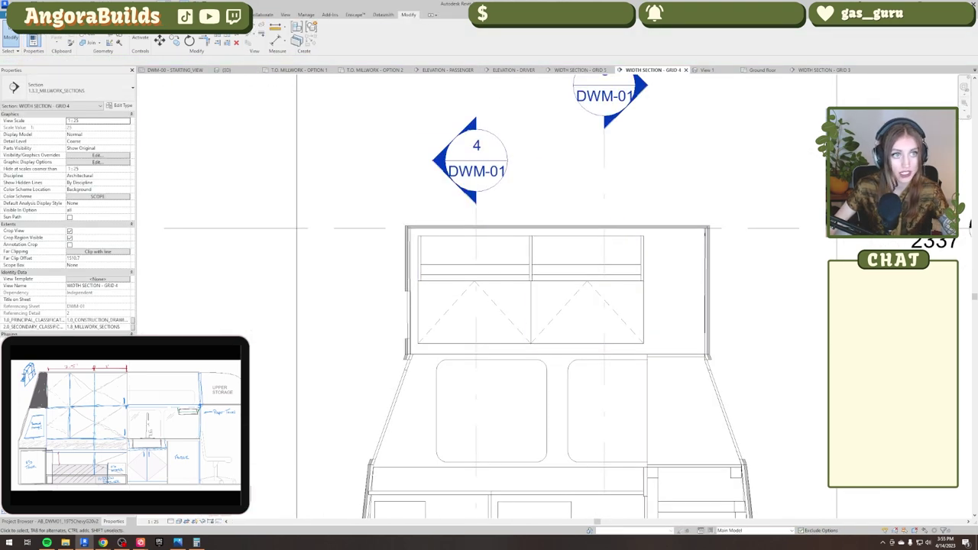
left_click(227, 69)
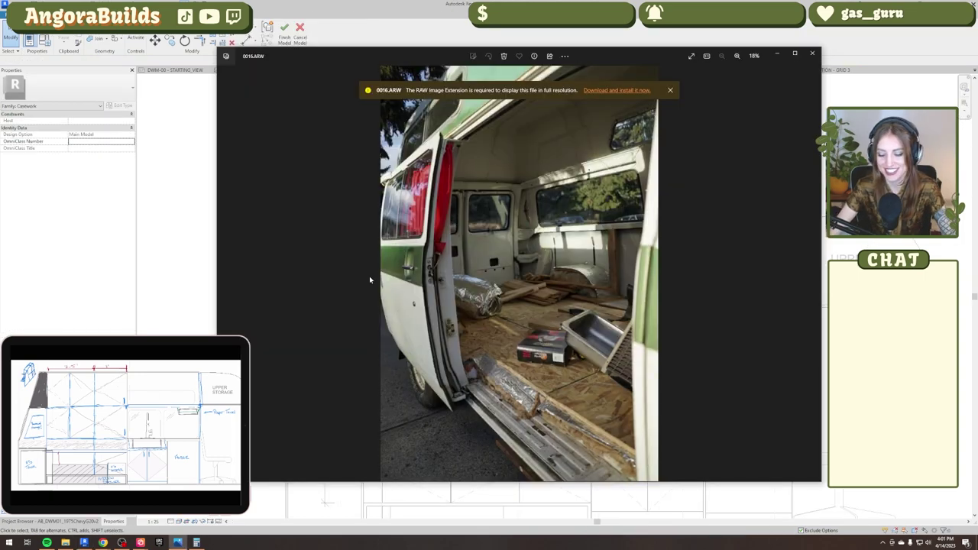
Look through the reference photos of the van's interior, rear and sides, and return to the driver elevation in Revit.
key("Left")
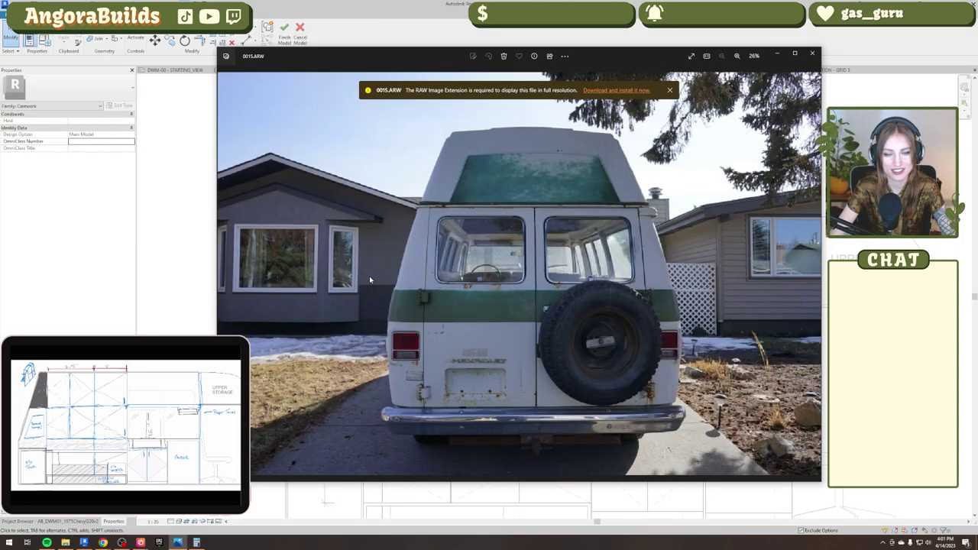
key("Left")
key("Left")
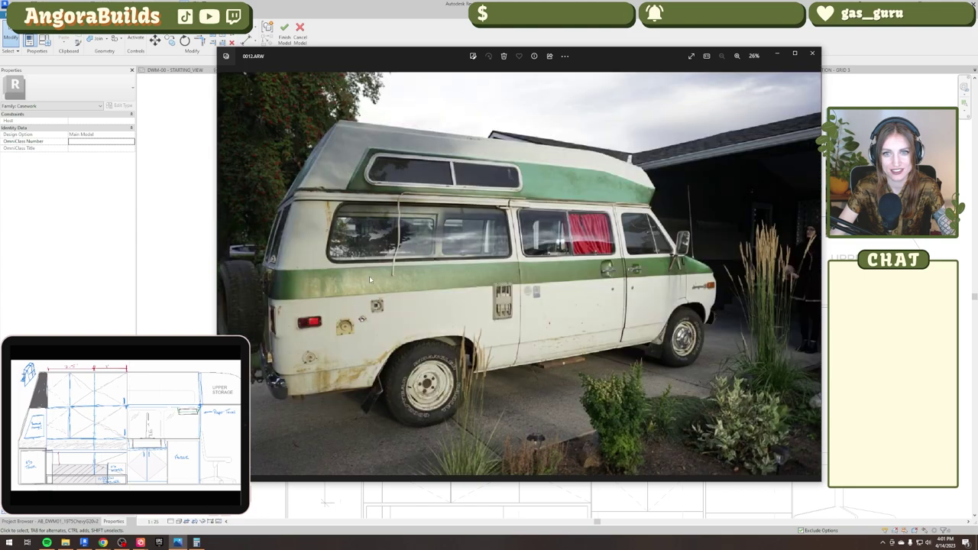
key("Right")
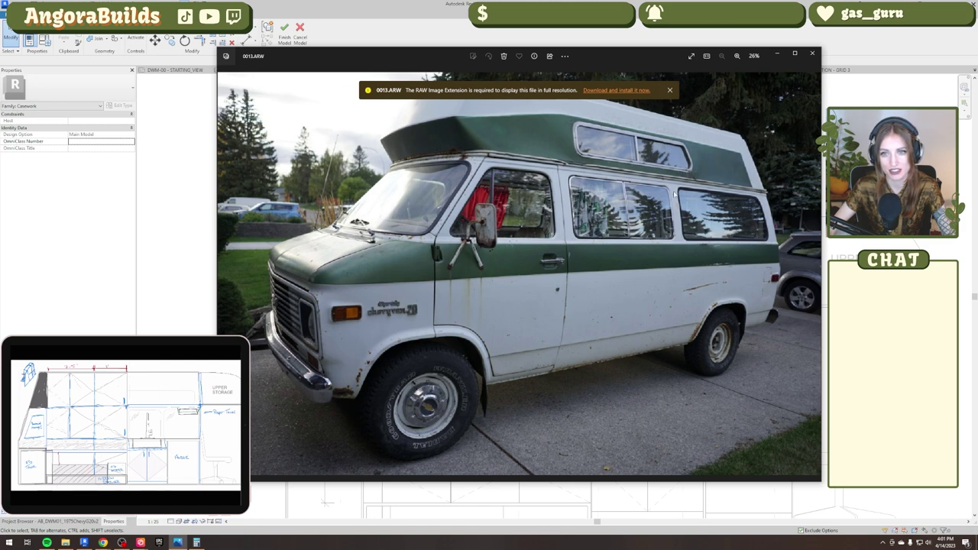
key("alt+Tab")
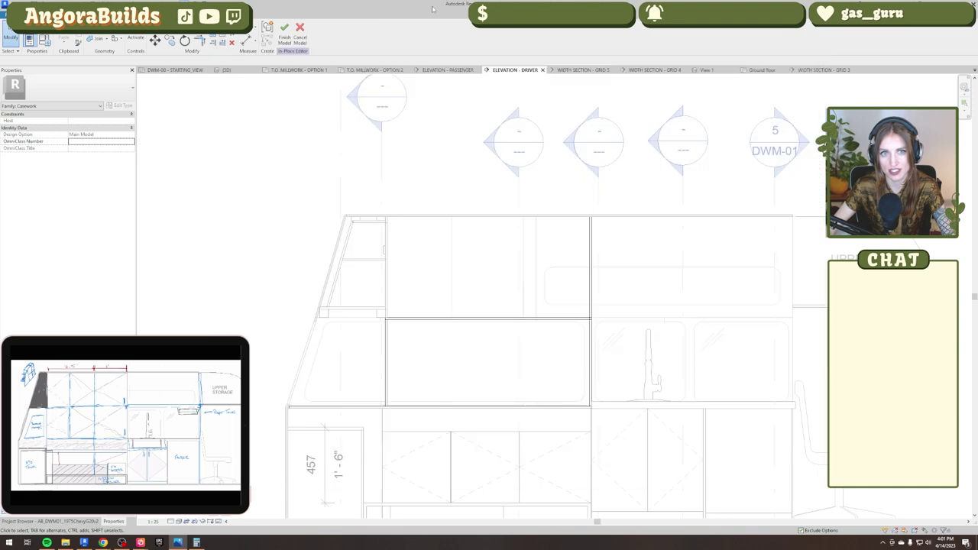
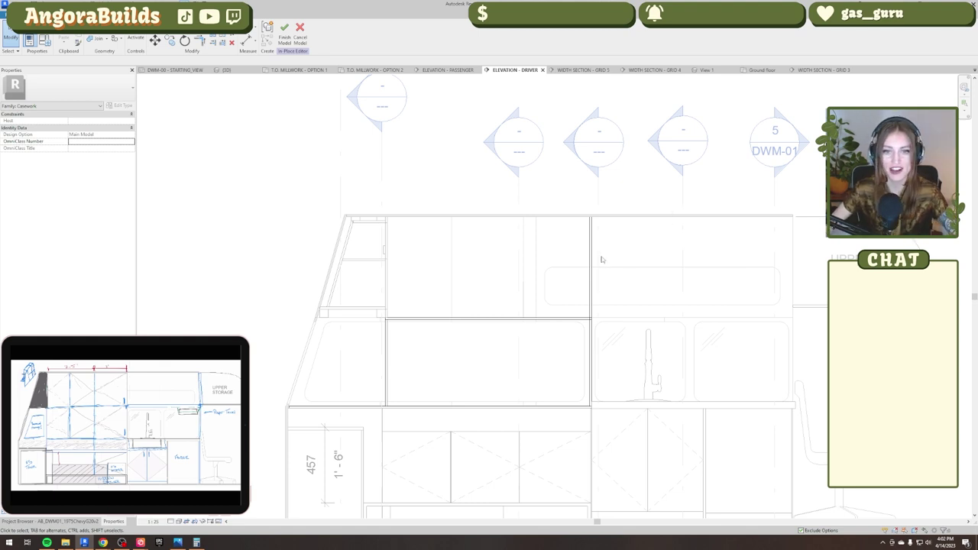
Edit the tall end panel's extrusion sketch beside the sink, removing the part above the shelf.
left_click(590, 261)
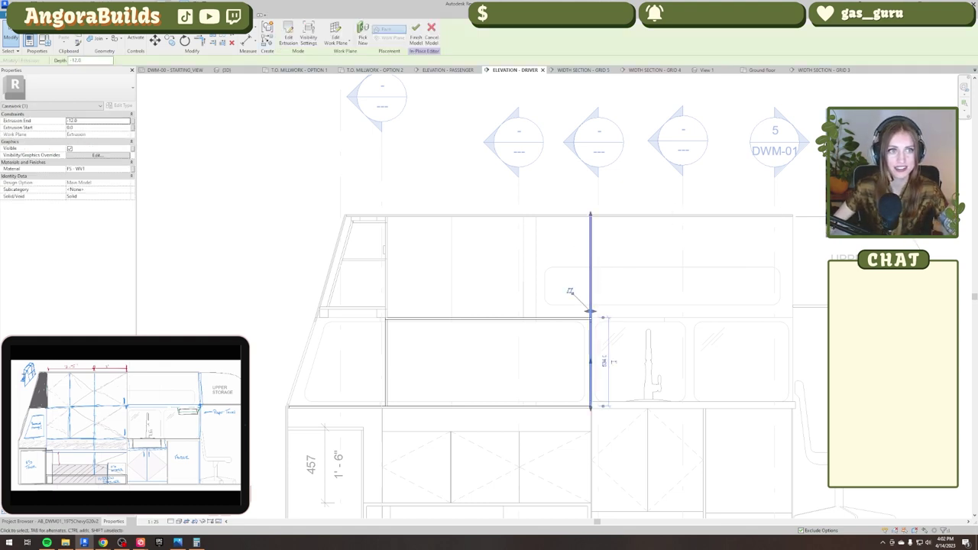
left_click(227, 70)
left_click(668, 289)
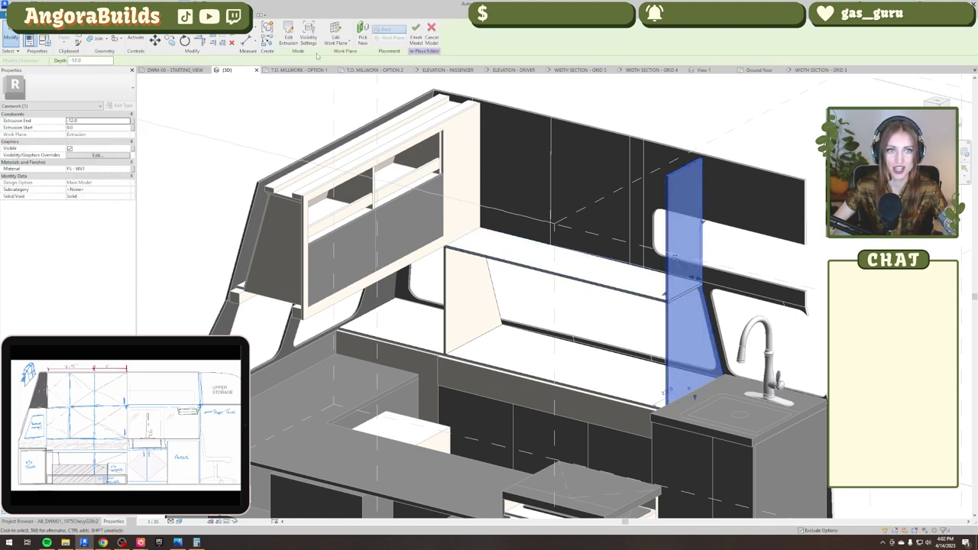
left_click(288, 35)
middle_click_drag(530, 145, 391, 135)
scroll(532, 267, "up", 3)
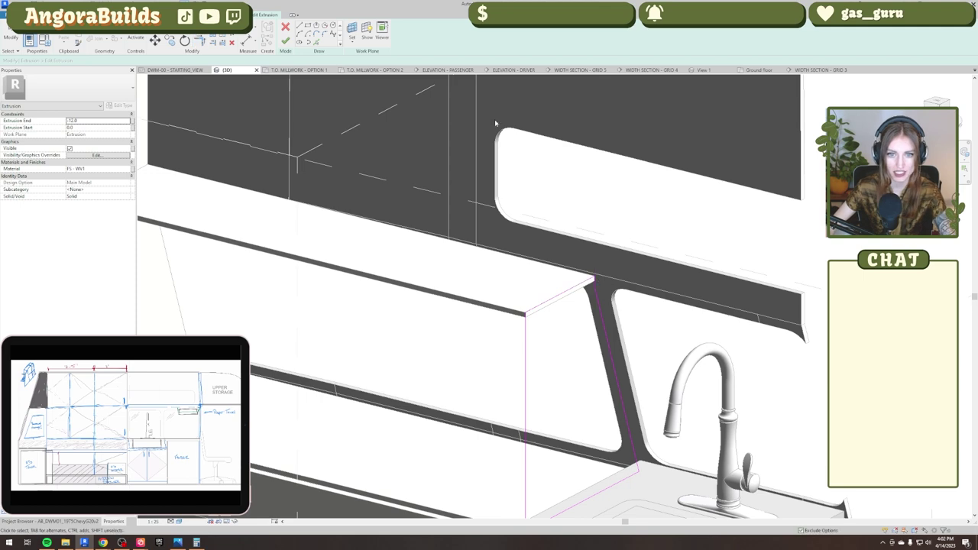
scroll(422, 324, "down", 3)
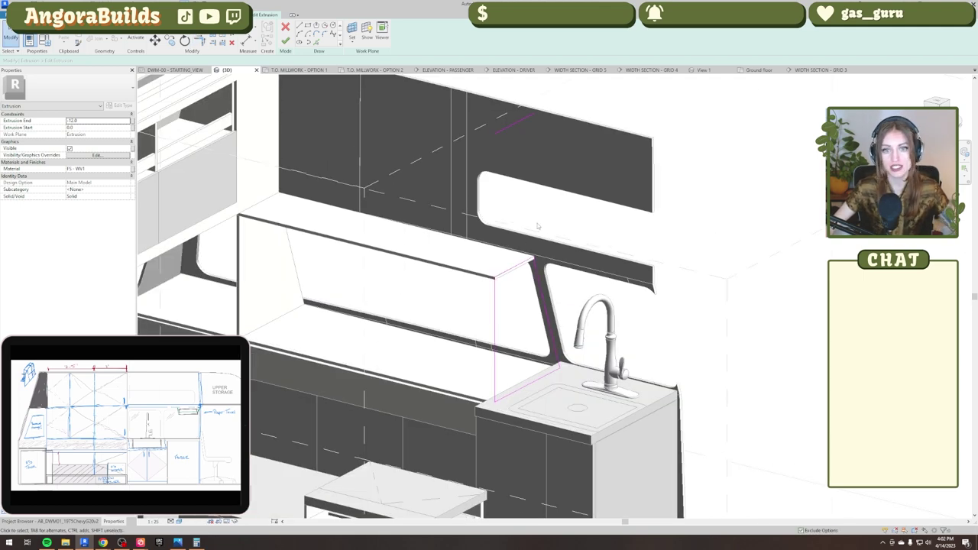
key("alt+Tab")
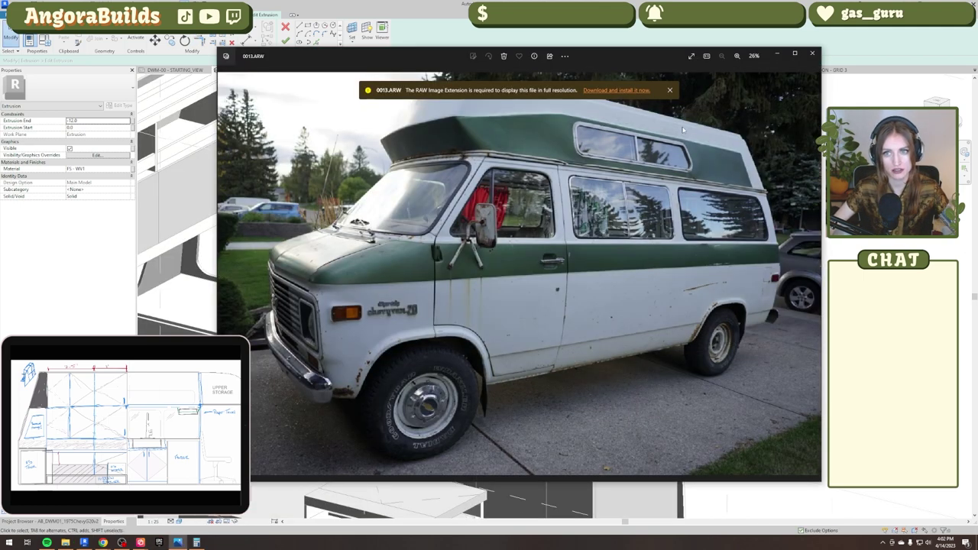
key("alt+Tab")
left_click(285, 41)
left_click(754, 314)
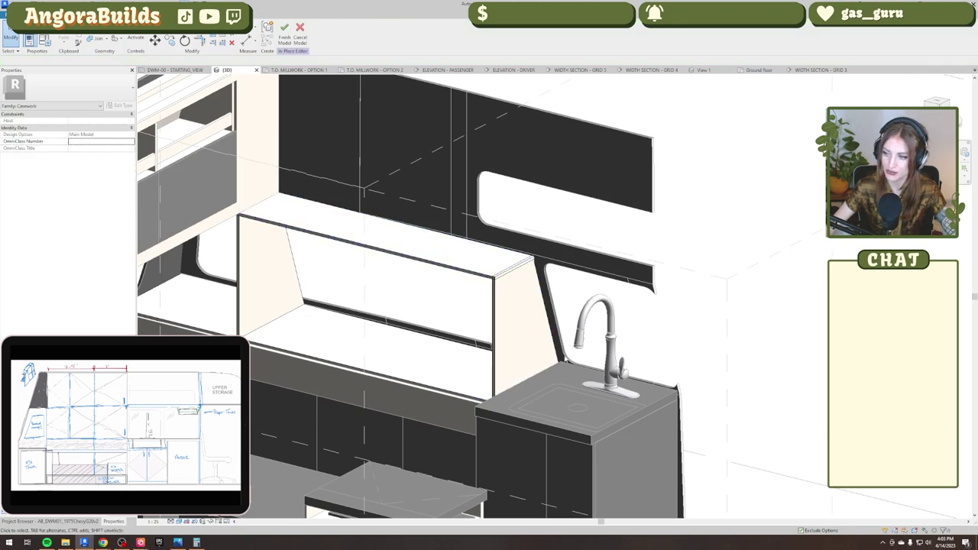
Open the grid 4 width section from the driver elevation.
mouse_move(535, 325)
middle_mouse_down("shift")
mouse_move(491, 324)
mouse_move(544, 360)
middle_mouse_up("shift")
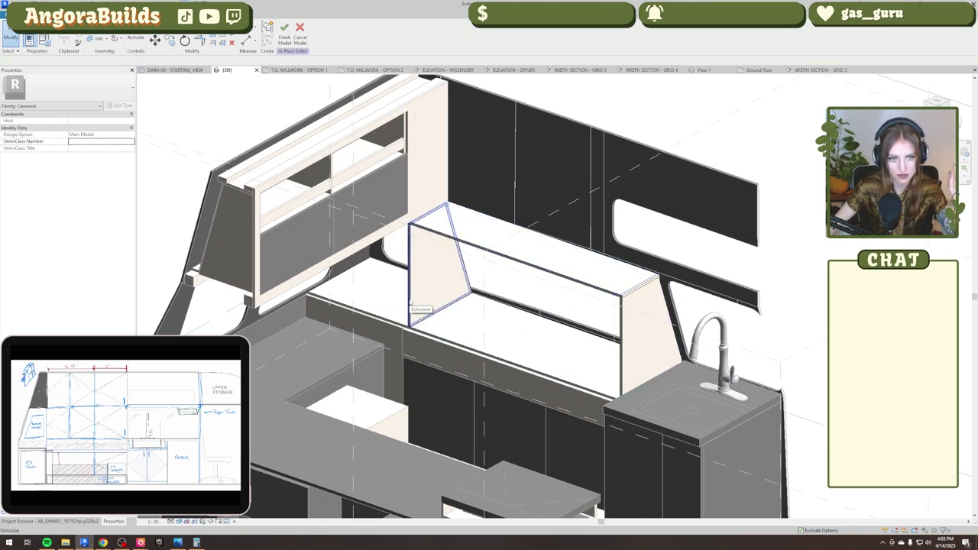
left_click(448, 70)
left_click(515, 69)
scroll(447, 354, "up", 3)
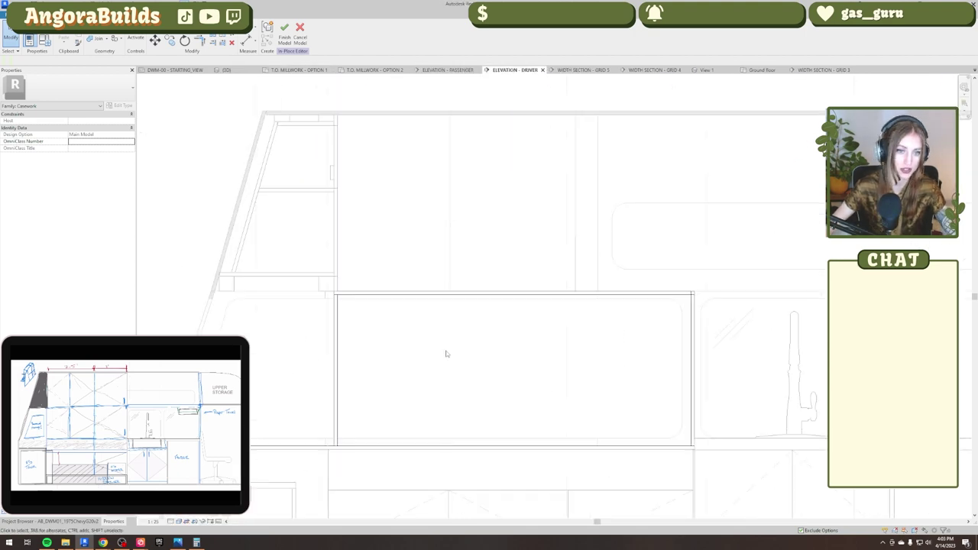
scroll(566, 287, "down", 3)
left_click(439, 334)
key("Escape")
middle_click_drag(518, 295, 500, 299)
right_click(554, 146)
left_click(577, 178)
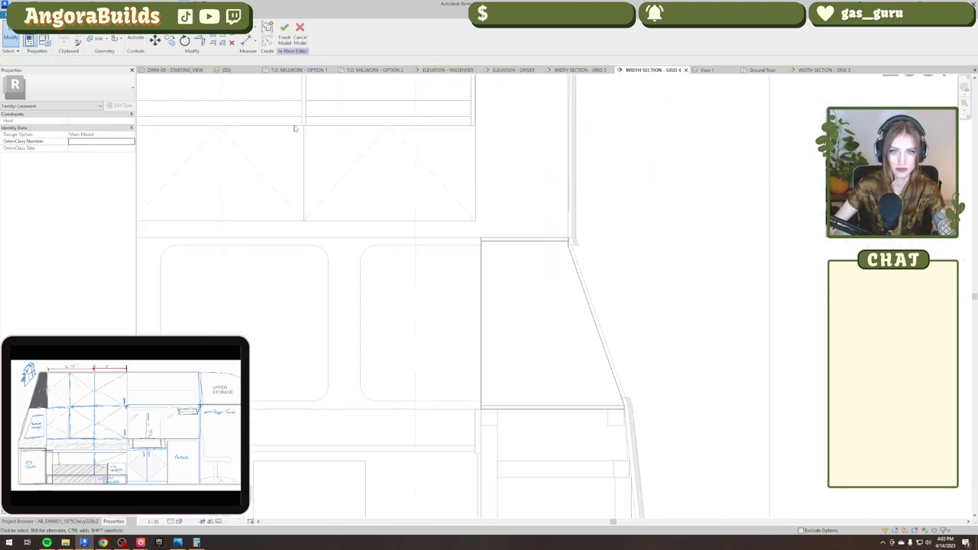
Extrude a 12 mm upright panel from a sketch tracing the tapered side profile between the countertop and shelf.
left_click(20, 15)
left_click(65, 38)
left_click(467, 315)
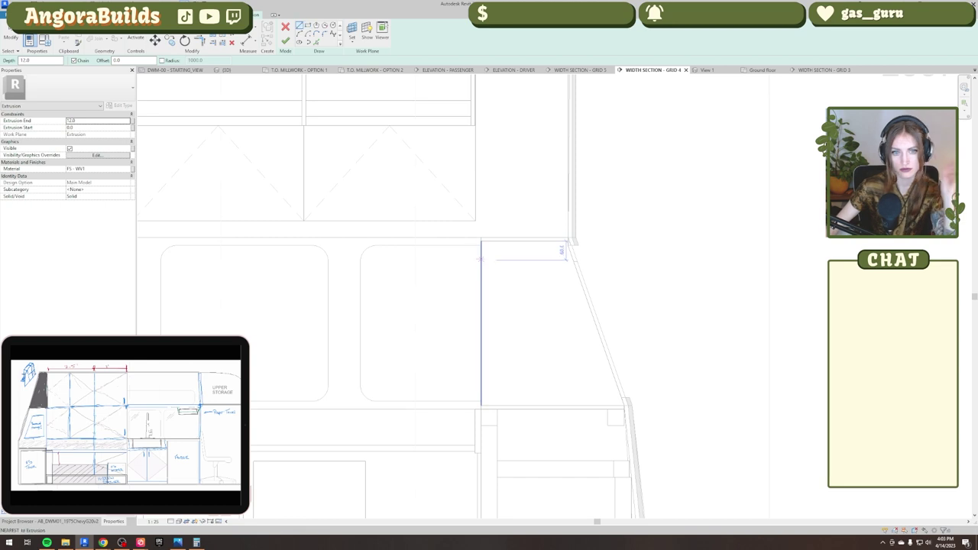
left_click(481, 242)
left_click(482, 406)
left_click(625, 406)
scroll(562, 250, "up", 3)
left_click(576, 243)
left_click(576, 233)
left_click(400, 233)
left_click(285, 42)
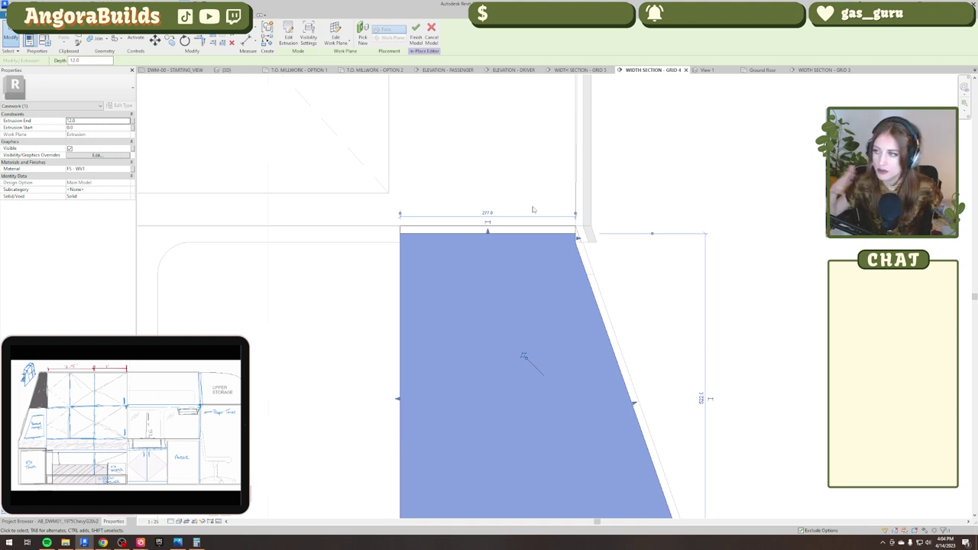
Move the new upright panel in the driver elevation from the left end panel toward the middle of the opening.
scroll(533, 209, "down", 3)
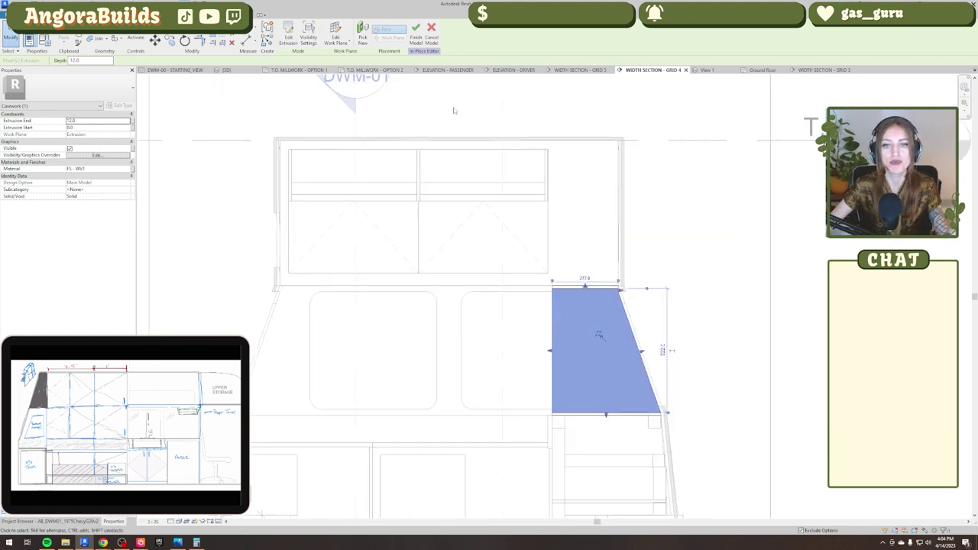
left_click(227, 69)
scroll(431, 254, "up", 3)
left_click(397, 222)
left_click(514, 70)
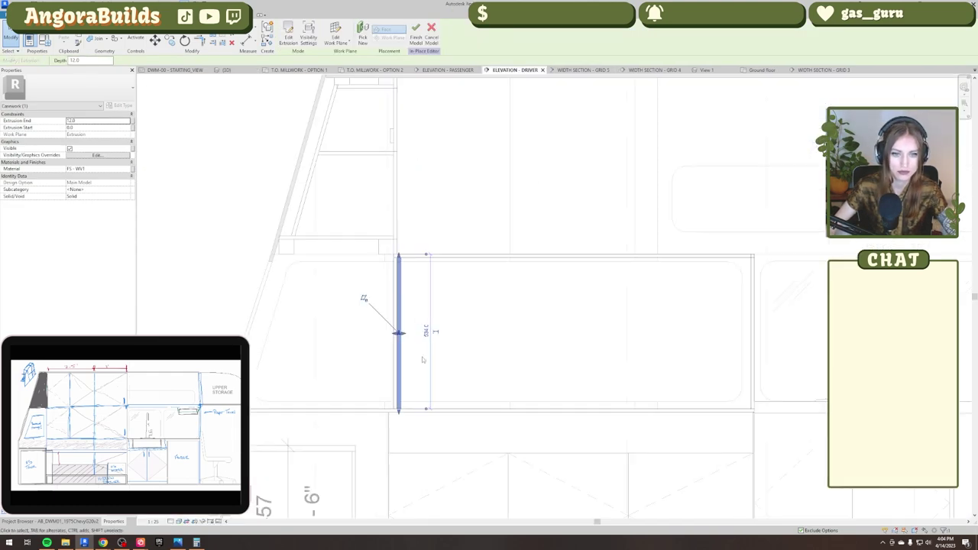
left_click(154, 43)
scroll(414, 411, "up", 3)
left_click(388, 409)
scroll(529, 413, "down", 1)
left_click(671, 410)
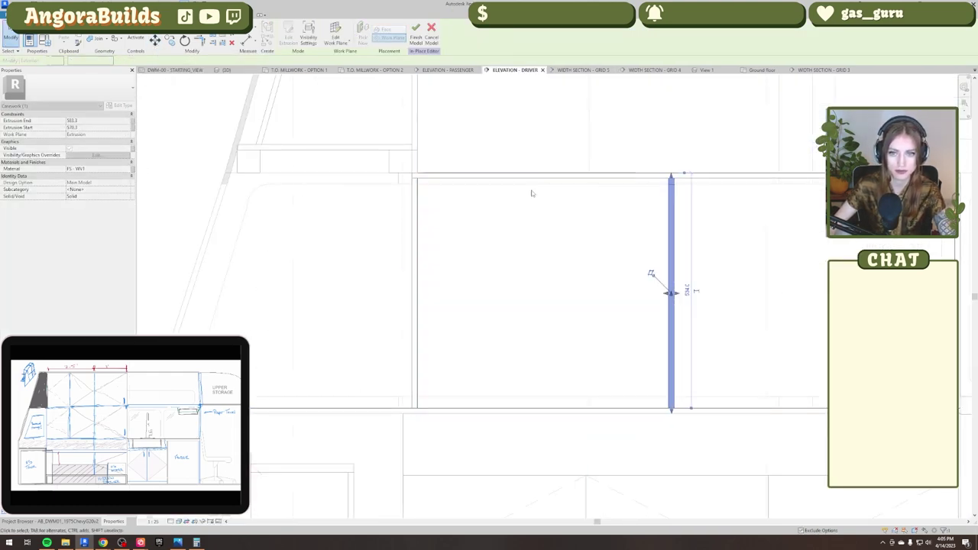
Add a vertical model line in the driver elevation, offset 609 mm from the end panel beside the sink.
left_click(26, 15)
left_click(168, 37)
left_click(468, 314)
left_click(416, 318)
left_click(299, 43)
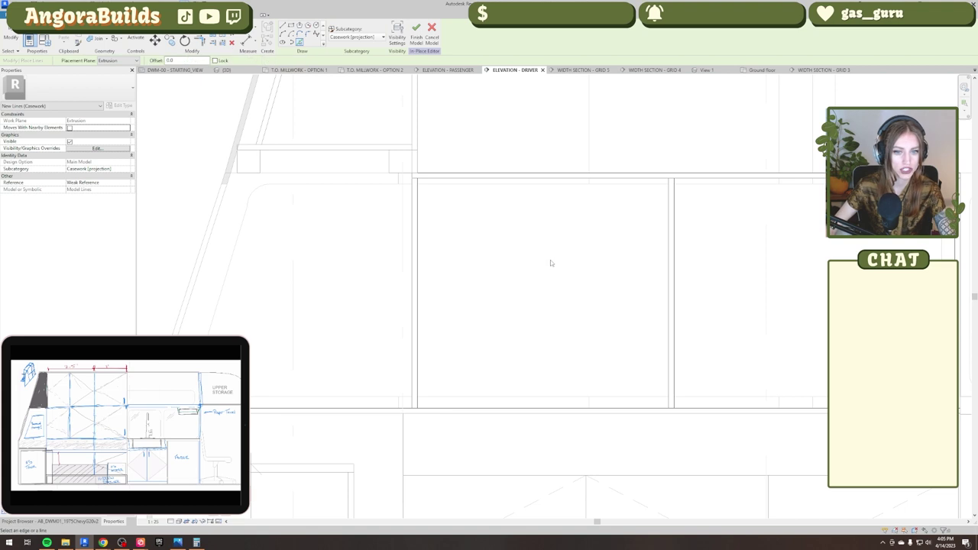
scroll(566, 265, "down", 2)
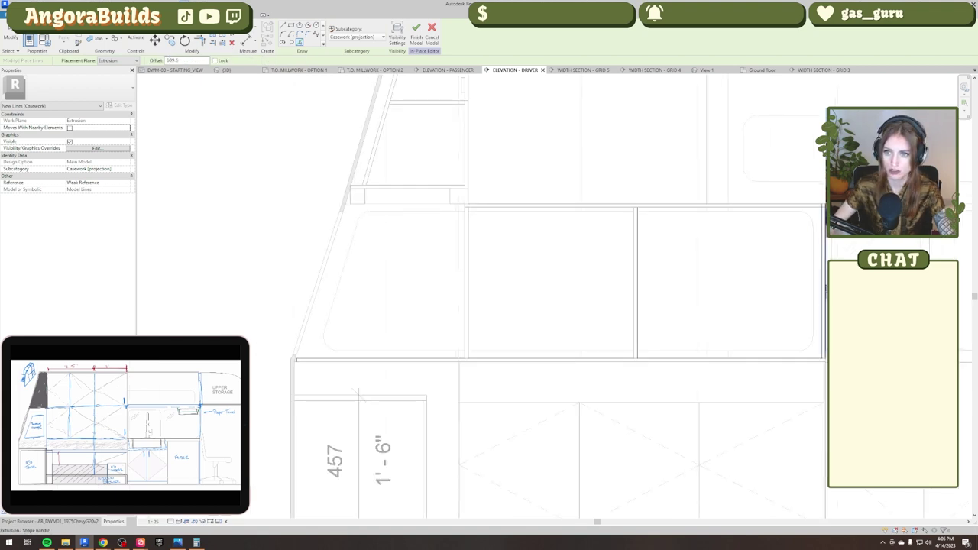
middle_click_drag(826, 290, 612, 318)
left_click(613, 297)
key("Escape")
key("Escape")
Move the middle divider against the vertical reference line and adjust its thickness to about 12.1 mm.
scroll(390, 299, "up", 2)
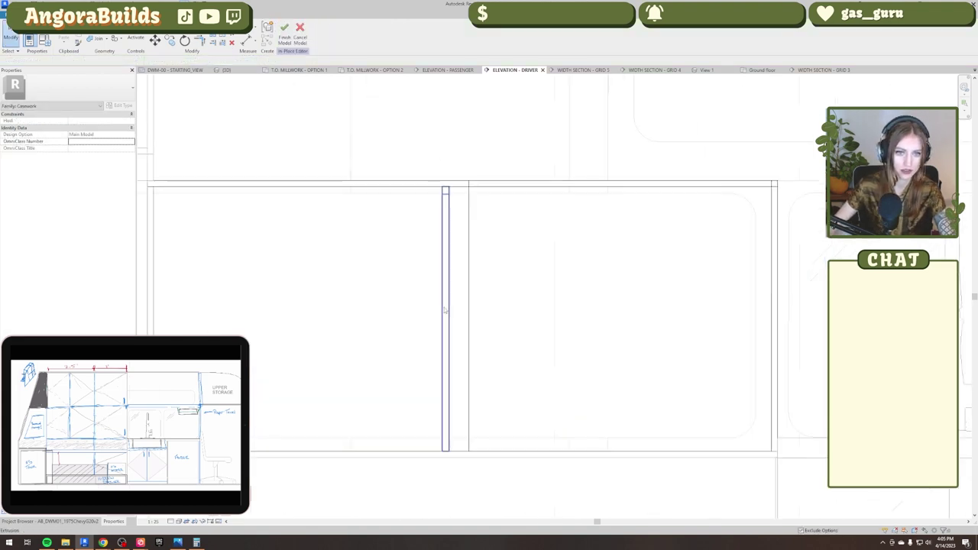
left_click(445, 309)
key("m")
key("v")
scroll(446, 190, "up", 2)
left_click(440, 185)
left_click(492, 184)
scroll(474, 192, "down", 2)
scroll(462, 341, "up", 5)
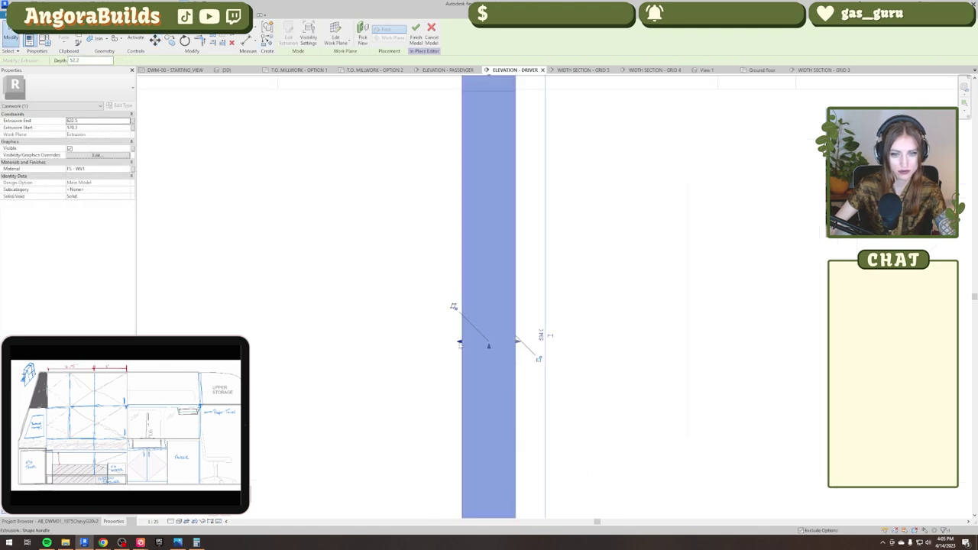
left_click_drag(461, 342, 504, 343)
left_click(531, 311)
Duplicate the middle divider directly beside itself in the driver elevation.
scroll(532, 311, "down", 5)
left_click(227, 69)
middle_click_drag(491, 334, 575, 314, "shift")
left_click(574, 314)
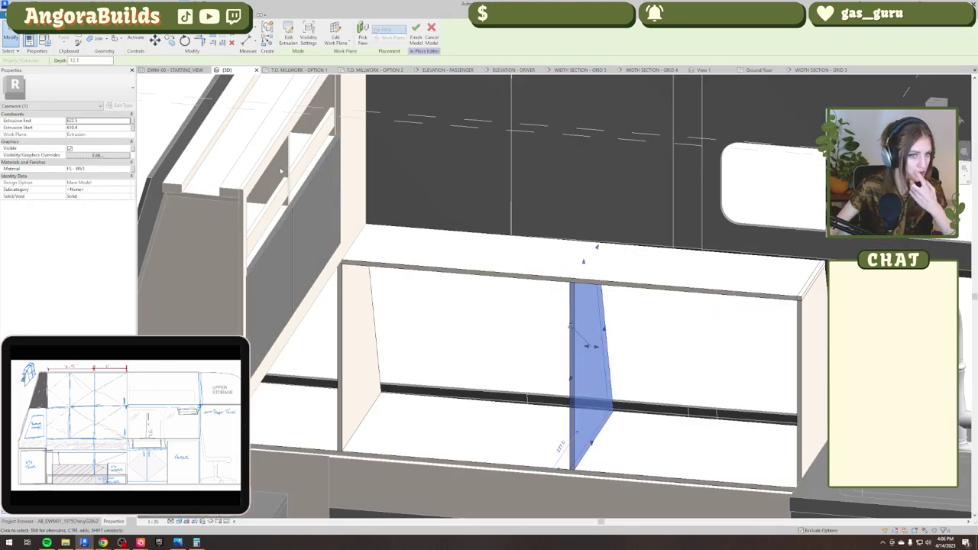
left_click(513, 70)
left_click(505, 263)
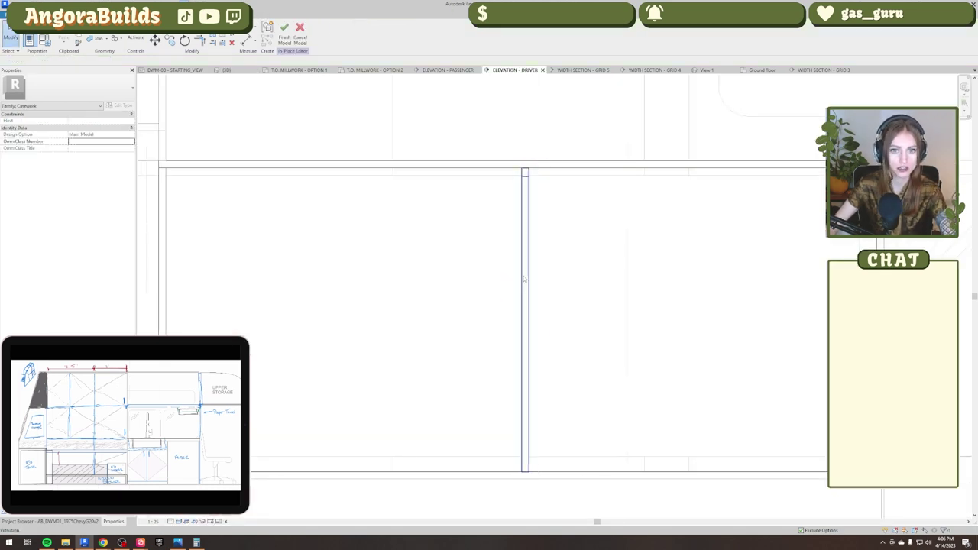
left_click(525, 278)
left_click(502, 246)
scroll(436, 313, "down", 3)
scroll(573, 336, "down", 1)
Measure the horizontal distance from the sink-side end panel to the paired middle dividers.
key("m")
key("e")
scroll(571, 298, "up", 2)
left_click(686, 346)
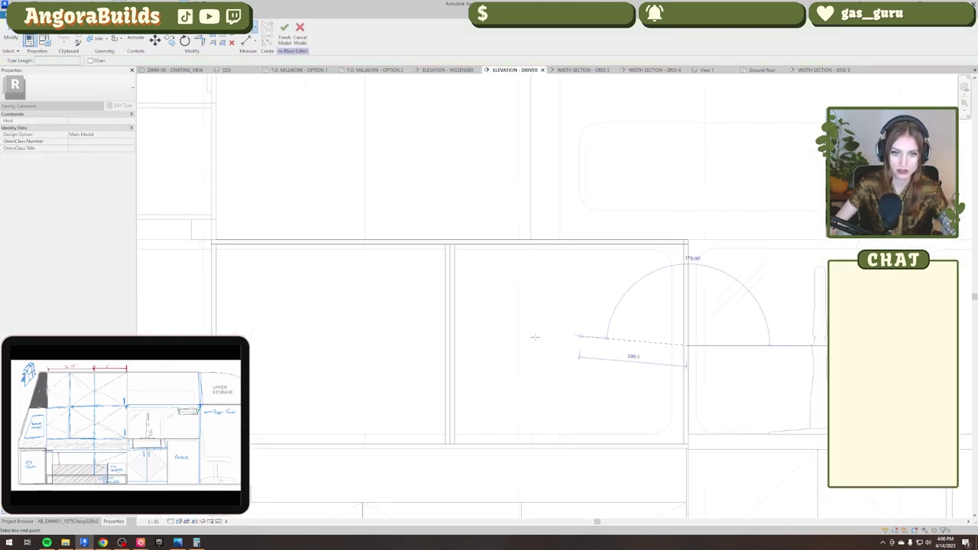
left_click(451, 348)
Reposition one of the two middle dividers so that it sits against the other.
left_click(447, 346, "ctrl")
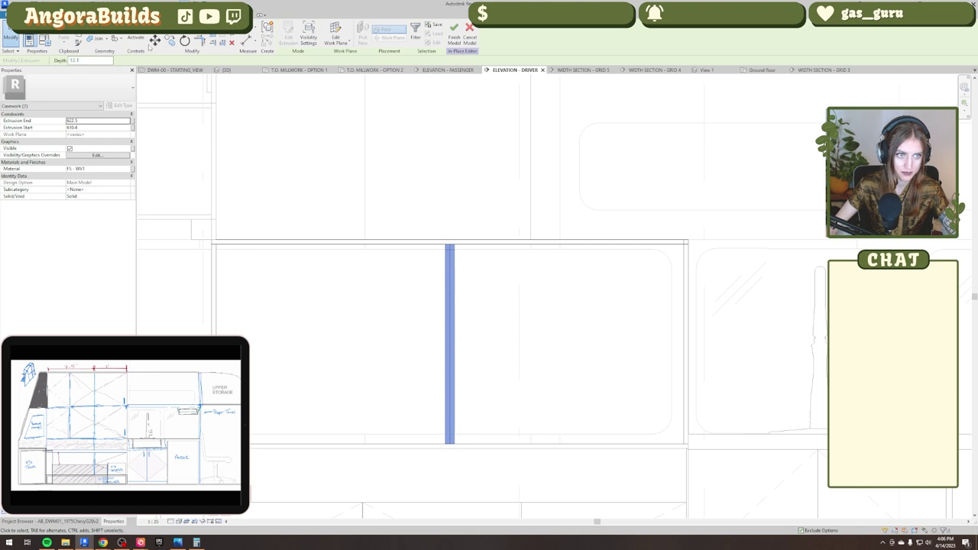
left_click(455, 340)
scroll(452, 346, "up", 5)
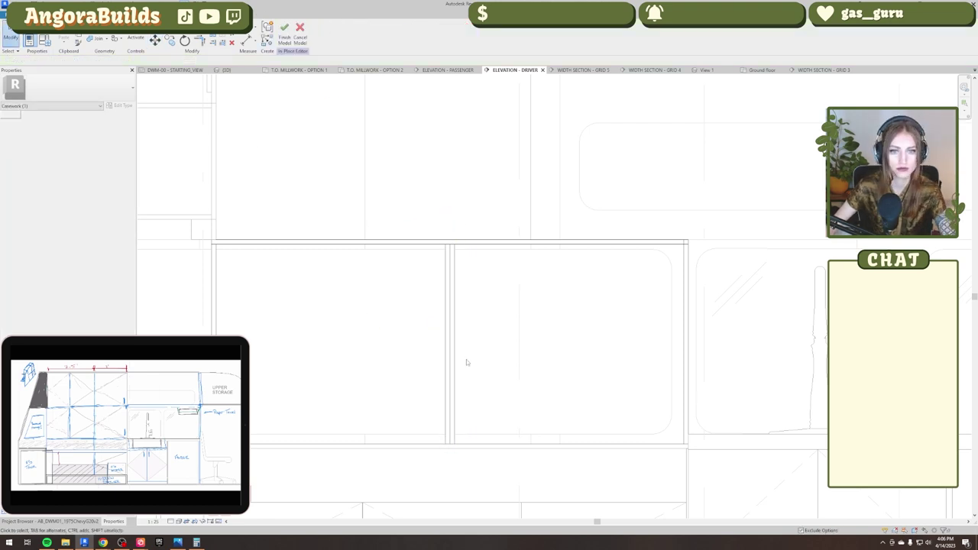
mouse_move(452, 319)
left_mouse_down()
mouse_move(474, 319)
mouse_move(435, 327)
left_mouse_up()
scroll(435, 327, "down", 4)
key("m")
key("v")
scroll(425, 488, "up", 3)
left_click(433, 463)
left_click(453, 463)
left_click(526, 396)
Shift both middle dividers toward the sink-side end panel, keeping them back to back.
scroll(451, 456, "down", 5)
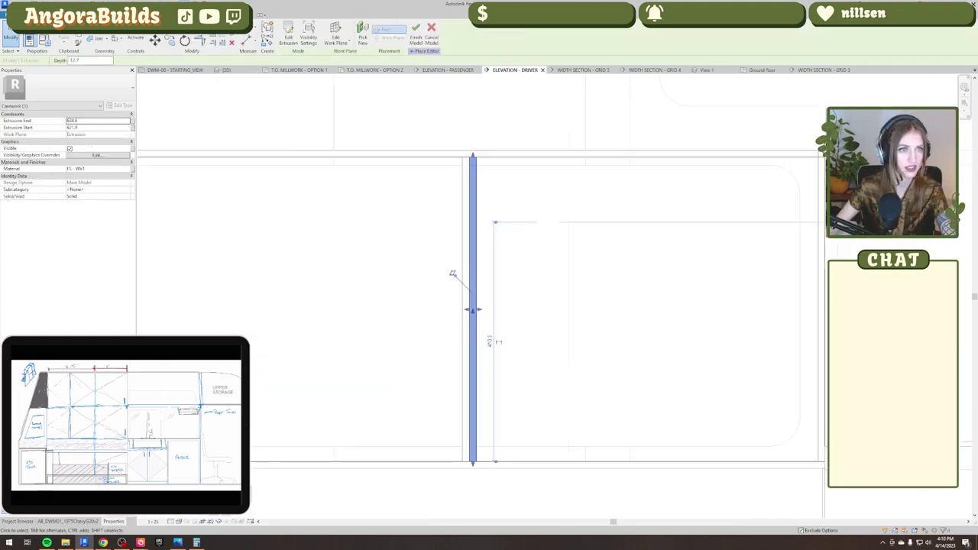
left_click_drag(472, 309, 579, 309)
scroll(550, 310, "up", 8)
scroll(417, 289, "down", 8)
left_click(348, 297)
key("m")
key("v")
left_click(350, 296)
left_click(433, 295)
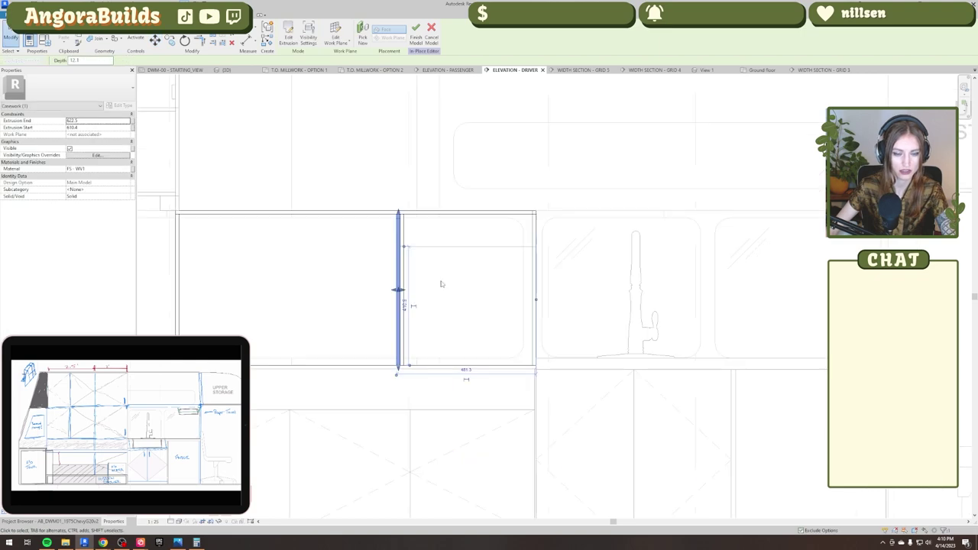
key("Escape")
Set the inner face of the left end panel as the work plane for a new extrusion in 3D.
middle_click_drag(468, 314, 640, 352)
left_click(227, 70)
scroll(570, 402, "down", 3)
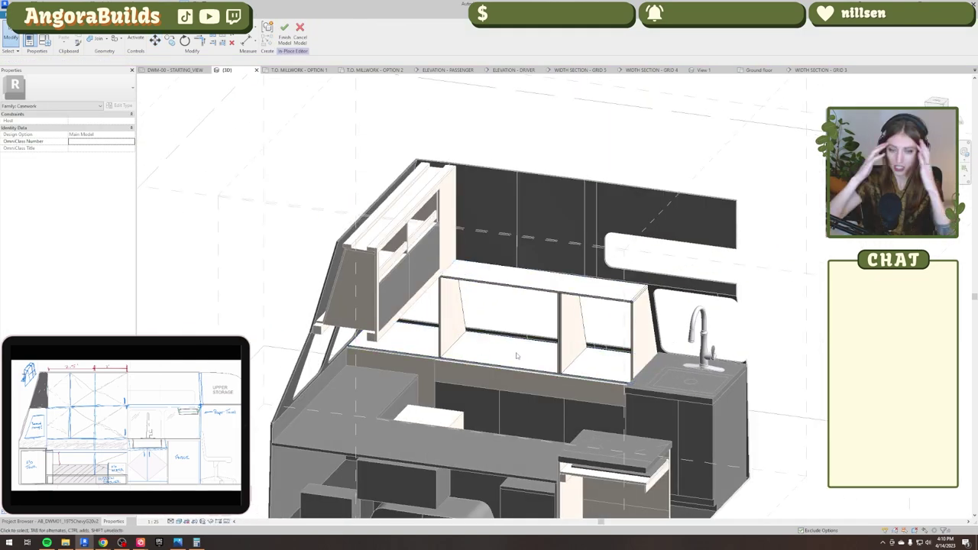
middle_click_drag(517, 356, 500, 259, "shift")
scroll(493, 305, "up", 6)
left_click(489, 328)
key("Escape")
left_click(22, 15)
left_click(64, 35)
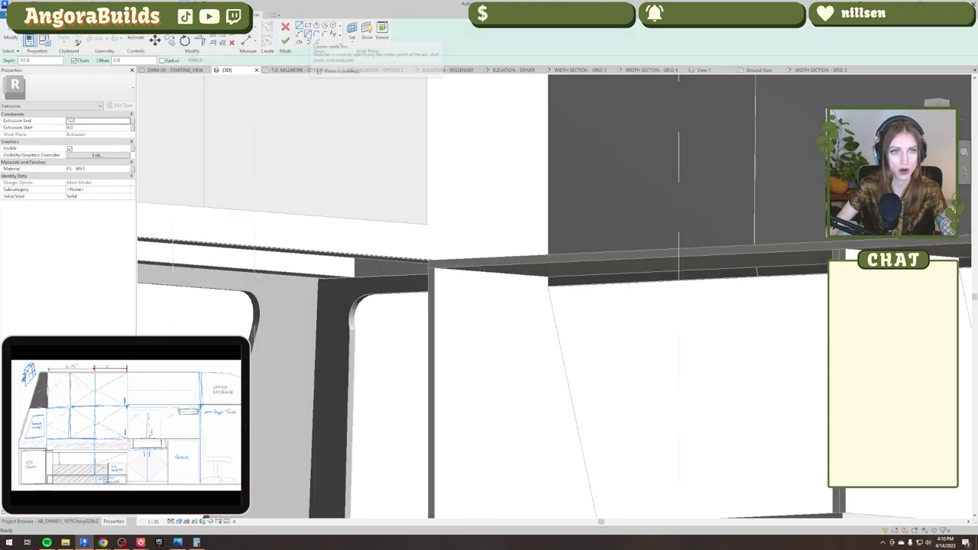
left_click(351, 30)
left_click(467, 314)
left_click(434, 307)
Sketch a small rectangular rail profile in the front upper corner under the shelf and finish the extrusion.
scroll(387, 256, "up", 3)
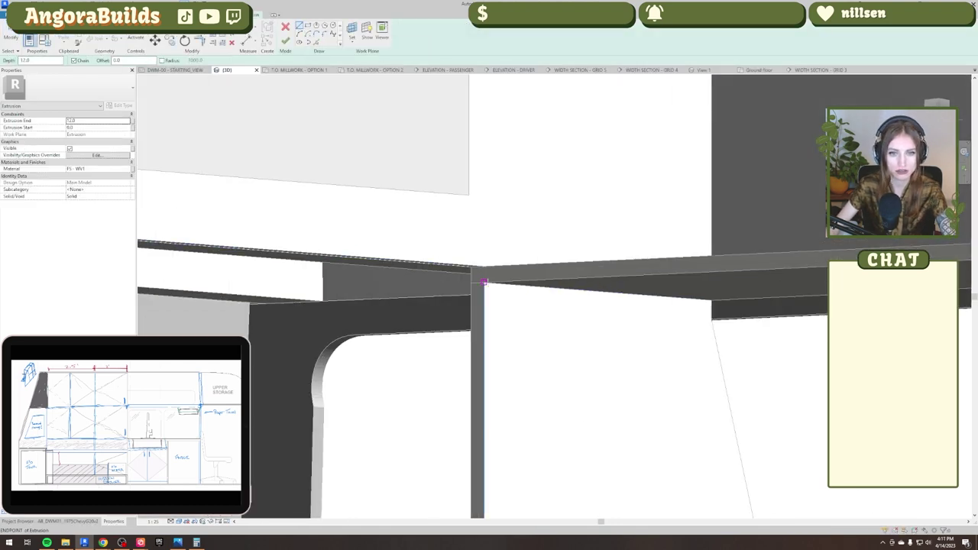
left_click(484, 283)
left_click(526, 285)
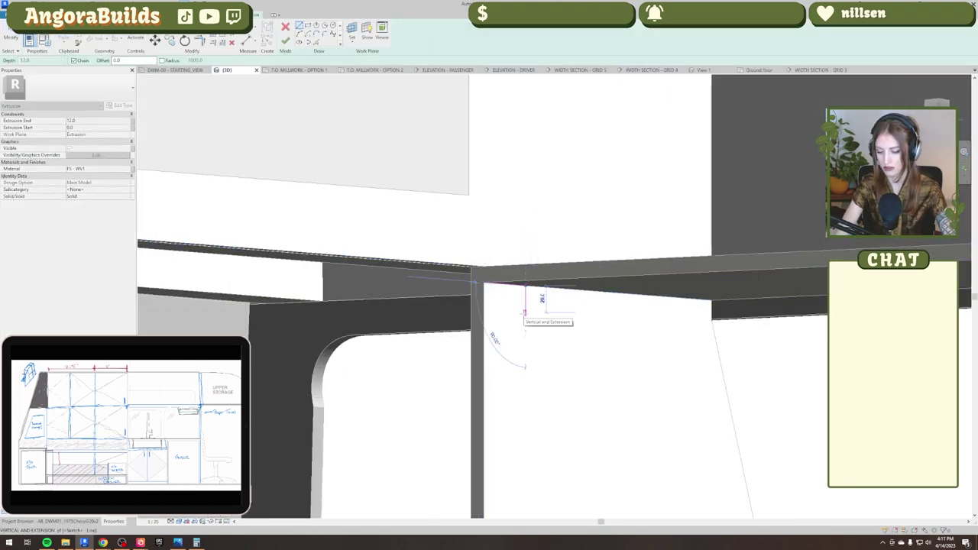
left_click(484, 282)
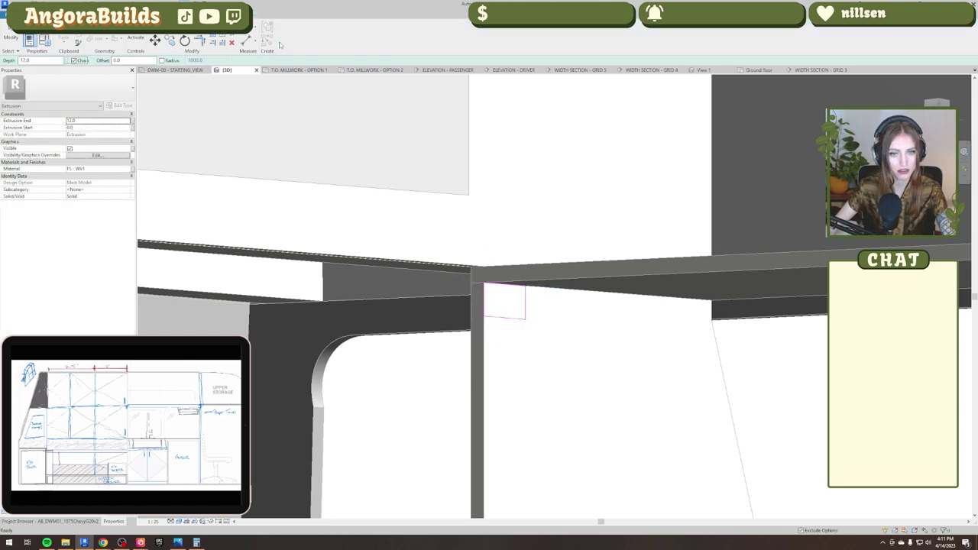
left_click(285, 40)
Stretch the front rail under the shelf to the sink-side end panel, about 1220 mm long.
scroll(342, 273, "down", 5)
mouse_move(344, 275)
middle_mouse_down("shift")
mouse_move(400, 290)
mouse_move(535, 287)
middle_mouse_up("shift")
scroll(397, 289, "up", 2)
scroll(551, 289, "down", 2)
left_click_drag(459, 286, 783, 242)
scroll(753, 290, "down", 2)
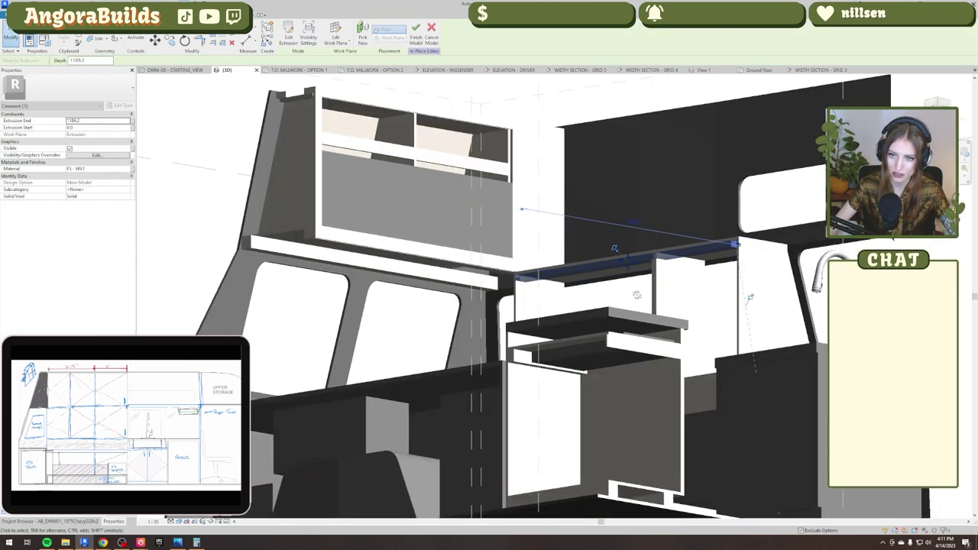
scroll(717, 387, "up", 3)
middle_click_drag(754, 296, 452, 349, "shift")
left_click(718, 387)
scroll(451, 350, "down", 2)
left_click(344, 274)
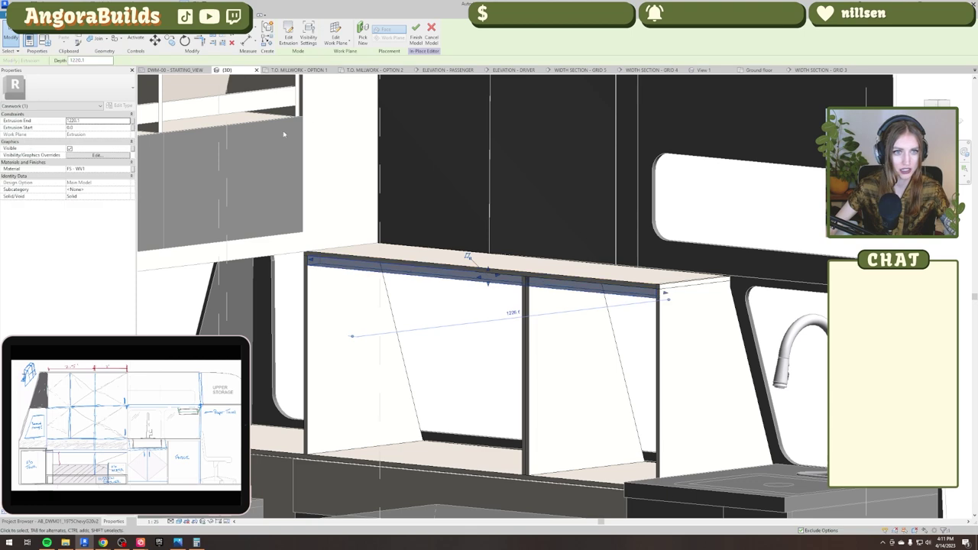
Copy the front rail to the rear upper corner under the shelf in the grid 4 width section.
left_click(651, 69)
scroll(528, 248, "up", 3)
key("c")
key("o")
left_click(540, 234)
left_click(760, 234)
key("Escape")
scroll(627, 300, "down", 3)
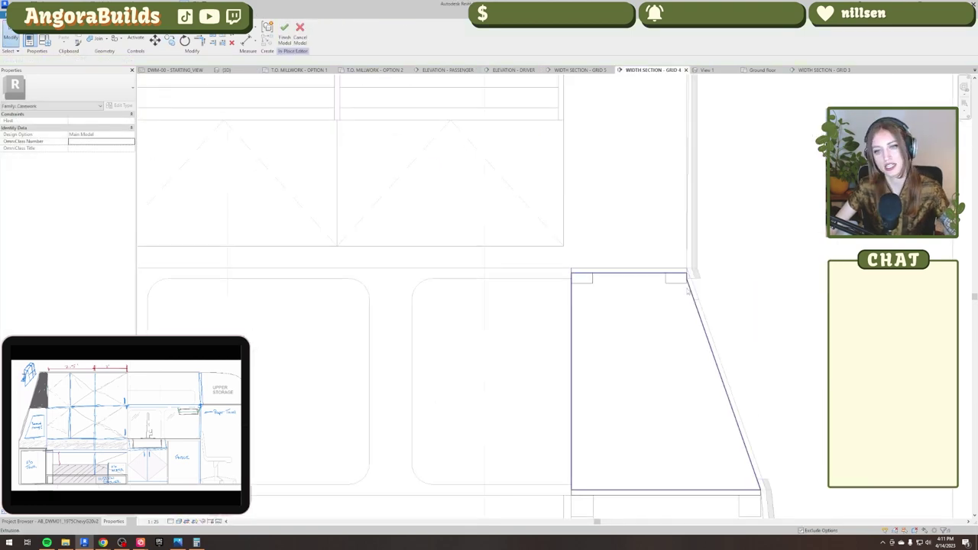
Examine the rear corner where the end panel, shelf and back rail meet the van wall in section.
left_click(691, 294)
scroll(691, 293, "down", 1)
middle_click_drag(691, 293, 568, 280)
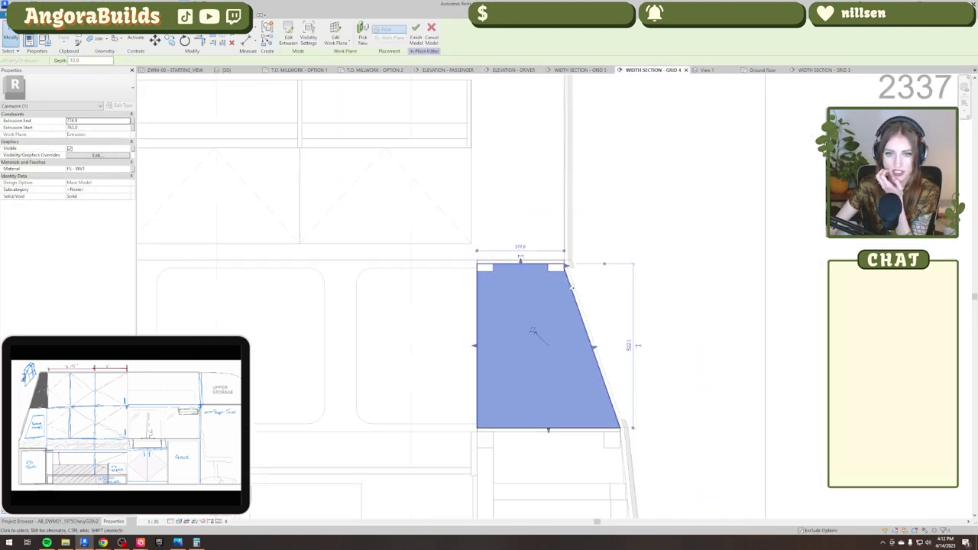
scroll(564, 271, "up", 4)
left_click(567, 267)
key("Escape")
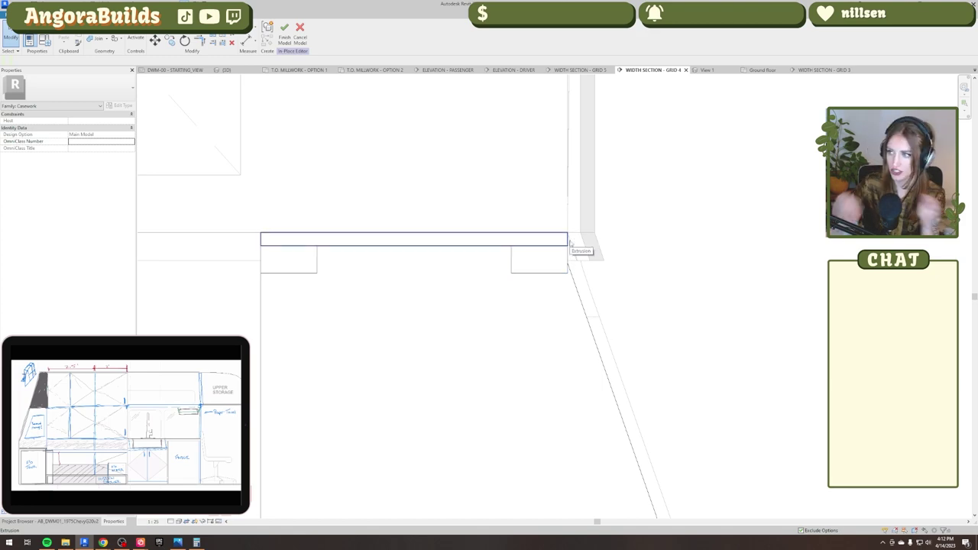
Extrude a 12 mm thick rectangular divider, about 610 mm tall, from the shelf to the ceiling in the grid 4 width section.
left_click(227, 70)
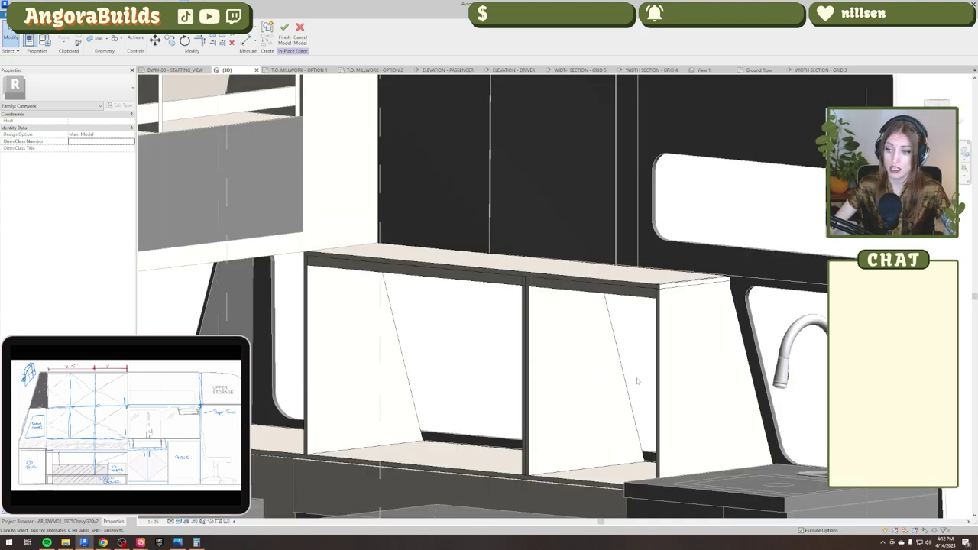
scroll(495, 321, "down", 3)
middle_click_drag(495, 321, 557, 299, "shift")
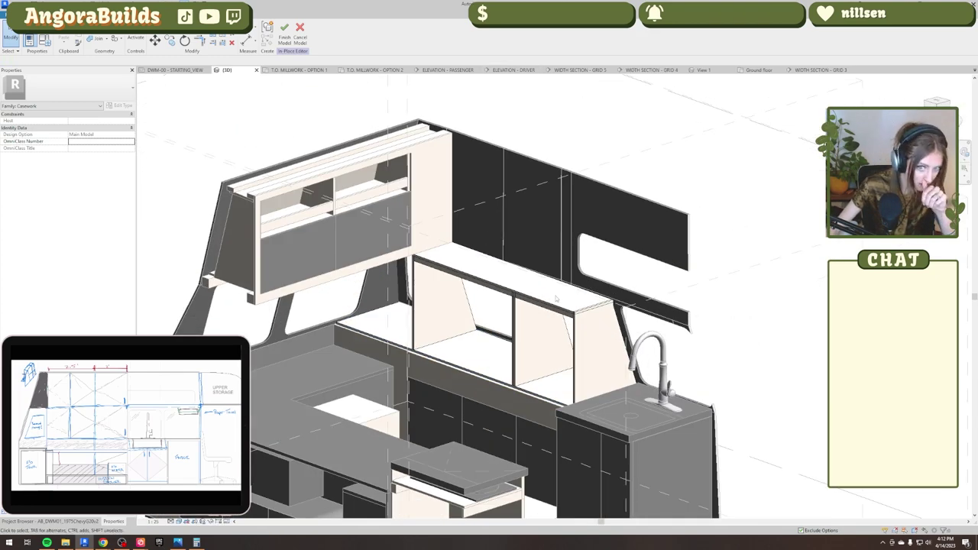
left_click(519, 70)
middle_click_drag(617, 131, 592, 173)
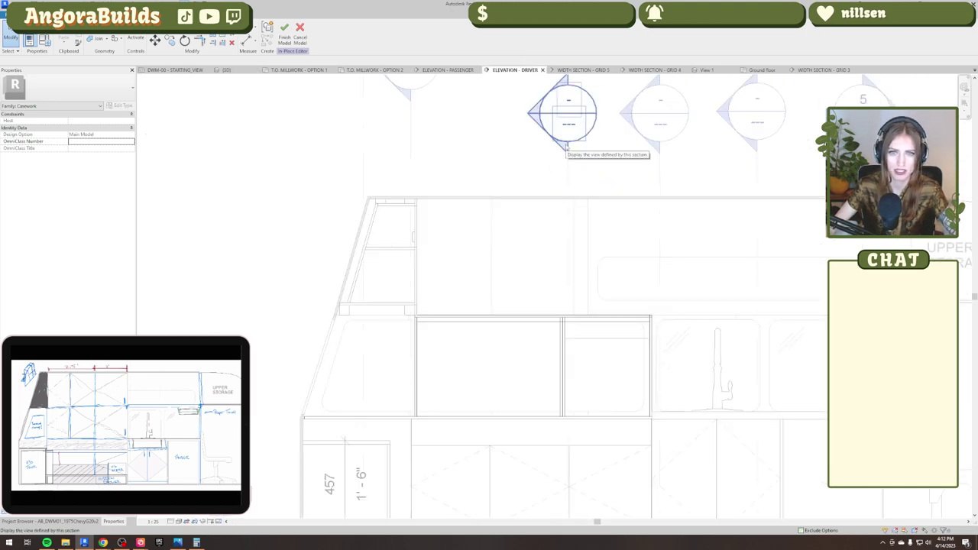
right_click(562, 145)
left_click(598, 190)
left_click(22, 15)
left_click(62, 36)
left_click(466, 324)
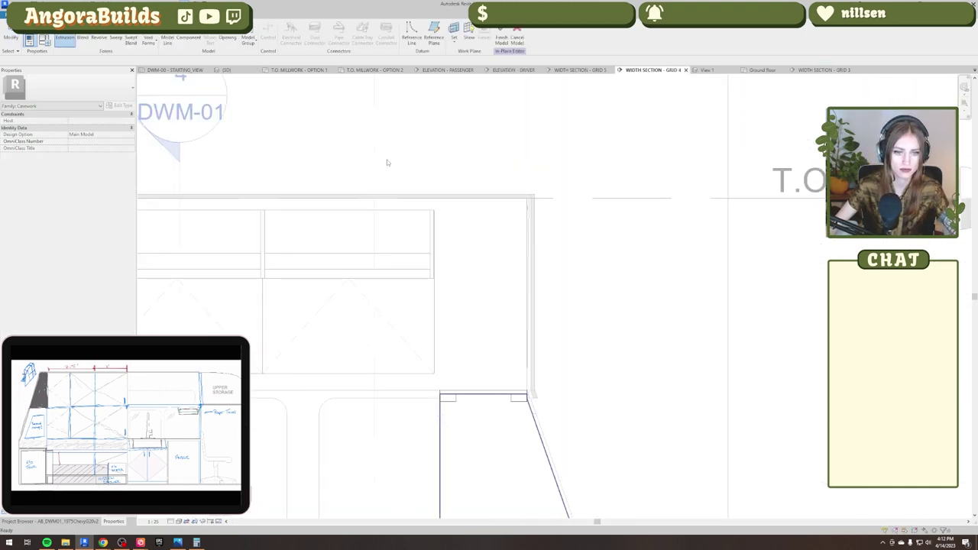
left_click(458, 392)
left_click(440, 391)
left_click(439, 199)
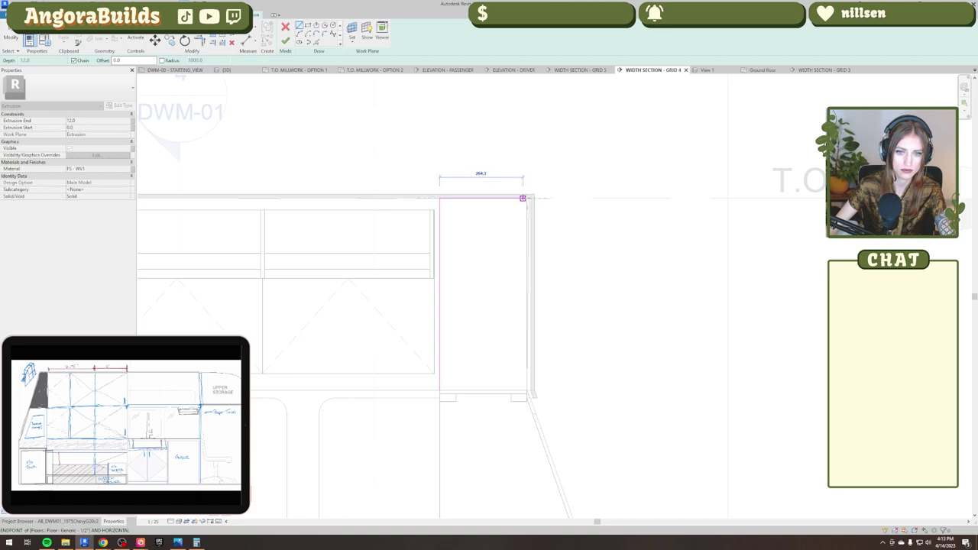
left_click(525, 199)
left_click(526, 391)
left_click(440, 390)
scroll(626, 244, "down", 2)
scroll(567, 252, "up", 4)
left_click(285, 41)
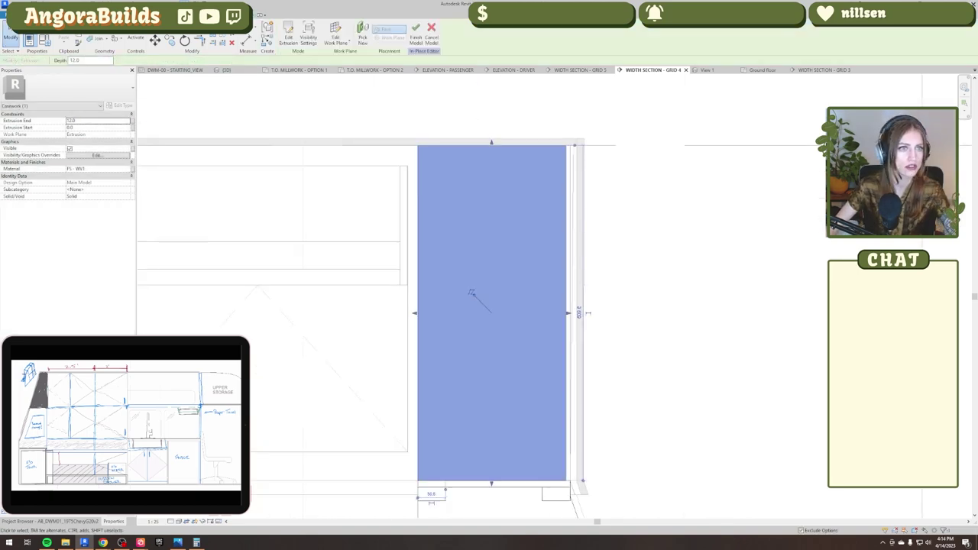
Align the upper divider with the lower divider below it in the driver elevation.
left_click(227, 71)
left_click(628, 294)
middle_click_drag(596, 305, 536, 292, "shift")
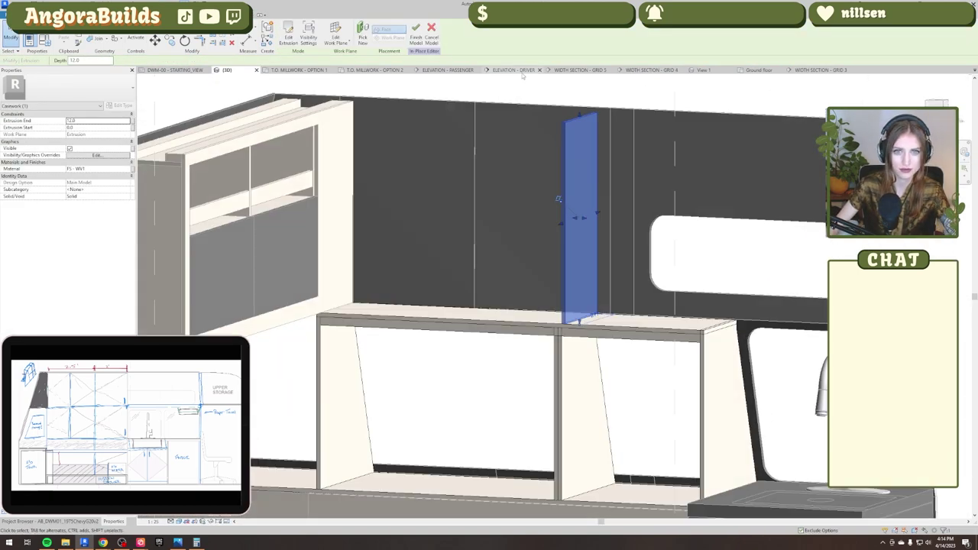
left_click(523, 73)
middle_click_drag(567, 330, 479, 384)
key("a")
key("l")
key("Escape")
scroll(387, 254, "down", 3)
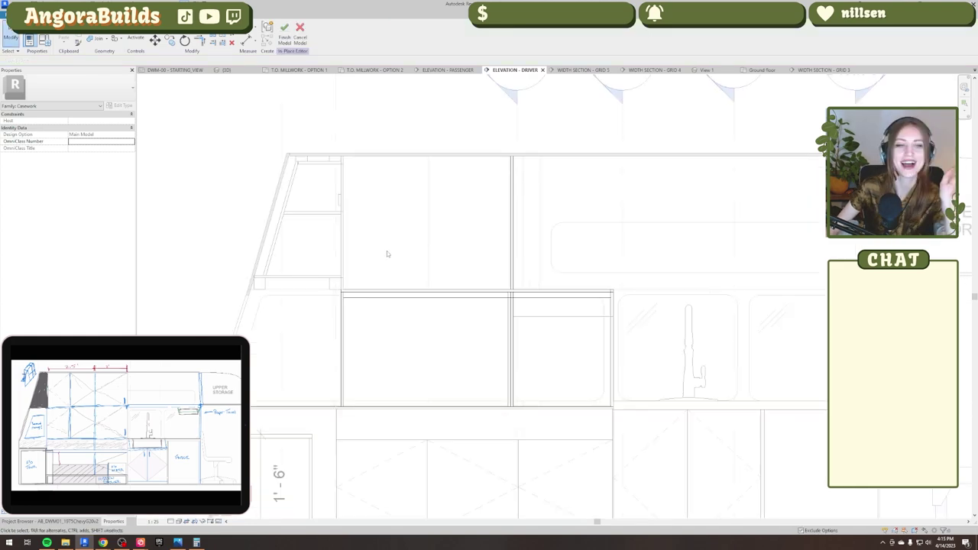
Try to copy the upper divider to another position along the shelf in the driver elevation.
left_click(511, 258)
key("m")
key("v")
scroll(487, 273, "up", 3)
left_click(528, 304)
left_click(523, 303)
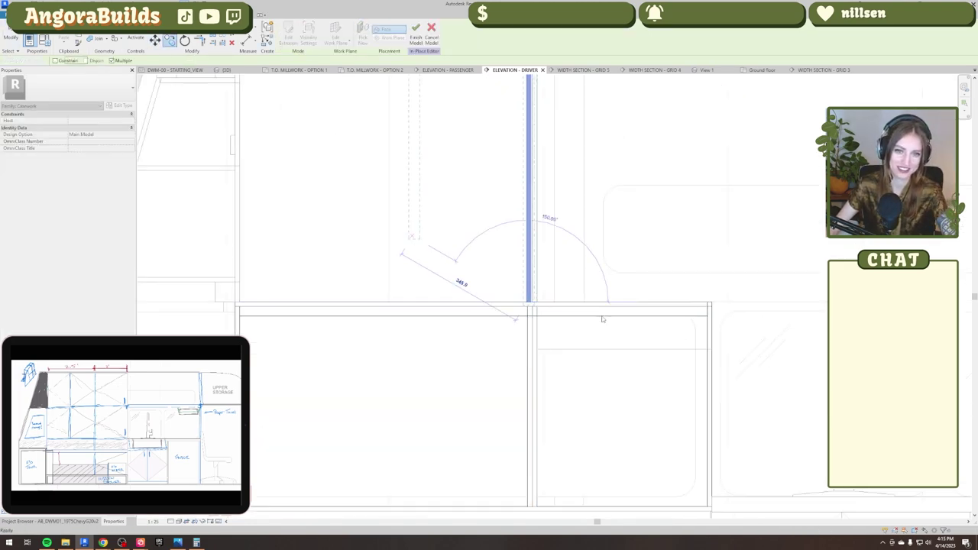
scroll(585, 318, "up", 4)
key("a")
key("l")
left_click(461, 284)
key("Escape")
Edit the sink-side end panel's boundary so it extends above the shelf to the ceiling, and finish the sketch.
left_click(227, 71)
middle_click_drag(464, 341, 572, 311, "shift")
scroll(572, 311, "up", 2)
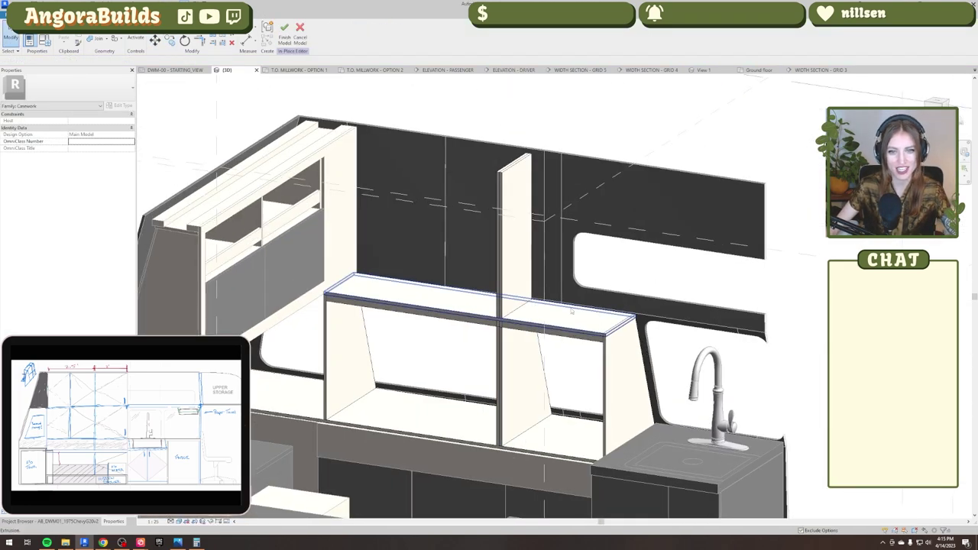
double_click(628, 382)
middle_click_drag(688, 343, 555, 376)
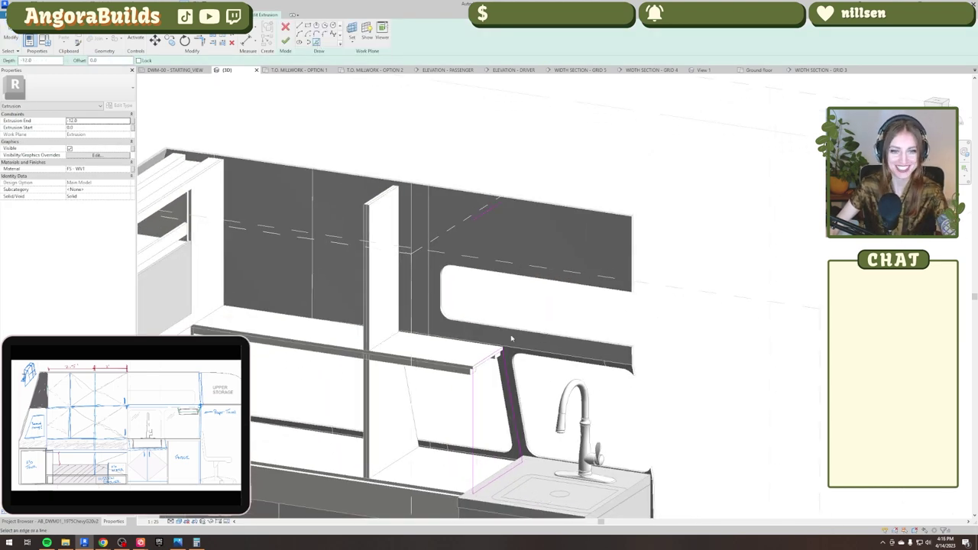
key("t")
key("r")
left_click(473, 388)
left_click(485, 209)
scroll(489, 331, "up", 4)
left_click(522, 380)
scroll(496, 393, "down", 3)
left_click(285, 41)
scroll(602, 331, "down", 3)
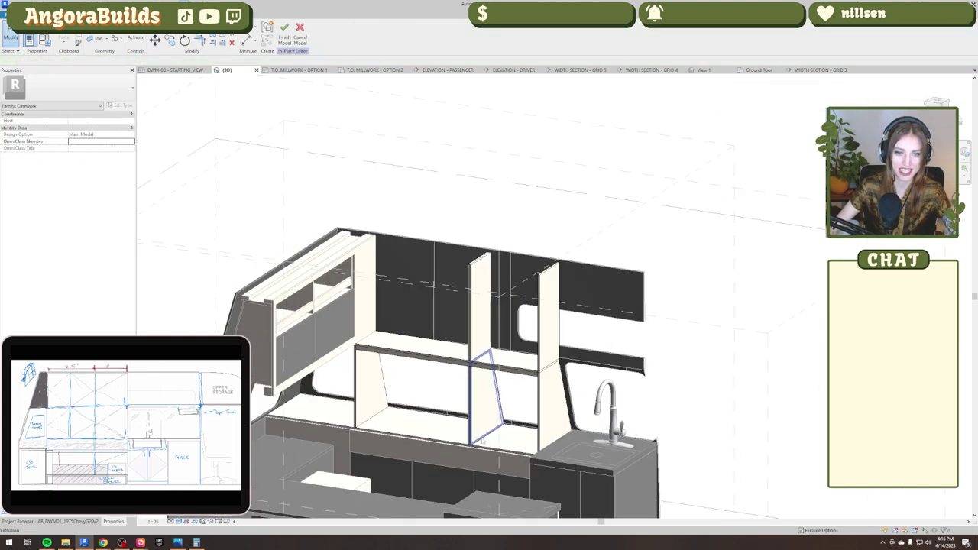
Copy the front and rear rails under the shelf up to the ceiling in the grid 4 width section.
middle_click_drag(482, 441, 426, 382, "shift")
middle_click_drag(558, 393, 515, 349, "shift")
left_click(652, 71)
left_click(439, 495)
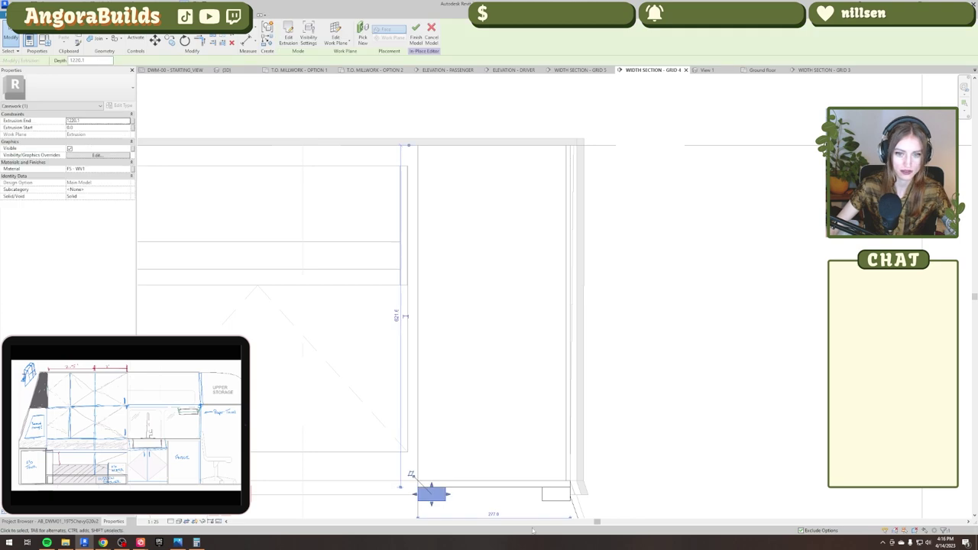
left_click(557, 494)
middle_click_drag(450, 502, 424, 444)
left_click(412, 439, "ctrl")
key("c")
key("o")
left_click(406, 431)
middle_click_drag(406, 268, 403, 419)
left_click(426, 215)
key("Escape")
key("Escape")
Move the copied rear rail into the rear corner at the ceiling.
scroll(511, 219, "up", 2)
left_click(557, 232)
key("m")
key("v")
scroll(586, 214, "down", 3)
Duplicate the shaker-style door front's type as 12mm Thick for the door in the upper compartment.
left_click(227, 71)
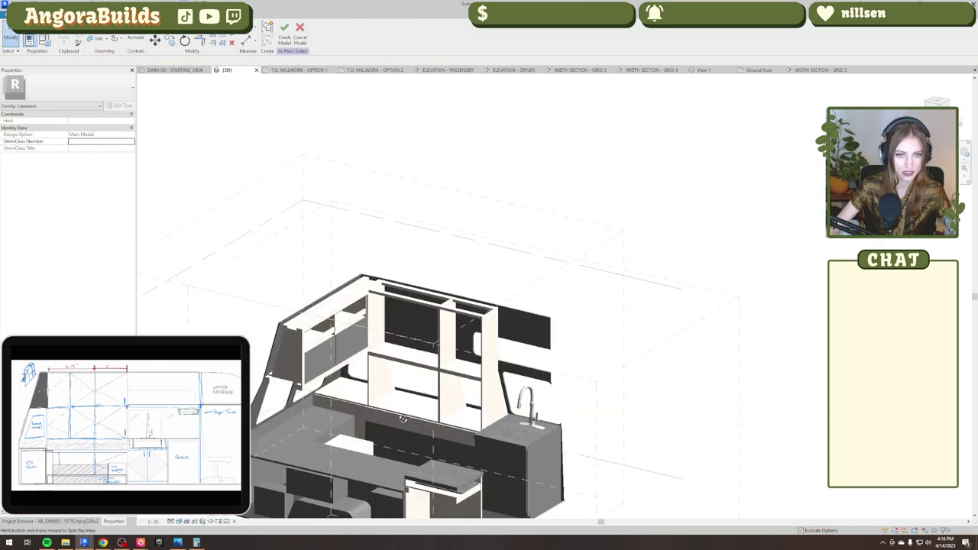
scroll(403, 419, "up", 4)
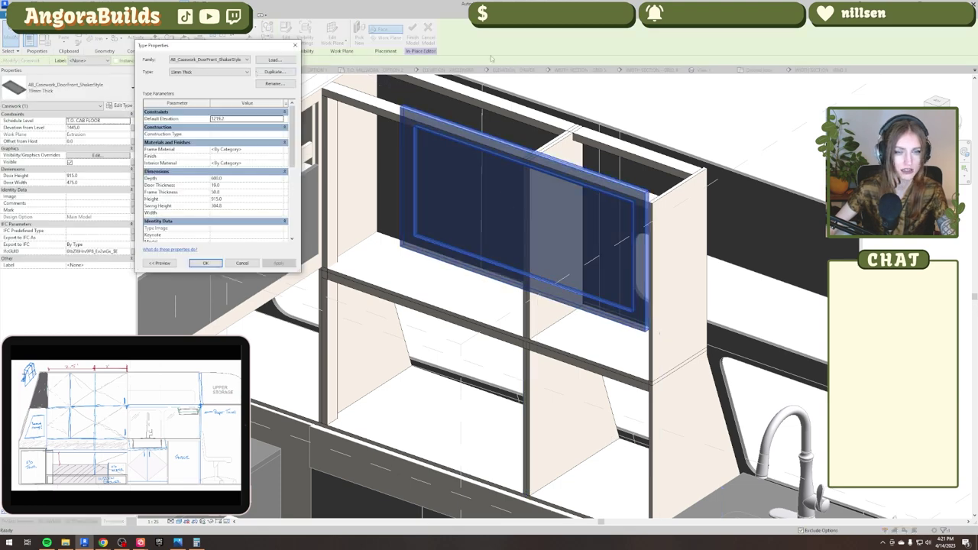
left_click(274, 71)
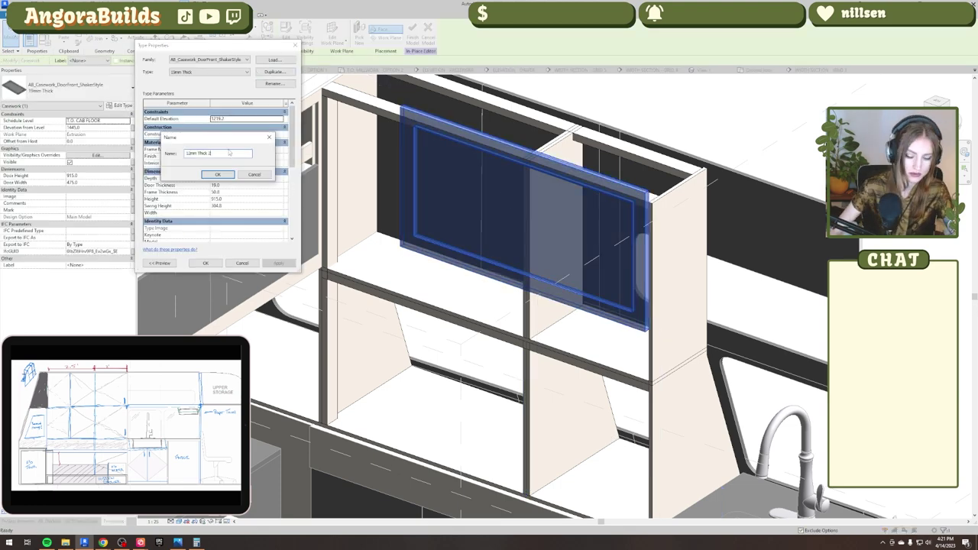
left_click(213, 175)
left_click(205, 263)
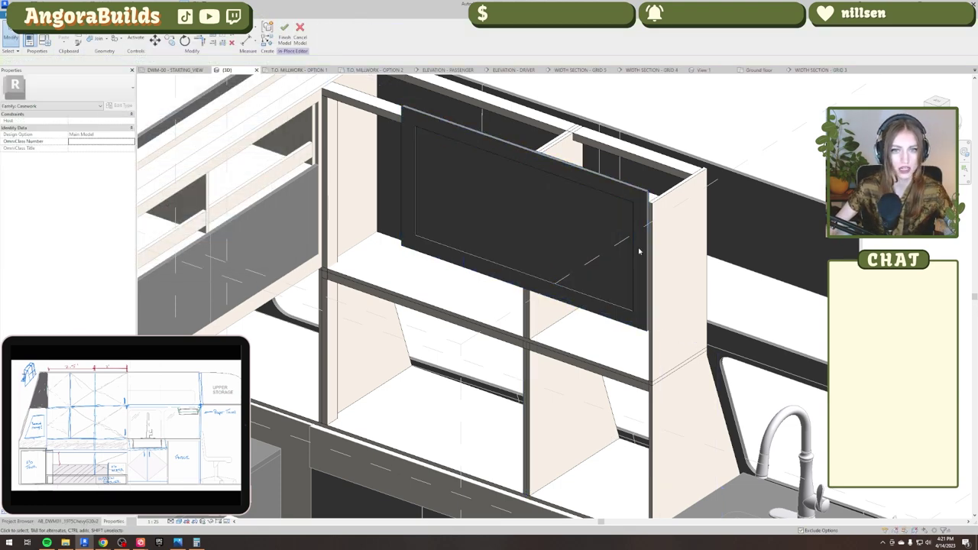
Move the door front into the lower sink-side bay in the driver elevation and align its edges with the bay.
left_click(514, 70)
left_click(621, 211)
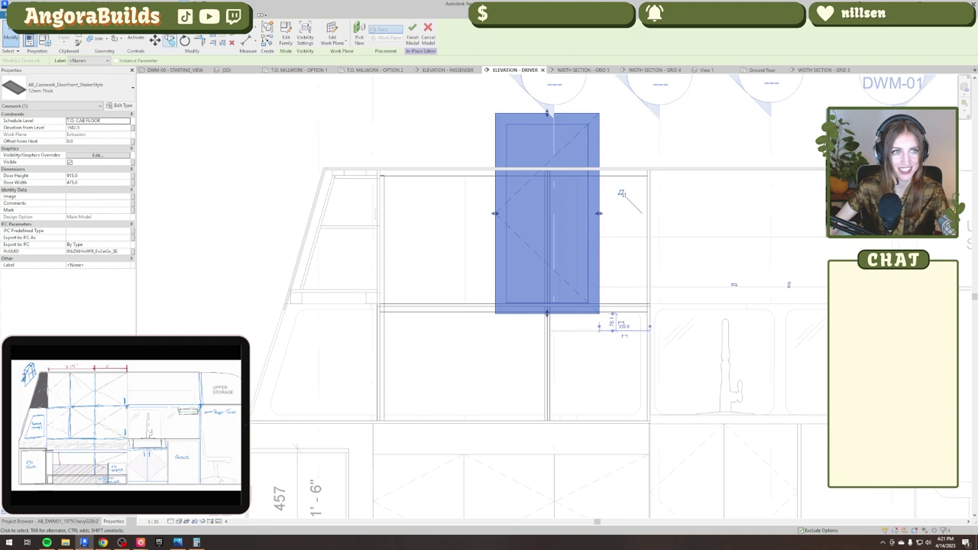
scroll(517, 396, "up", 3)
key("m")
key("v")
left_click(476, 225)
left_click(579, 445)
scroll(579, 445, "down", 1)
left_click_drag(632, 336, 632, 335)
left_click(501, 377)
scroll(500, 378, "up", 1)
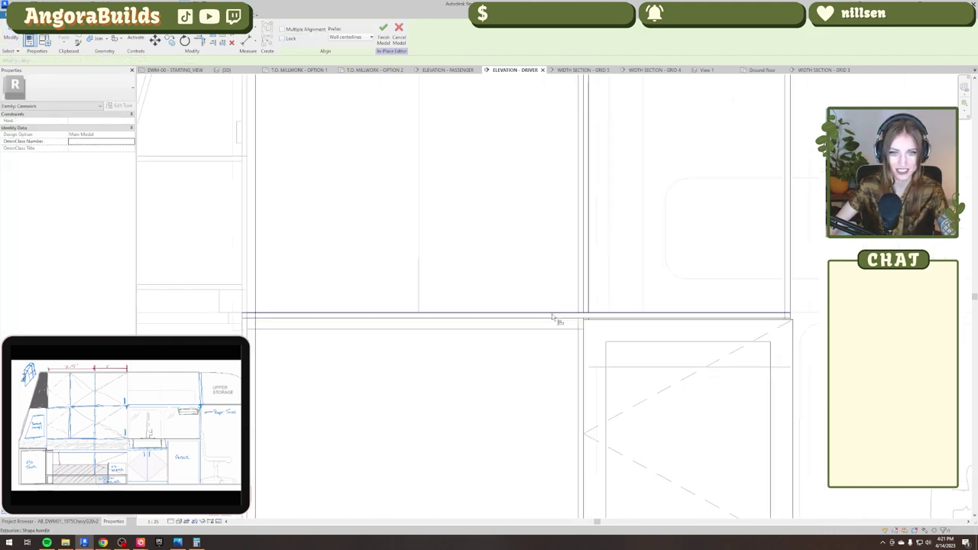
middle_click_drag(791, 294, 539, 188)
scroll(621, 318, "down", 2)
Copy the lower sink-side door front up into the bay above it.
left_click(509, 309)
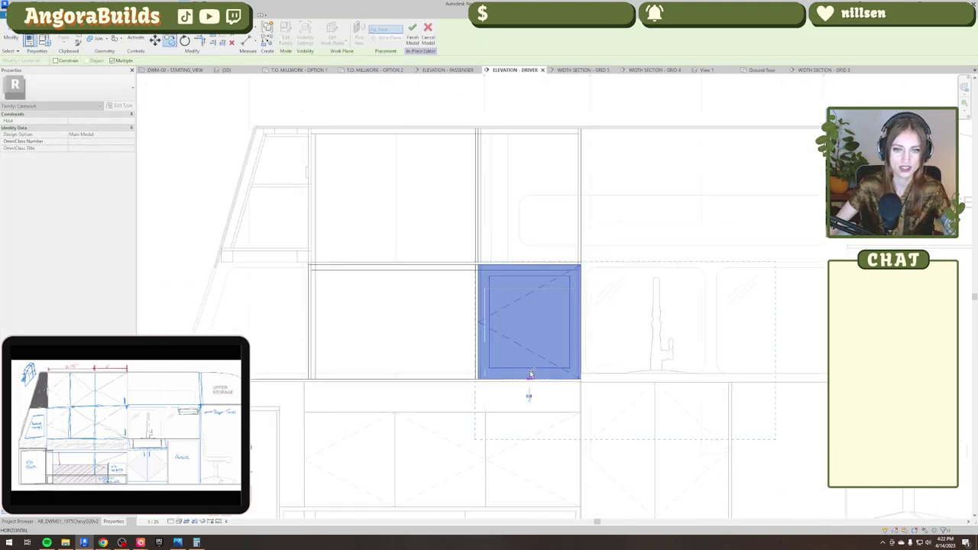
scroll(527, 394, "up", 2)
key("Escape")
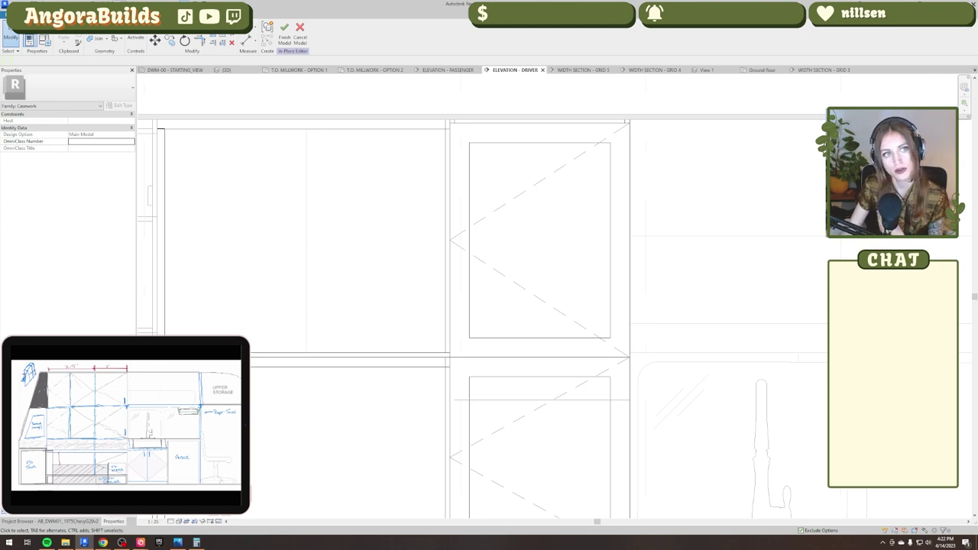
Dimension the gap between the upper door front's top edge and the ceiling.
key("d")
key("i")
left_click(603, 123)
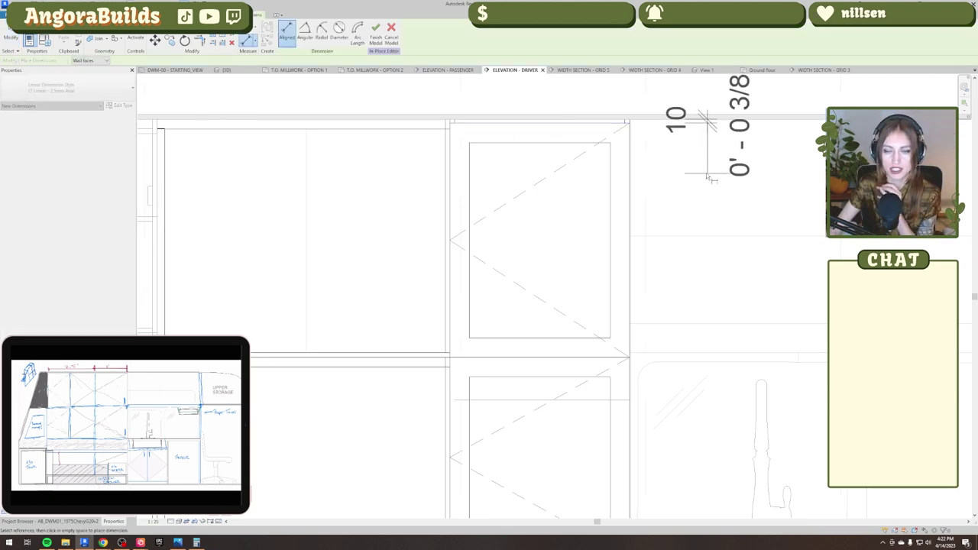
left_click(707, 123)
scroll(649, 191, "up", 1)
Move the upper door front to adjust its gap below the ceiling, and delete the gap dimension.
left_click(579, 198)
key("m")
key("v")
left_click(581, 105)
left_click(649, 144)
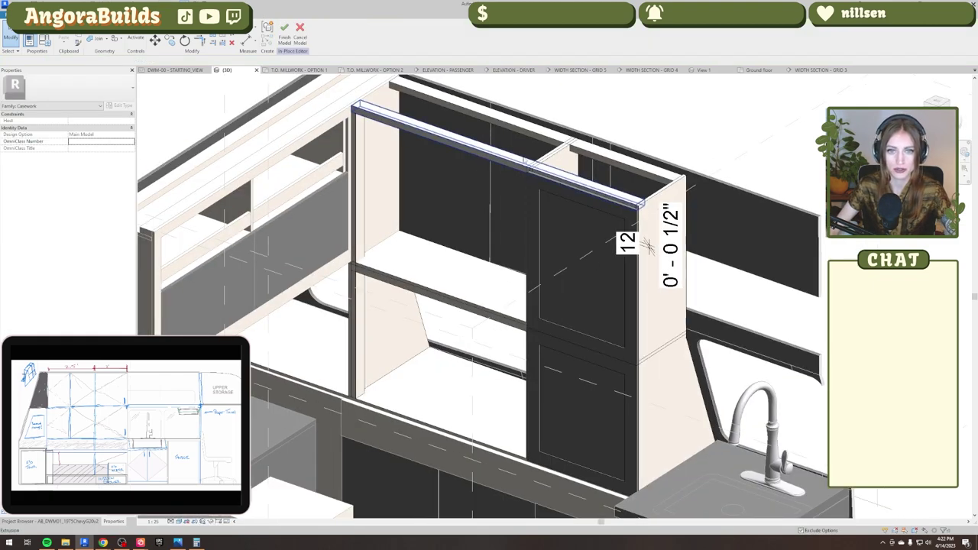
left_click(649, 247)
key("Delete")
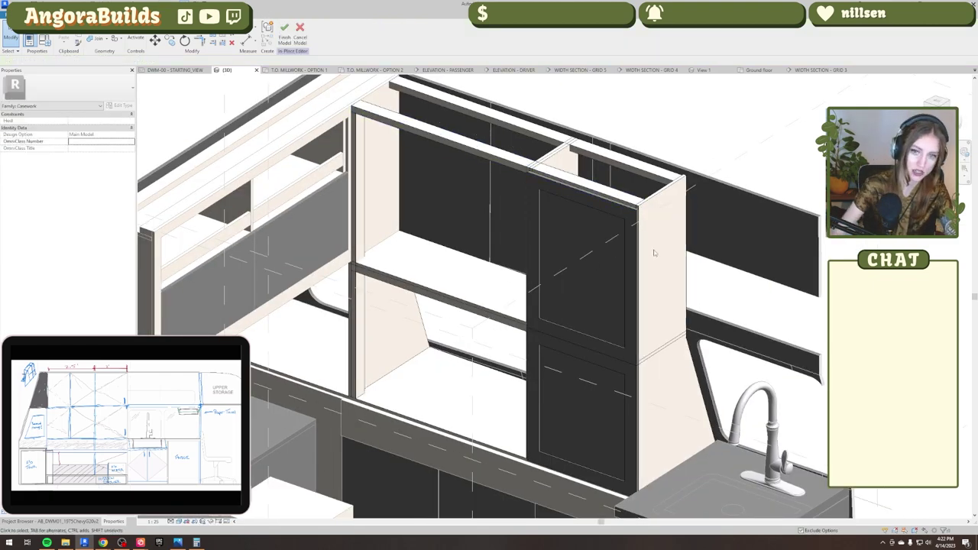
Copy both sink-side door fronts across to the wider bay beside the overhead cabinet in the driver elevation.
scroll(649, 306, "down", 2)
middle_click_drag(658, 409, 614, 359, "shift")
left_click(588, 314)
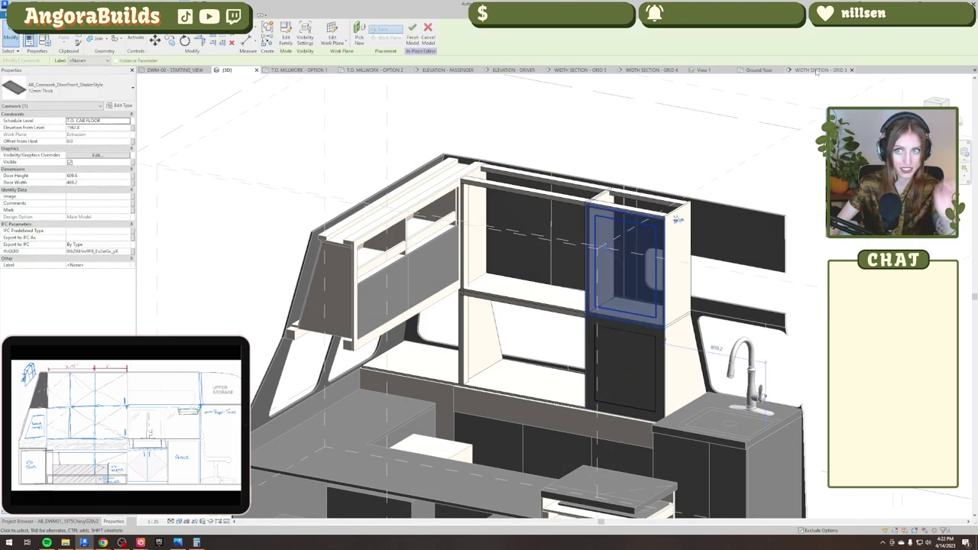
left_click(514, 70)
scroll(679, 247, "down", 2)
left_click(649, 363, "ctrl")
scroll(305, 302, "up", 2)
key("c")
key("o")
left_click(670, 340)
left_click(283, 340)
scroll(318, 342, "down", 2)
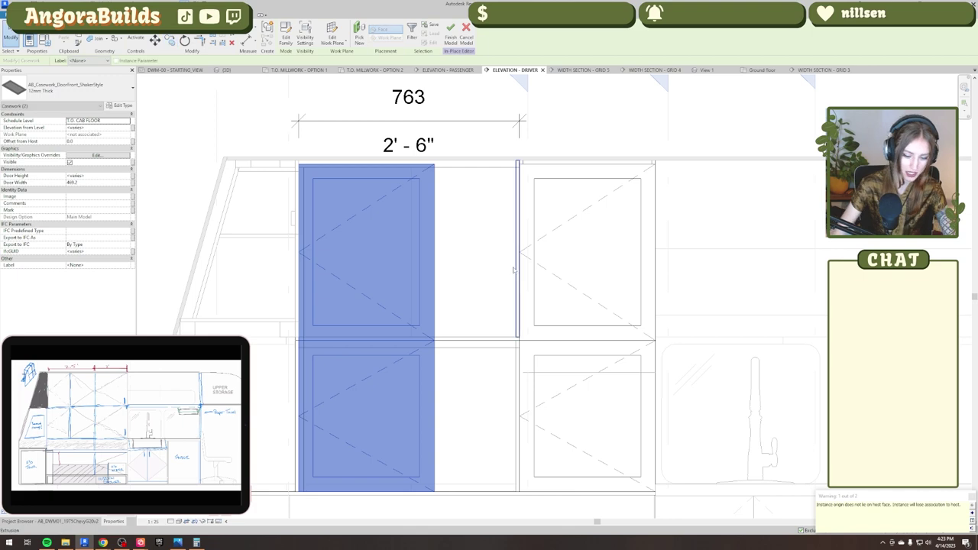
key("Escape")
Set the width of the single tall door front in the wider bay to =2.5'/2.
scroll(377, 308, "down", 2)
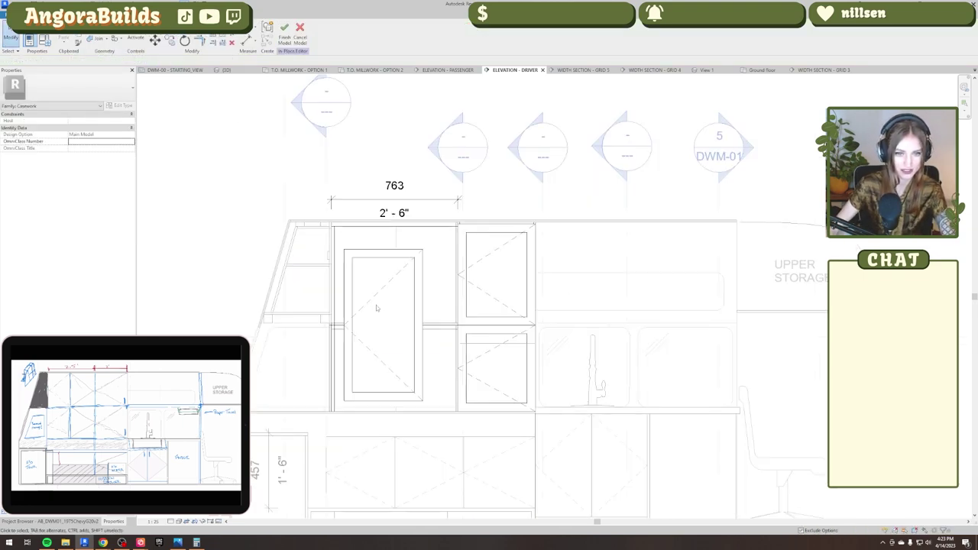
middle_click_drag(440, 446, 624, 434)
scroll(688, 328, "up", 2)
left_click(489, 245)
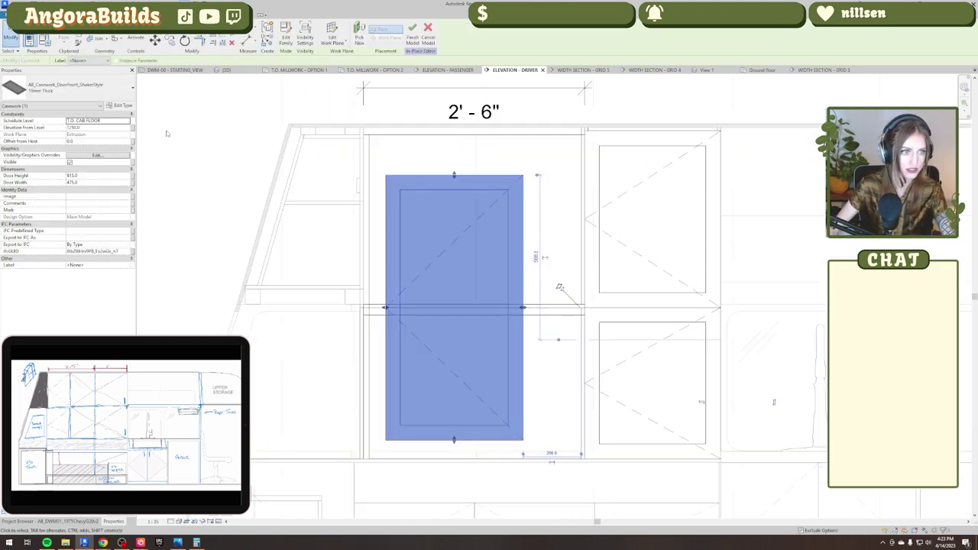
left_click(87, 190)
left_click(96, 182)
type("=2.5'/2")
key("Return")
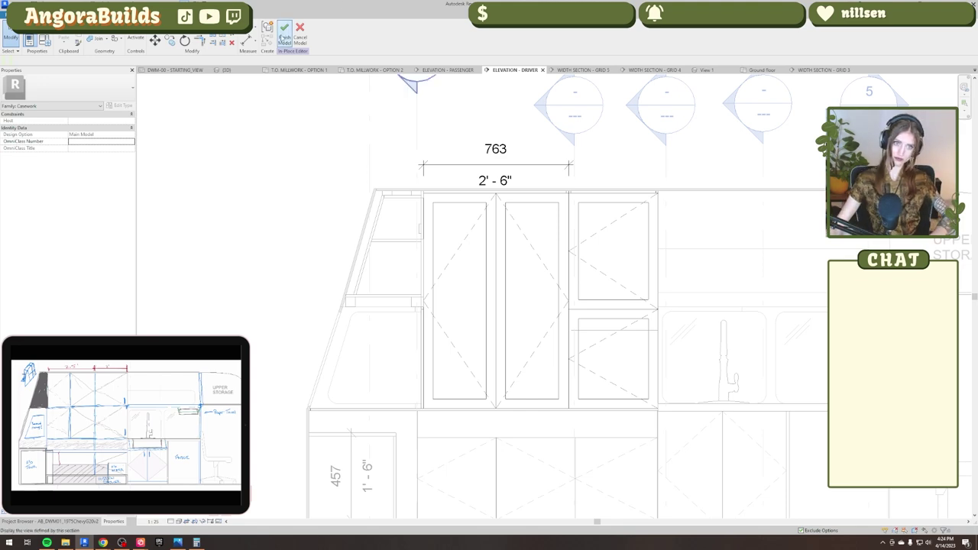
Finish the in-place casework model and dismiss the save reminder without saving.
left_click(283, 39)
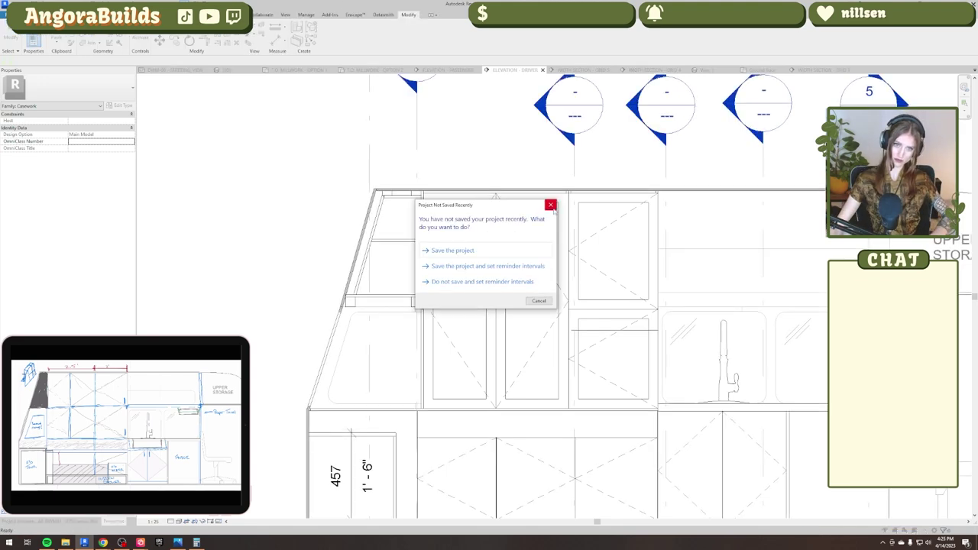
left_click(551, 206)
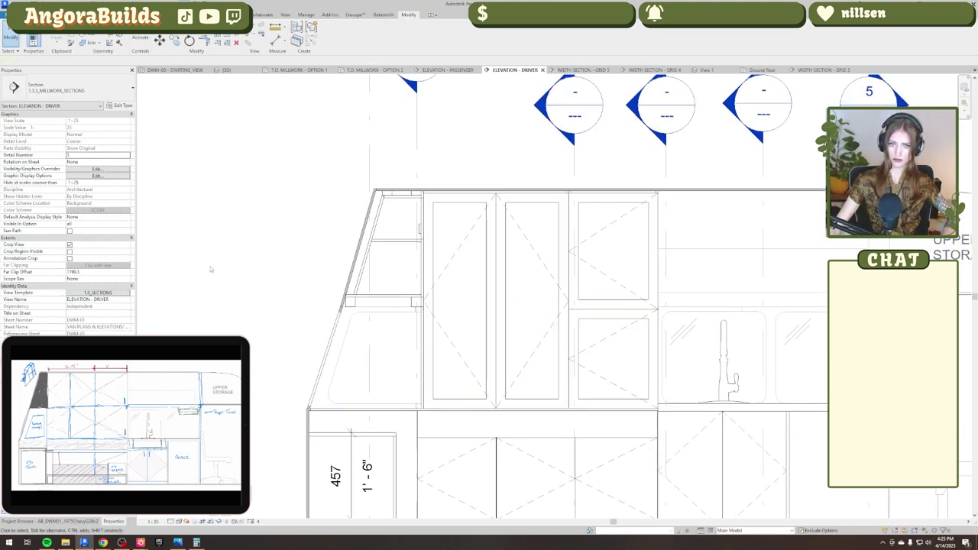
left_click(227, 71)
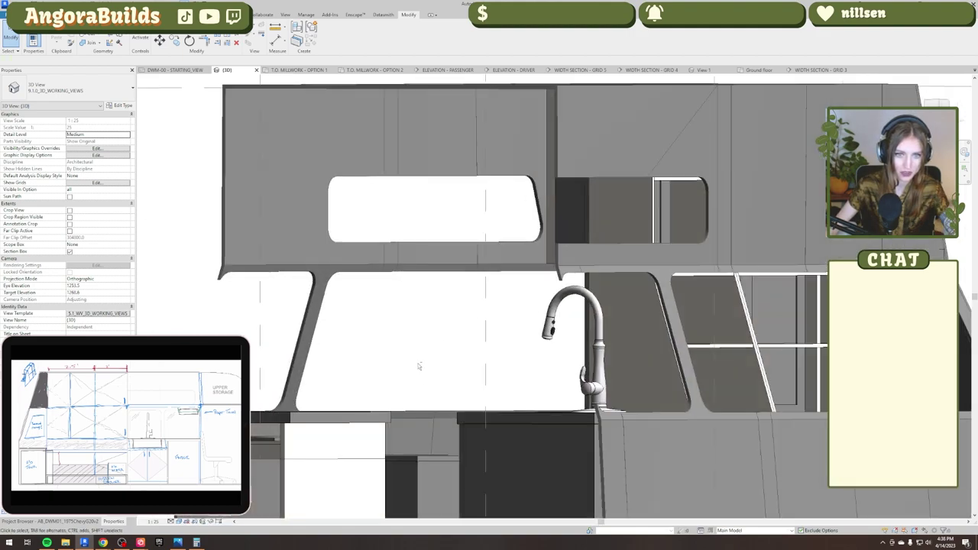
Open the full-height storage casework for in-place editing and align its outer end panel along the ledge at its base.
scroll(467, 355, "down", 4)
middle_click_drag(464, 356, 495, 394, "shift")
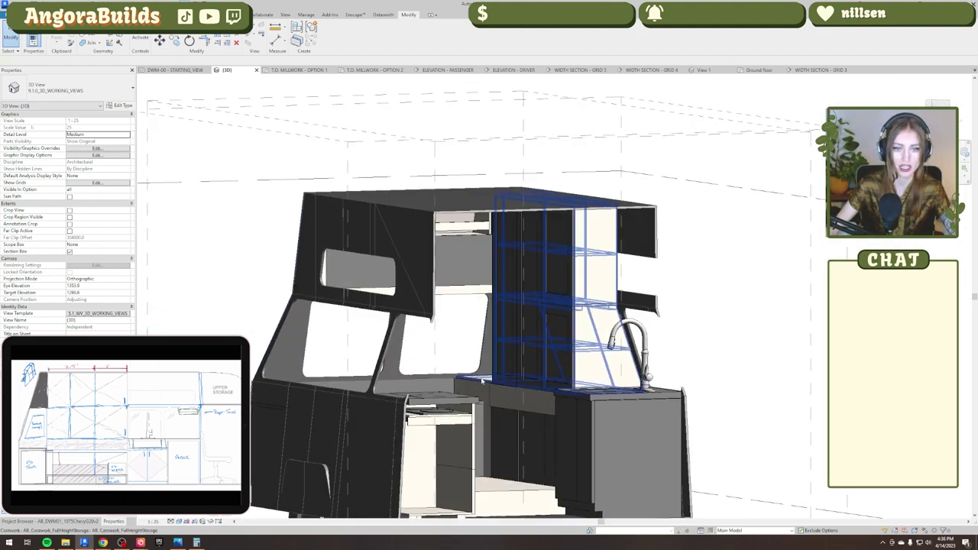
left_click(469, 376)
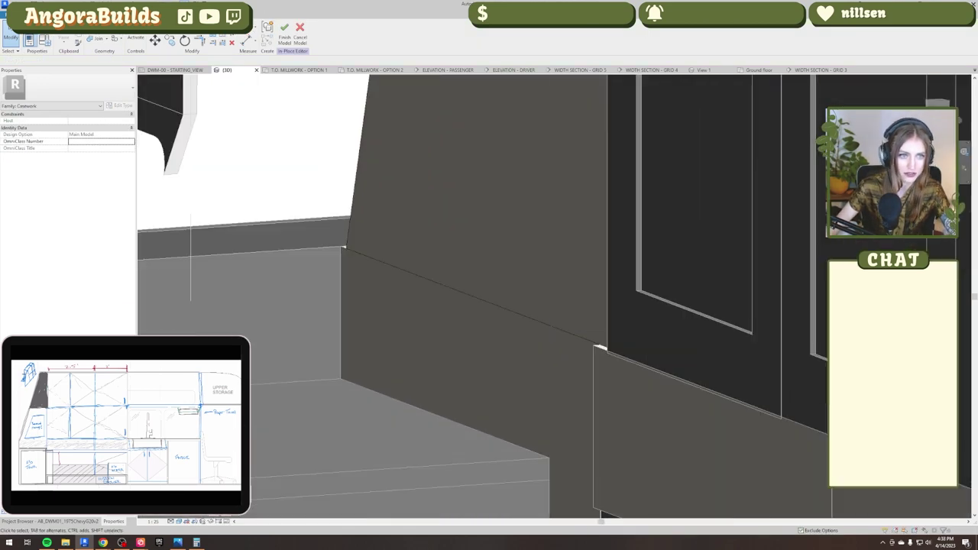
key("a")
key("l")
left_click(359, 254)
scroll(618, 425, "down", 2)
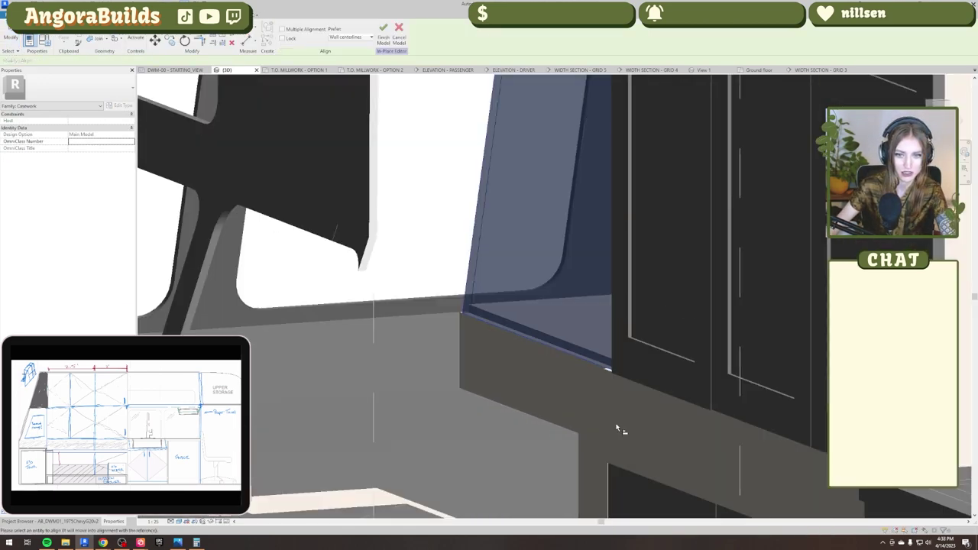
middle_click_drag(618, 428, 467, 328)
key("Escape")
key("Escape")
Check the end panel's back corner beside the window opening and finish the in-place casework model.
left_click(332, 224)
middle_click_drag(332, 224, 546, 292, "shift")
scroll(454, 140, "up", 2)
key("Escape")
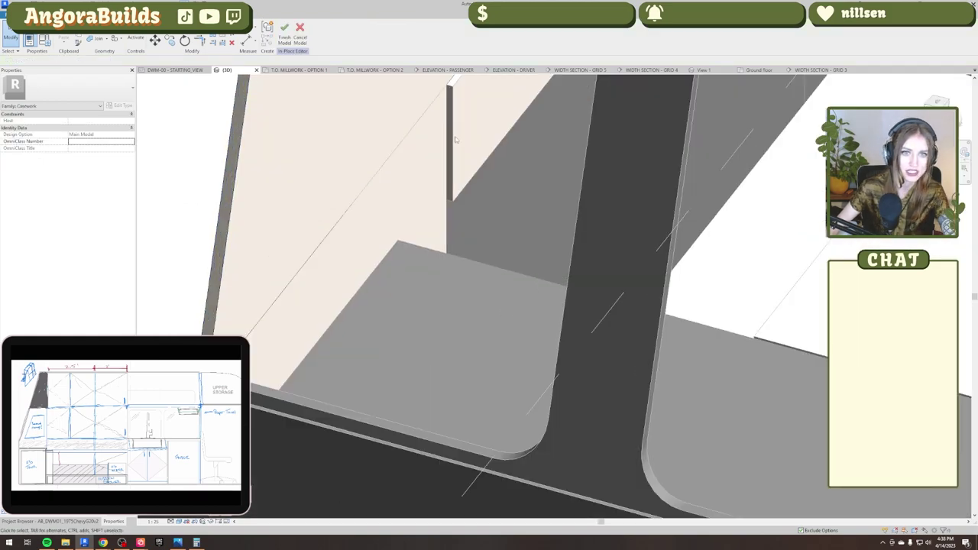
scroll(478, 190, "down", 3)
middle_click_drag(479, 190, 467, 281, "shift")
scroll(467, 281, "down", 3)
left_click(284, 32)
scroll(491, 249, "down", 2)
middle_click_drag(551, 206, 491, 249, "shift")
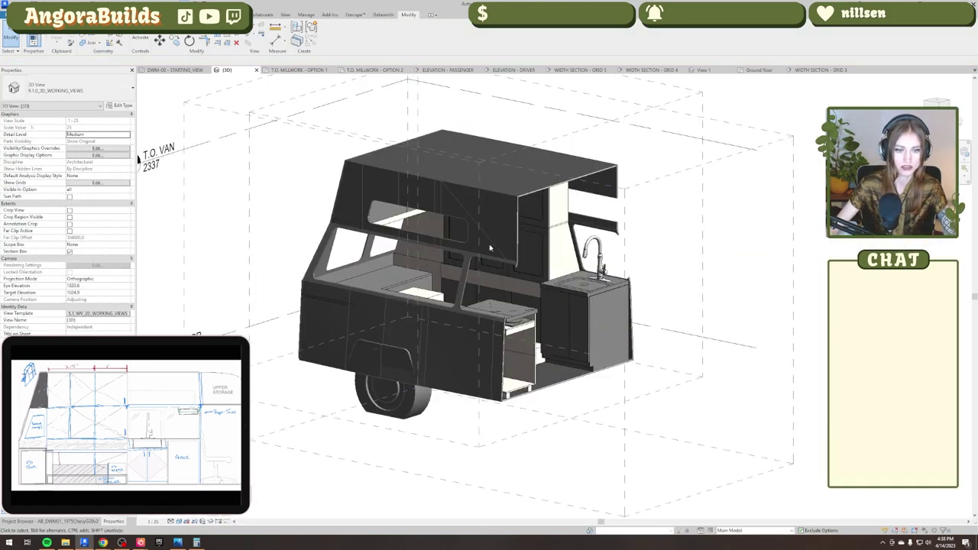
Pull the passenger-side face of the section box inward to cut away that side of the van.
left_click(480, 417)
left_click_drag(332, 274, 393, 256)
key("Escape")
Open the casework visible through the window opening for in-place editing and view its panels and shelves.
scroll(397, 259, "up", 3)
middle_click_drag(483, 365, 565, 337, "shift")
left_click(505, 393)
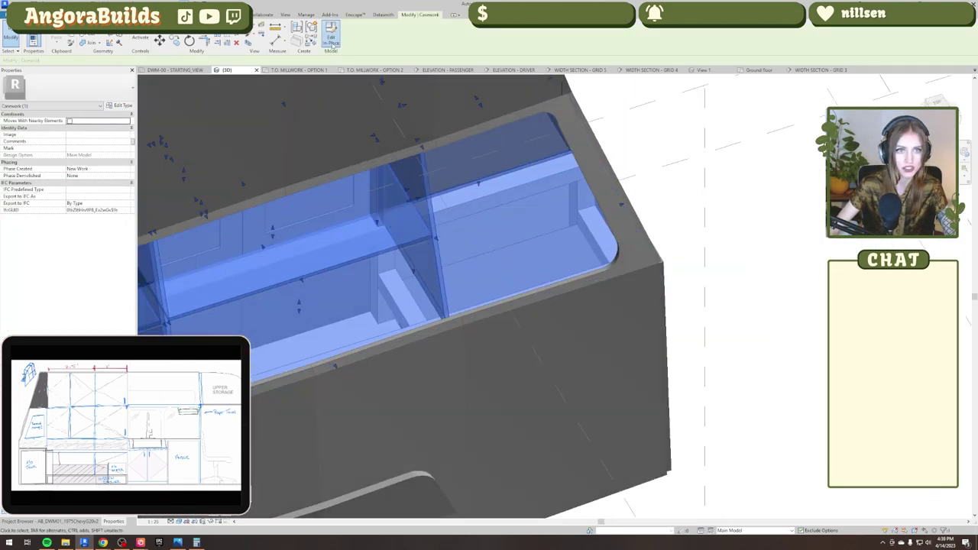
left_click(331, 36)
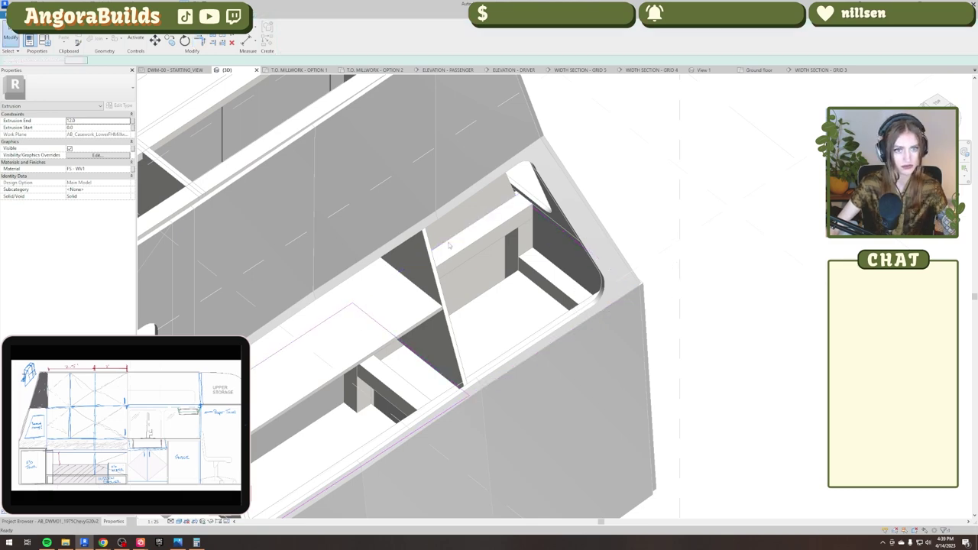
middle_click_drag(489, 321, 572, 384, "shift")
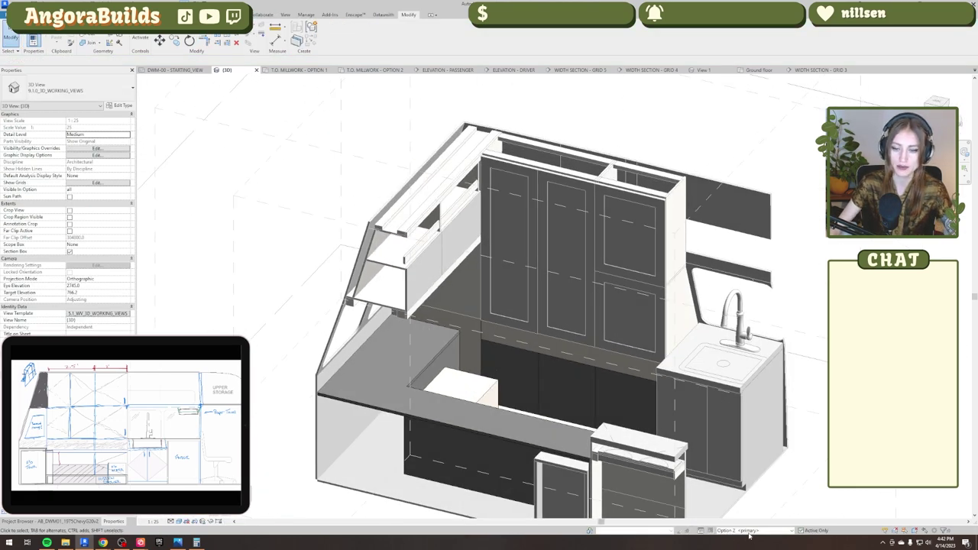
Under design option Option 3, stretch the drawer front below the tall doors to the van's rear edge, about 1830 mm wide.
left_click(735, 524)
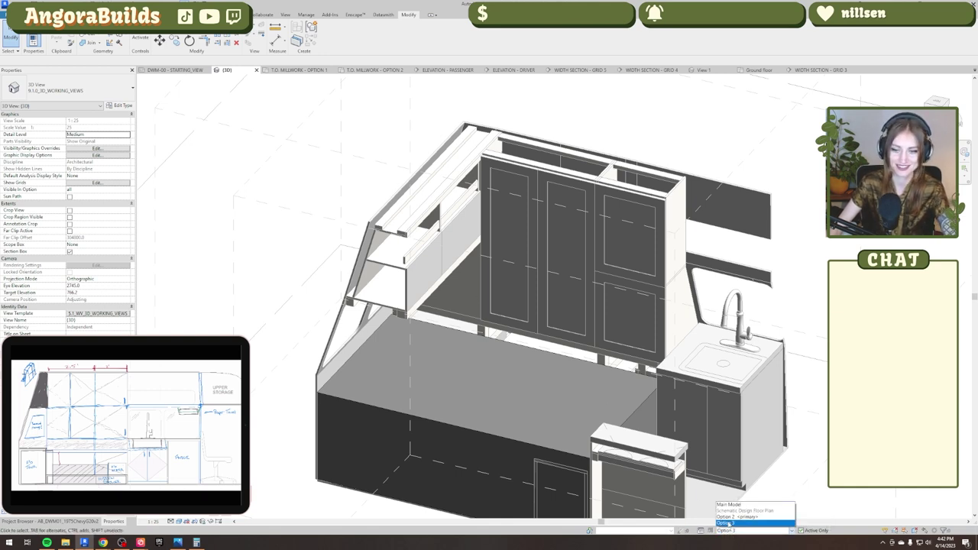
left_click(736, 517)
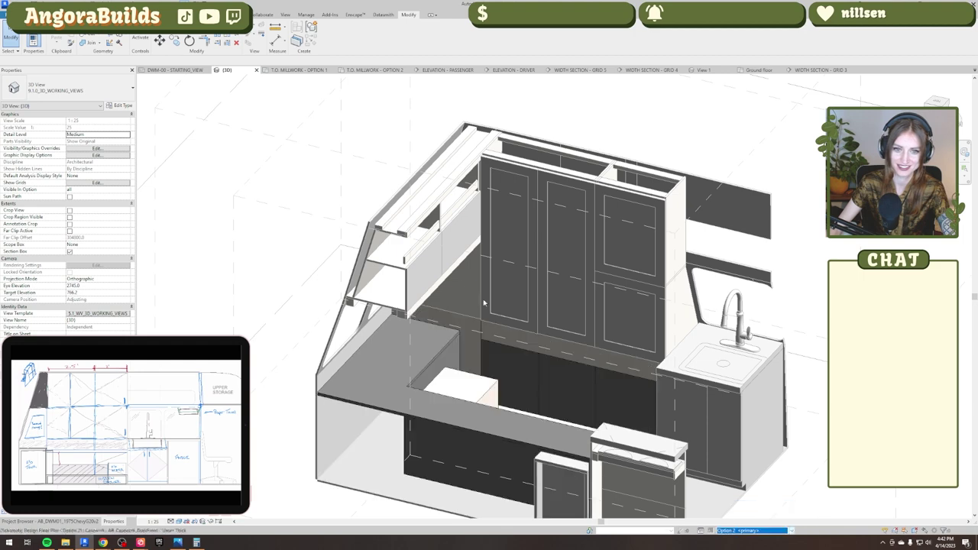
left_click(486, 342)
scroll(484, 345, "up", 4)
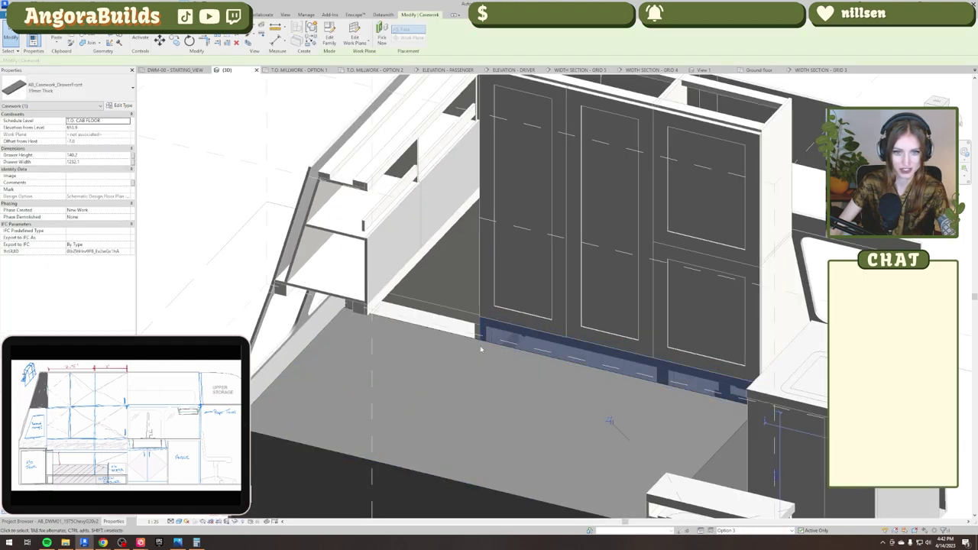
left_click(507, 70)
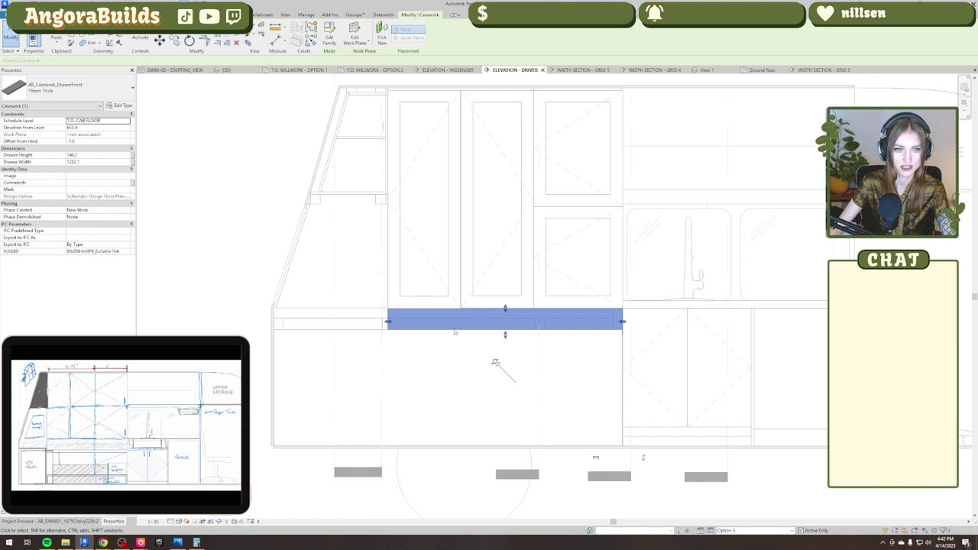
left_click_drag(388, 322, 274, 329)
key("Escape")
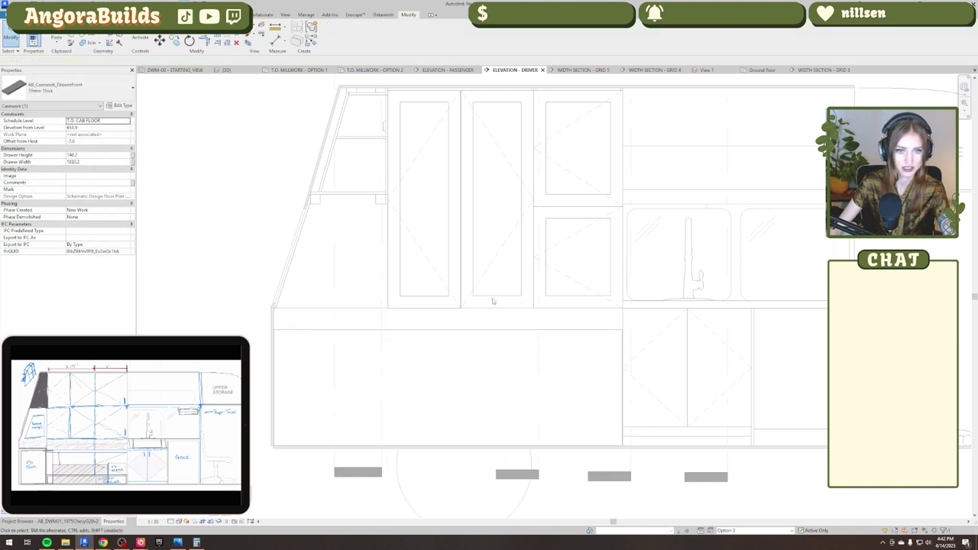
Examine the extended drawer front in the driver elevation and in 3D, together with the generic block below it.
scroll(696, 311, "down", 2)
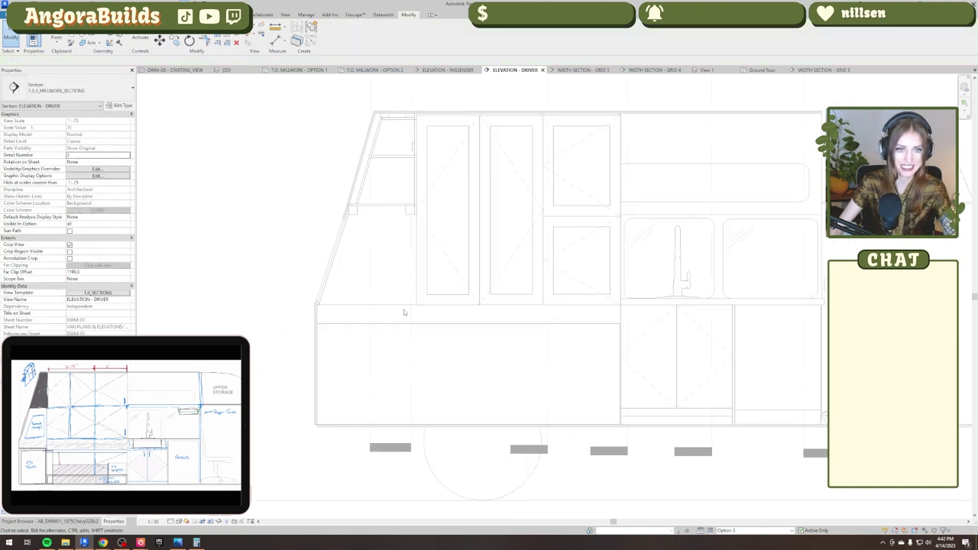
scroll(325, 309, "down", 2)
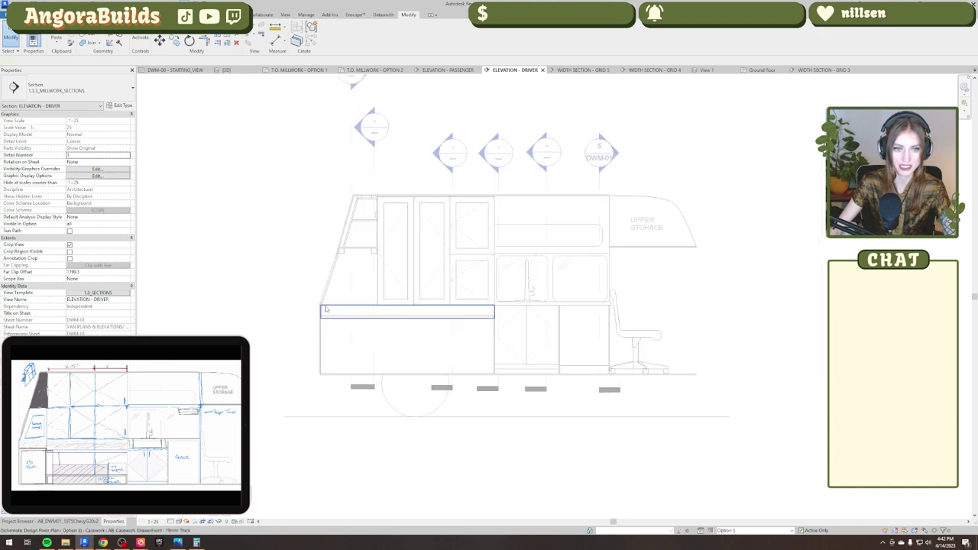
scroll(283, 296, "down", 1)
middle_click_drag(433, 231, 520, 273)
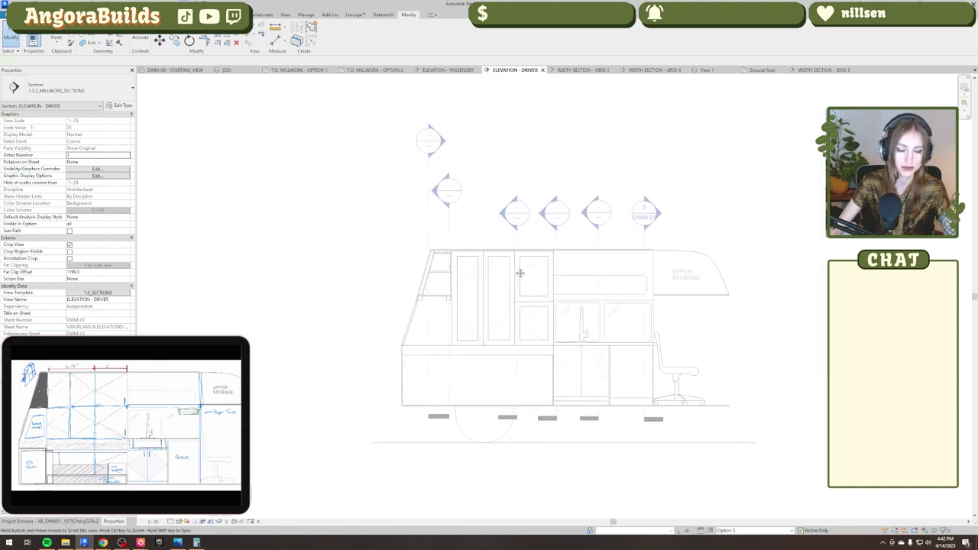
key("ctrl+Tab")
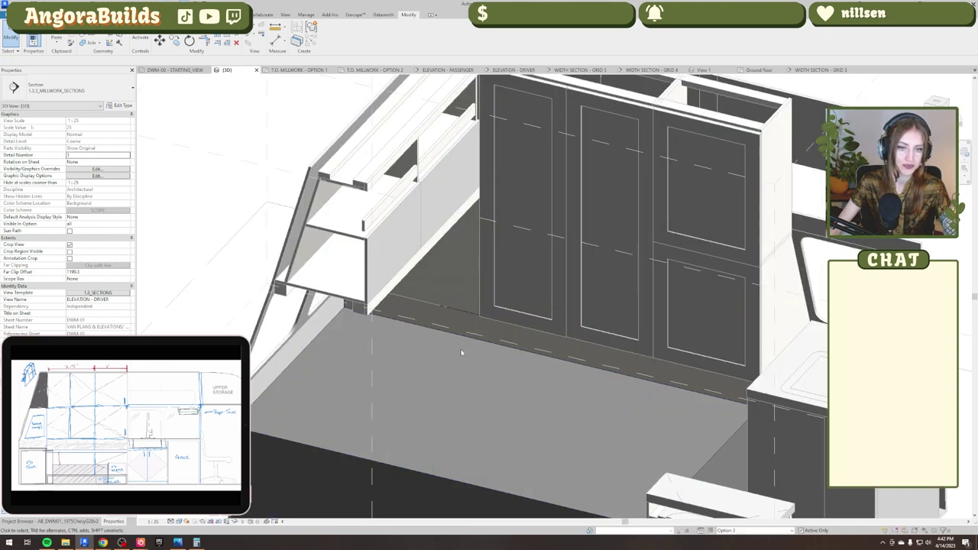
left_click(527, 399)
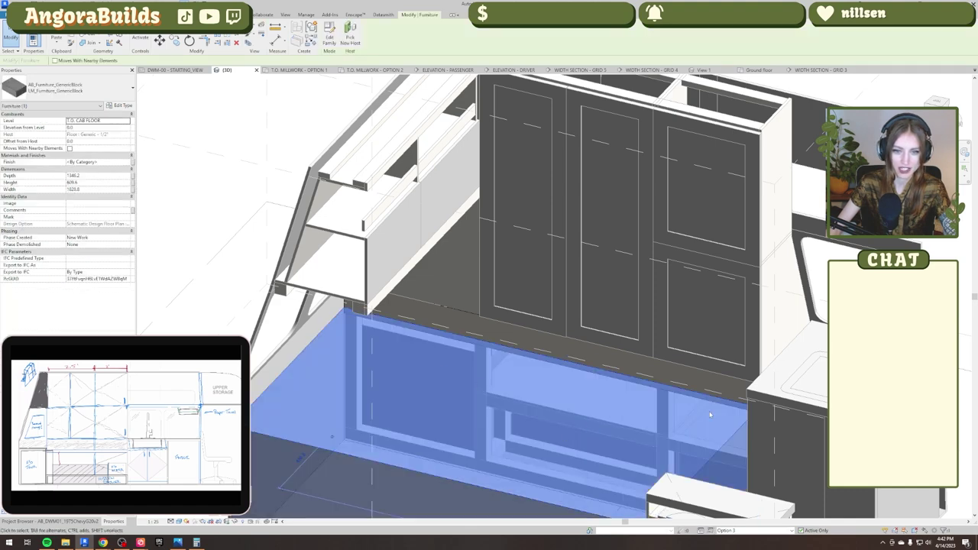
middle_click_drag(377, 420, 480, 454, "shift")
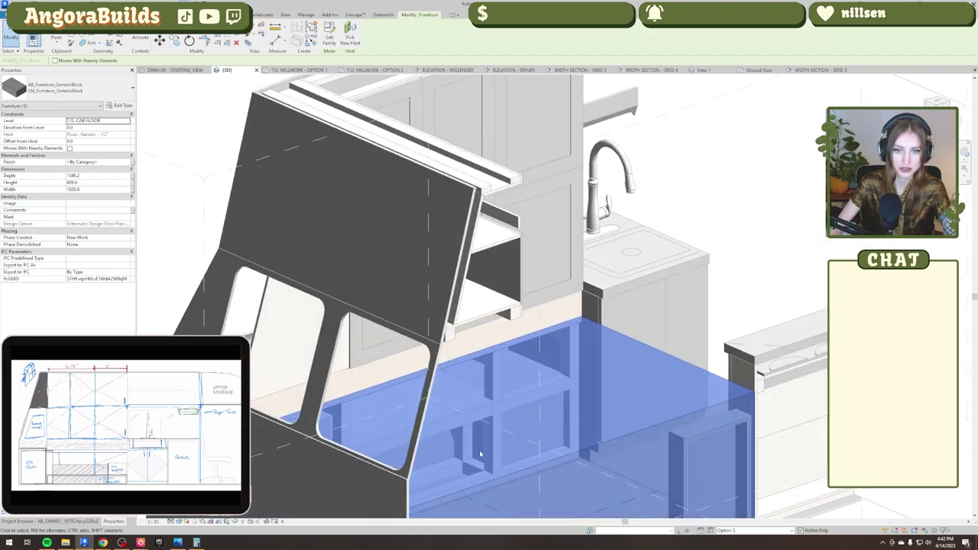
middle_click_drag(552, 451, 671, 498, "shift")
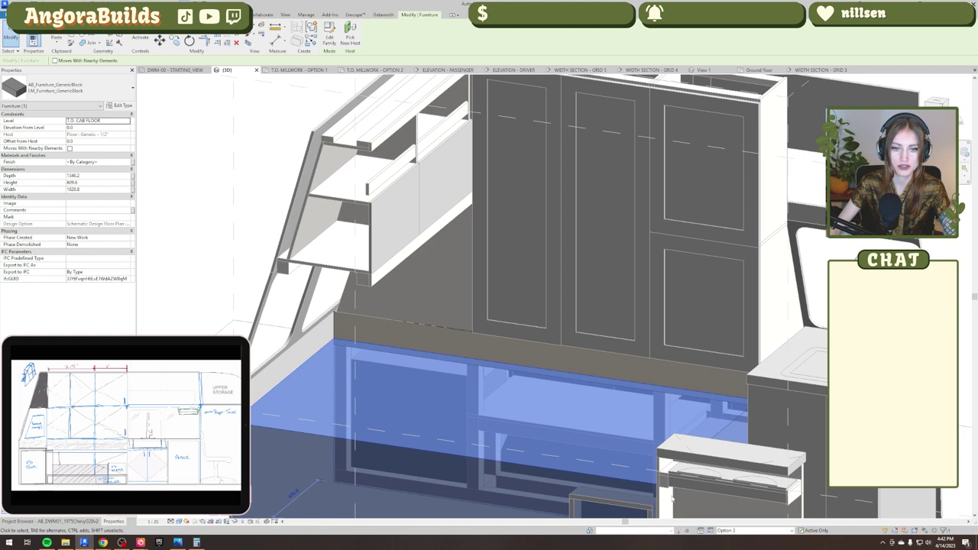
middle_click_drag(462, 395, 542, 345, "shift")
key("Escape")
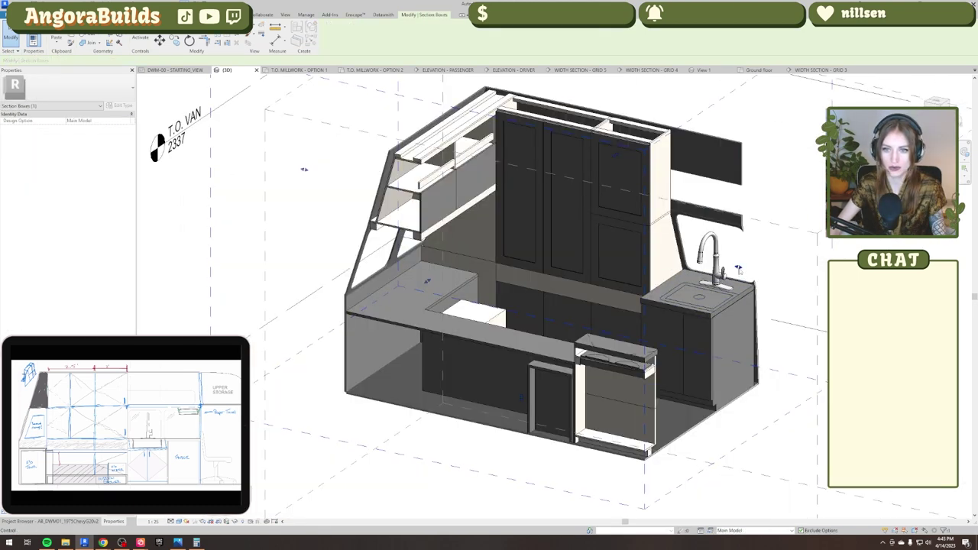
Extend the section box past the sink end of the van and select the fridge-and-sink casework.
left_click_drag(738, 269, 751, 337)
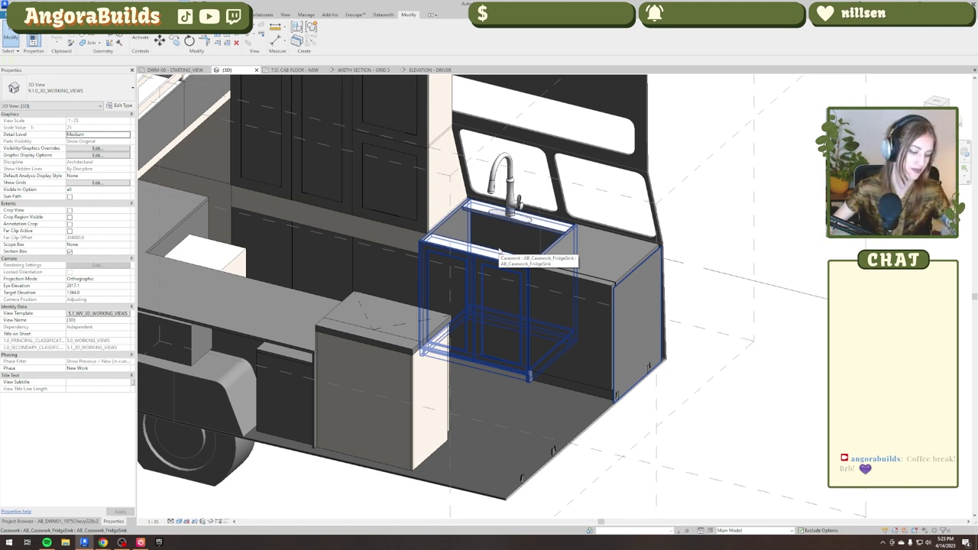
left_click(500, 250)
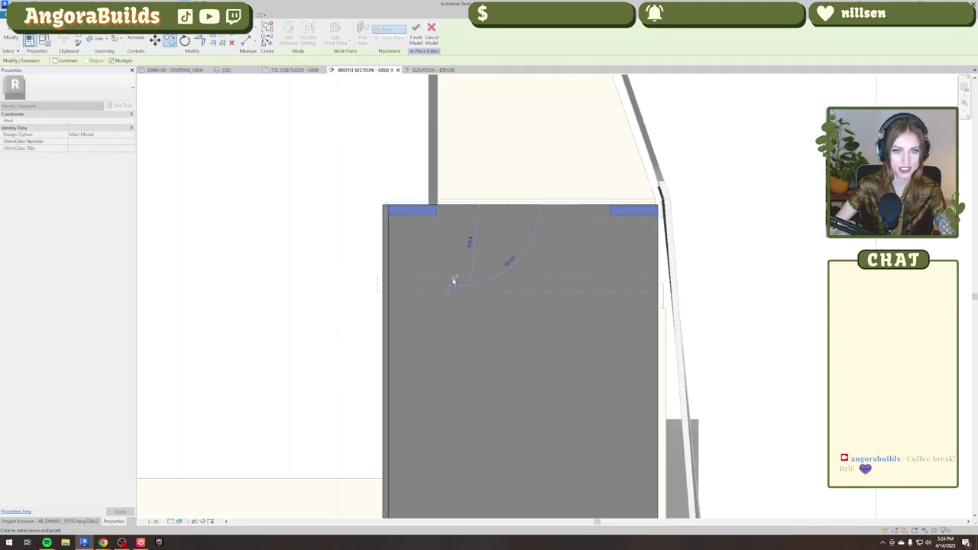
Copy the two top stretchers of the sink cabinet below its new horizontal panel and open the top pair's extrusion for editing.
middle_click_drag(456, 312, 435, 184)
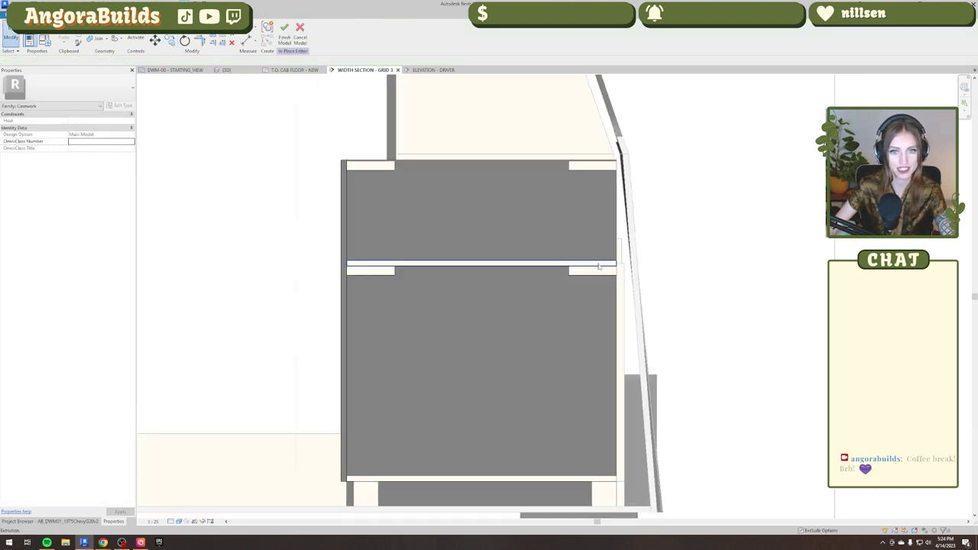
double_click(386, 175)
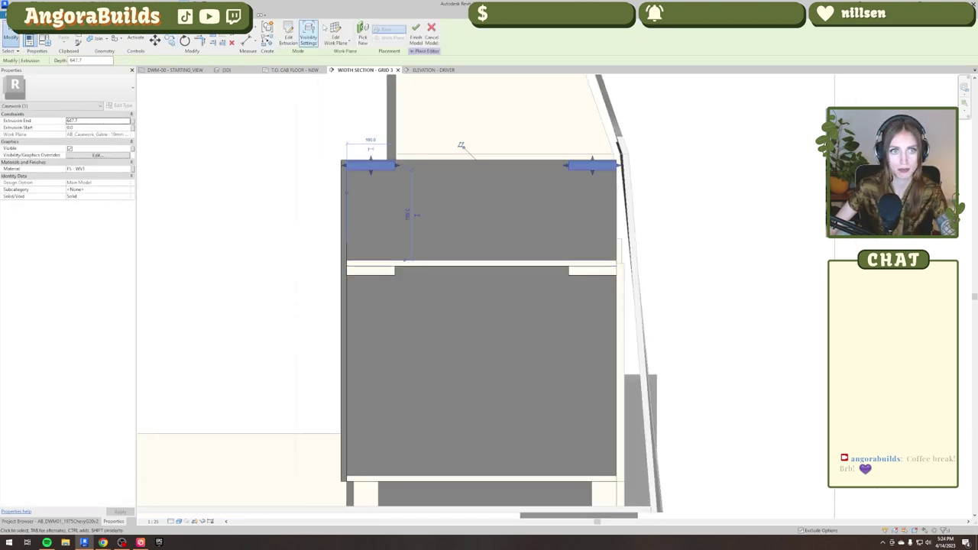
left_click(285, 41)
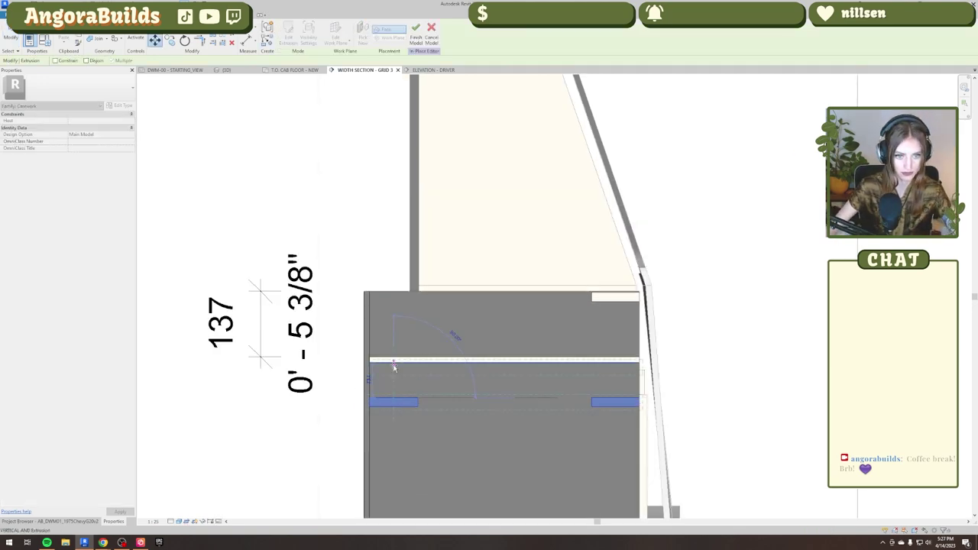
Move the copied stretchers up against the underside of the horizontal panel and check the cabinet in 3D.
left_click(373, 366)
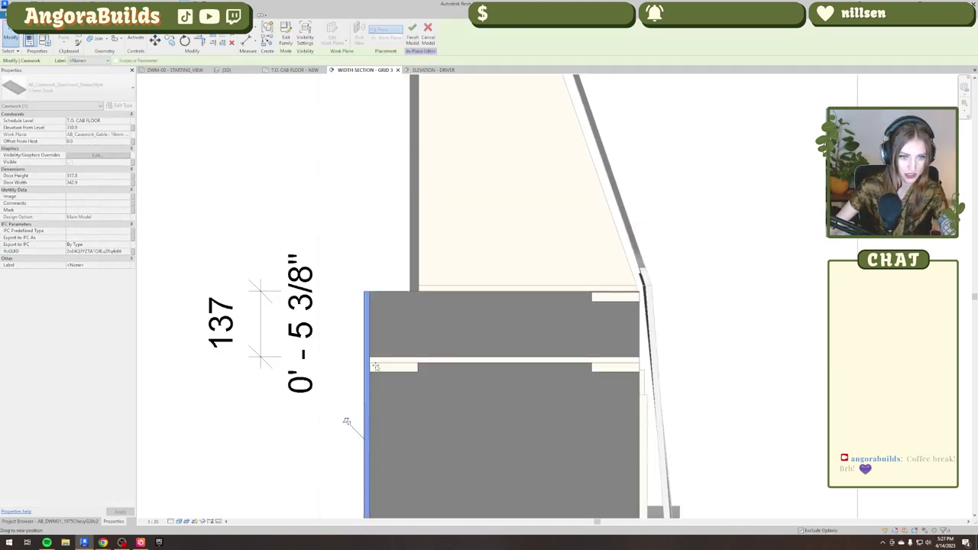
key("Escape")
scroll(484, 341, "down", 2)
left_click(226, 71)
scroll(451, 259, "up", 2)
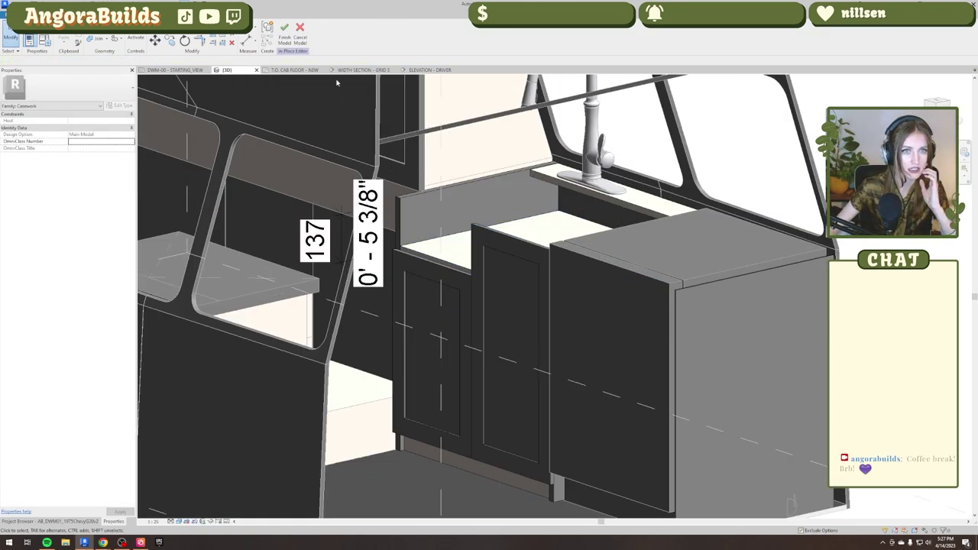
Align the top of the taller sink cabinet door with the top of the shortened door beside it in the driver elevation.
left_click(429, 70)
scroll(269, 164, "up", 3)
key("a")
key("l")
left_click(445, 259)
left_click(546, 192)
scroll(539, 319, "down", 3)
left_click(227, 70)
middle_click_drag(474, 182, 505, 190, "shift")
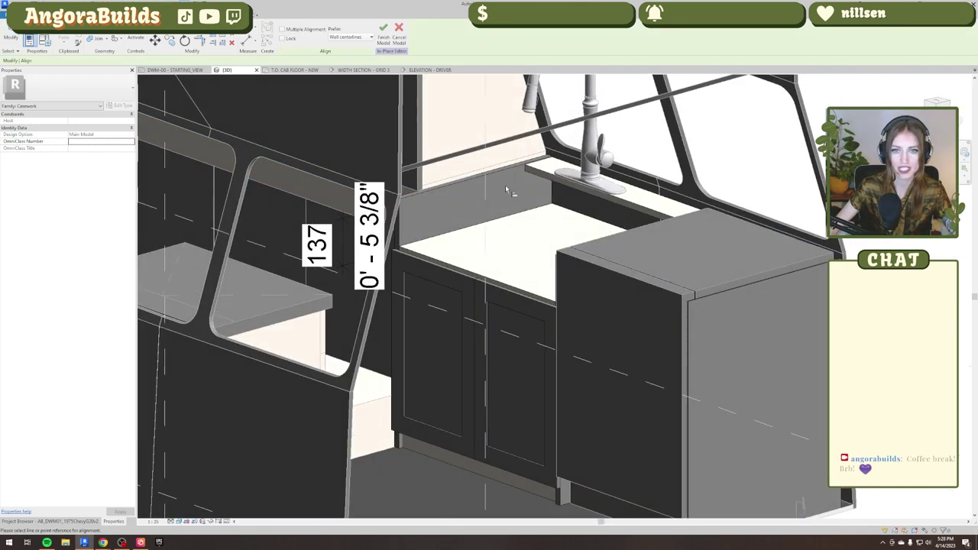
Align the underside of the farmhouse sink with the top of the horizontal panel and select the sink.
scroll(505, 185, "down", 5)
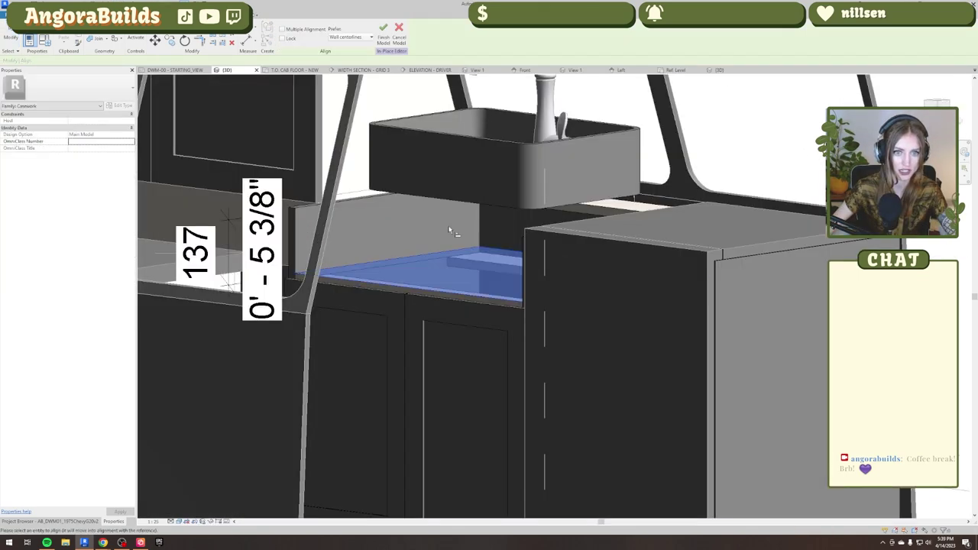
left_click(459, 205)
middle_click_drag(419, 309, 459, 274, "shift")
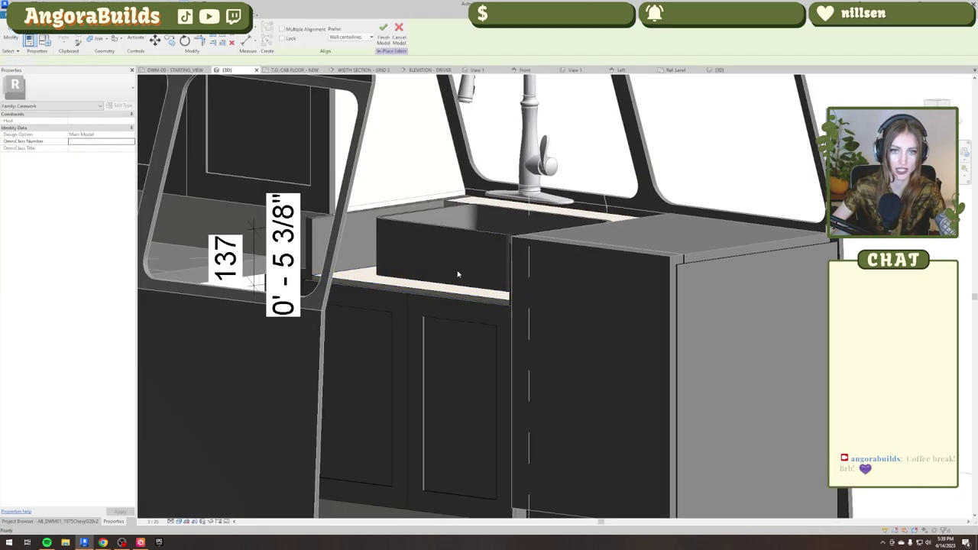
middle_click_drag(482, 231, 420, 407, "shift")
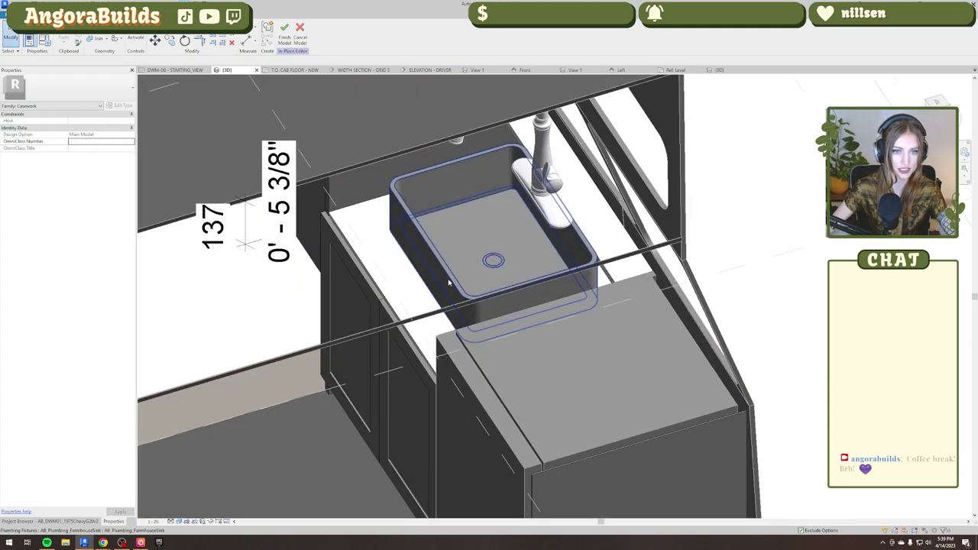
left_click(450, 282)
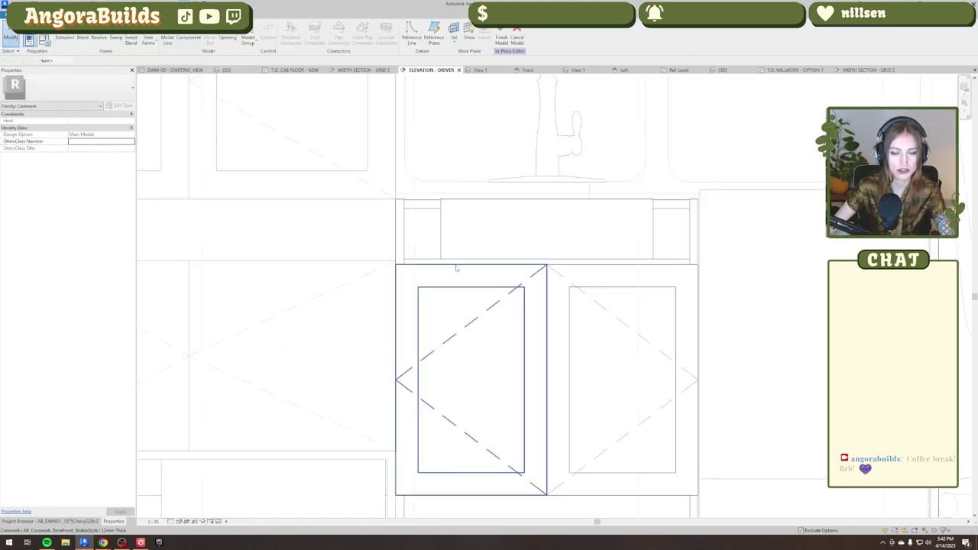
Raise the top edges of both sink cabinet doors to the top of the horizontal panel in the driver elevation.
left_click(474, 344)
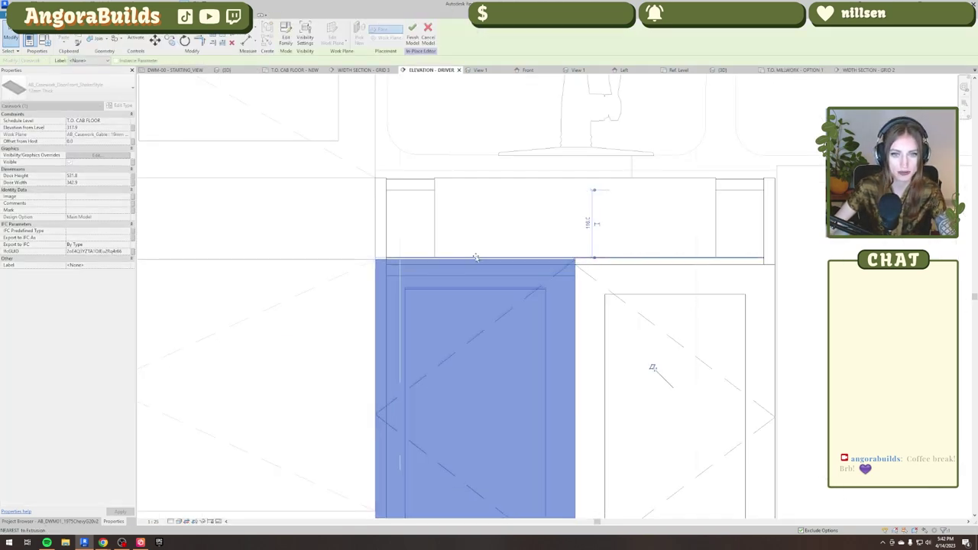
left_click(674, 260)
left_click_drag(675, 260, 675, 259)
key("Escape")
Sketch filler panels on both sides of the farmhouse sink above the doors and extrude them 12 mm.
left_click(24, 16)
left_click(64, 37)
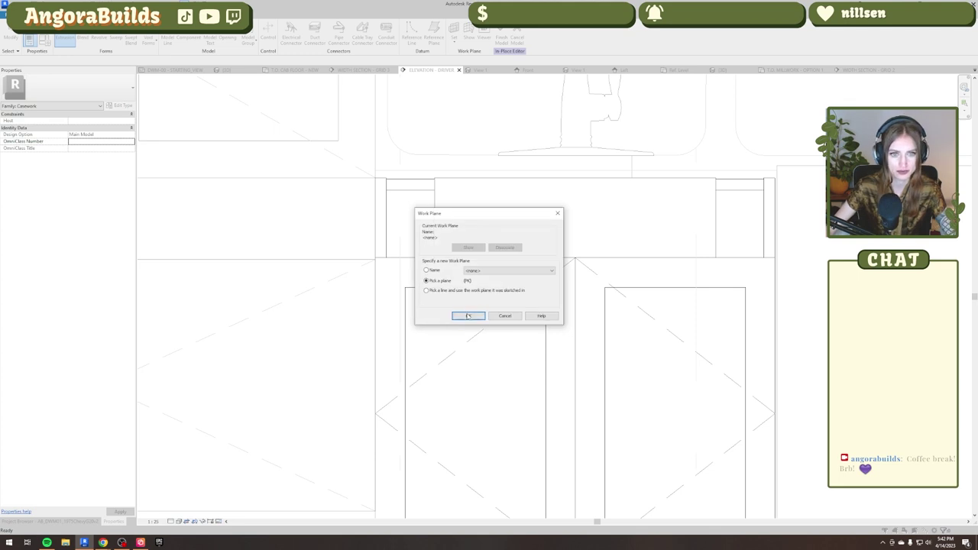
left_click(468, 315)
left_click(375, 179)
left_click(96, 120)
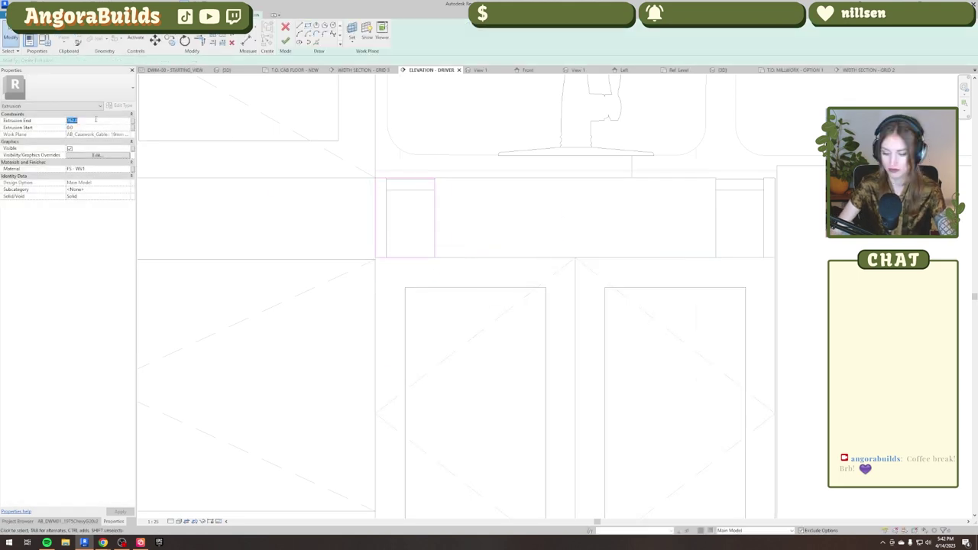
scroll(393, 207, "up", 3)
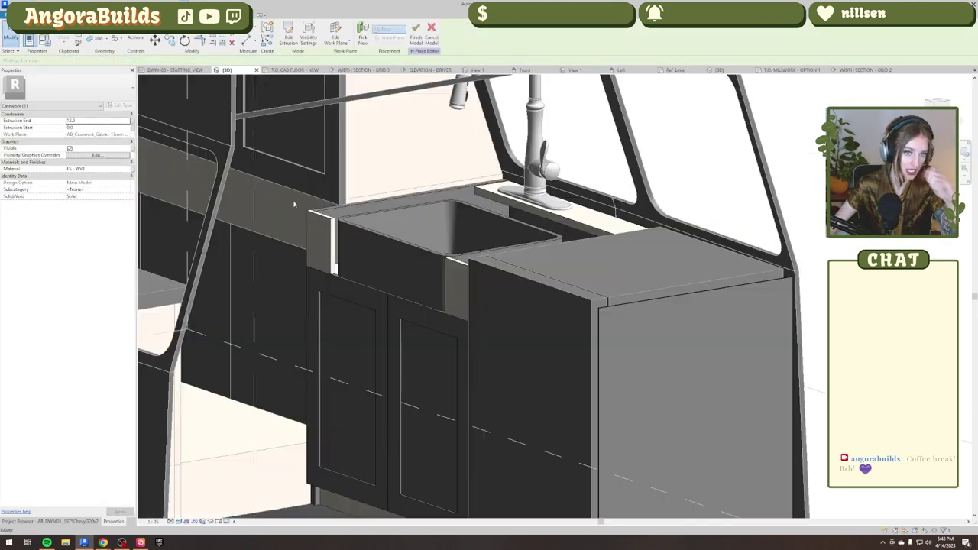
key("Escape")
Nudge the farmhouse sink slightly forward towards the cabinet front in the millwork plan.
scroll(334, 246, "up", 6)
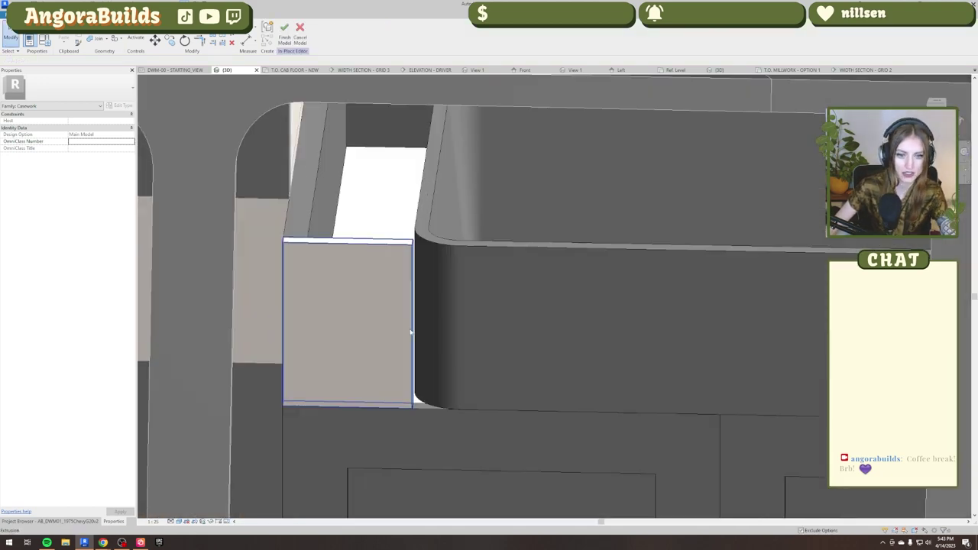
left_click(463, 244)
left_click(792, 70)
scroll(459, 277, "down", 4)
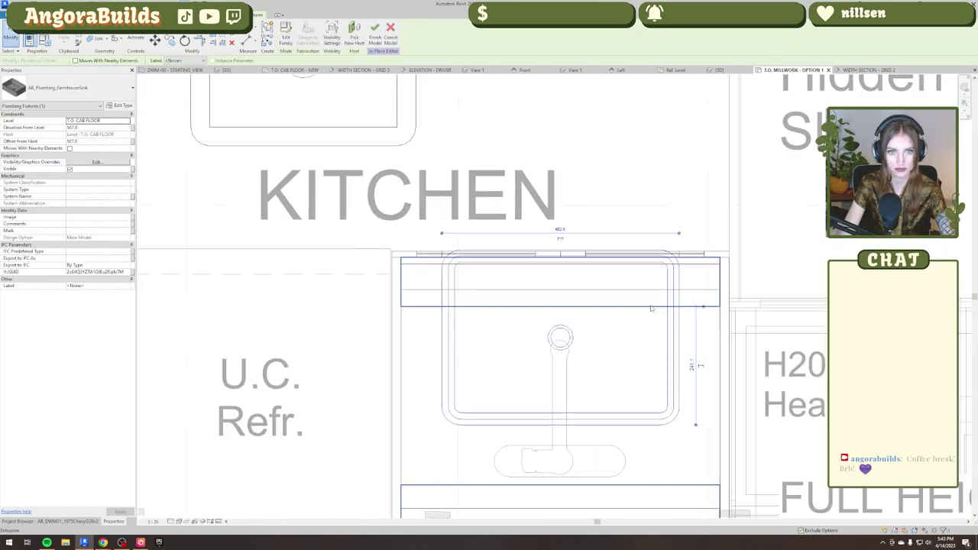
key("Up")
key("Up")
key("Down")
Load the farmhouse sink family back into the project, close it, and check the sink cabinet in 3D.
left_click(718, 70)
left_click(317, 35)
left_click(463, 330)
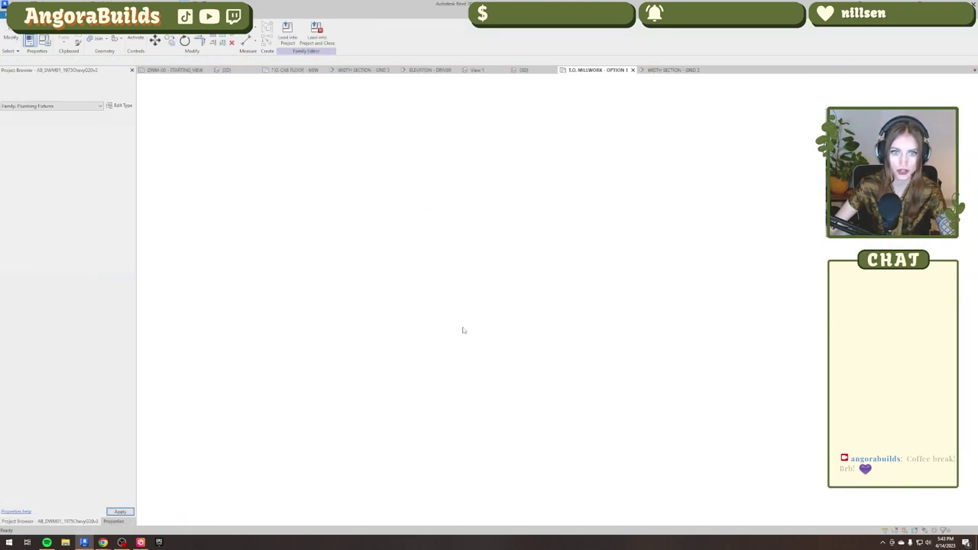
left_click(227, 70)
scroll(389, 298, "down", 3)
scroll(727, 332, "down", 1)
middle_click_drag(726, 332, 597, 328, "shift")
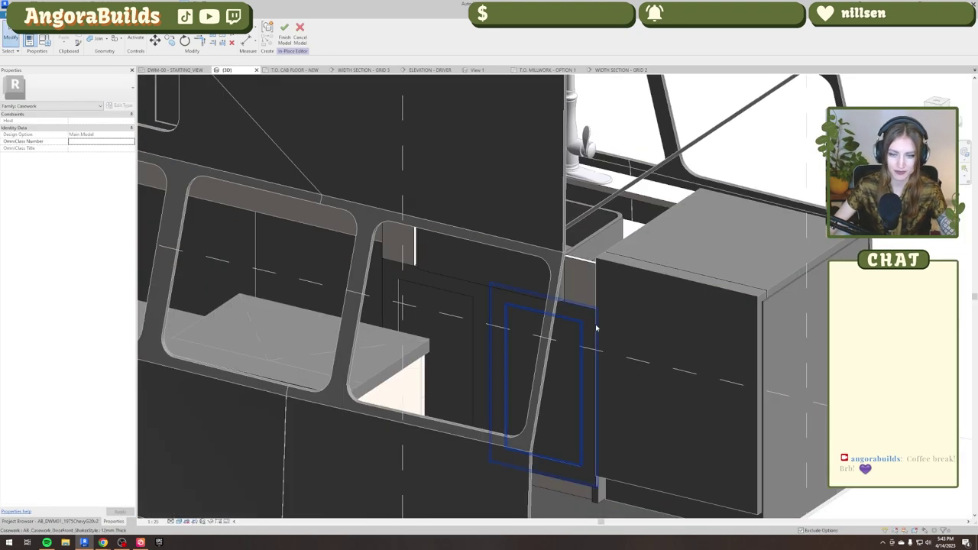
Model a countertop extrusion covering the refrigerator bay and the sink cabinet in the millwork plan.
double_click(596, 329)
left_click(285, 42)
left_click(936, 524)
left_click(694, 477)
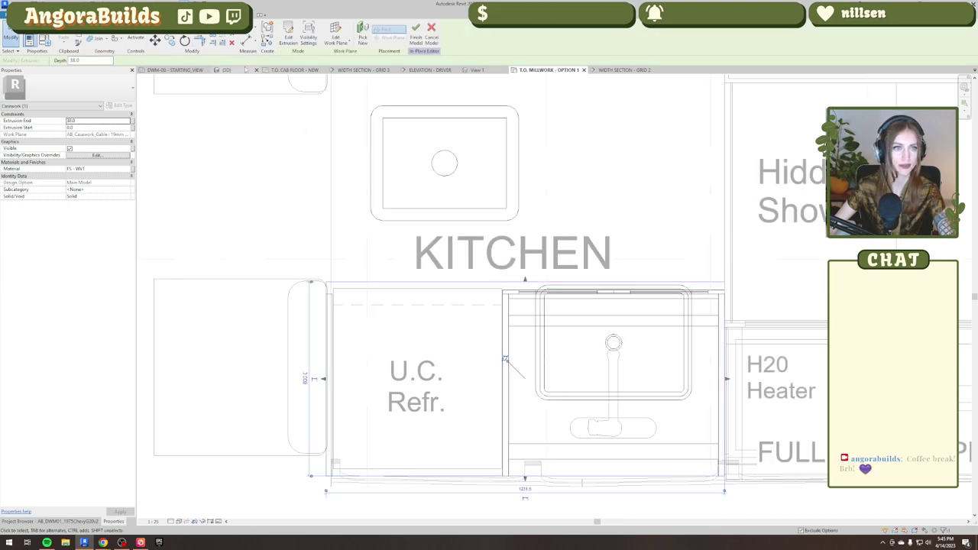
Notch the countertop outline around the open-fronted farmhouse sink and finish the in-place casework model.
left_click(226, 70)
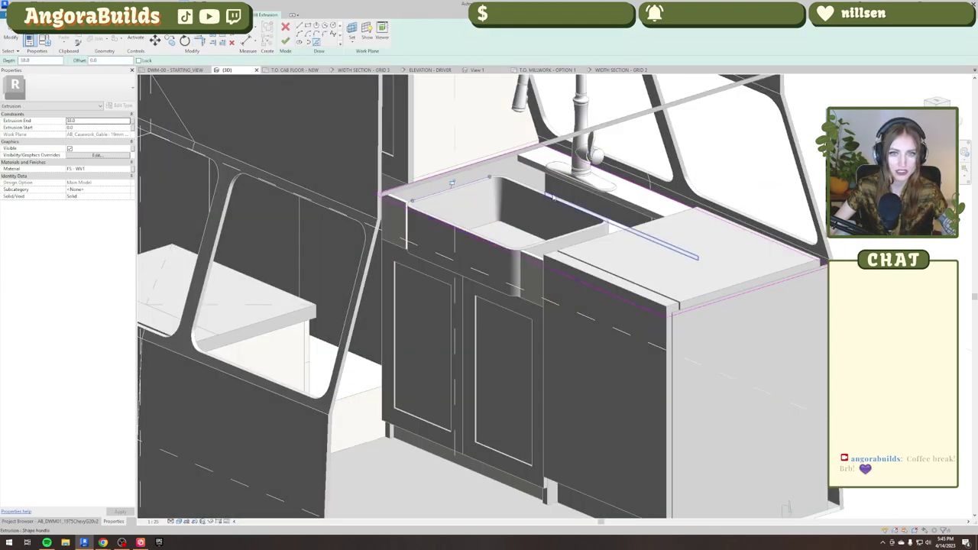
scroll(504, 167, "up", 3)
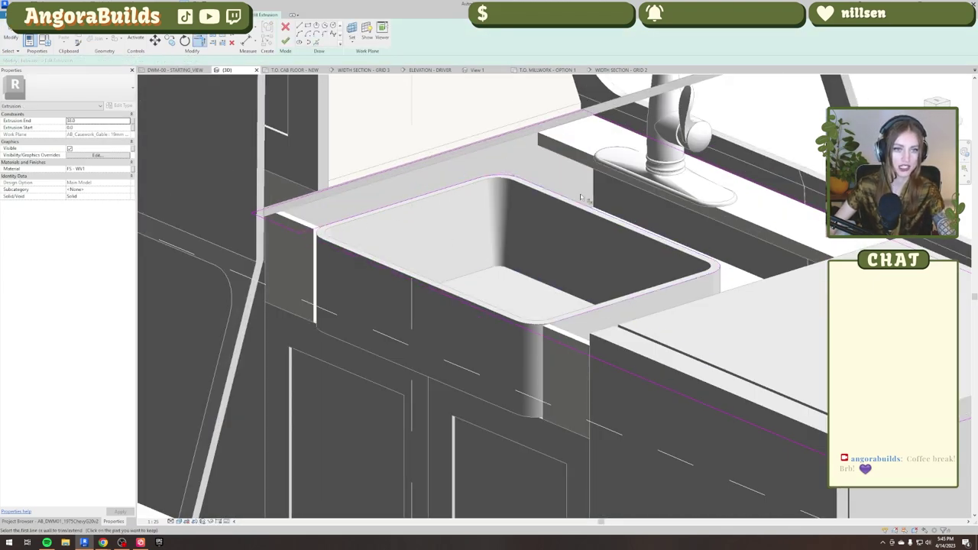
left_click(286, 42)
scroll(367, 172, "down", 5)
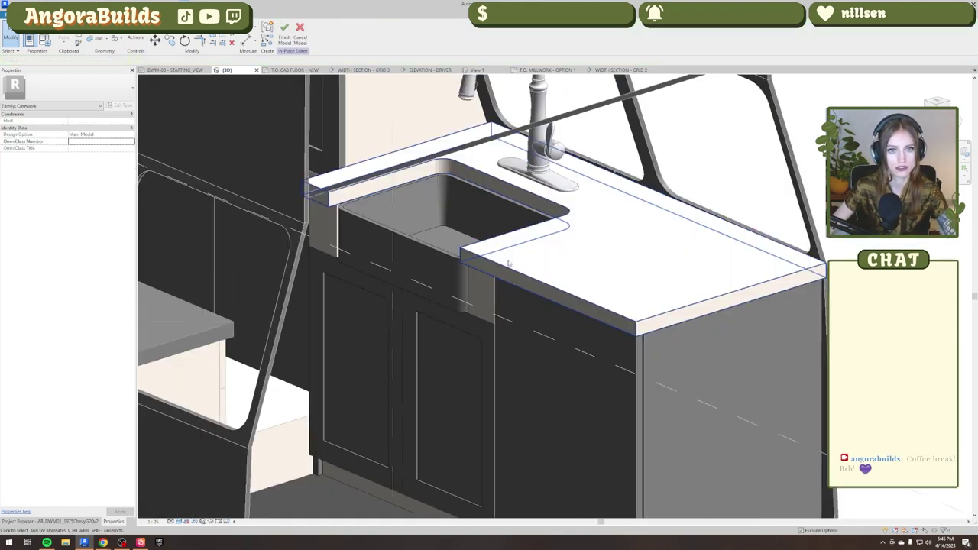
mouse_move(481, 317)
middle_mouse_down("shift")
mouse_move(422, 341)
mouse_move(594, 349)
mouse_move(416, 336)
middle_mouse_up("shift")
left_click(285, 38)
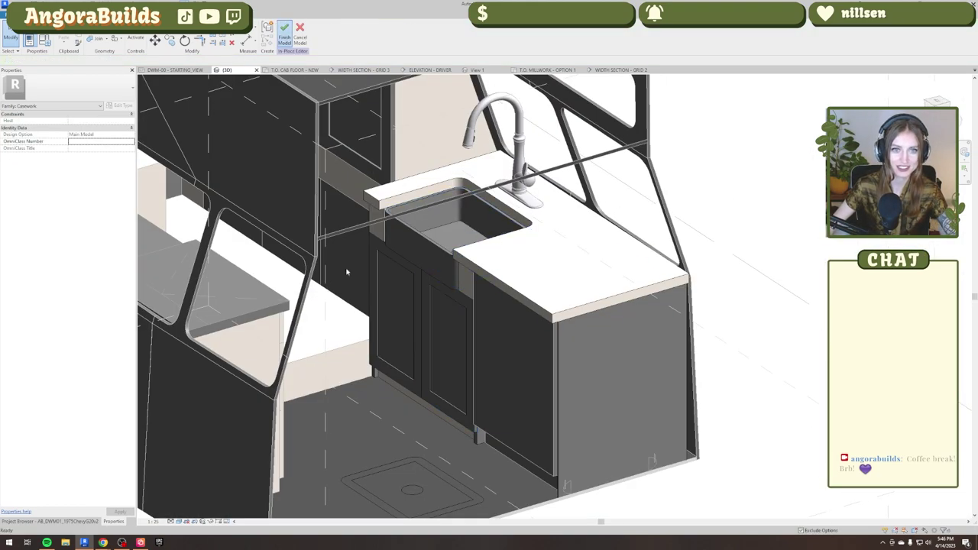
middle_click_drag(394, 220, 525, 299, "shift")
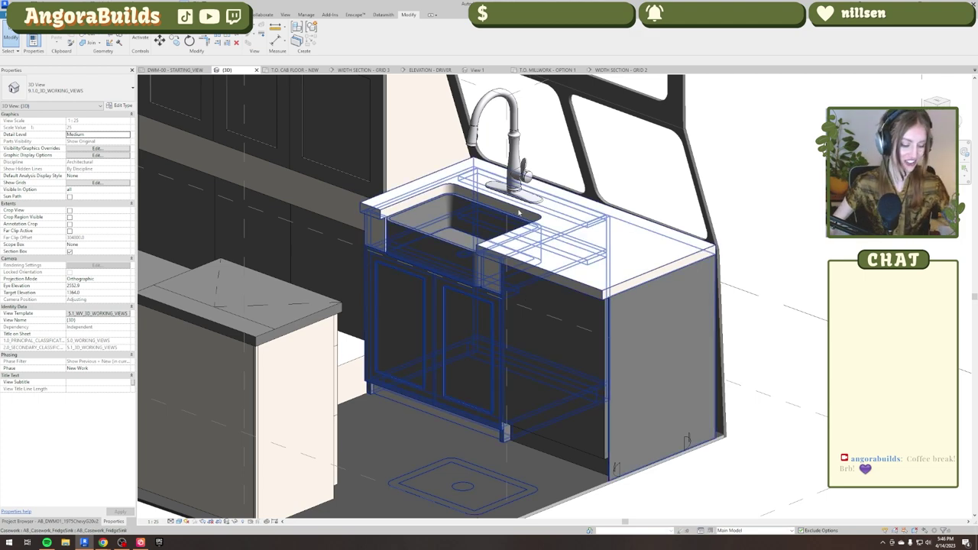
Extend the 3D view's section box towards the front of the van to include the cab seats.
scroll(528, 302, "down", 6)
left_click(527, 319)
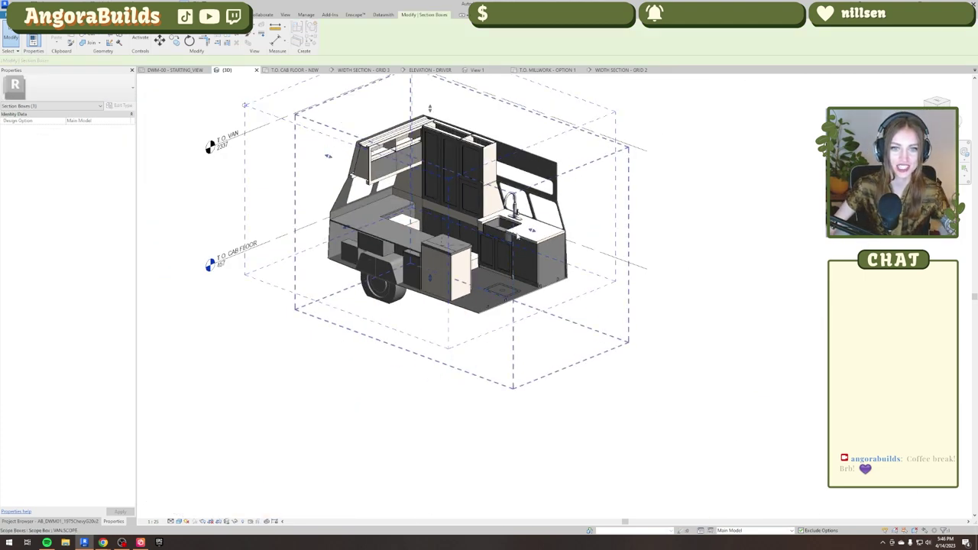
left_click_drag(532, 231, 654, 274)
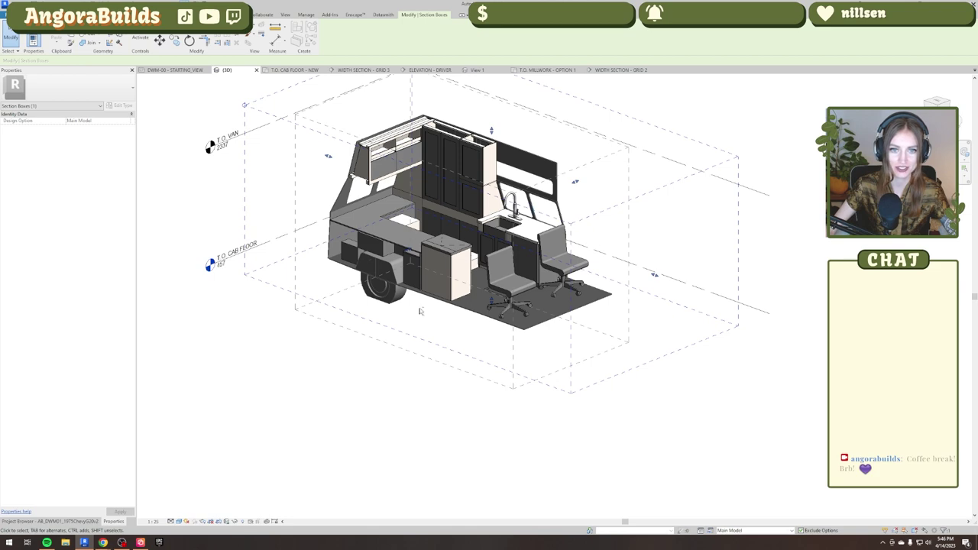
middle_click_drag(420, 311, 475, 308, "shift")
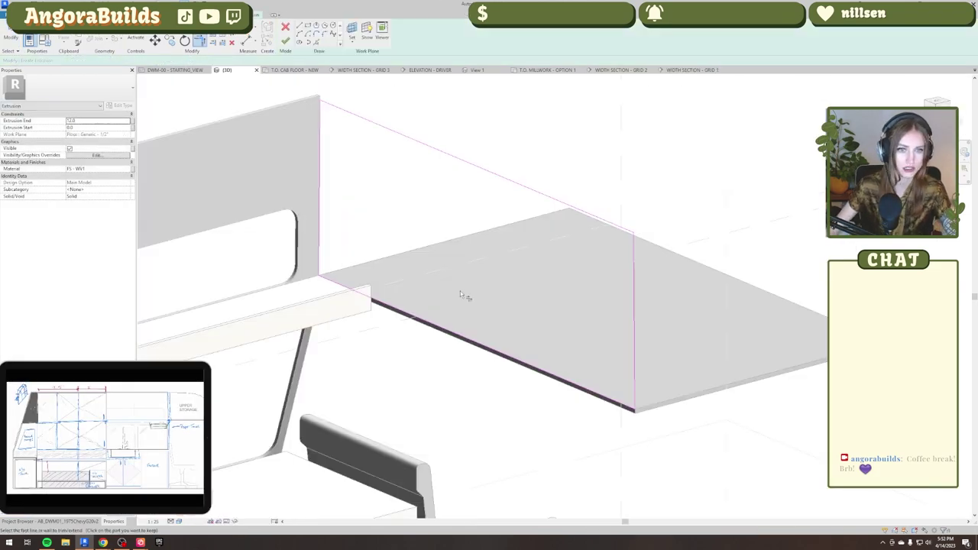
Complete the upper storage front panel above the cab and place a 12mm thick shaker-style door front on it in the Grid 1 section.
left_click(450, 413)
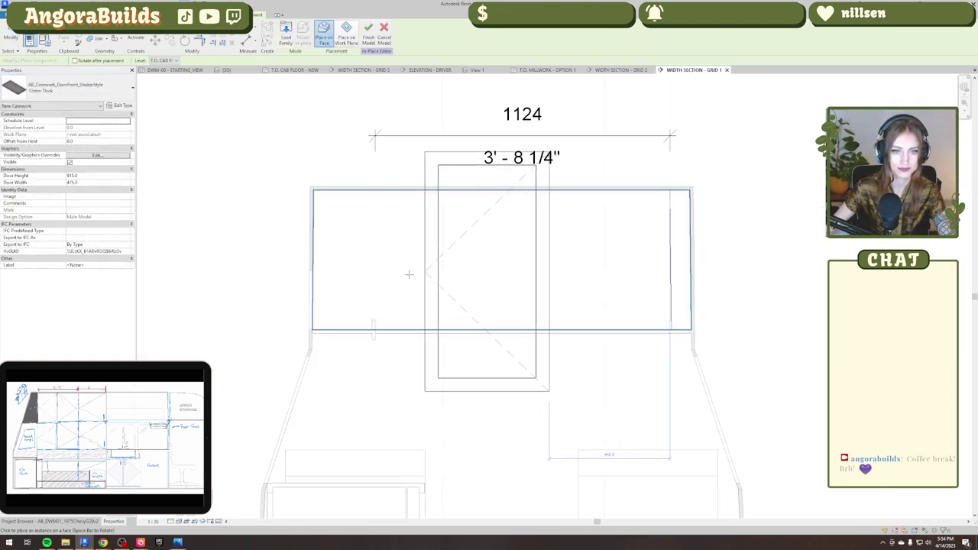
left_click(384, 280)
key("Escape")
key("Escape")
left_click(385, 240)
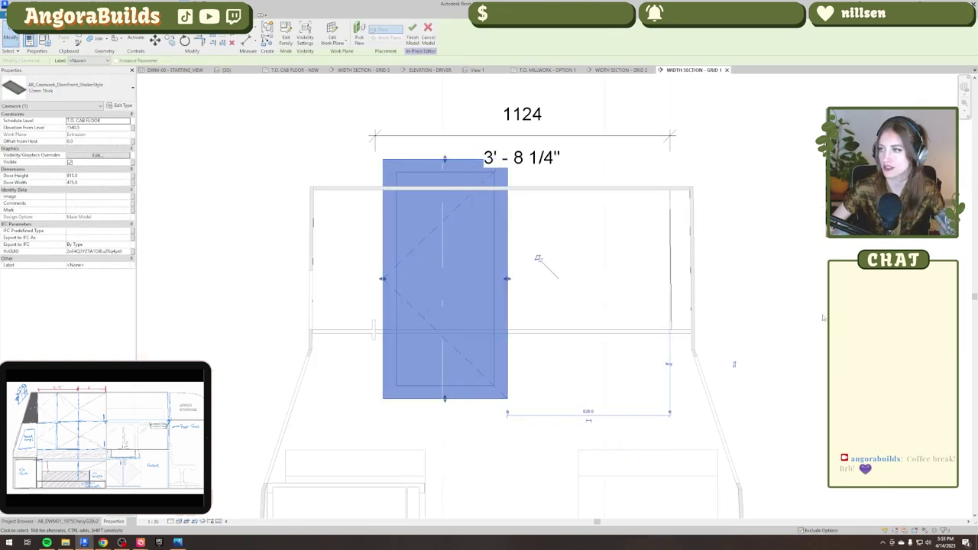
left_click(539, 260)
Sketch a square stretcher profile behind the upper storage front panel in the driver elevation and move it to the panel's top corner.
left_click(430, 69)
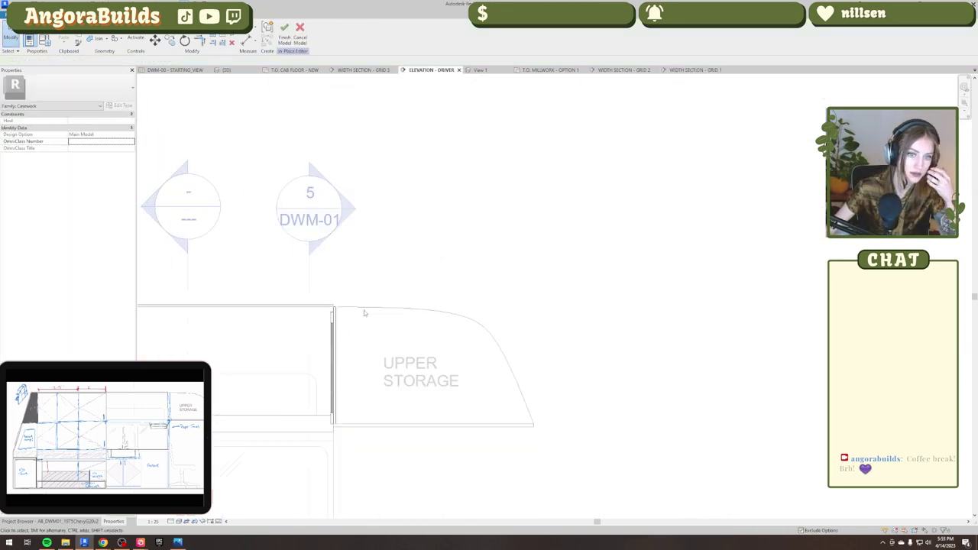
left_click(65, 37)
left_click(468, 316)
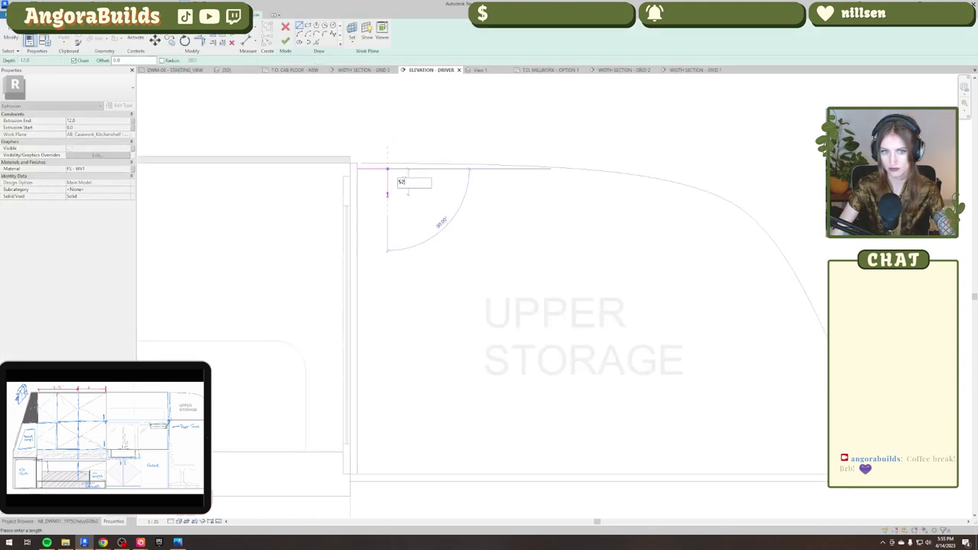
left_click(357, 169)
key("Escape")
left_click_drag(339, 142, 431, 225)
left_click(156, 40)
left_click(357, 169)
left_click(356, 162)
scroll(402, 231, "down", 2)
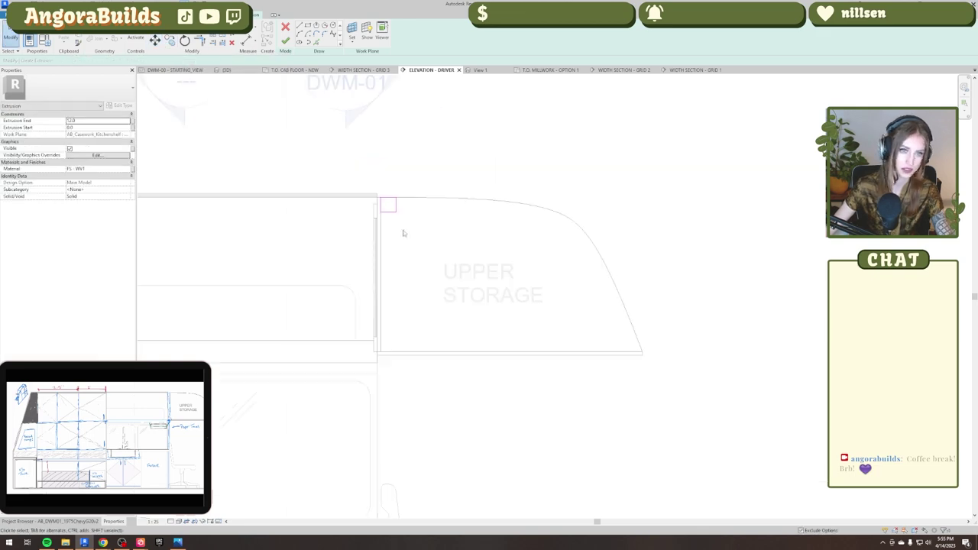
left_click(245, 42)
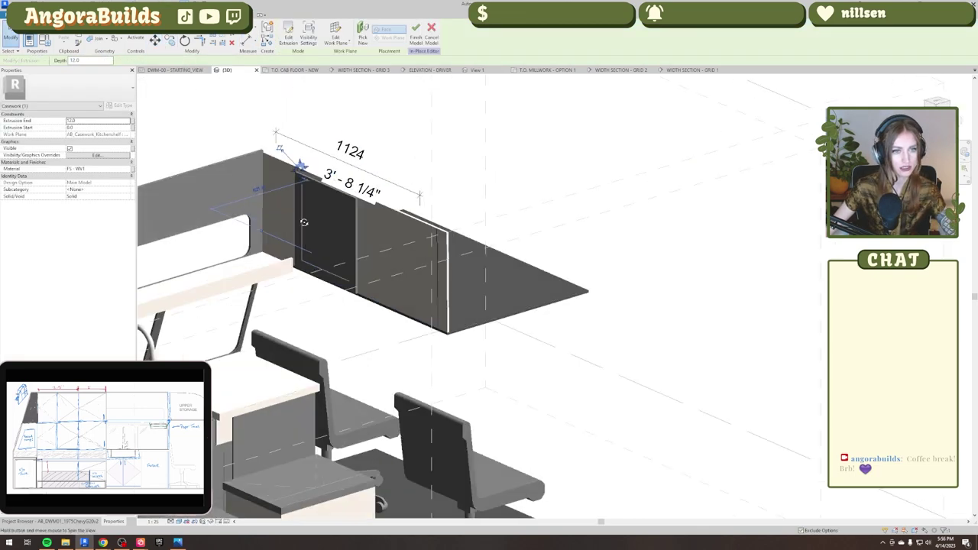
Stretch the upper storage stretcher across the full width of the front panel in 3D.
scroll(644, 235, "up", 5)
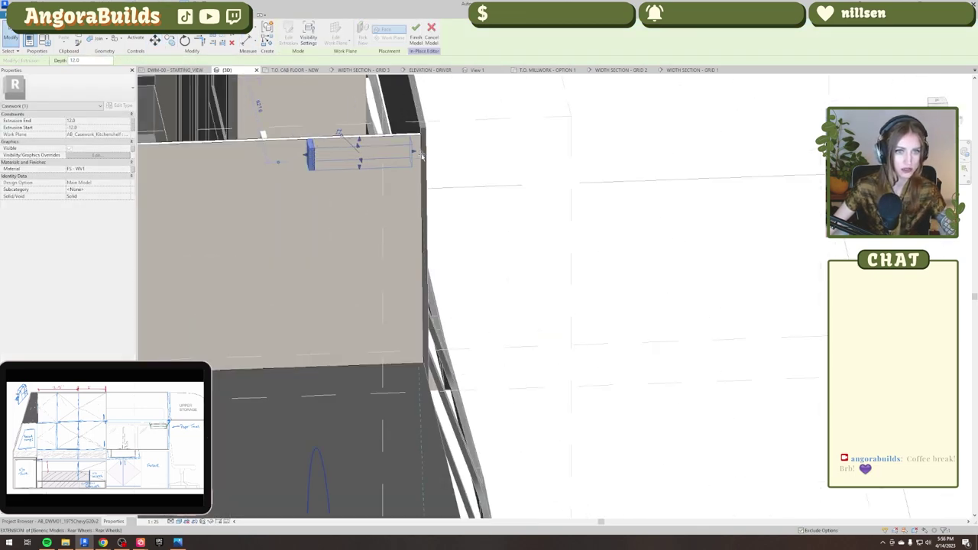
scroll(644, 235, "down", 3)
left_click_drag(629, 206, 357, 220)
middle_click_drag(356, 221, 486, 156, "shift")
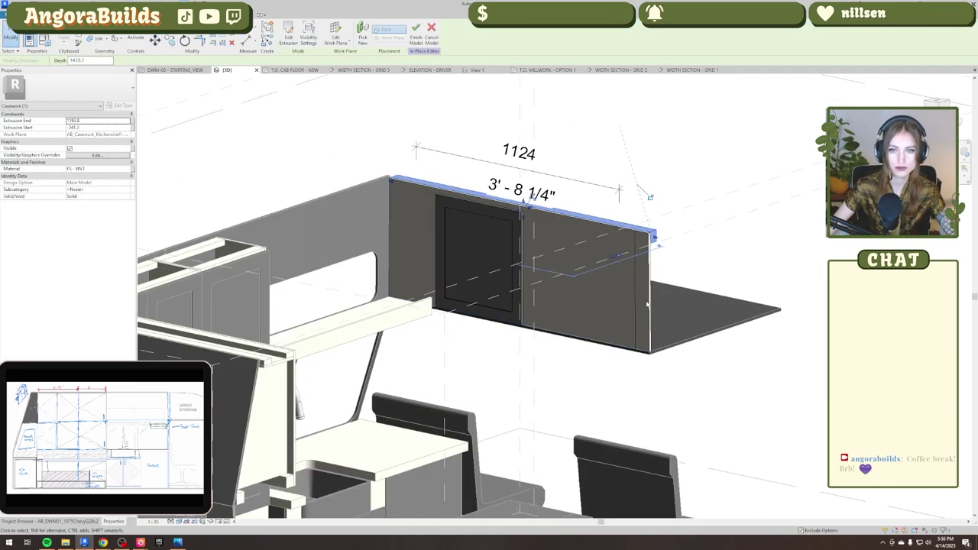
left_click(485, 155)
Reduce the width of the upper storage shaker door in the Grid 1 width section.
left_click(431, 71)
double_click(347, 86)
left_click(375, 222)
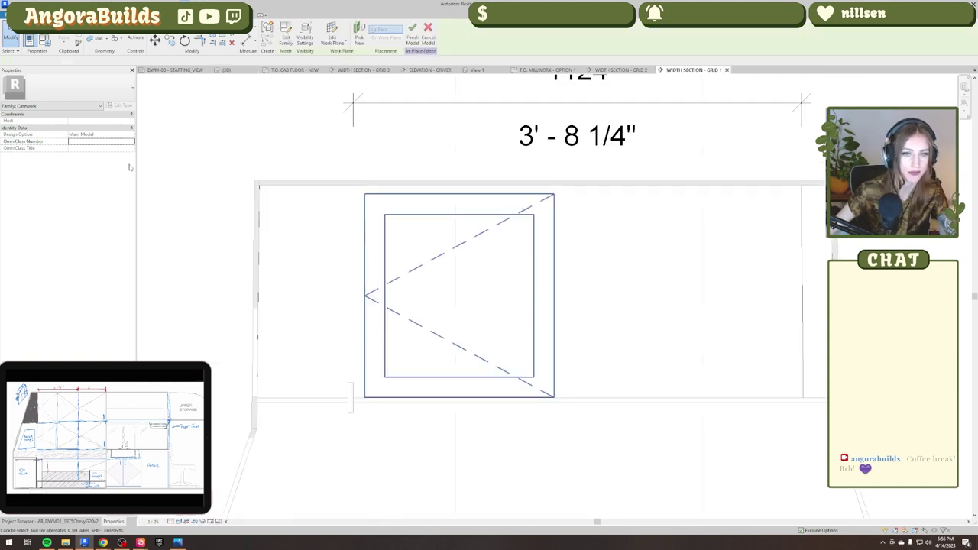
left_click(98, 184)
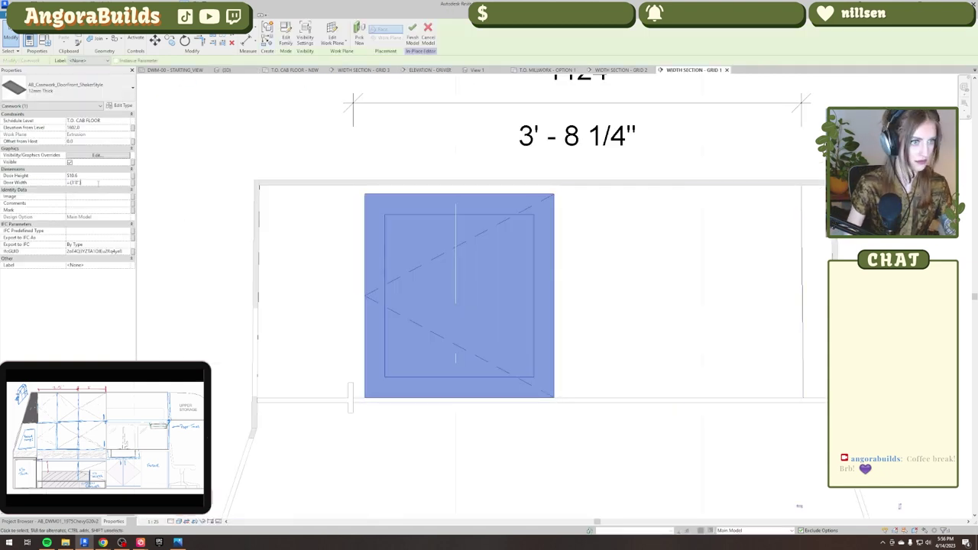
key("Return")
Move the narrowed door to the vertical panel near its hinge side, then offset it by 12 mm.
left_click(154, 42)
left_click(365, 398)
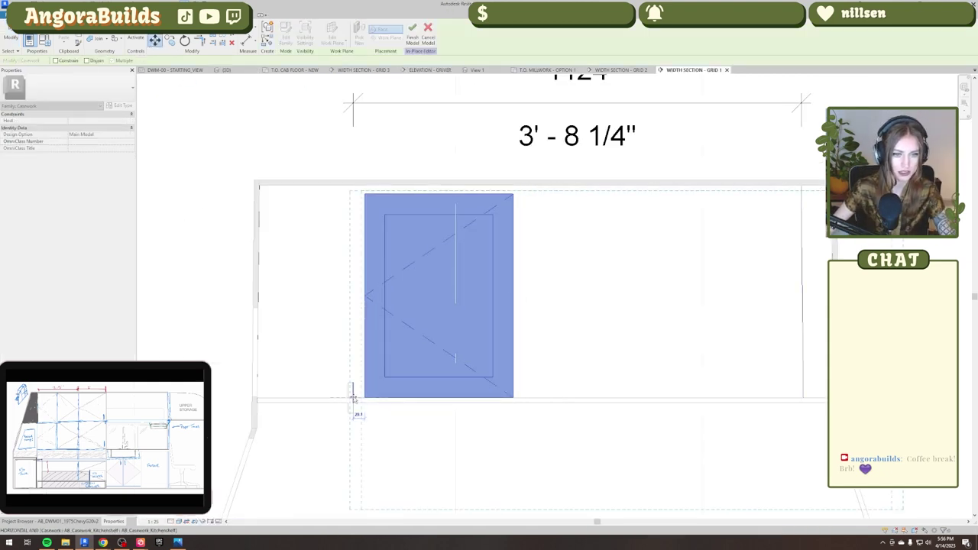
left_click(353, 398)
left_click(155, 41)
left_click(202, 104)
type("12")
key("Return")
Copy and mirror the door to form a row of three, and delete the vertical guide line at the row's end.
left_click(170, 41)
left_click(358, 398)
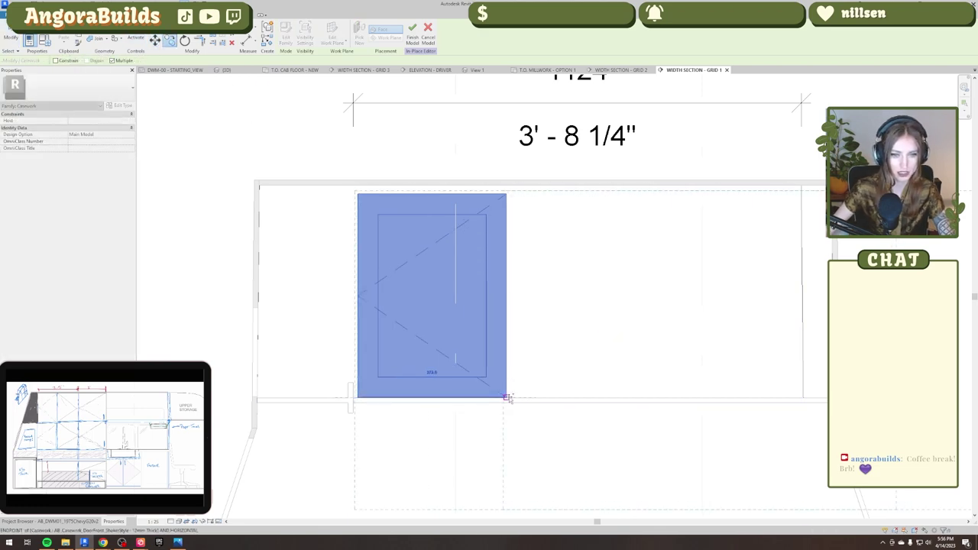
left_click(506, 398)
left_click(184, 27)
left_click(655, 321)
key("Escape")
left_click(803, 201)
key("Delete")
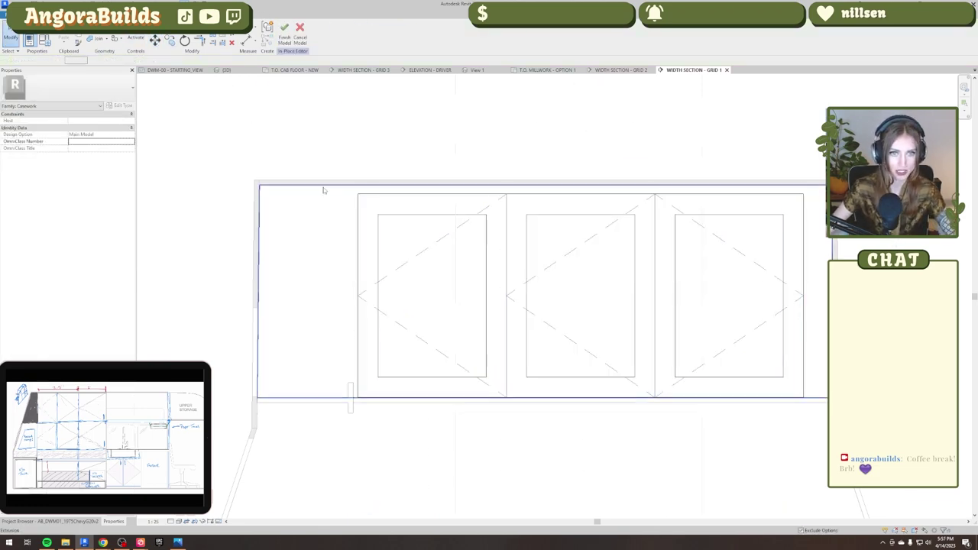
Edit the upper storage front panel's outline to cut an opening around the three doors.
double_click(324, 186)
left_click(299, 26)
left_click(358, 398)
left_click(357, 194)
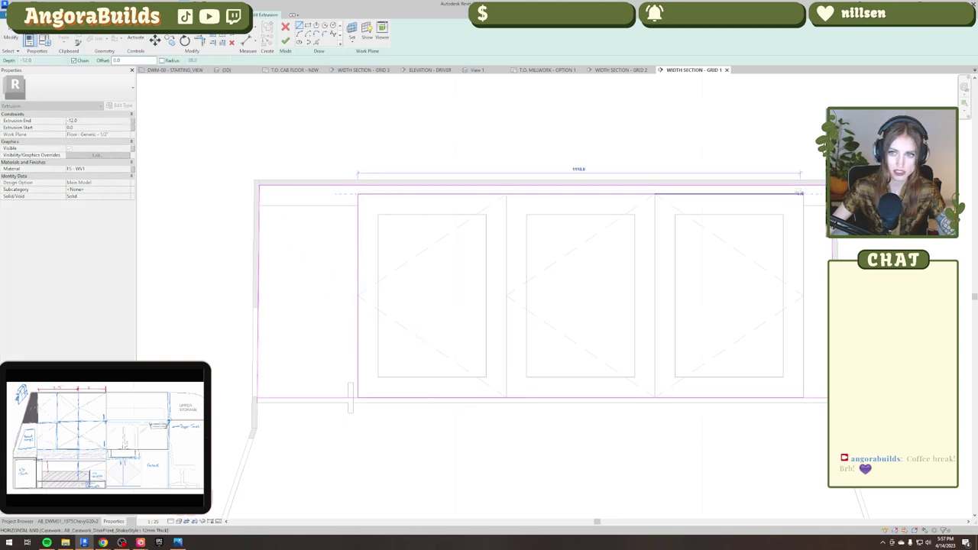
left_click(803, 194)
left_click(803, 398)
left_click(358, 397)
left_click(213, 26)
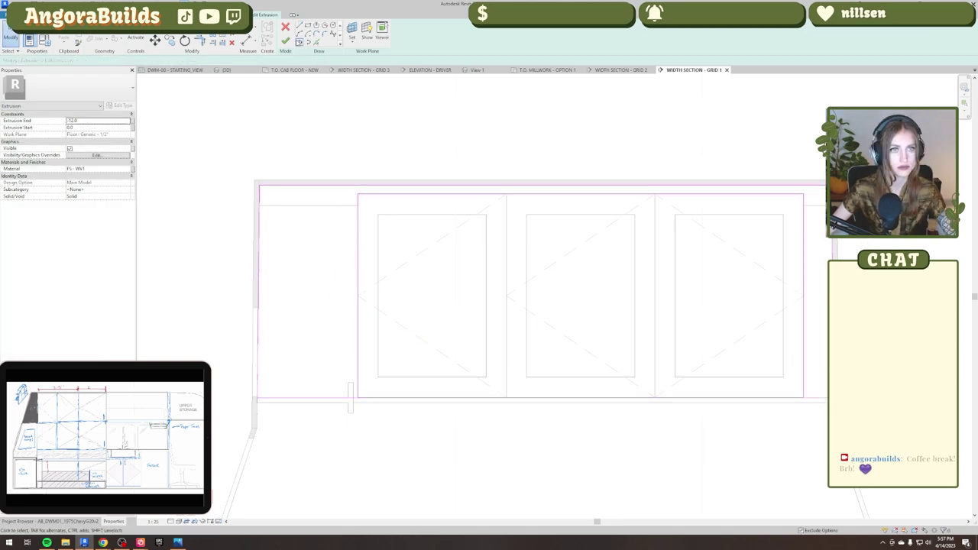
left_click(286, 42)
Align the adjoining faces of the upper storage front in 3D.
left_click(227, 71)
scroll(366, 193, "up", 3)
key("a")
key("l")
left_click(518, 217)
left_click(537, 204)
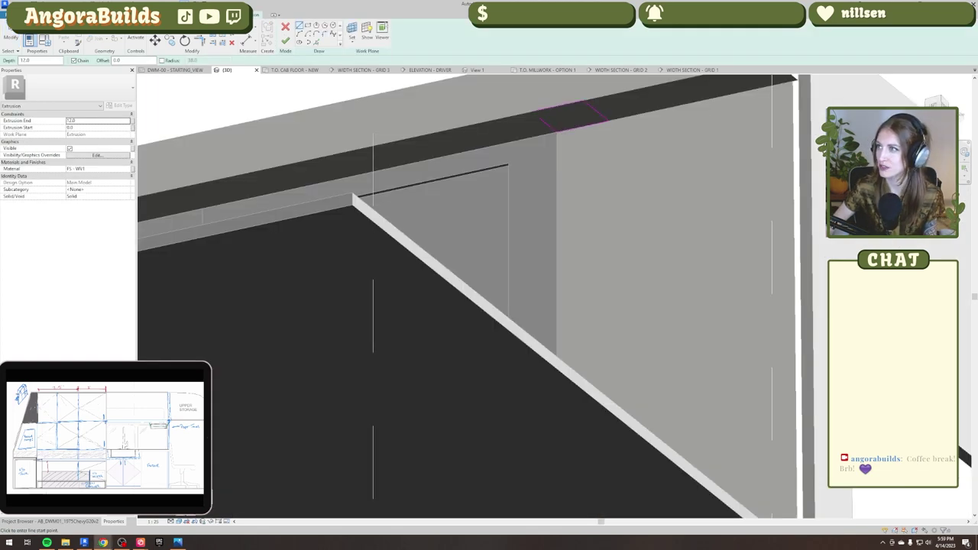
Trim the rectangular post profile sketched on the underside of the upper storage stretcher and finish the extrusion.
scroll(417, 247, "down", 5)
scroll(463, 212, "up", 5)
key("t")
key("r")
left_click(407, 206)
left_click(416, 193)
scroll(428, 232, "down", 5)
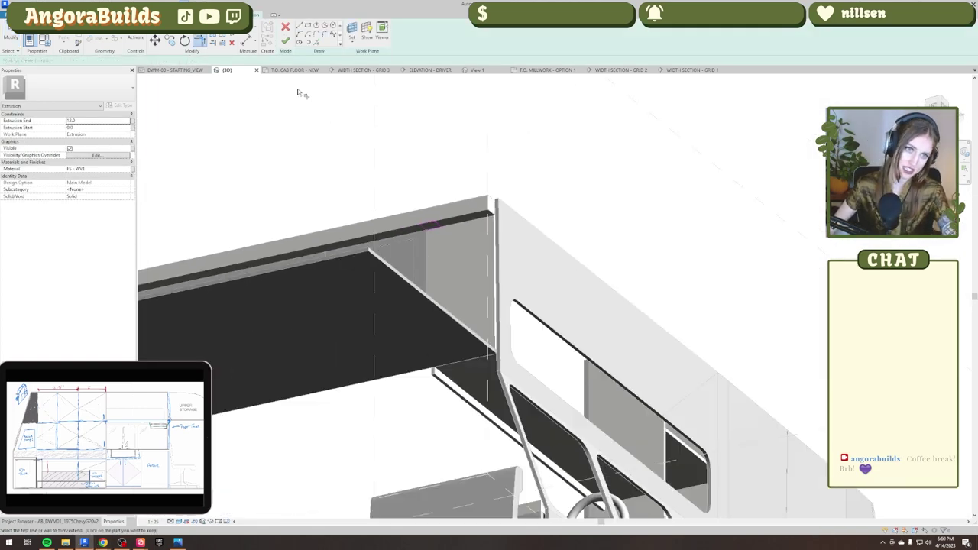
left_click(286, 41)
Align the lower end of the new vertical post with the upper storage base panel.
mouse_move(389, 207)
middle_mouse_down("shift")
mouse_move(426, 243)
mouse_move(451, 382)
middle_mouse_up("shift")
scroll(433, 305, "up", 3)
key("a")
key("l")
left_click(411, 497)
left_click(413, 202)
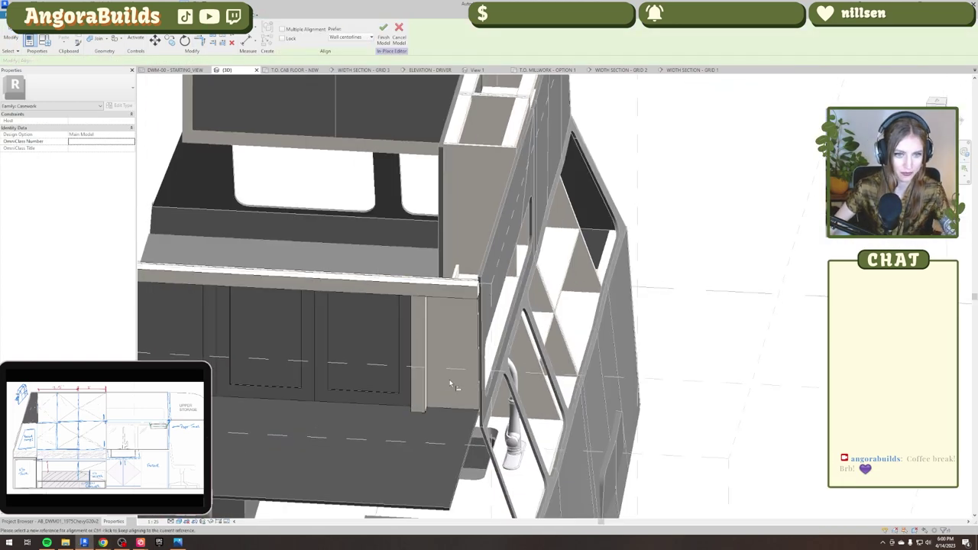
key("Escape")
key("Escape")
Copy the vertical post to the outer end of the upper storage front, against the side wall.
left_click(422, 396)
left_click(937, 113)
key("c")
key("o")
left_click(593, 159)
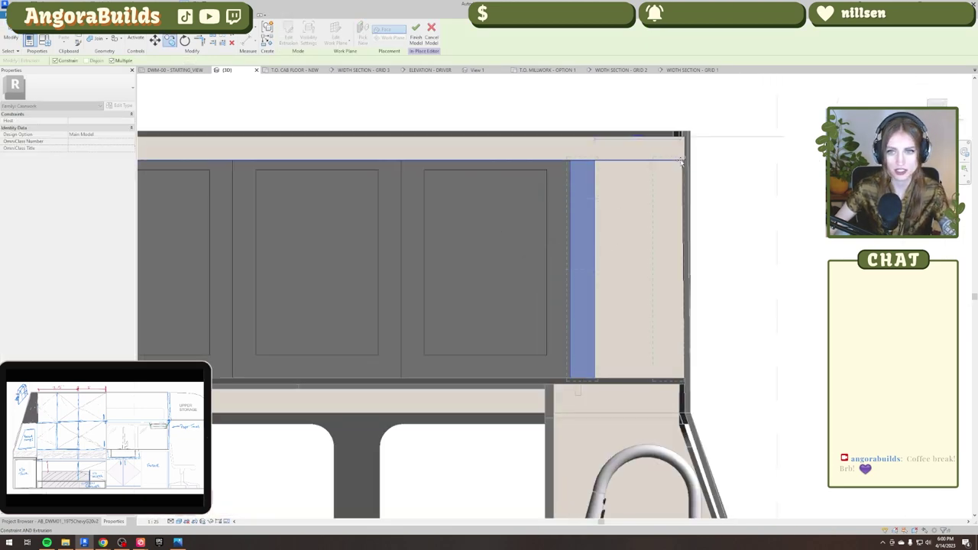
left_click(682, 161)
Copy the post to the opposite end of the upper storage front, beside the first door.
scroll(679, 160, "down", 1)
middle_click_drag(585, 181, 748, 233)
left_click(762, 246)
key("c")
key("o")
left_click(759, 210)
left_click(355, 210)
scroll(241, 295, "up", 2)
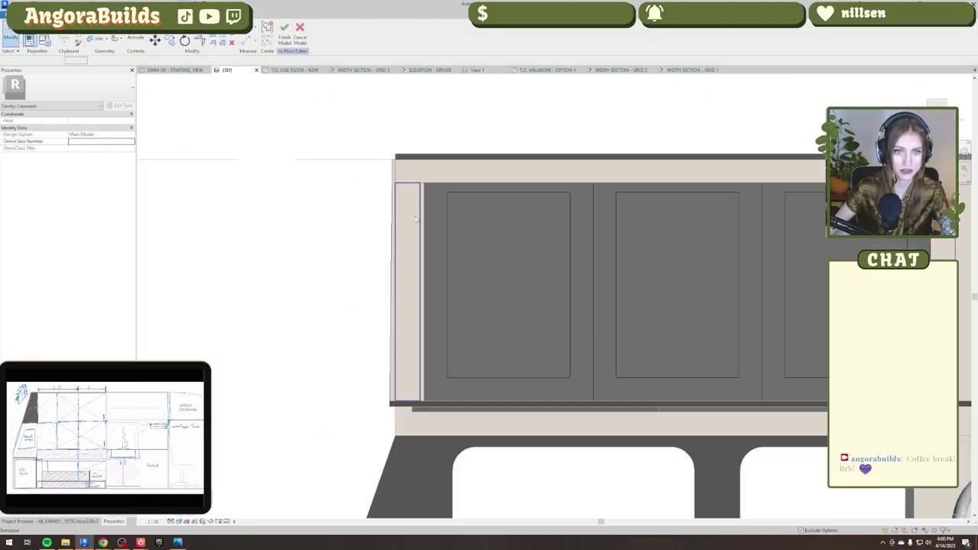
left_click(420, 275)
left_click_drag(423, 293, 424, 295)
key("Escape")
middle_click_drag(634, 305, 604, 389, "shift")
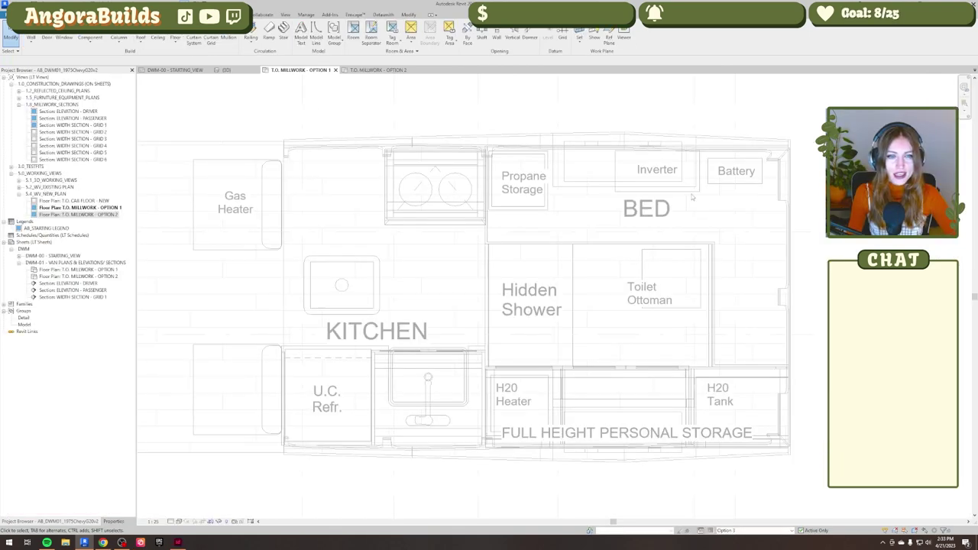
Open the 3D view and examine the van's millwork layout.
middle_click_drag(548, 193, 464, 252)
left_click(236, 70)
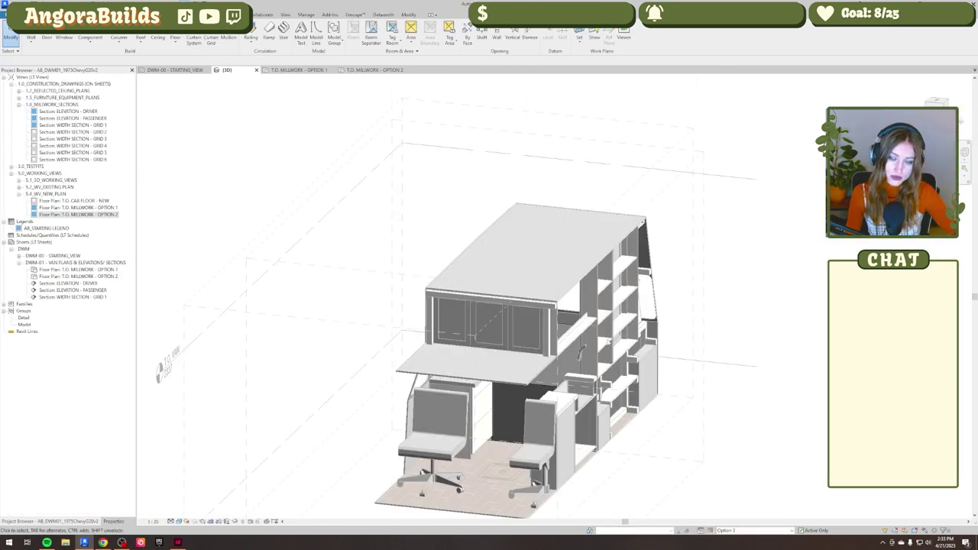
middle_click_drag(383, 365, 470, 411, "shift")
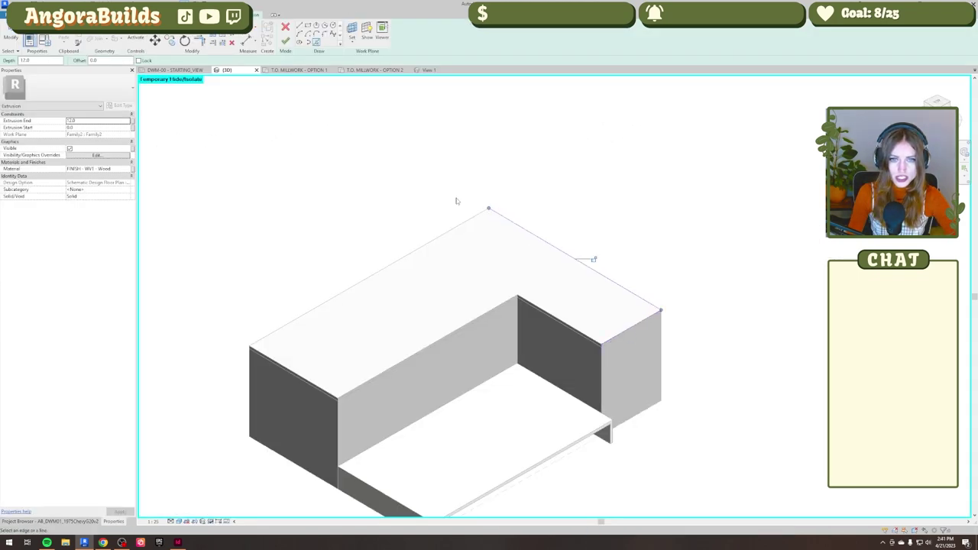
Complete the cushion outline on top of the short bench leg, round its corners to radius 25 and finish the extrusion.
key("Escape")
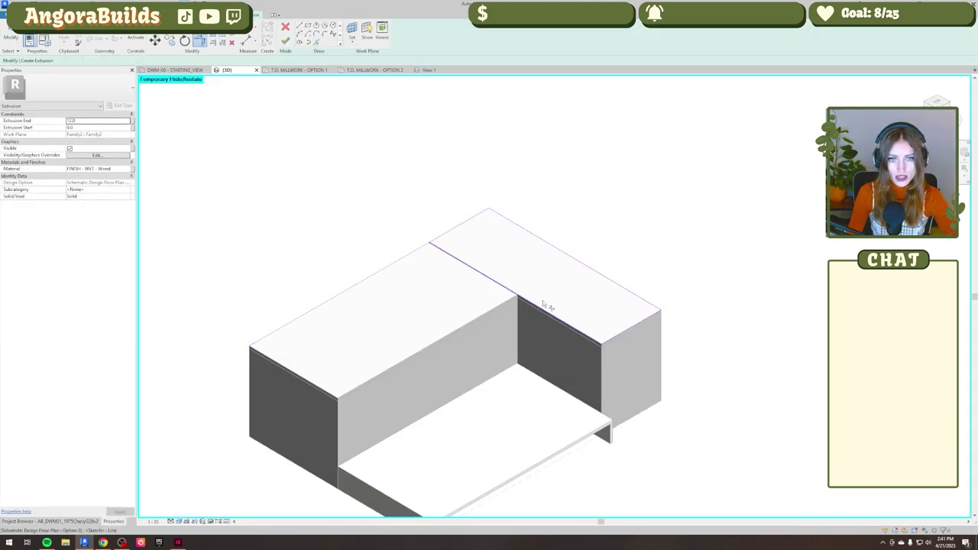
scroll(543, 304, "down", 1)
middle_click_drag(527, 309, 486, 328)
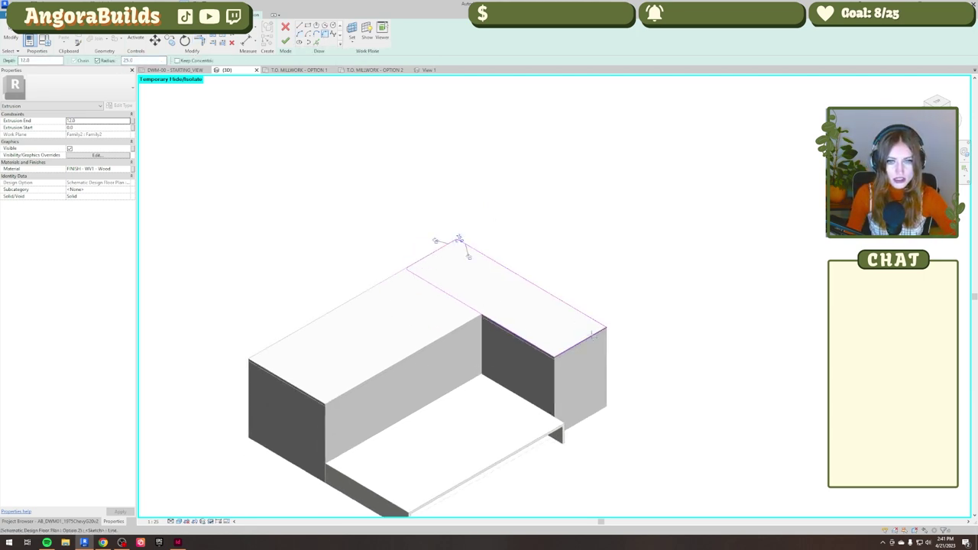
type("\"")
key("Return")
left_click(285, 41)
left_click(648, 245)
middle_click_drag(489, 401, 580, 401, "shift")
scroll(563, 313, "up", 3)
Start a void sweep and pick the cushion's top perimeter edges as its path.
left_click(148, 39)
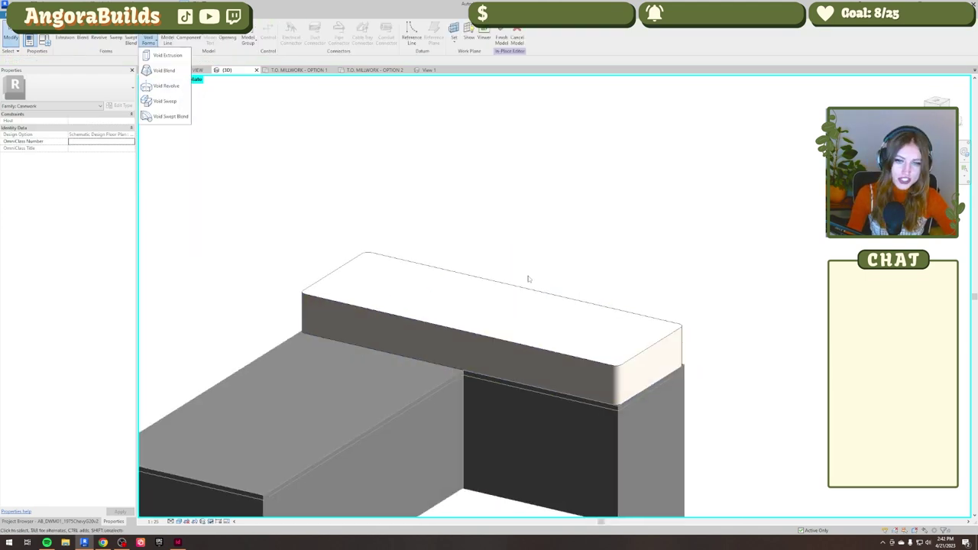
left_click(165, 101)
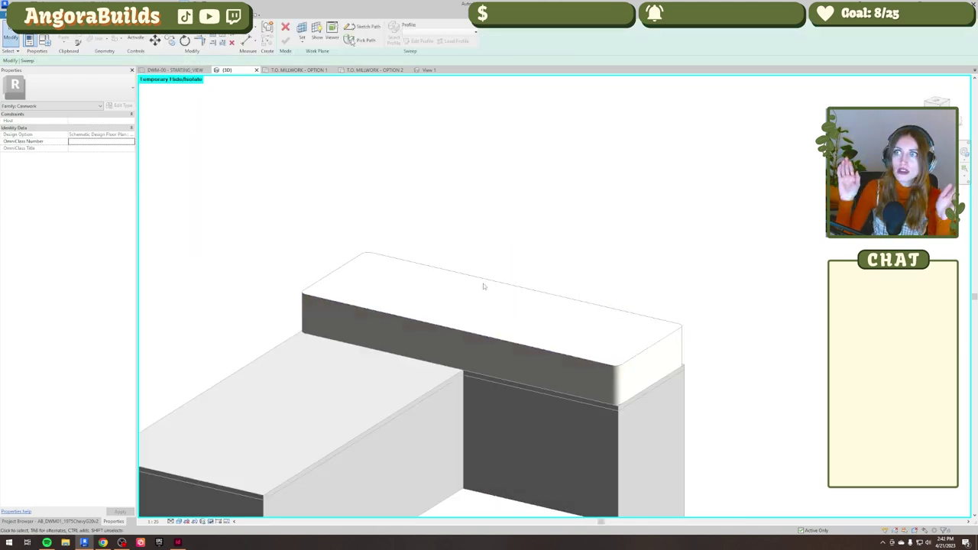
middle_click_drag(424, 268, 499, 301)
left_click(365, 40)
left_click(412, 301)
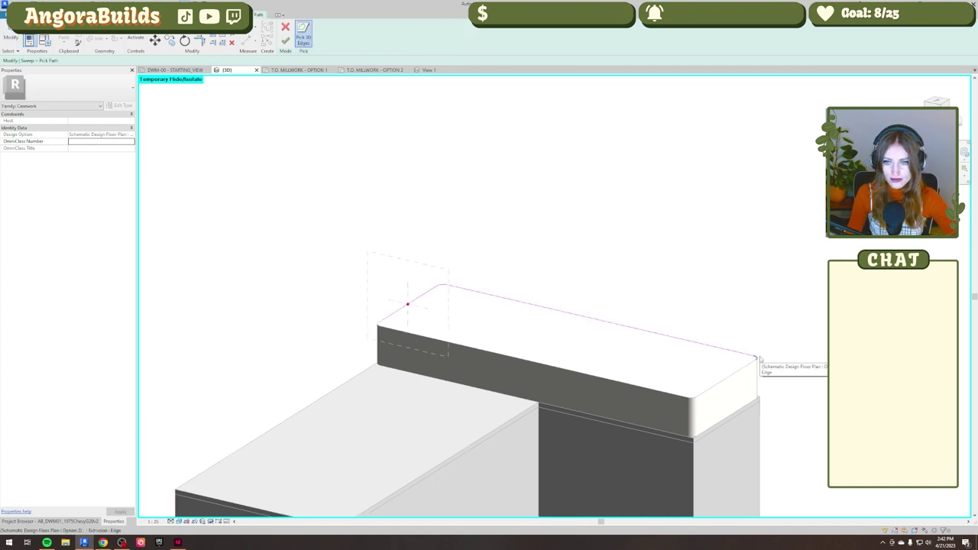
scroll(354, 288, "up", 1)
key("Escape")
left_click(285, 41)
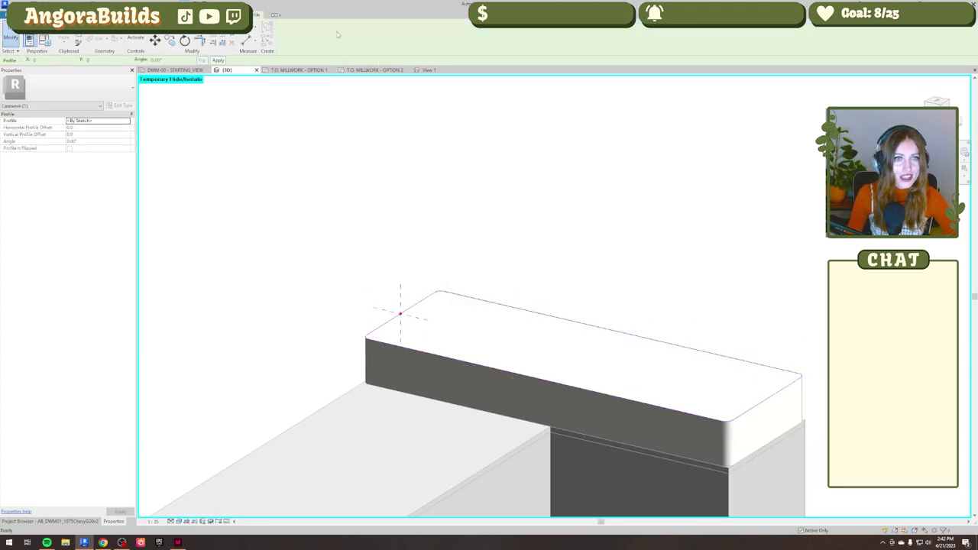
Start the void sweep's profile sketch with a short vertical line along the cushion's side near its top corner.
middle_click_drag(400, 295, 391, 296)
key("Escape")
left_click(391, 304)
left_click(419, 41)
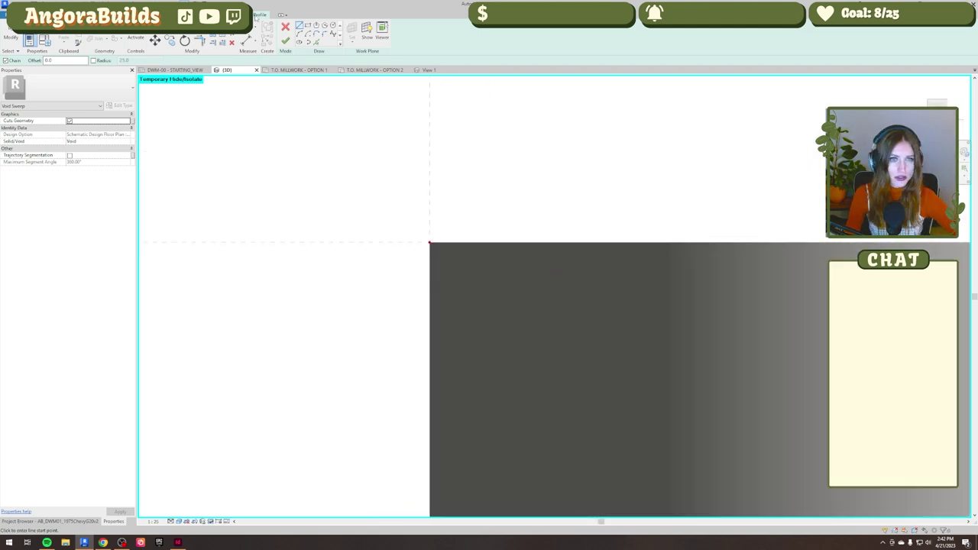
left_click(430, 242)
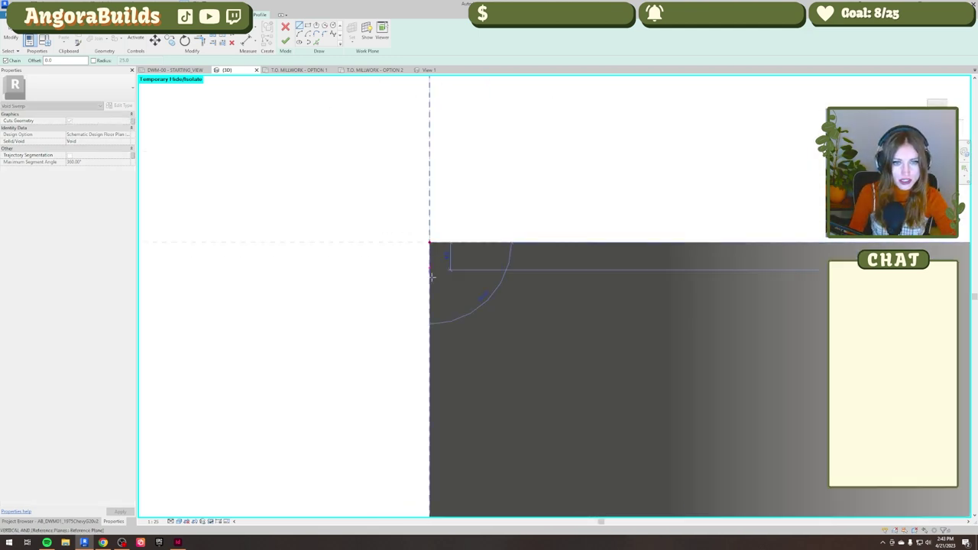
scroll(431, 305, "up", 2)
scroll(444, 159, "down", 6)
scroll(444, 167, "up", 2)
left_click(445, 163)
scroll(447, 159, "up", 2)
key("Escape")
key("Escape")
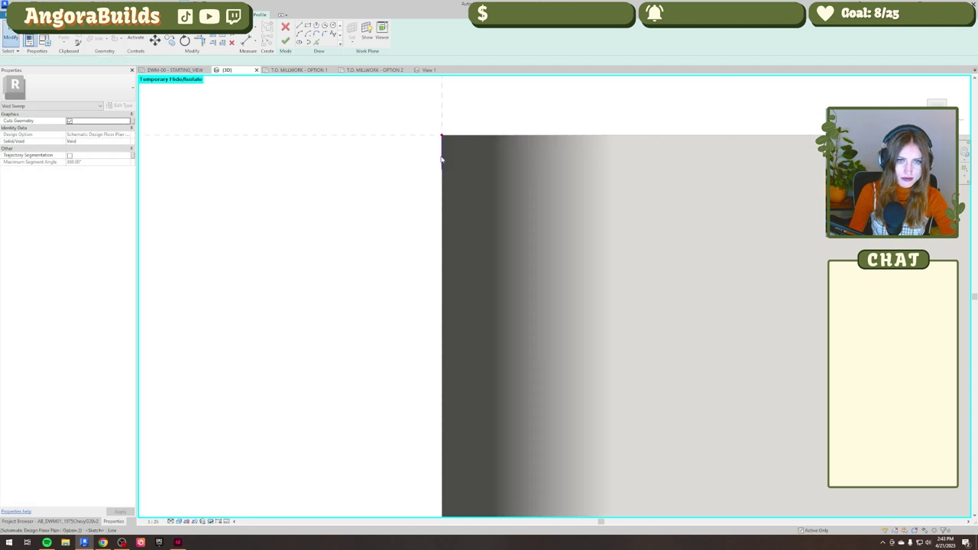
Move the vertical profile line to meet the cushion's top corner and draw a matching horizontal line along the top face.
left_click(442, 159)
key("m")
key("v")
left_click(443, 117)
left_click(442, 136)
key("l")
key("i")
mouse_move(443, 137)
middle_mouse_down()
mouse_move(412, 197)
mouse_move(437, 278)
middle_mouse_up()
left_click(411, 197)
left_click(479, 195)
key("Escape")
scroll(437, 279, "up", 2)
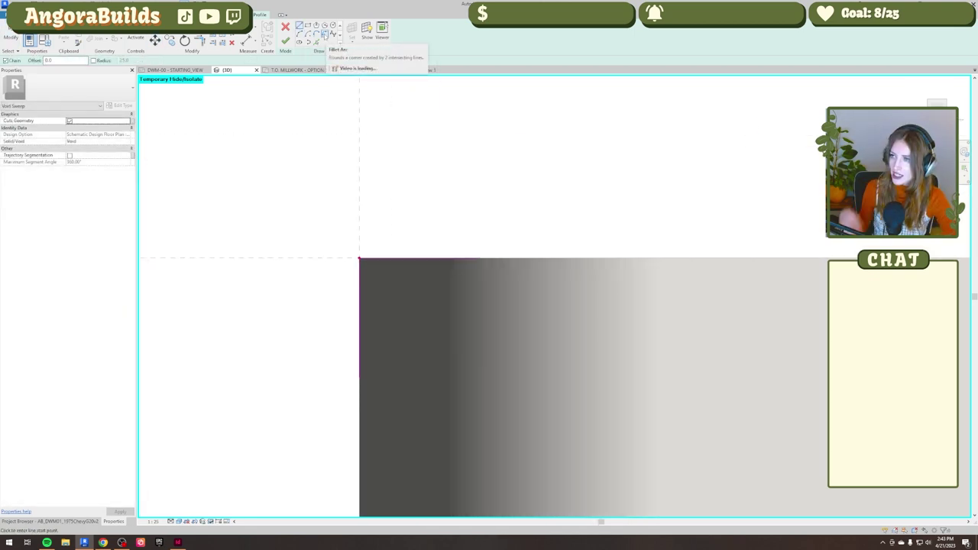
Draw a short 45-degree diagonal guide line inward from the profile corner.
left_click(332, 33)
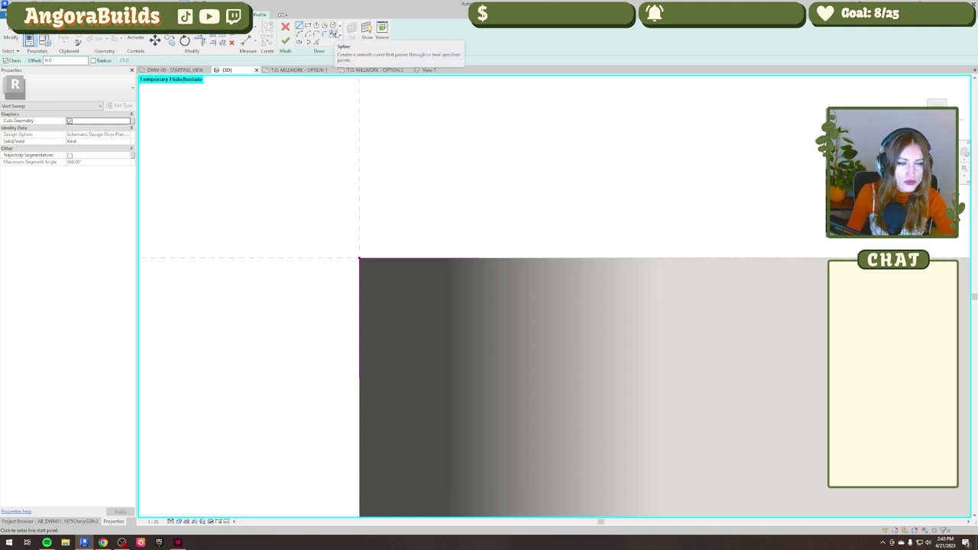
key("Escape")
left_click(359, 259)
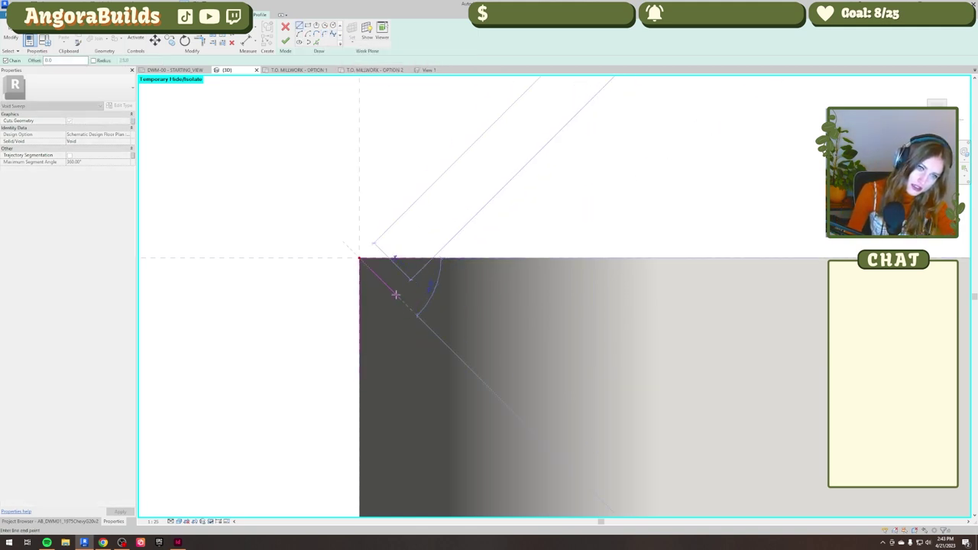
left_click(400, 298)
key("Escape")
Draw a spline from the vertical line's lower end to the diagonal's end, curve it, and mirror it about the diagonal.
left_click(361, 378)
key("Escape")
key("Escape")
left_click(386, 329)
left_click_drag(380, 337, 360, 299)
key("Escape")
left_click(367, 327)
key("m")
key("m")
left_click(382, 280)
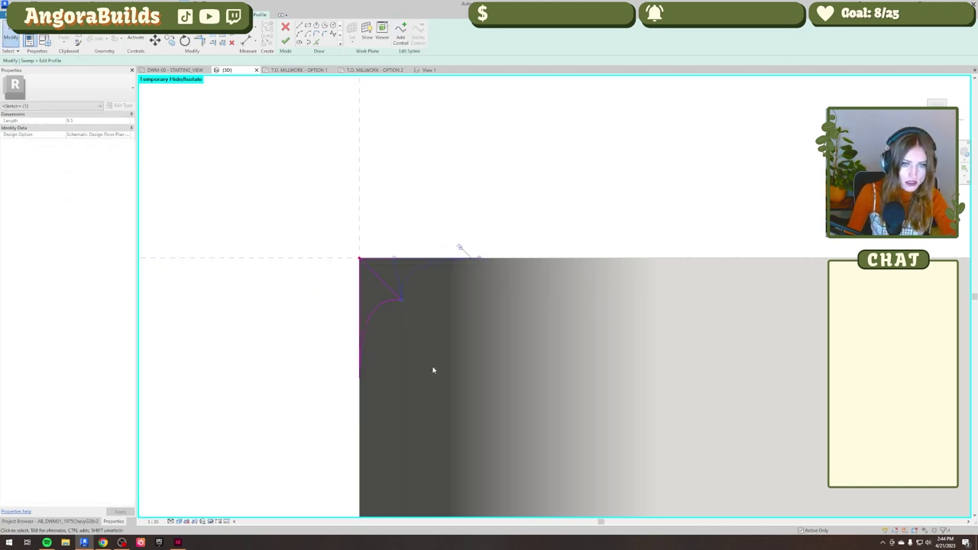
Delete the diagonal guide line and finish the profile and the void sweep.
left_click(382, 281)
key("Delete")
scroll(437, 185, "down", 3)
left_click(285, 40)
scroll(364, 282, "down", 5)
middle_click_drag(546, 158, 500, 192, "shift")
left_click(286, 39)
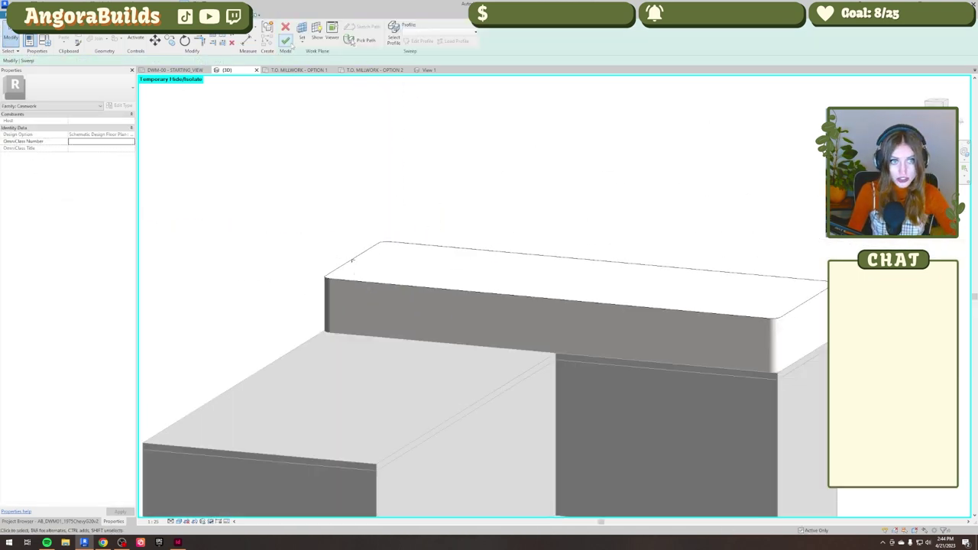
Examine the cushion's rounded top edge and corner up close in different visual styles.
middle_click_drag(263, 302, 249, 341, "shift")
left_click(179, 522)
left_click(200, 506)
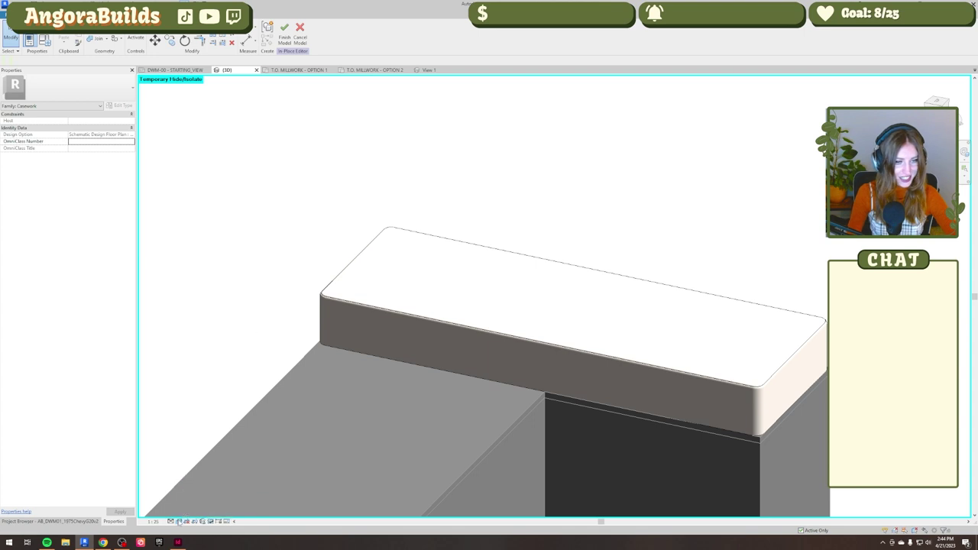
left_click(179, 522)
left_click(200, 505)
middle_click_drag(306, 321, 222, 352, "shift")
left_click(180, 522)
left_click(198, 514)
middle_click_drag(165, 405, 207, 369, "shift")
scroll(205, 374, "down", 4)
scroll(336, 387, "up", 7)
scroll(337, 387, "down", 5)
scroll(412, 367, "up", 7)
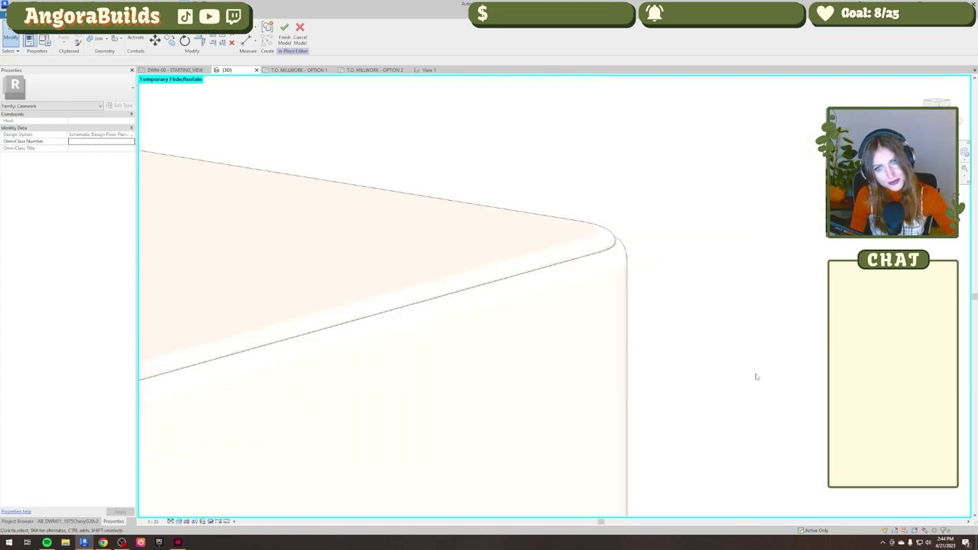
scroll(756, 376, "down", 7)
scroll(363, 347, "up", 5)
scroll(383, 339, "down", 5)
middle_click_drag(383, 339, 413, 409, "shift")
Open the void sweep's profile for editing and lengthen its vertical and top lines away from the corner.
left_click(474, 357)
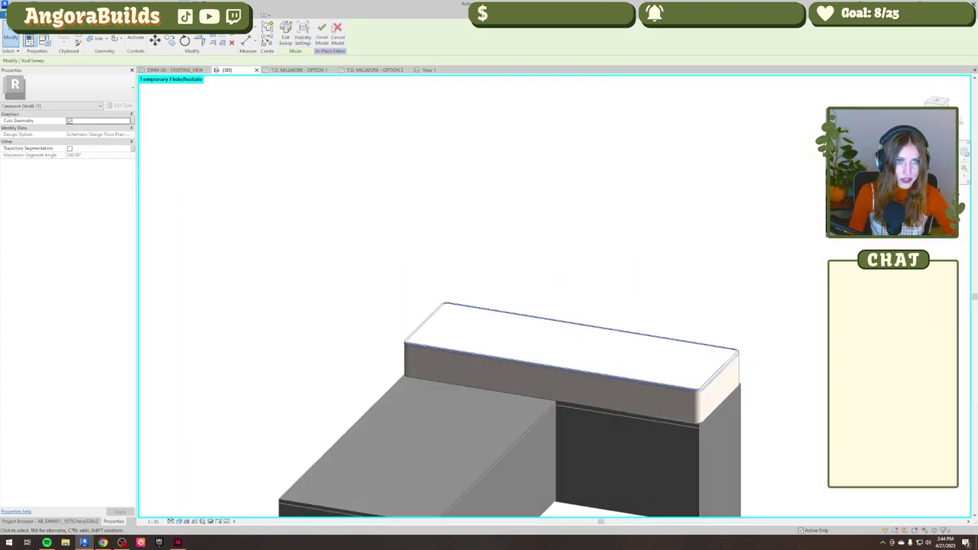
key("Escape")
middle_click_drag(611, 382, 458, 375, "shift")
scroll(527, 329, "up", 5)
left_click(937, 103)
double_click(432, 236)
scroll(436, 234, "up", 6)
double_click(436, 234)
middle_click_drag(451, 306, 435, 276)
left_click(386, 306)
left_click_drag(387, 339, 392, 412)
left_click(388, 283)
mouse_move(521, 205)
left_mouse_down()
mouse_move(612, 209)
mouse_move(596, 207)
left_mouse_up()
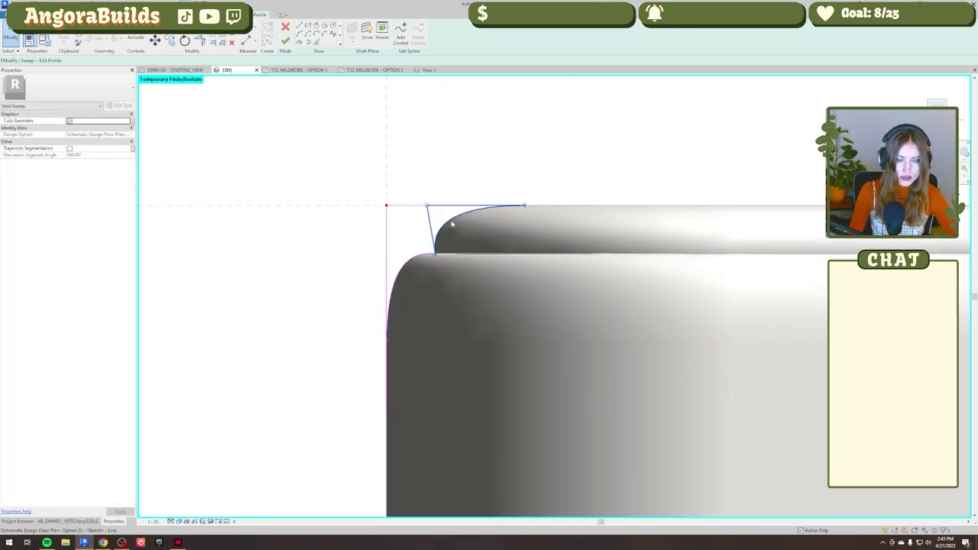
Delete both profile curves and draw a longer 45-degree diagonal guide line from the corner.
left_click(452, 223)
left_click(408, 267, "ctrl")
key("Delete")
left_click(301, 25)
left_click(387, 205)
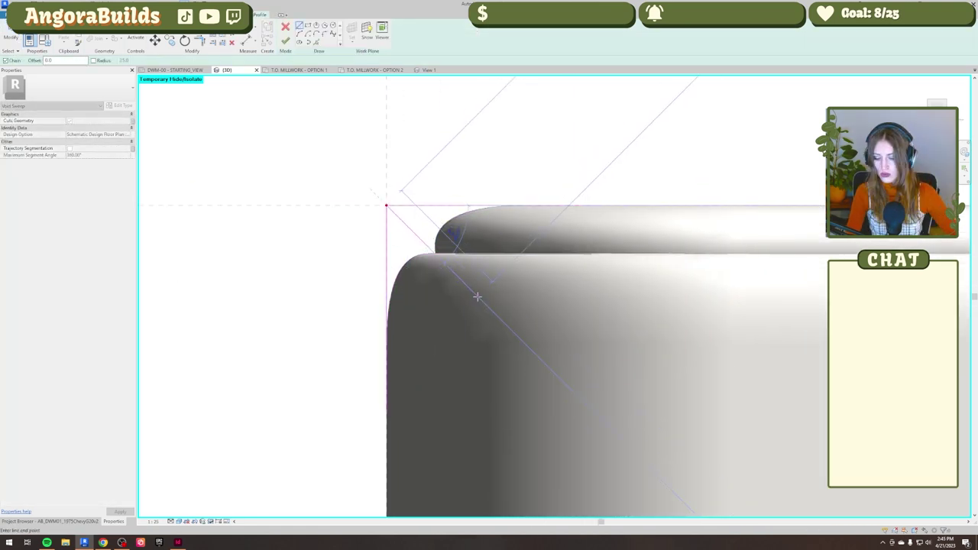
left_click(478, 300)
key("Escape")
key("Escape")
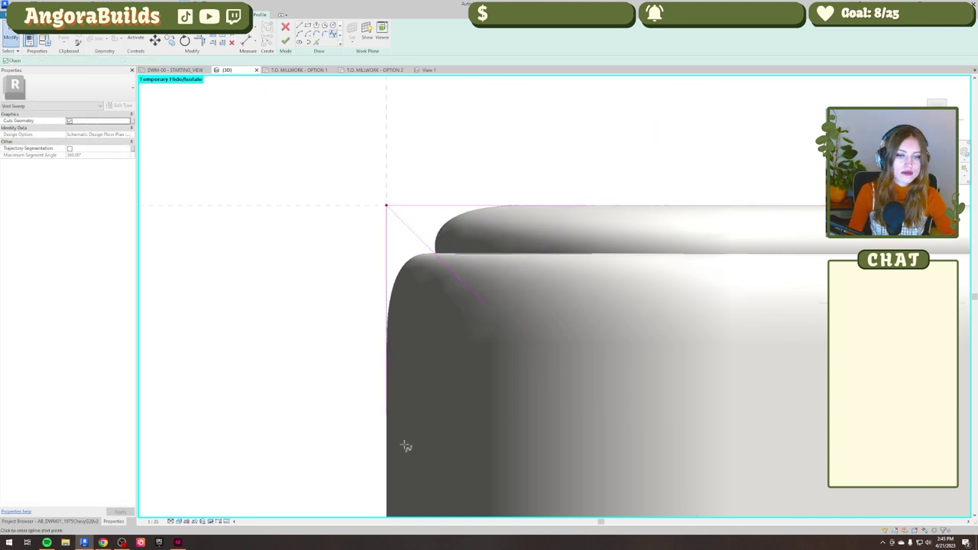
Draw a new spline from the lengthened vertical line's end to the diagonal and shape it with its control point on the vertical line.
left_click(387, 414)
left_click(461, 280)
key("Escape")
key("Escape")
left_click(428, 341)
mouse_move(424, 347)
left_mouse_down()
mouse_move(410, 291)
mouse_move(388, 273)
left_mouse_up()
mouse_move(461, 280)
left_mouse_down()
mouse_move(501, 273)
mouse_move(453, 270)
left_mouse_up()
key("ctrl+z")
key("ctrl+z")
left_click_drag(420, 342, 386, 271)
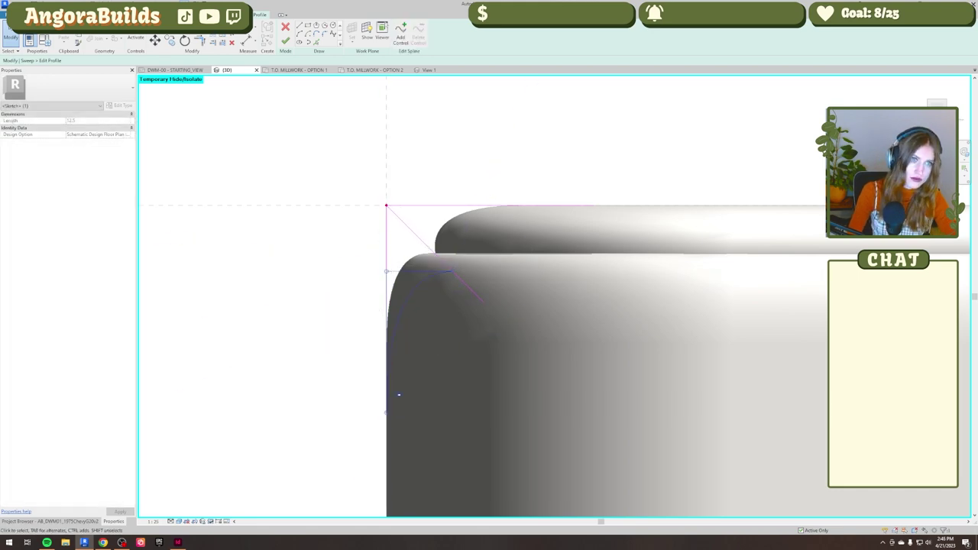
Mirror the new spline about the diagonal and finish the profile with that guide line deleted.
key("m")
key("m")
left_click(470, 287)
left_click(470, 286)
key("Delete")
scroll(320, 236, "down", 4)
left_click(286, 41)
scroll(261, 158, "down", 3)
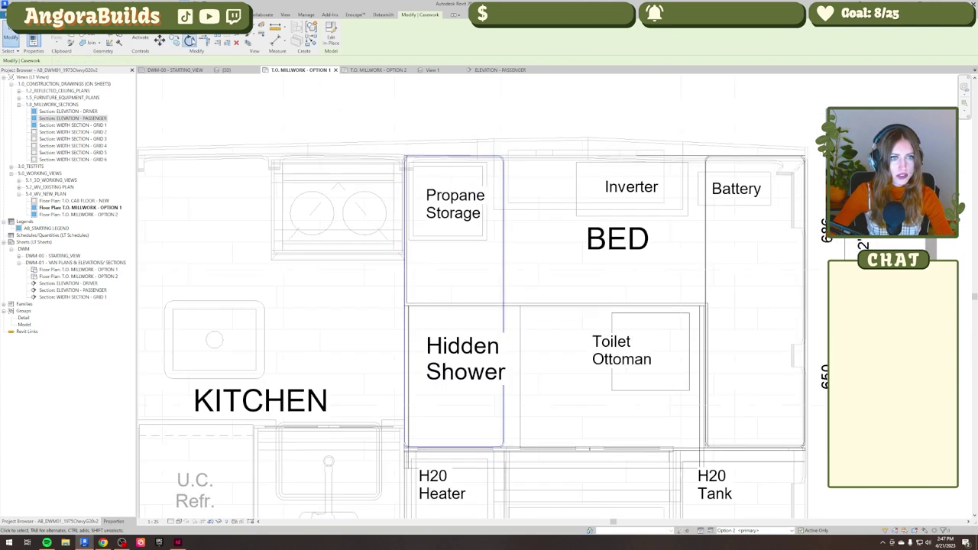
Rotate the cushion over the hidden shower by 90 degrees in the Option 1 millwork plan.
left_click(189, 41)
left_click(534, 303)
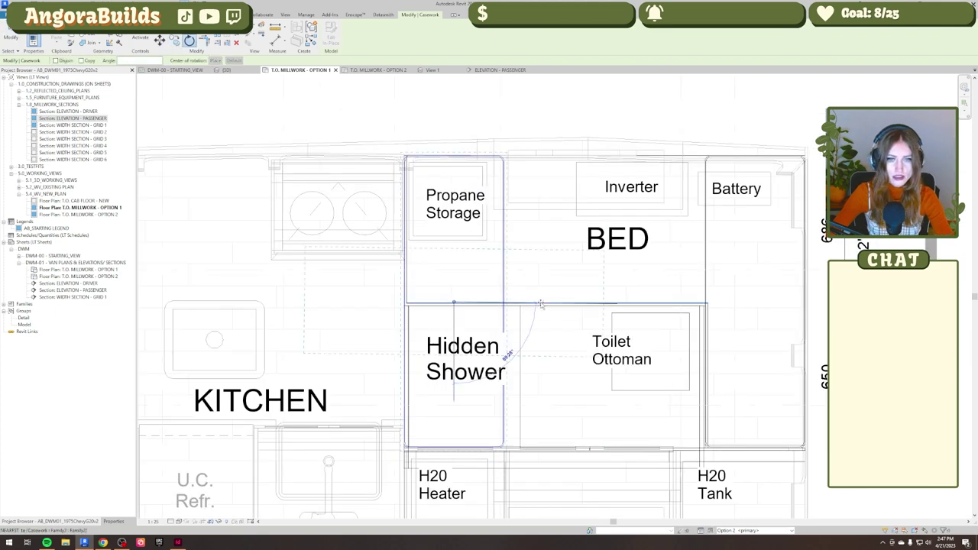
left_click(454, 374)
Move the rotated cushion onto the bed and line up its end with the bed's edge beside the kitchen counter.
left_click(160, 40)
left_click(365, 347)
left_click(467, 293)
left_click(160, 41)
scroll(394, 288, "up", 5)
left_click(438, 306)
left_click(425, 306)
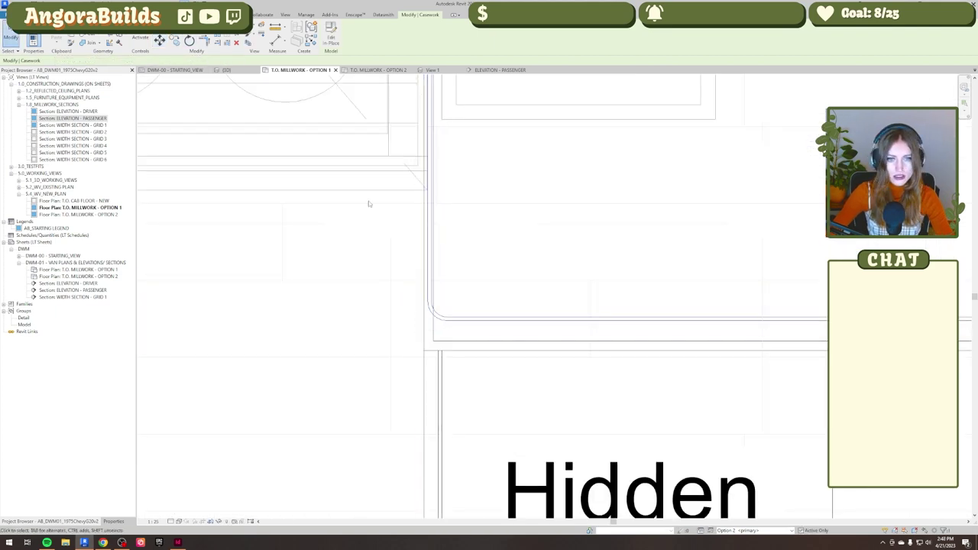
Move the rotated cushion in the Option 1 plan so its end and long edge line up with the bed's corner beside the hidden shower.
left_click(426, 285)
left_click(430, 285)
key("m")
key("v")
left_click(428, 283)
left_click(425, 283)
key("m")
key("v")
left_click(616, 320)
left_click(617, 341)
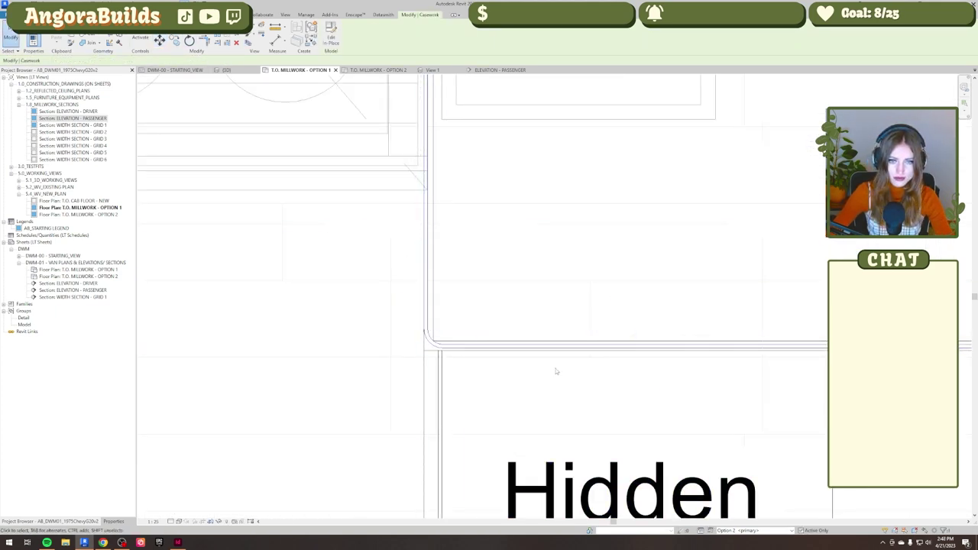
Open the bed cushion for in-place editing and show it in the 3D view.
scroll(556, 371, "down", 5)
left_click_drag(811, 315, 815, 385)
left_click(438, 298)
left_click(439, 299)
middle_click_drag(723, 306, 571, 329)
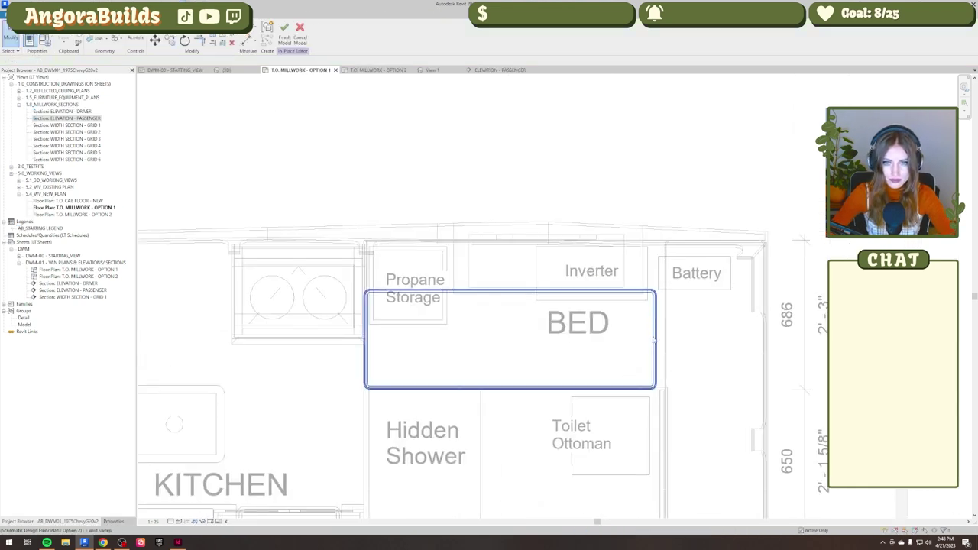
double_click(570, 330)
left_click(228, 69)
middle_click_drag(330, 310, 516, 326)
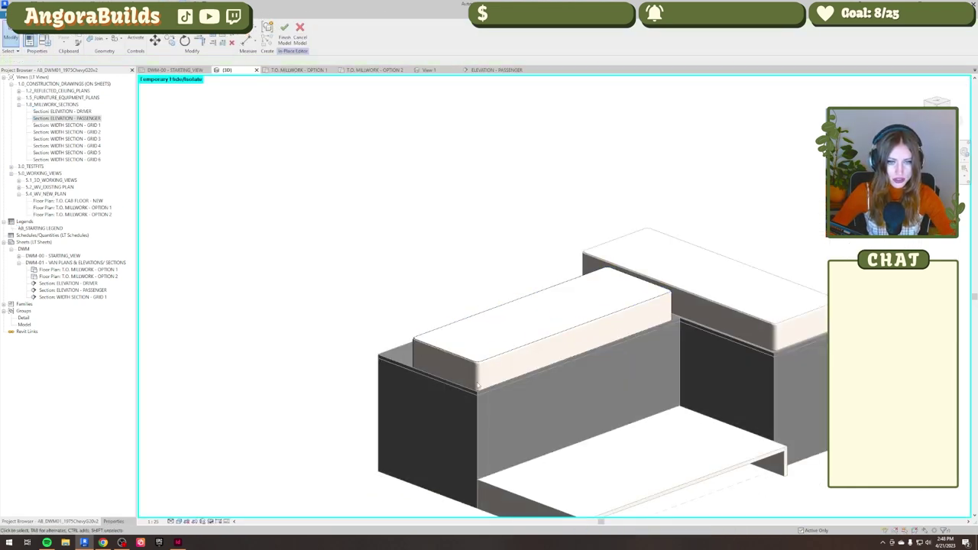
Edit the bed cushion's extrusion from above so it covers the full width of the bed base.
scroll(455, 365, "up", 3)
left_click_drag(430, 284, 387, 327)
left_click(289, 36)
left_click(423, 227)
left_click(468, 327)
left_click(289, 36)
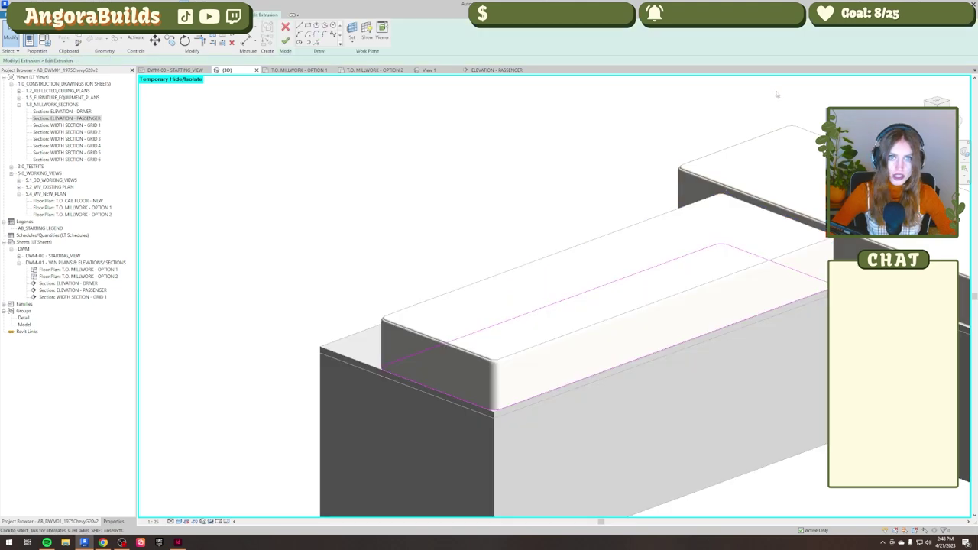
left_click(937, 101)
mouse_move(336, 229)
left_mouse_down()
mouse_move(701, 313)
mouse_move(773, 317)
left_mouse_up()
key("m")
key("v")
key("Escape")
key("Escape")
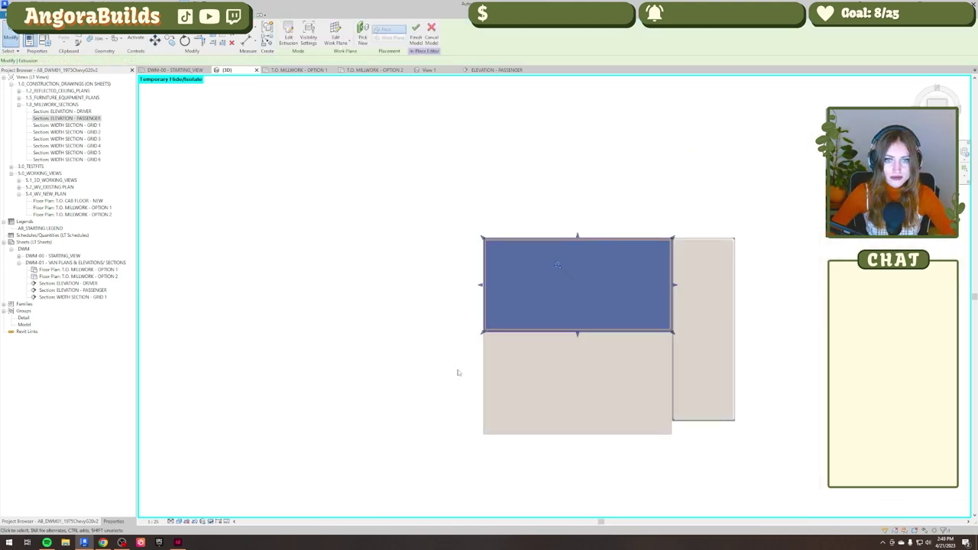
Check the cushion's rounded-edge void sweep in the passenger elevation and finish the in-place cushion model.
middle_click_drag(459, 374, 404, 87, "shift")
scroll(535, 343, "up", 3)
left_click(535, 290)
left_click(497, 70)
scroll(291, 321, "down", 3)
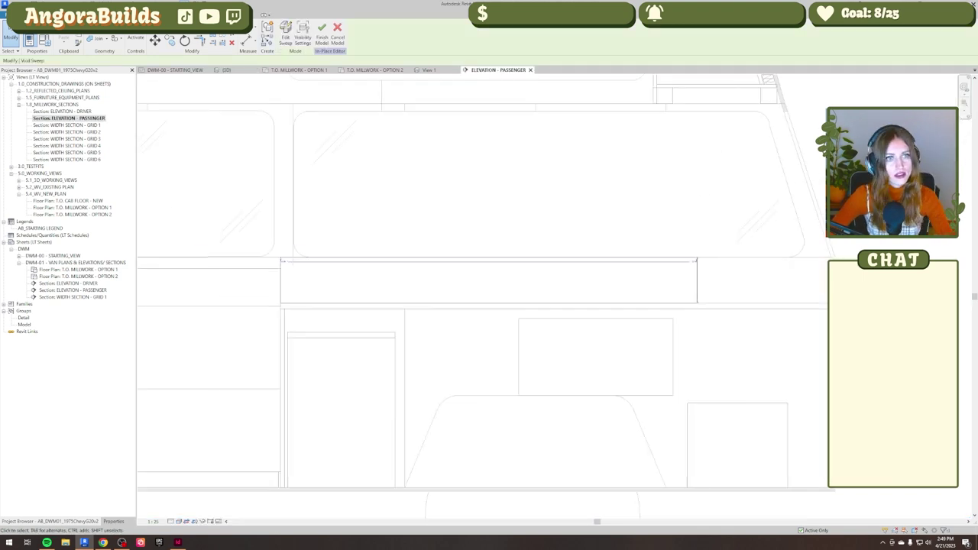
scroll(293, 290, "up", 2)
scroll(298, 271, "down", 3)
scroll(608, 260, "up", 3)
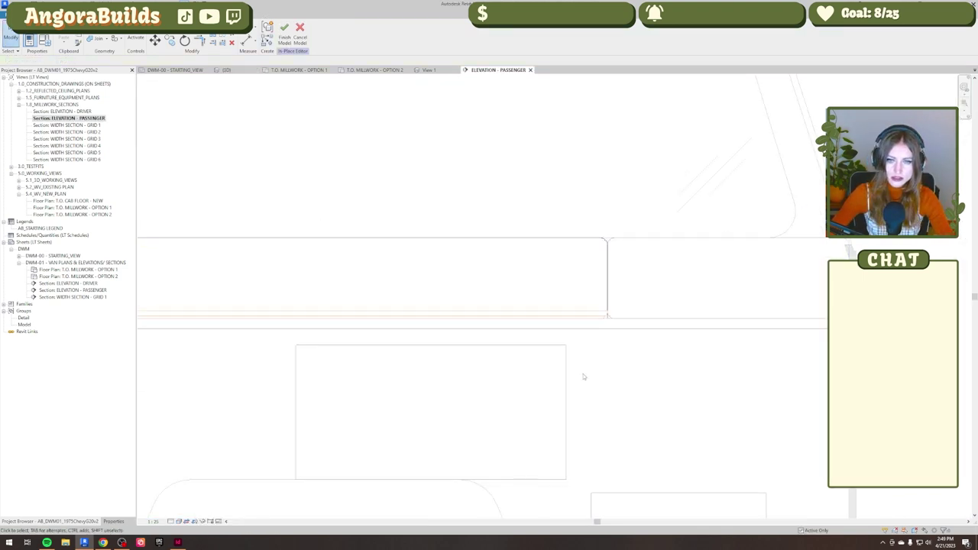
scroll(550, 357, "down", 3)
key("ctrl+Tab")
middle_click_drag(441, 402, 520, 448, "shift")
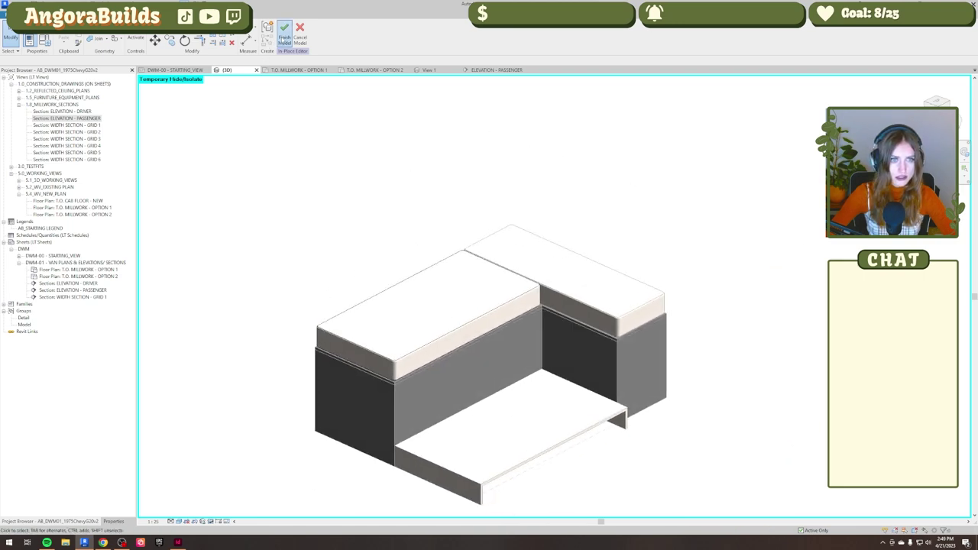
middle_click_drag(527, 405, 451, 397, "shift")
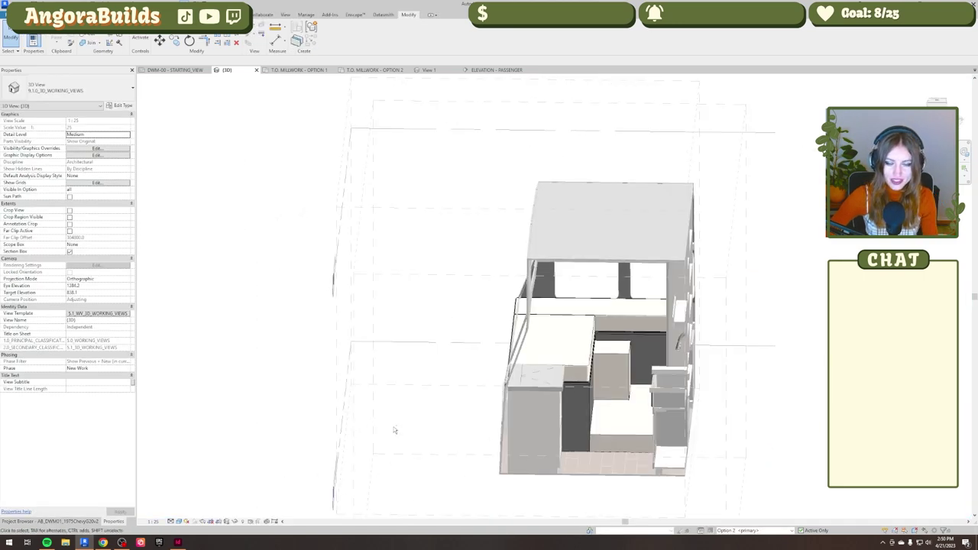
Examine in the 3D view how the bed cushions fit against the van's side wall, windows and kitchen counter.
middle_click_drag(395, 428, 506, 418, "shift")
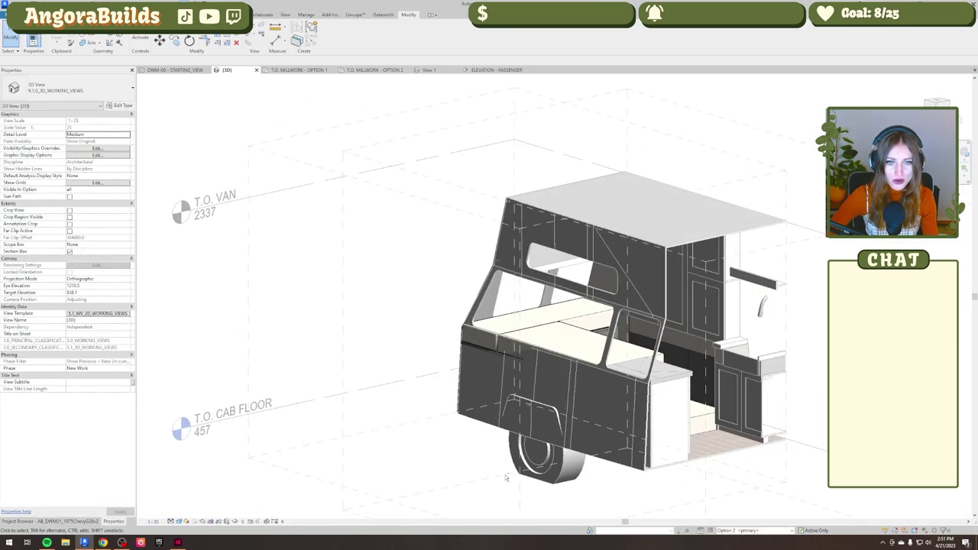
middle_click_drag(505, 477, 389, 448, "shift")
scroll(530, 350, "up", 6)
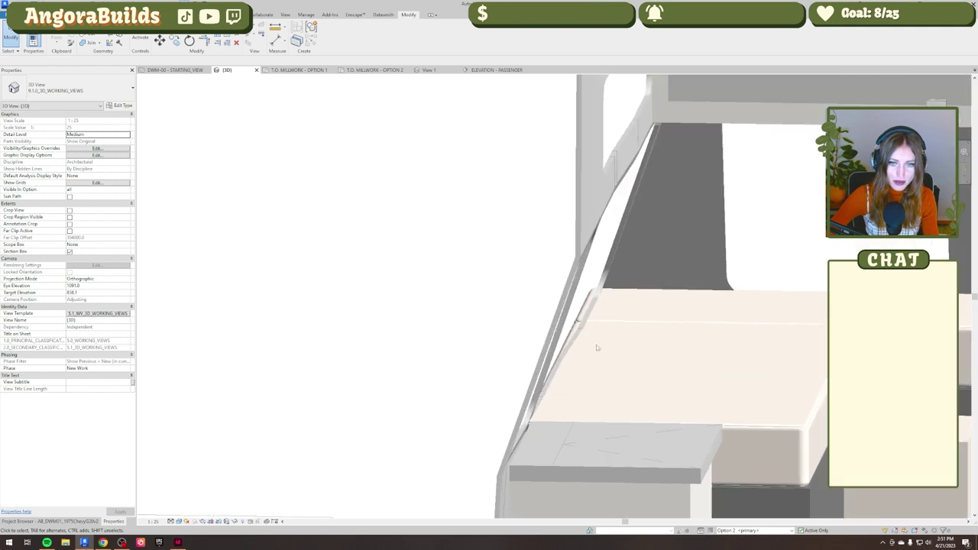
middle_click_drag(597, 348, 469, 389, "shift")
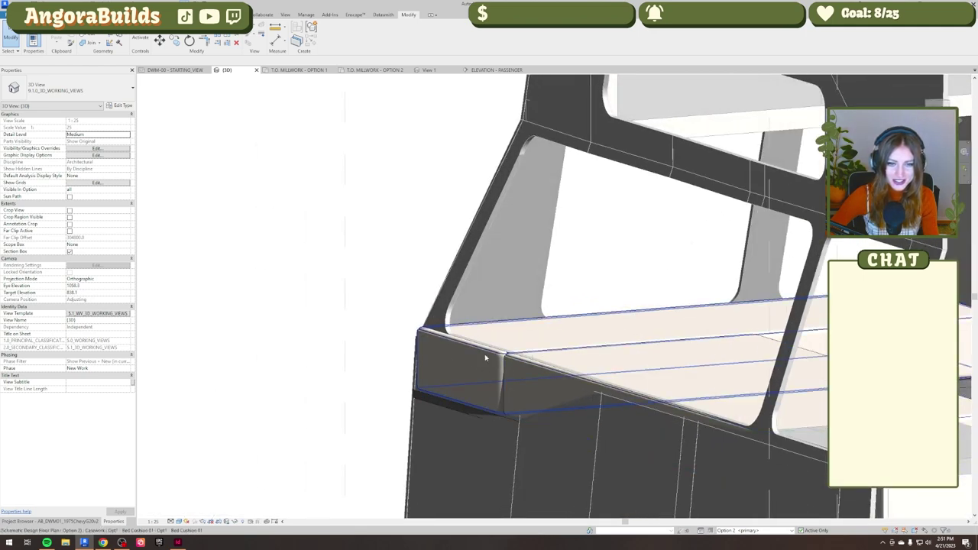
scroll(501, 357, "down", 4)
middle_click_drag(672, 428, 566, 489, "shift")
double_click(639, 427)
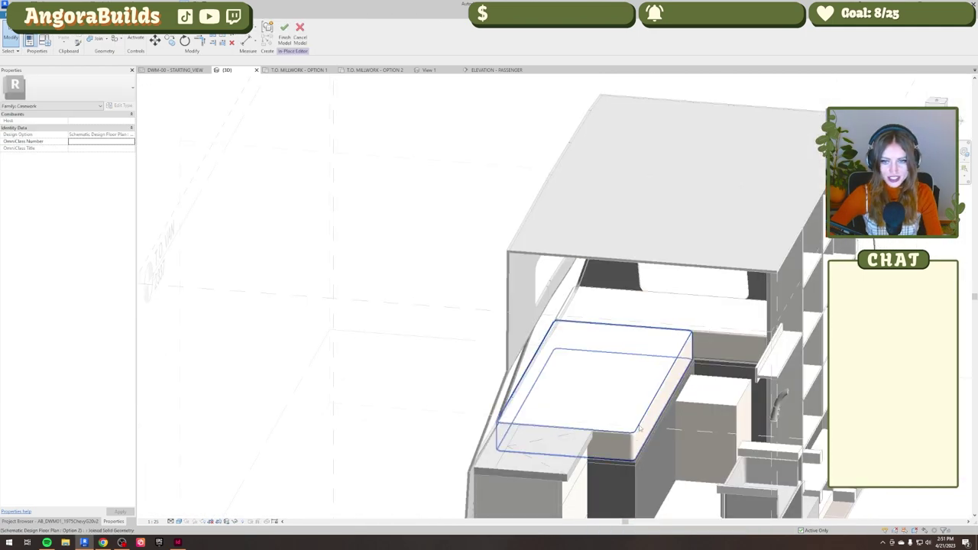
left_click(639, 429)
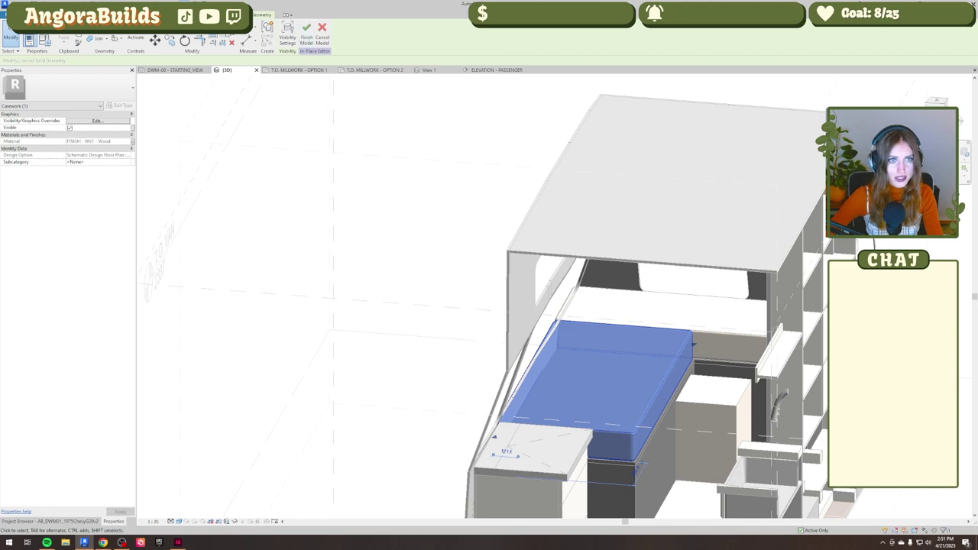
left_click(323, 34)
Reduce the depth of the cushion over the hidden shower in the Option 1 plan and finish its extrusion sketch.
middle_click_drag(662, 393, 413, 251, "shift")
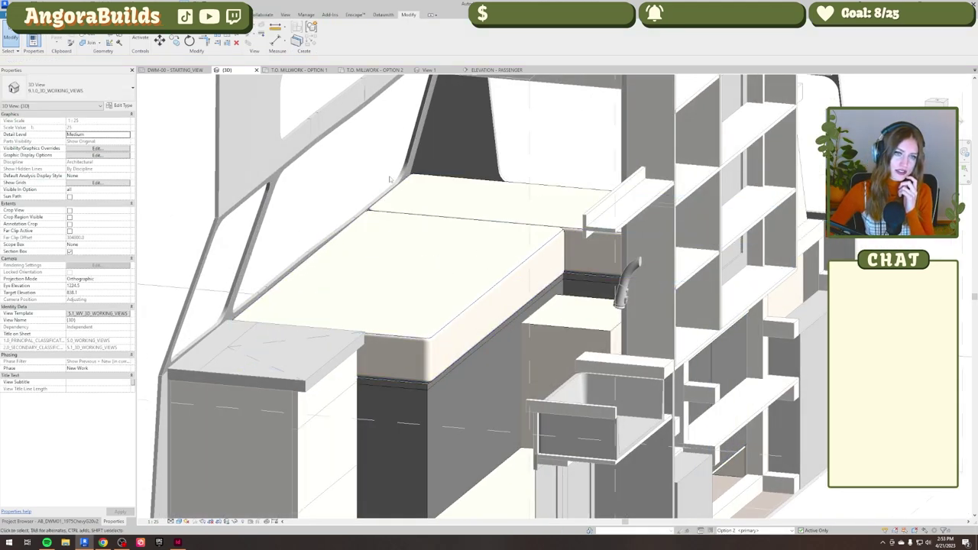
middle_click_drag(506, 264, 571, 245, "shift")
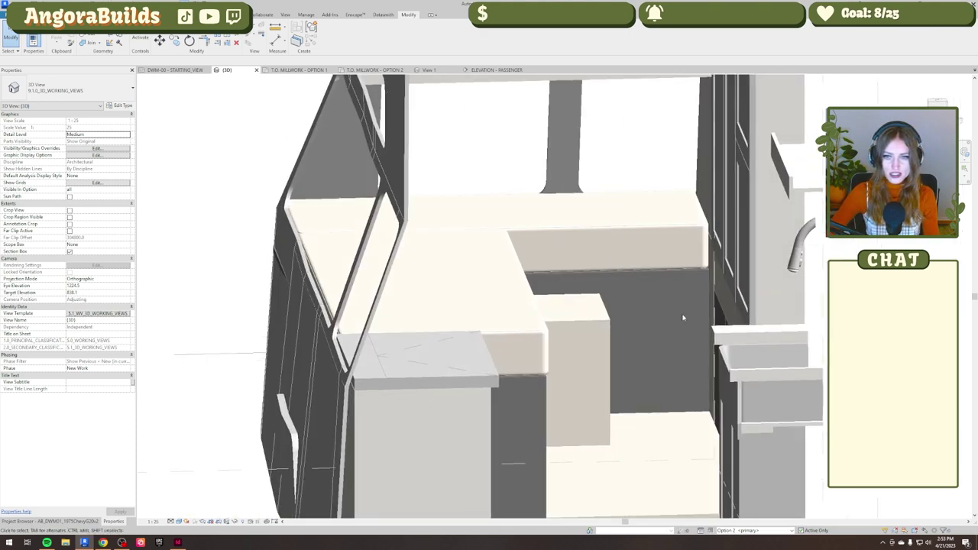
middle_click_drag(683, 317, 609, 231, "shift")
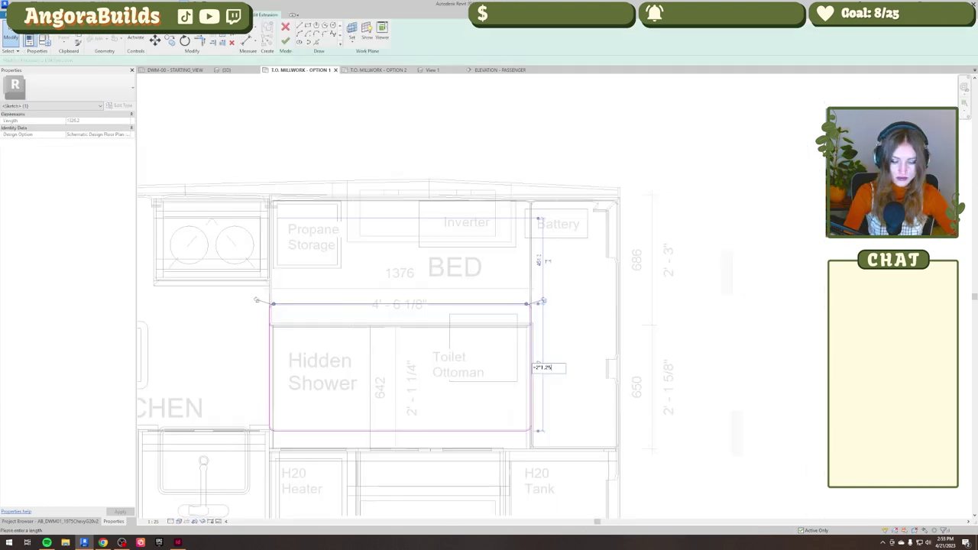
left_click(285, 40)
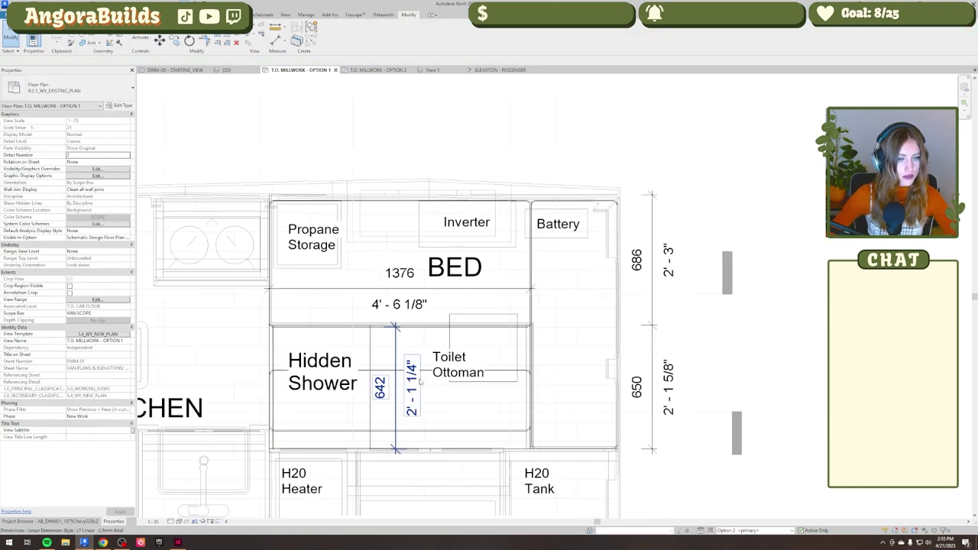
Open the Width Section - Grid 4 view.
middle_click_drag(510, 184, 531, 101)
left_click(50, 521)
scroll(540, 148, "down", 1)
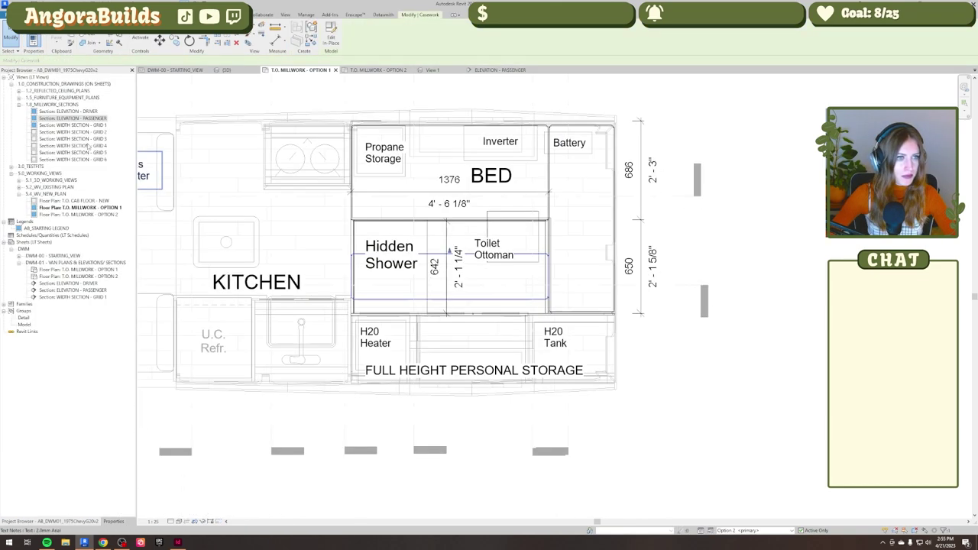
double_click(75, 146)
Try to rotate the narrow cushion upright in the Grid 4 width section.
left_click(535, 302)
left_click(190, 41)
left_click(635, 302)
key("Escape")
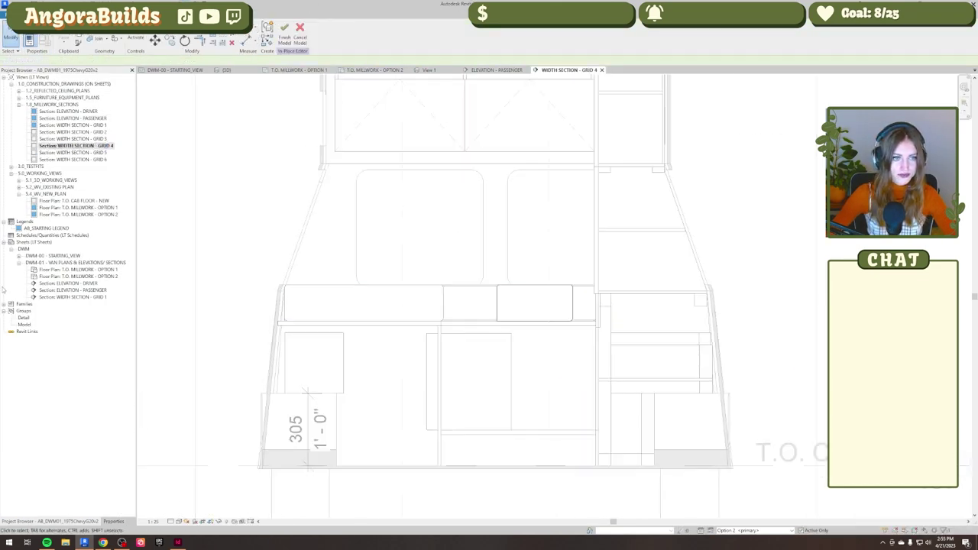
left_click(484, 285)
left_click(508, 261)
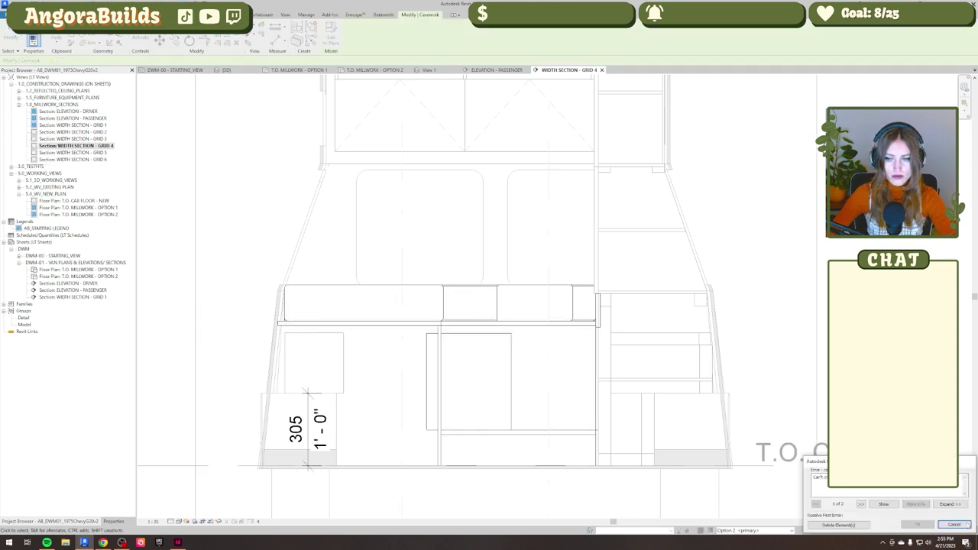
left_click(955, 524)
Create an upright copy of the narrow cushion above the bed and delete the flat original.
left_click(451, 260)
left_click(205, 28)
left_click(485, 274)
left_click(487, 302)
left_click(527, 302)
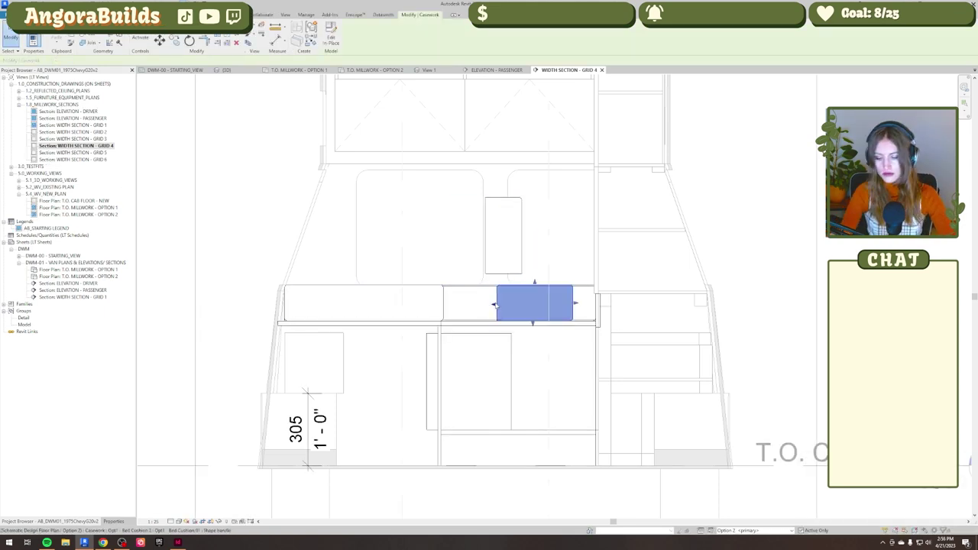
key("Delete")
Move the upright cushion onto the bed cushion near the van's sloped side wall and check it in the 3D view.
left_click(497, 259)
left_click_drag(313, 268, 314, 271)
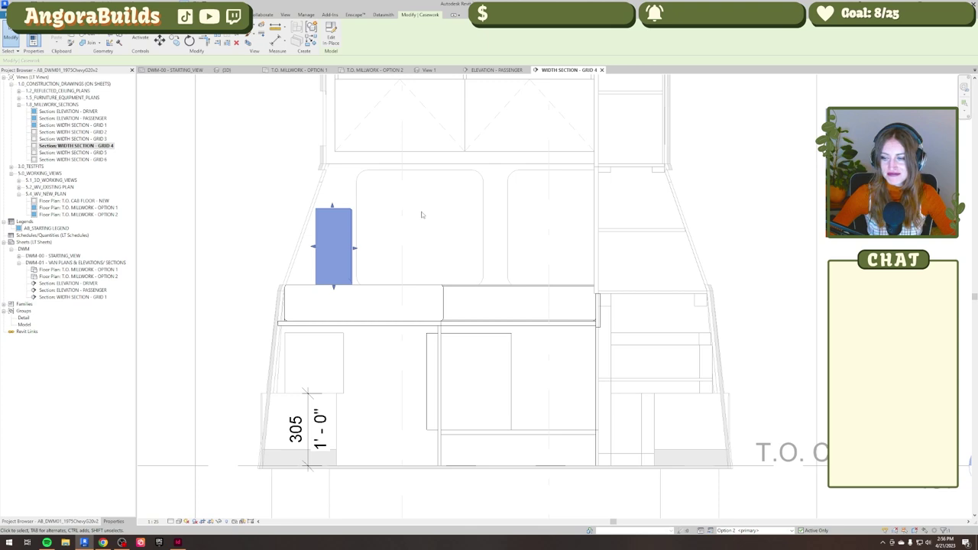
left_click(227, 71)
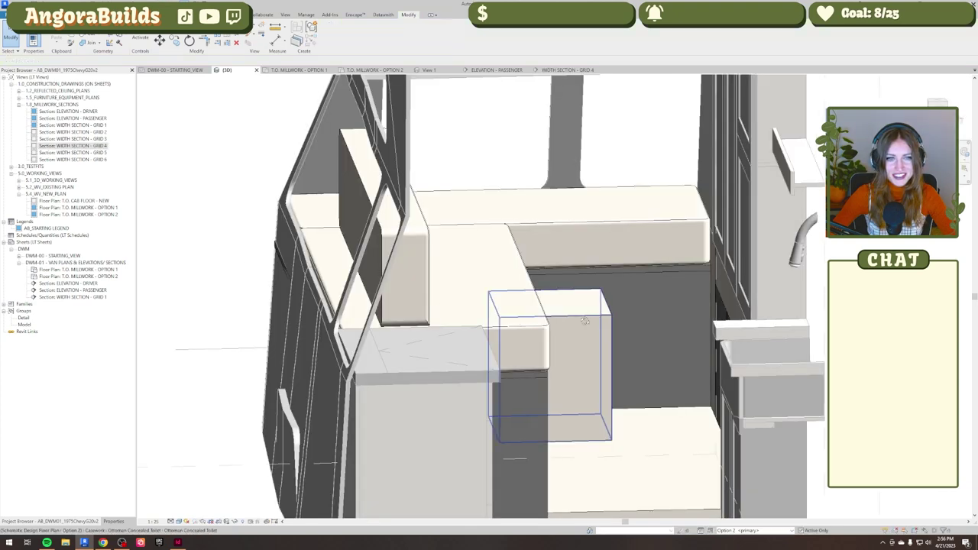
middle_click_drag(585, 321, 344, 309, "shift")
middle_click_drag(326, 345, 609, 394)
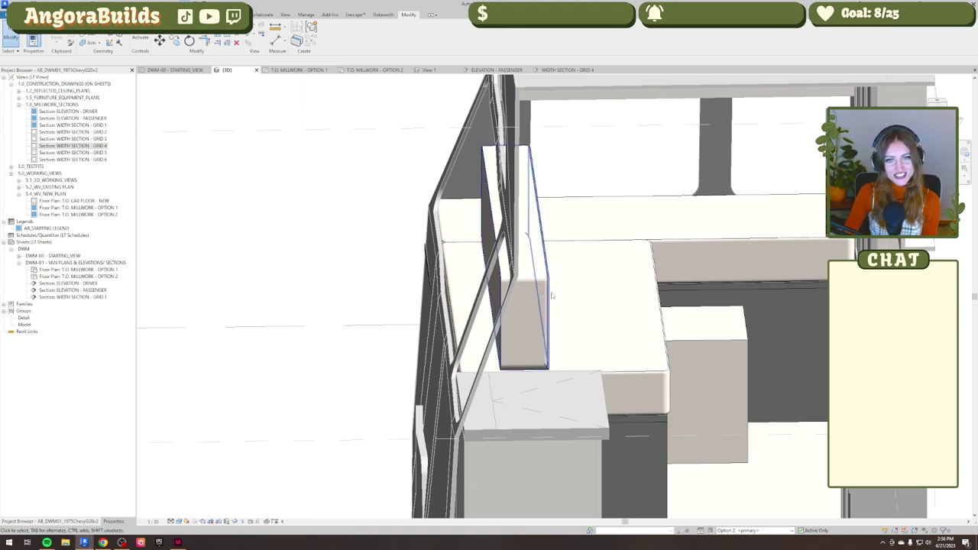
middle_click_drag(543, 397, 473, 380)
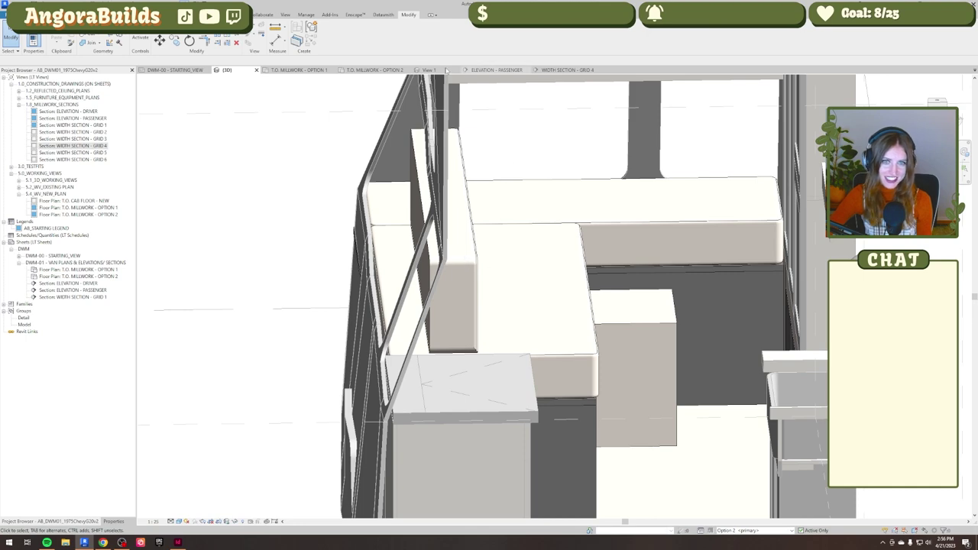
middle_click_drag(515, 286, 462, 286)
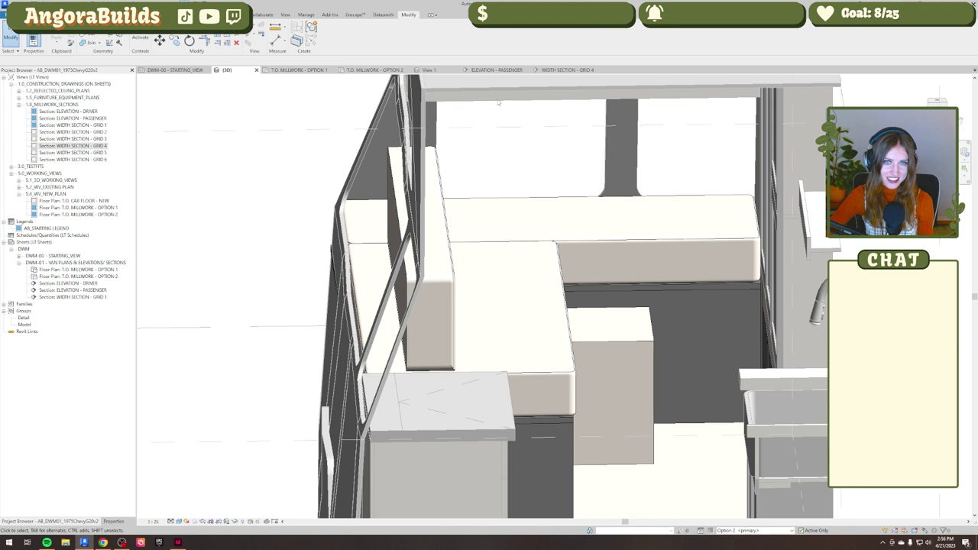
Rotate the upright cushion by 90 degrees in the Option 1 plan and move it to the bed's rear end beside the battery.
left_click(544, 70)
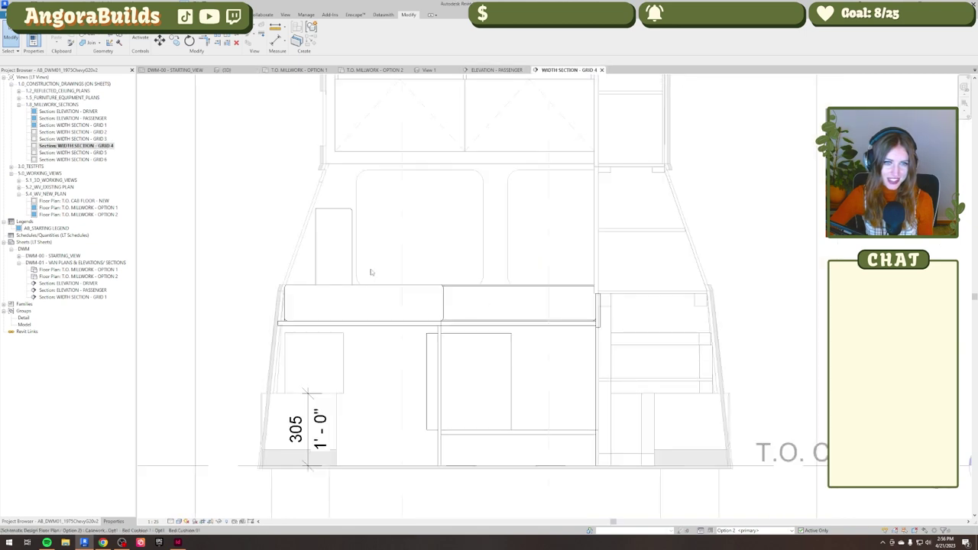
left_click(469, 236)
scroll(469, 236, "up", 5)
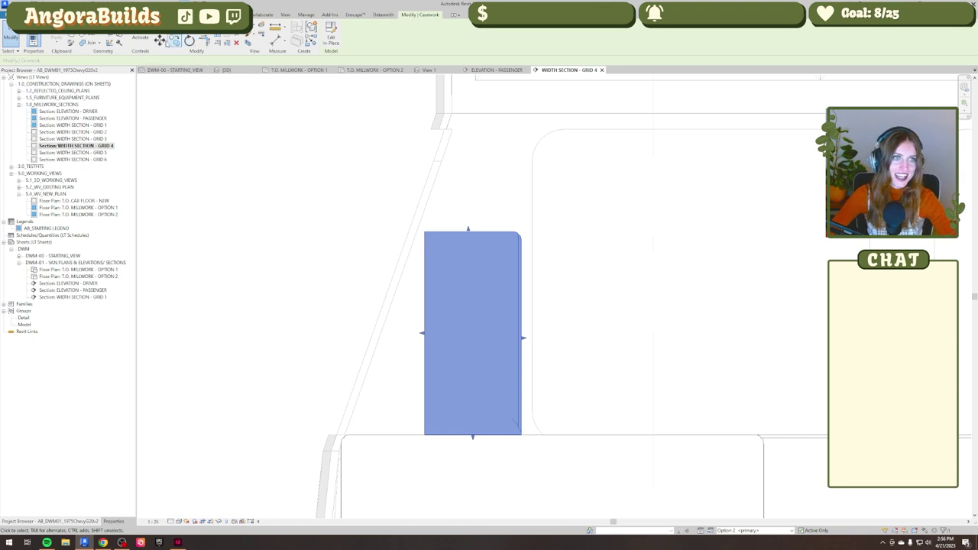
key("m")
key("v")
left_click(417, 231)
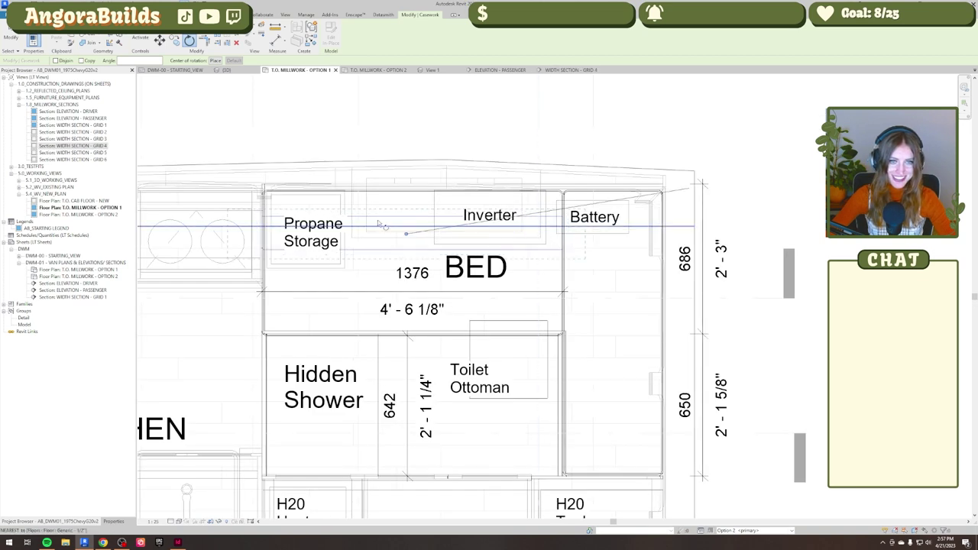
scroll(445, 228, "up", 2)
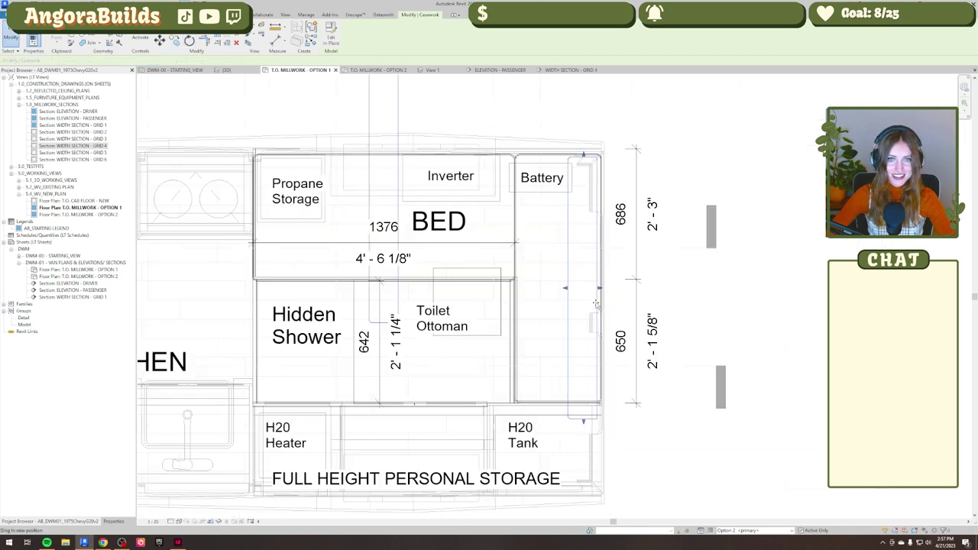
left_click_drag(597, 304, 601, 298)
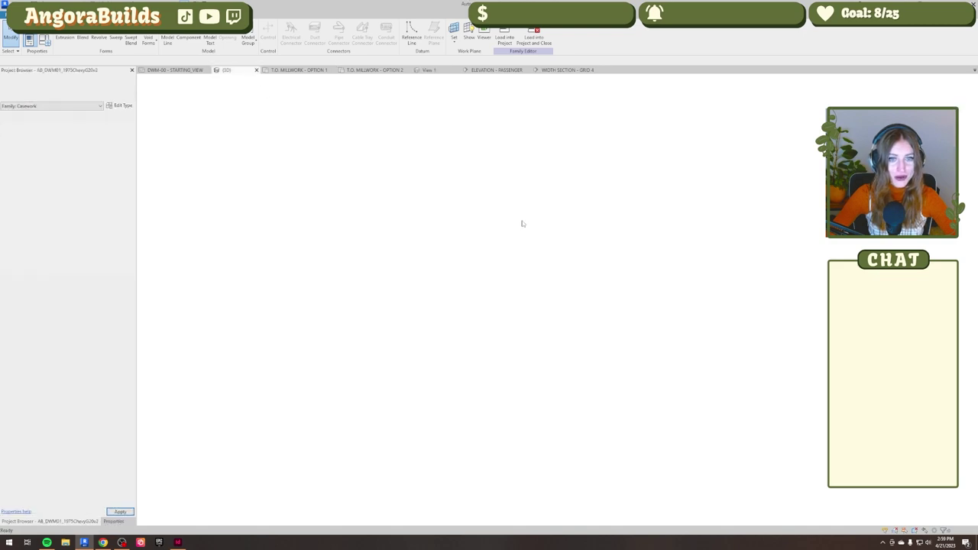
Check the upright cushion in the passenger elevation and Grid 4 width section, and quit the in-place cushion edit, discarding its changes.
middle_click_drag(559, 395, 451, 376, "shift")
scroll(448, 377, "down", 2)
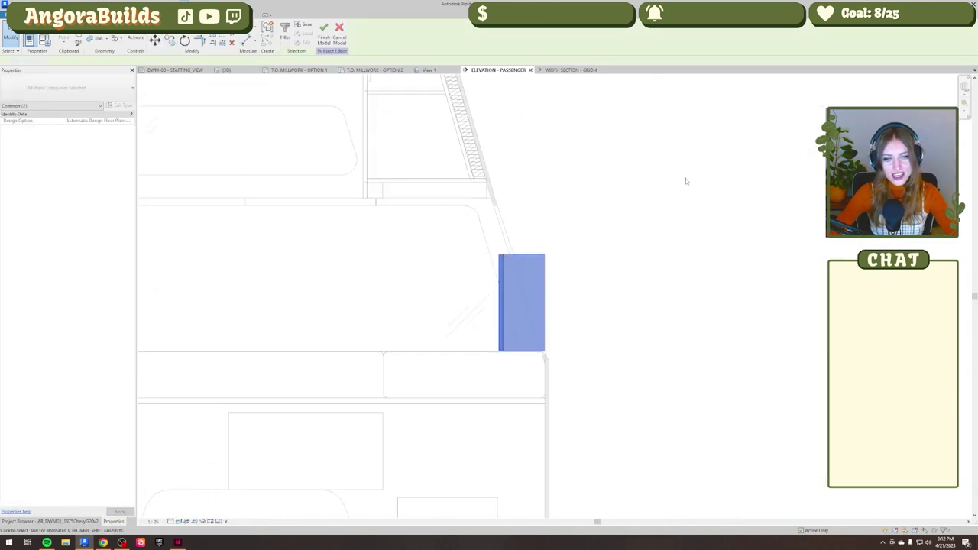
scroll(571, 272, "down", 3)
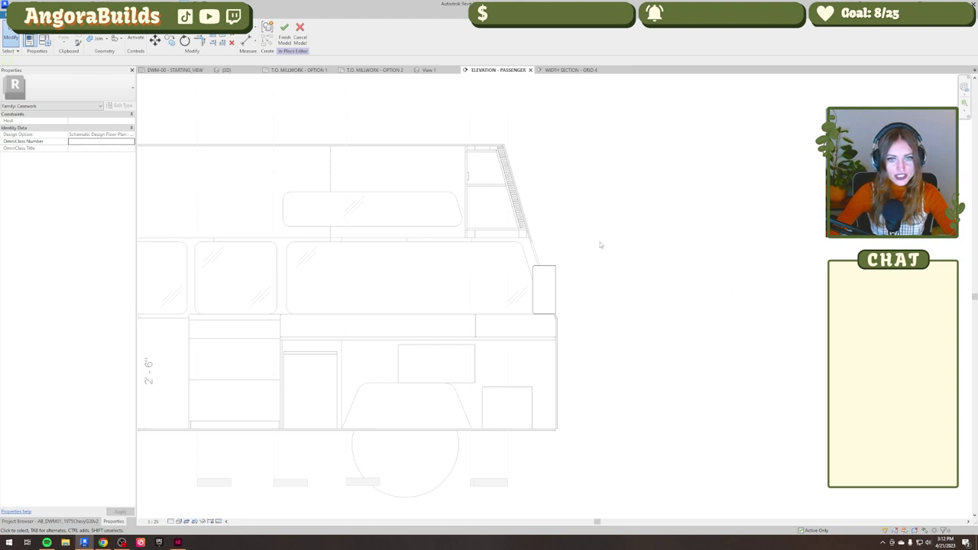
middle_click_drag(534, 218, 597, 247)
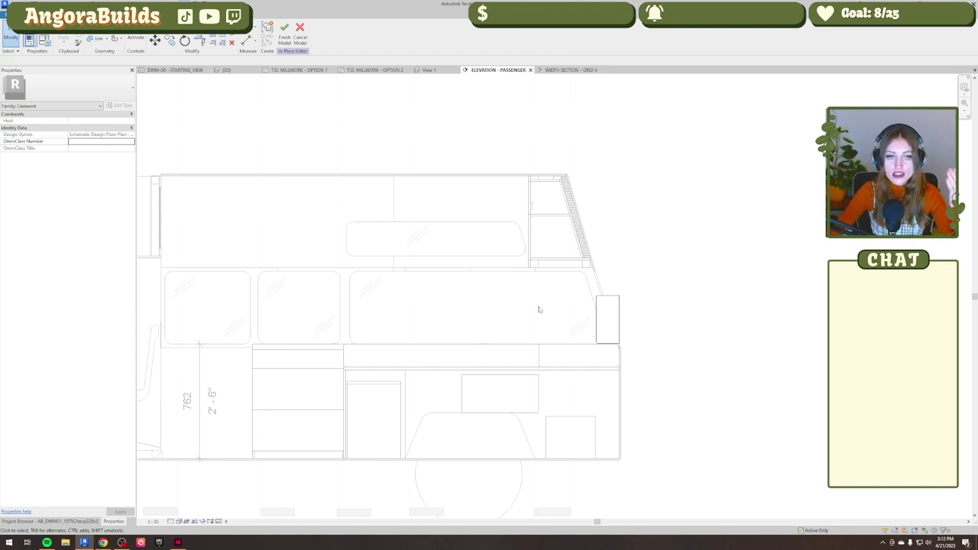
left_click(568, 69)
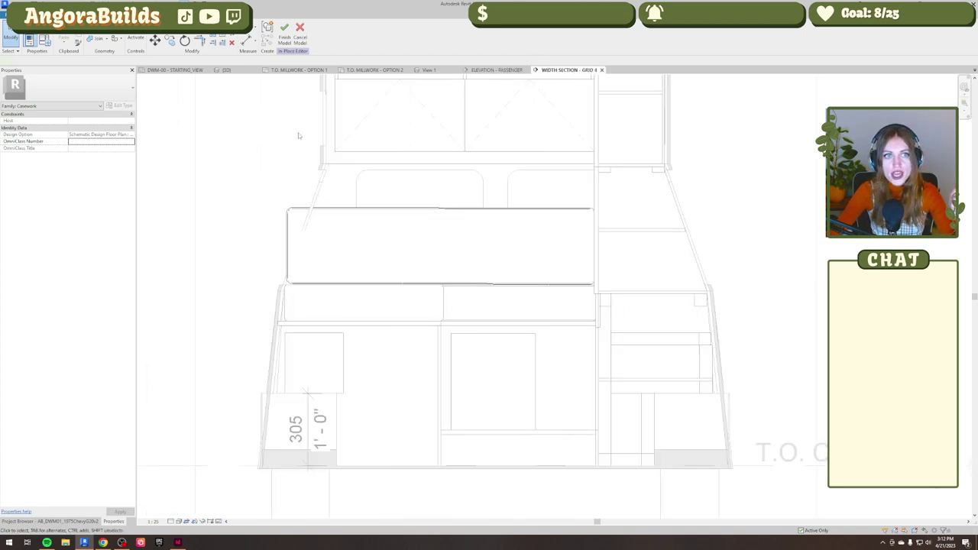
left_click(299, 31)
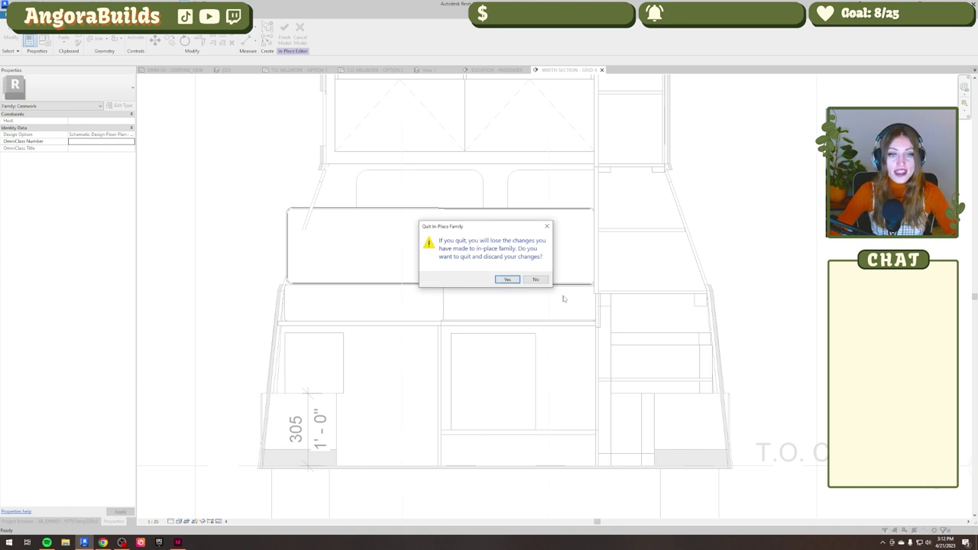
left_click(536, 279)
scroll(547, 277, "down", 3)
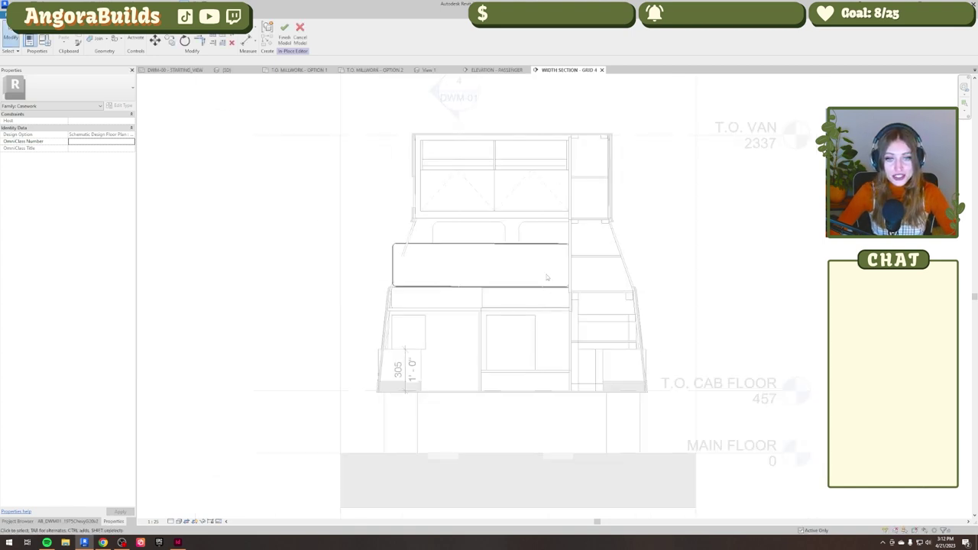
left_click(299, 31)
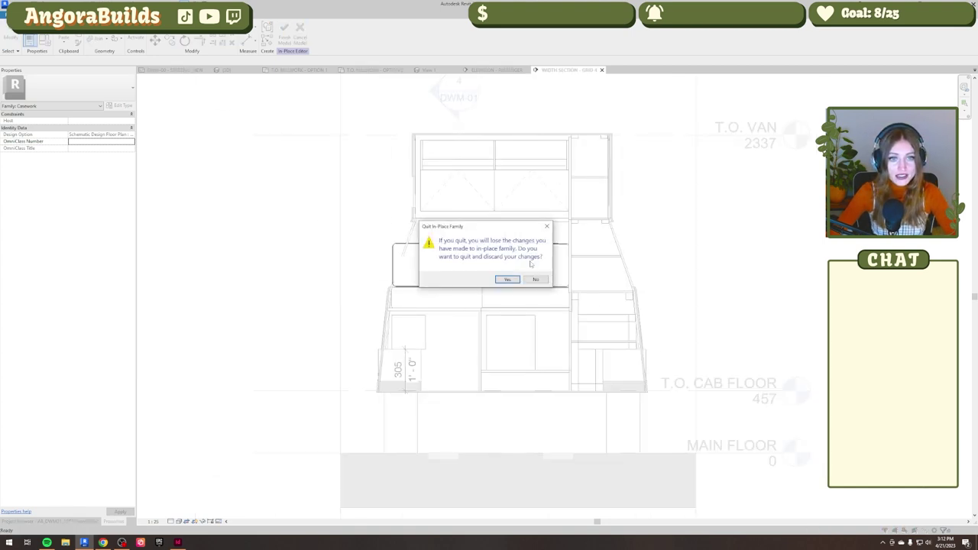
left_click(507, 280)
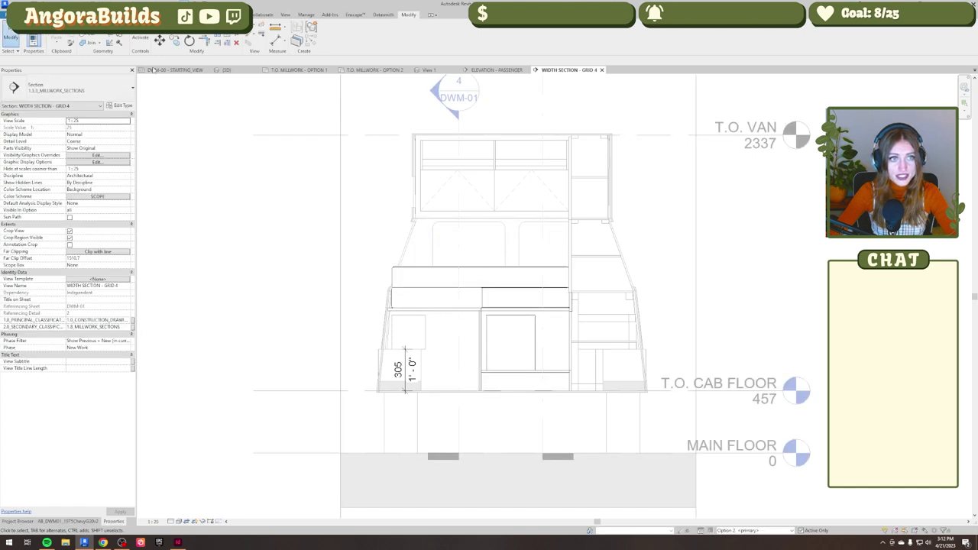
middle_click_drag(493, 193, 468, 241)
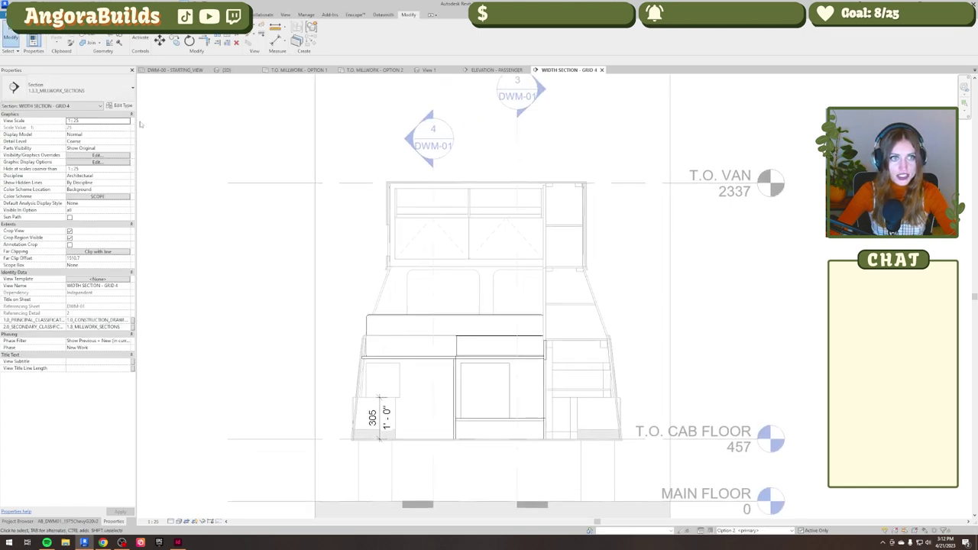
Extend the 3D view's section box toward the front of the van to reveal the whole sink cabinet.
scroll(533, 266, "up", 3)
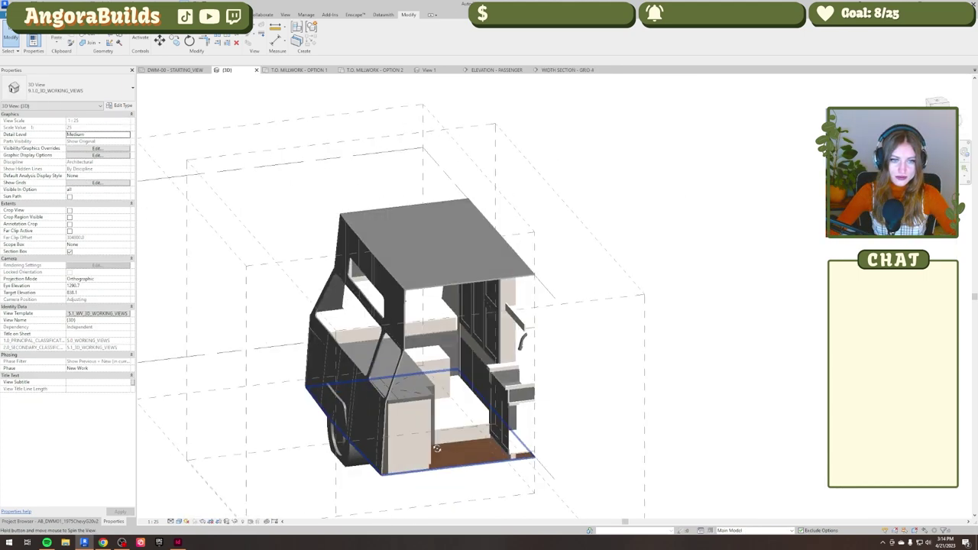
middle_click_drag(497, 360, 569, 344, "shift")
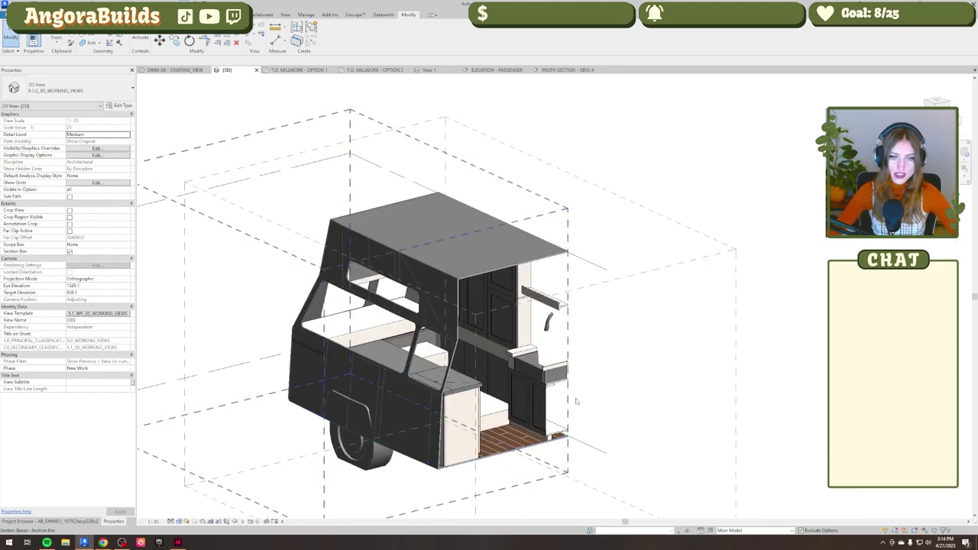
left_click(569, 343)
left_click_drag(460, 291, 528, 278)
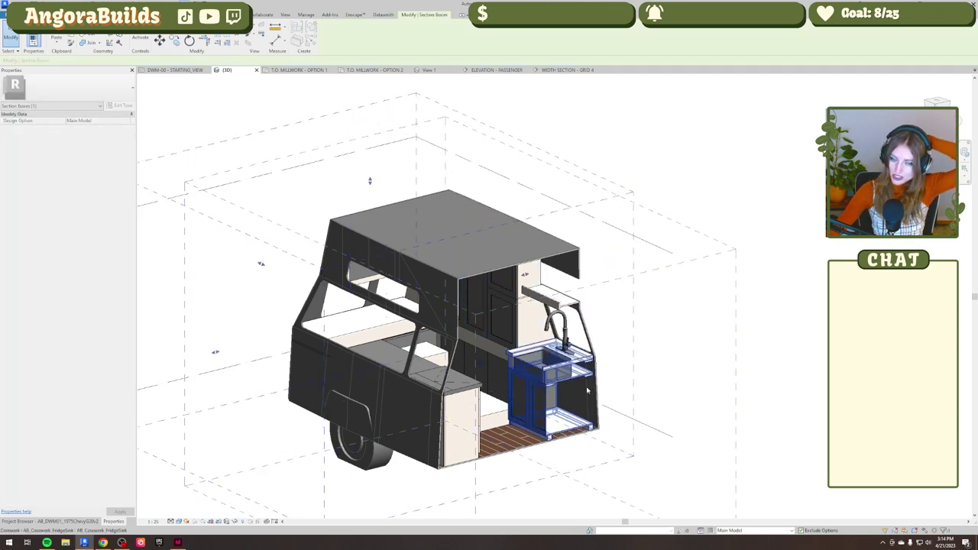
middle_click_drag(429, 482, 493, 452)
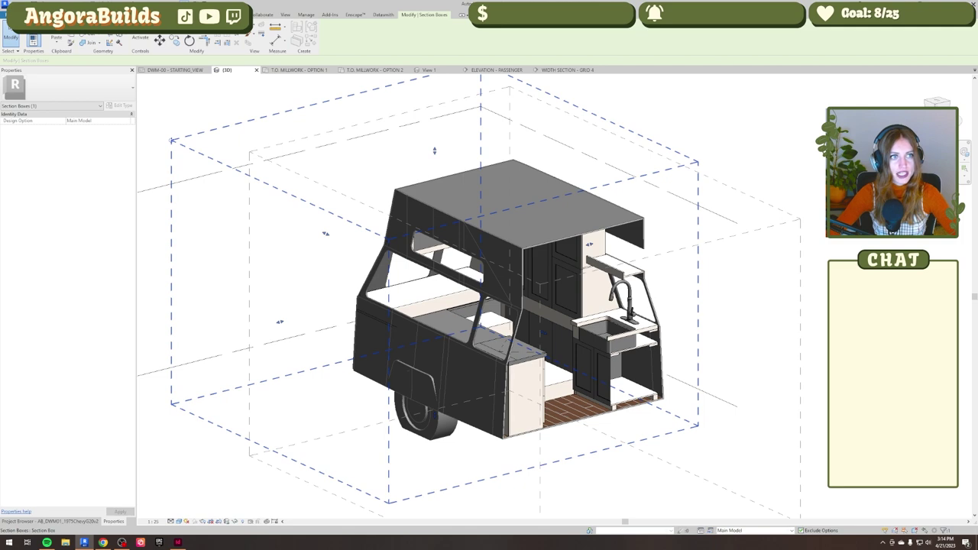
key("Escape")
key("c")
key("m")
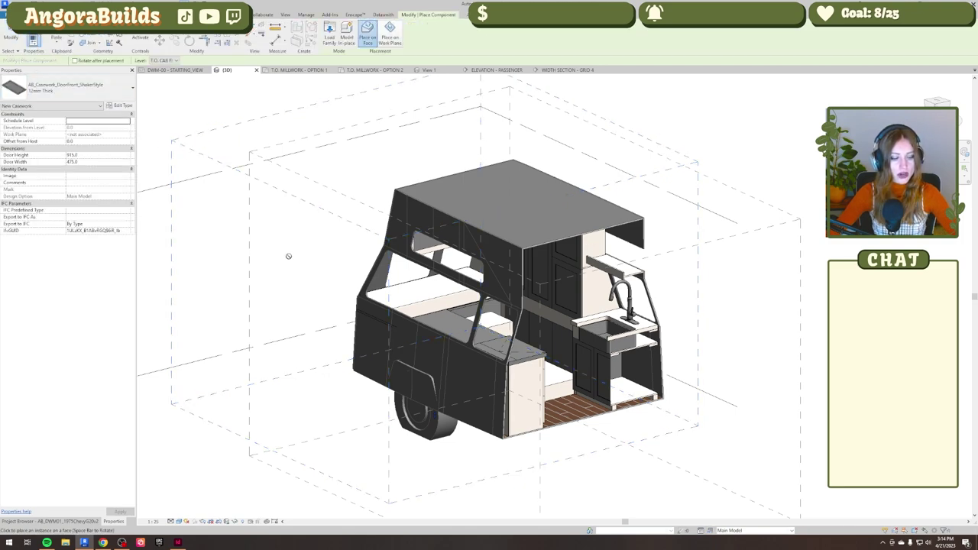
key("Escape")
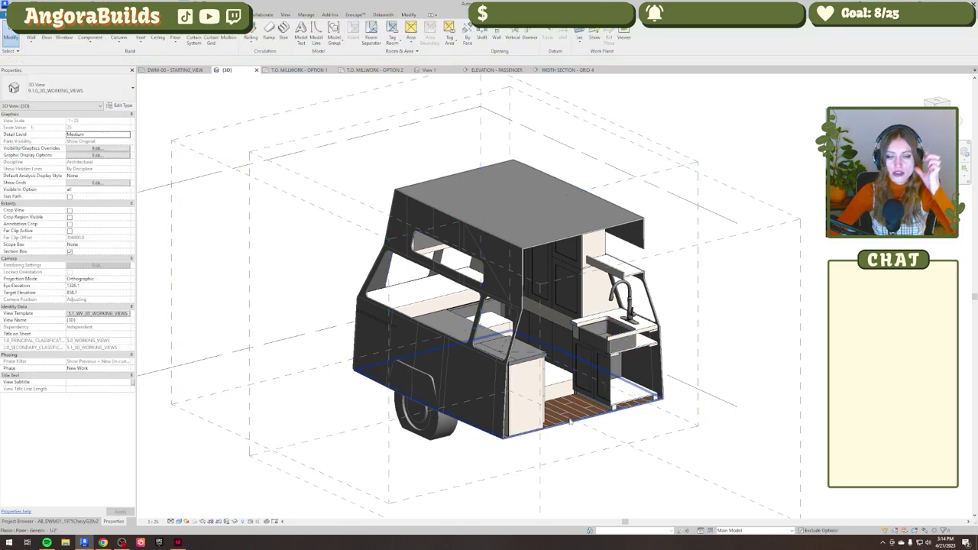
Examine the van's bed, table, kitchen casework and task chairs from several angles in the 3D view.
scroll(570, 421, "up", 4)
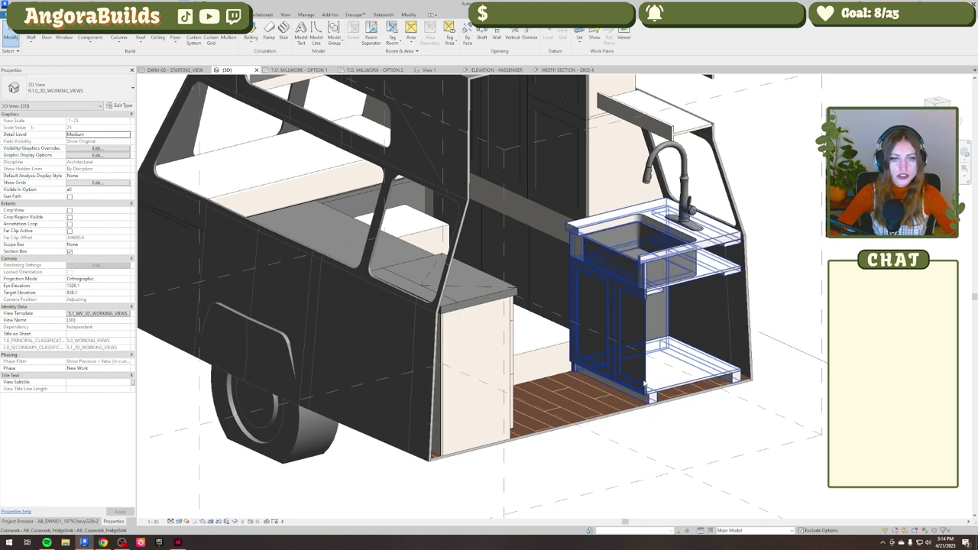
middle_click_drag(605, 291, 618, 349)
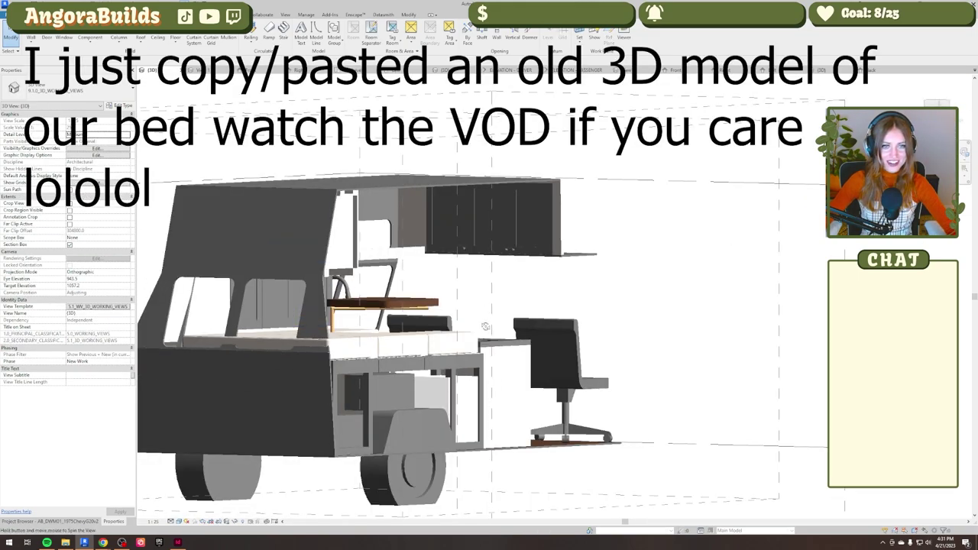
middle_click_drag(533, 390, 408, 364, "shift")
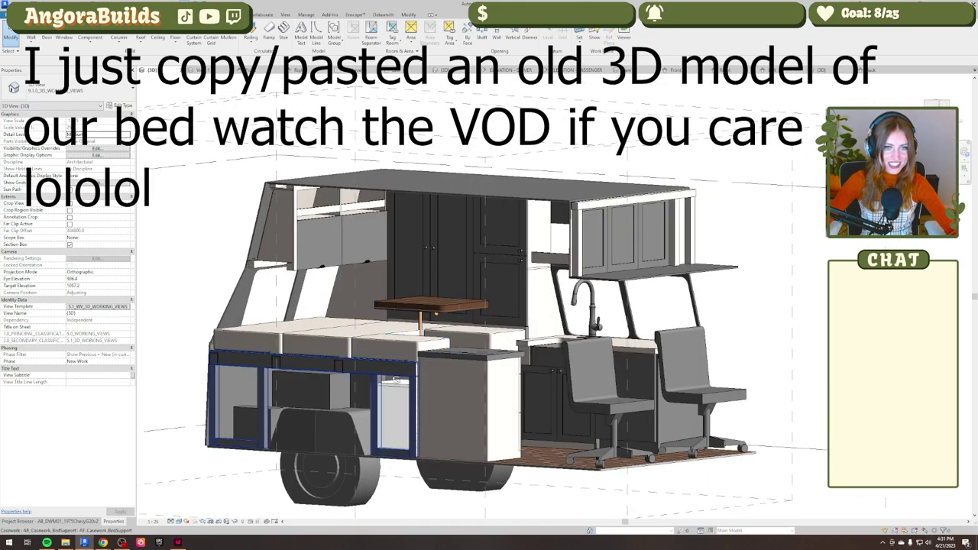
middle_click_drag(340, 357, 416, 382, "shift")
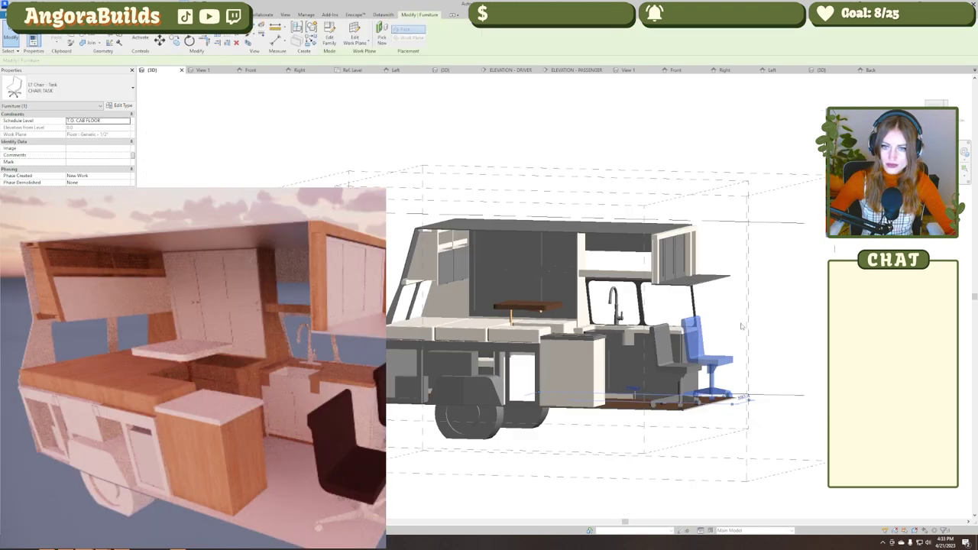
scroll(604, 428, "down", 3)
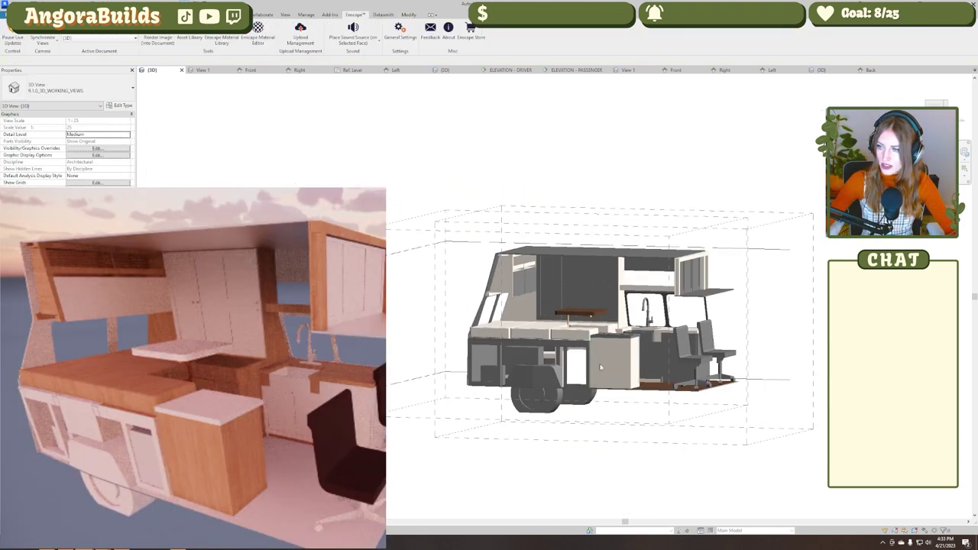
middle_click_drag(604, 428, 607, 382)
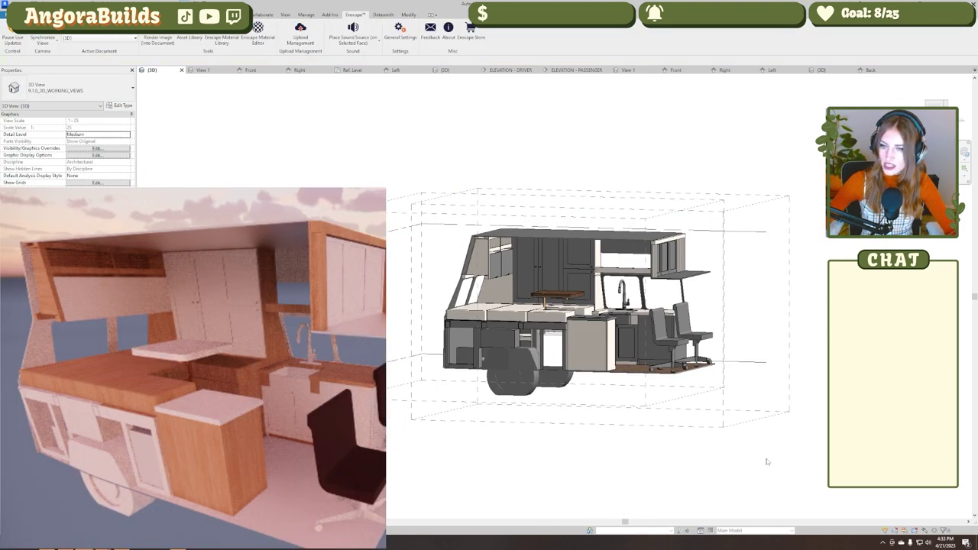
scroll(661, 428, "up", 1)
middle_click_drag(661, 428, 558, 426)
middle_click_drag(482, 460, 623, 455, "shift")
scroll(584, 408, "up", 3)
scroll(620, 433, "down", 5)
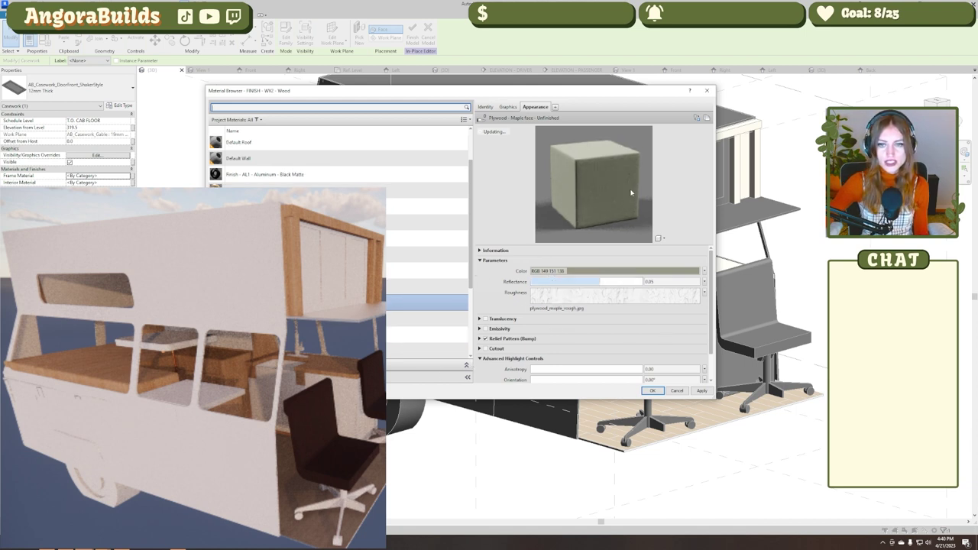
Enlarge the appearance preview of the WV2 wood finish and accept its grey-green colour for the casework door front.
left_click_drag(628, 243, 634, 335)
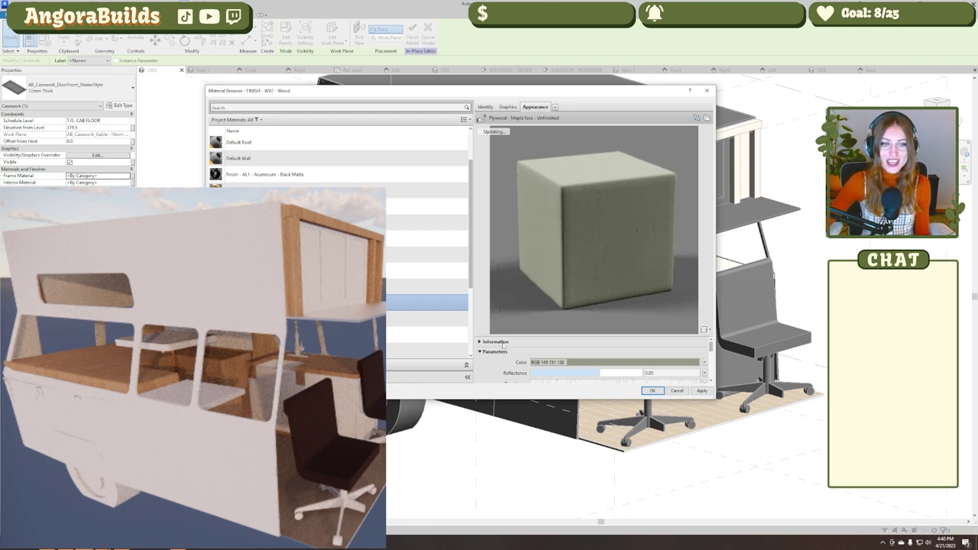
left_click(651, 391)
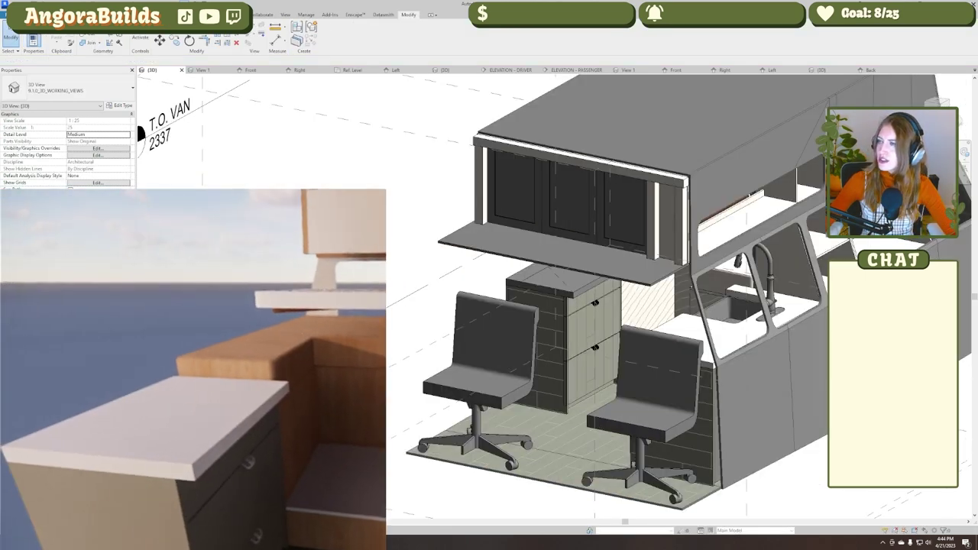
Inspect the drawer cabinet in the live render and set the table-bed casework's base finish to Chantilly Lace.
left_click_drag(369, 453, 374, 481)
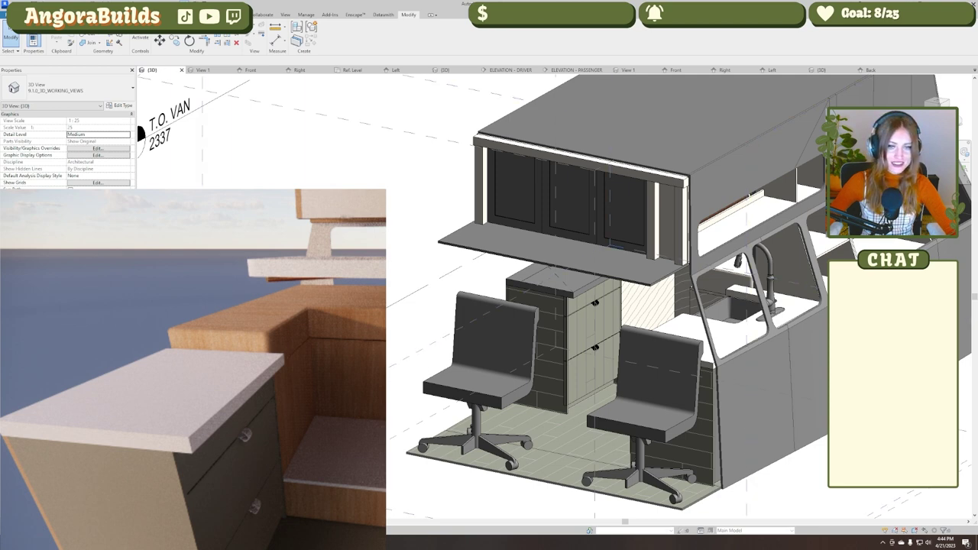
middle_click_drag(398, 410, 662, 421, "shift")
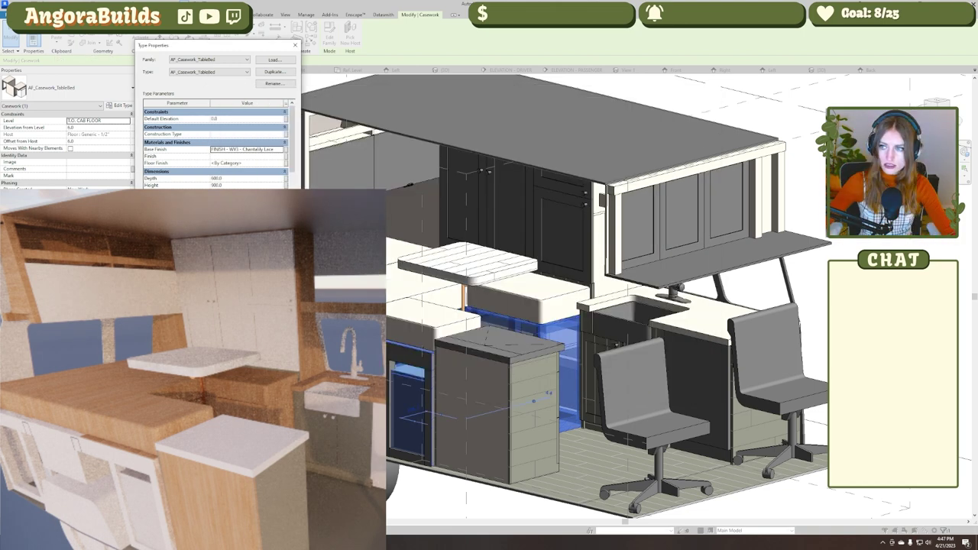
key("Return")
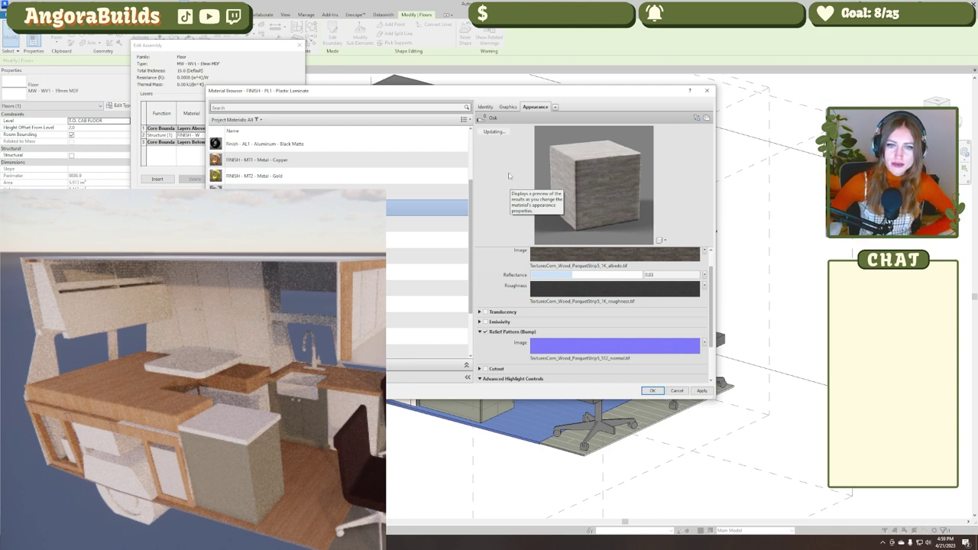
Apply the parquet texture to the PL1 plastic laminate finish and assign that material to the floor's structure layer.
left_click(701, 390)
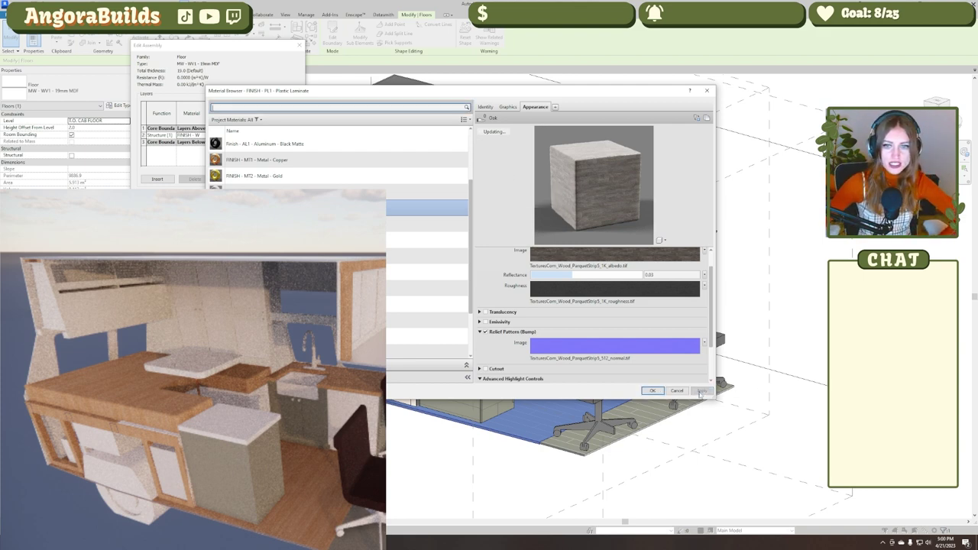
left_click(651, 391)
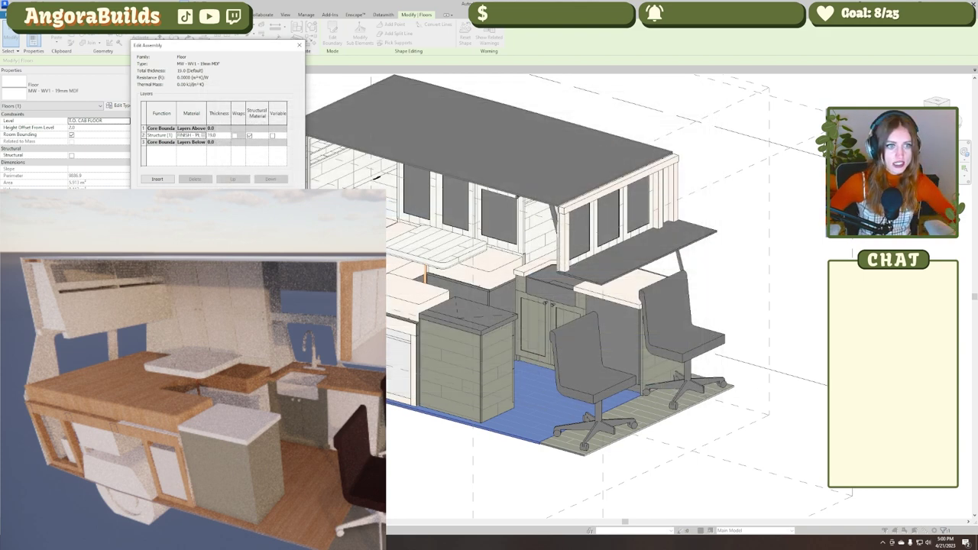
key("Return")
key("Return")
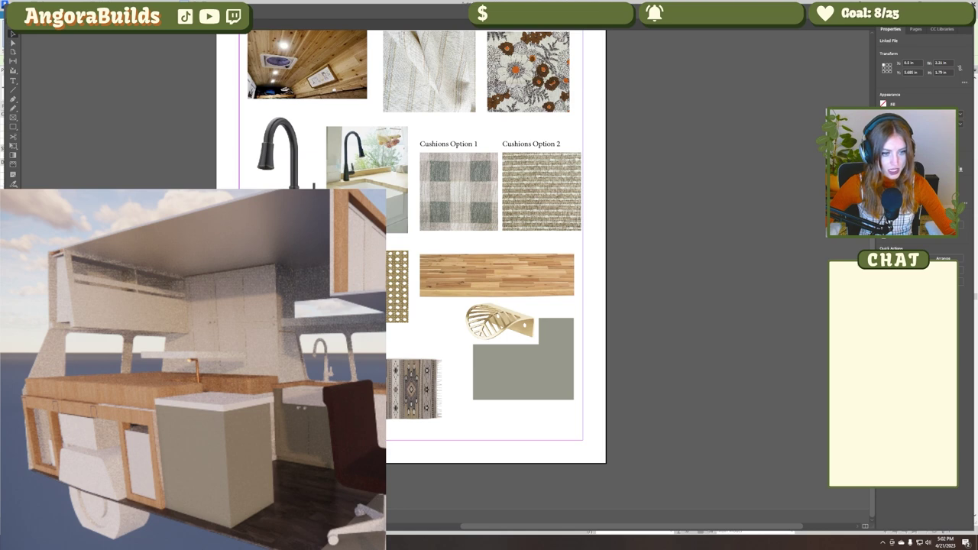
Return to the van model and assign the BB1 Butcher Block finish to the countertop of the kitchen sink casework, checking it in the render.
key("alt+Tab")
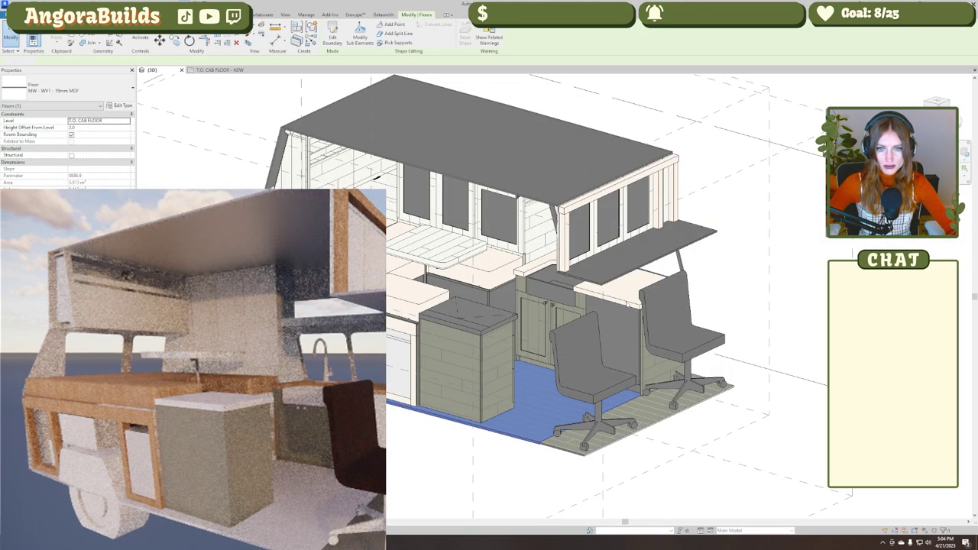
left_click(627, 305)
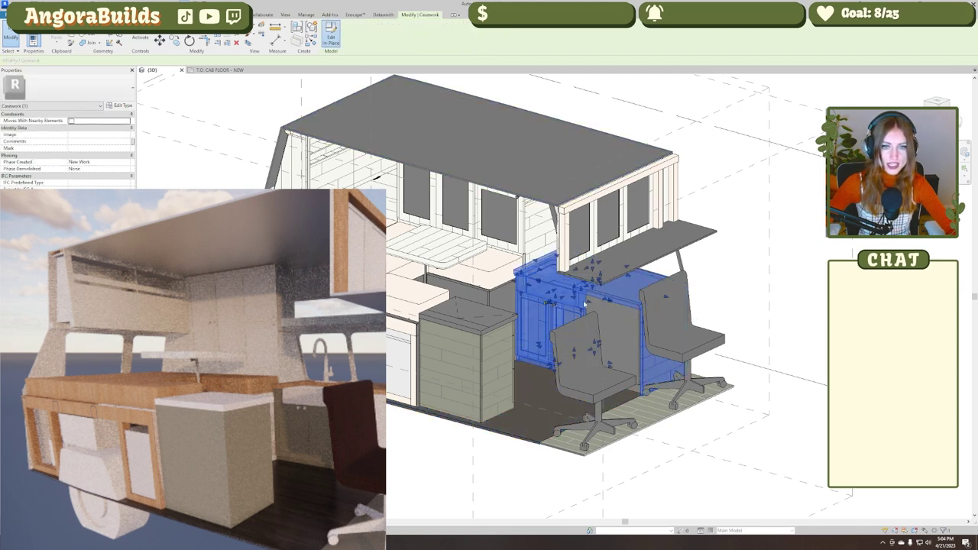
double_click(625, 306)
left_click(620, 289)
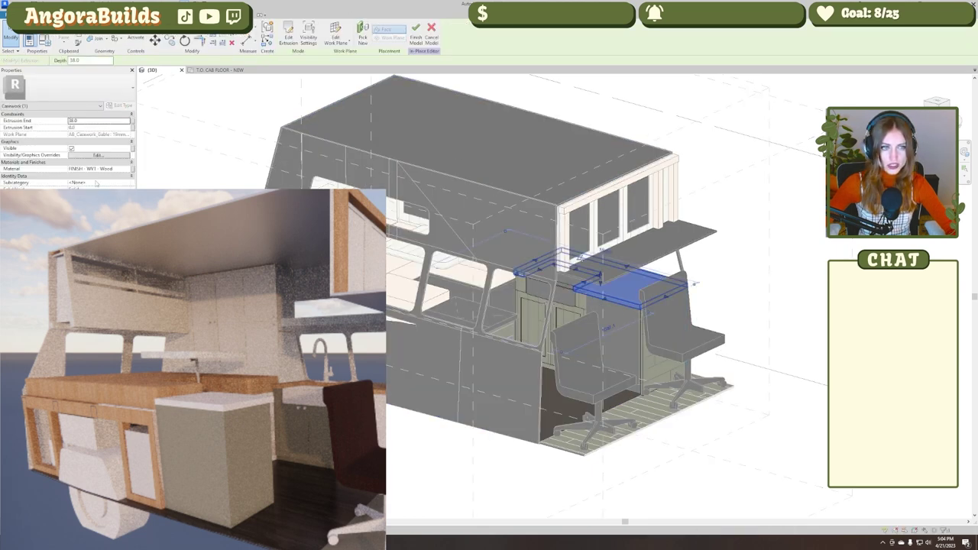
left_click(129, 170)
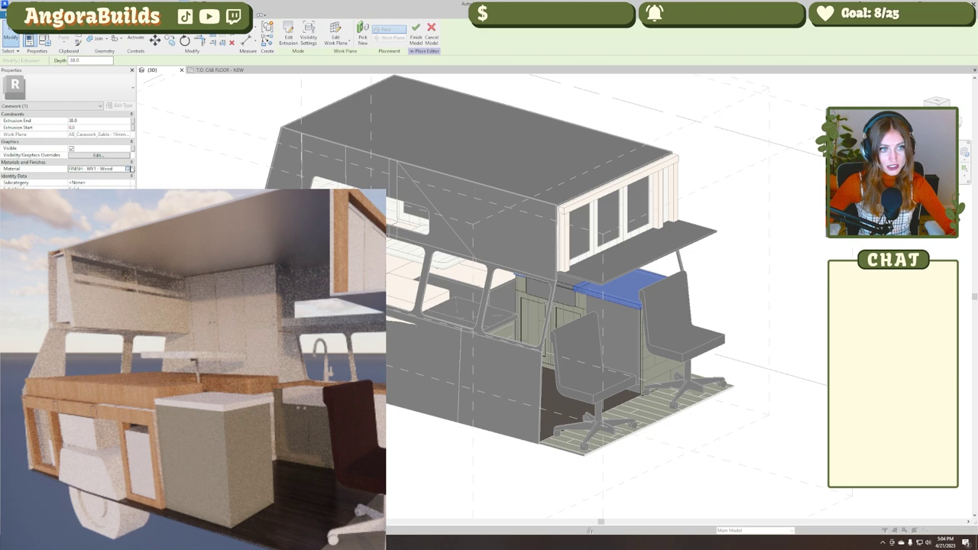
left_click(128, 169)
left_click(428, 305)
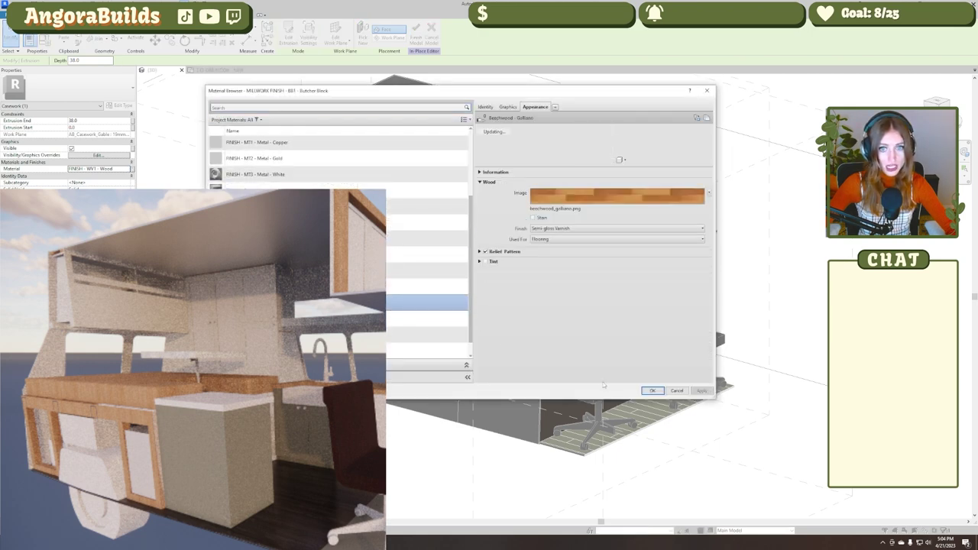
left_click(652, 390)
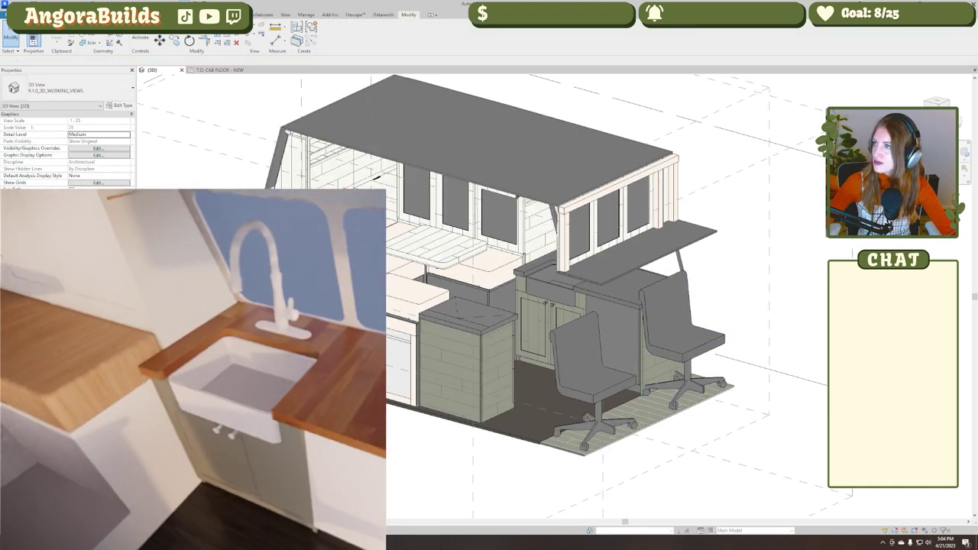
right_click_drag(275, 390, 240, 430)
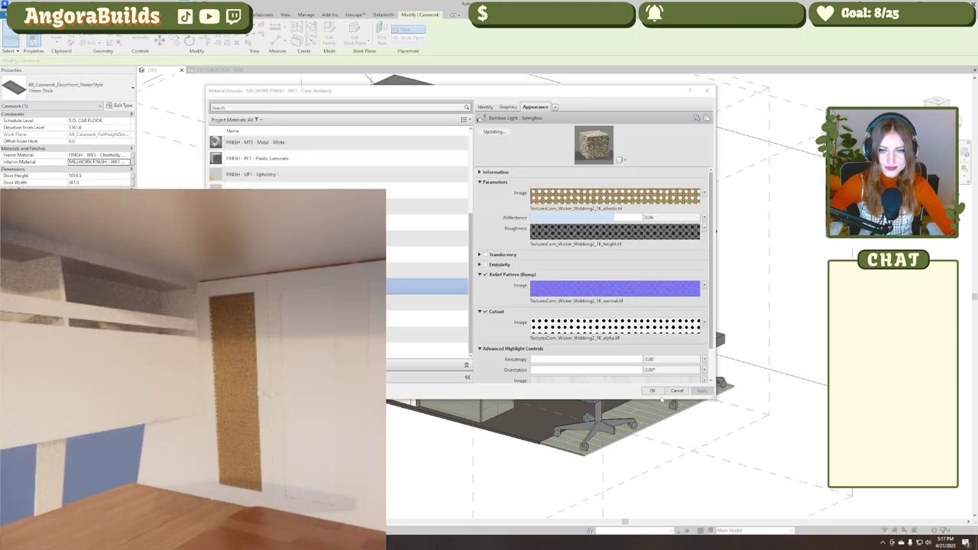
Apply the WK1 Cane Webbing millwork finish as the interior material of the tall cabinet's shaker door fronts.
left_click(653, 391)
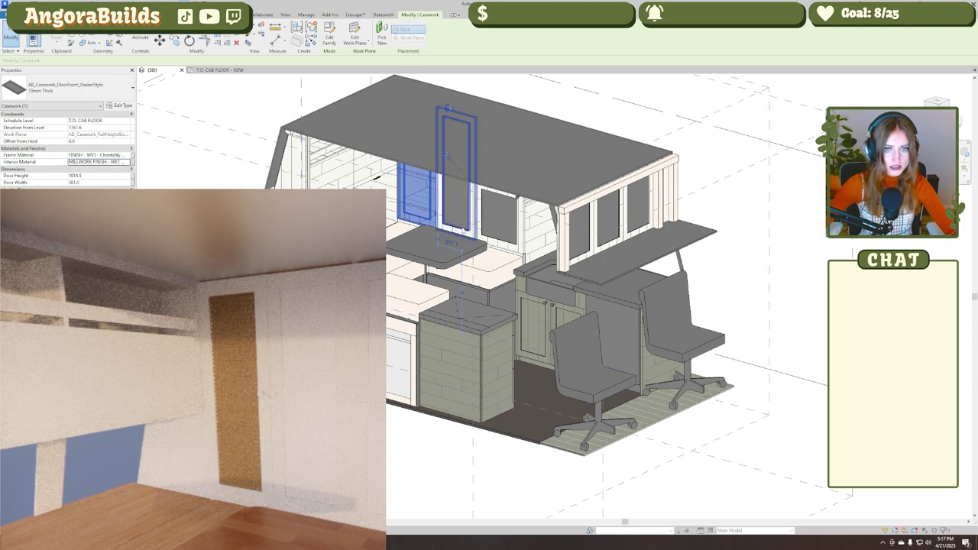
left_click(463, 230)
middle_click_drag(497, 243, 506, 157, "shift")
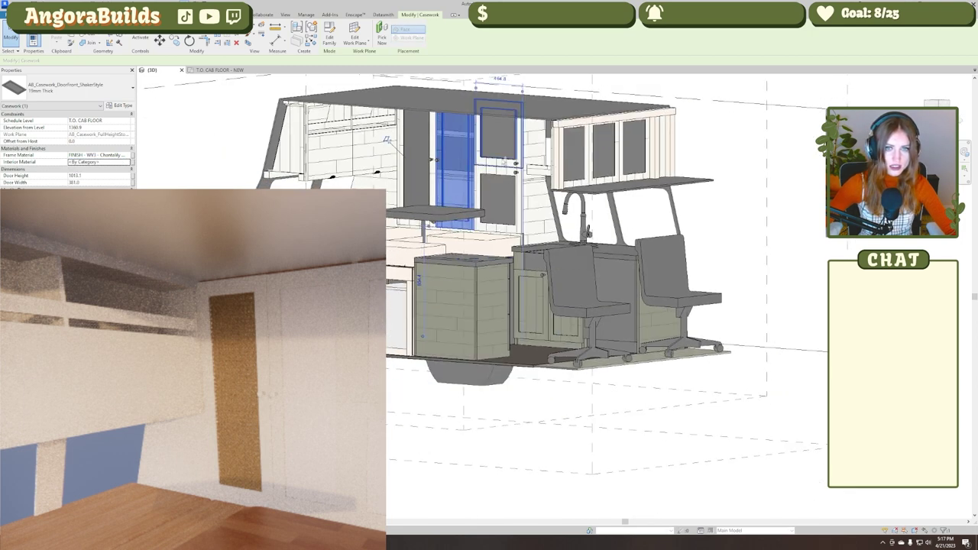
left_click(498, 137, "ctrl")
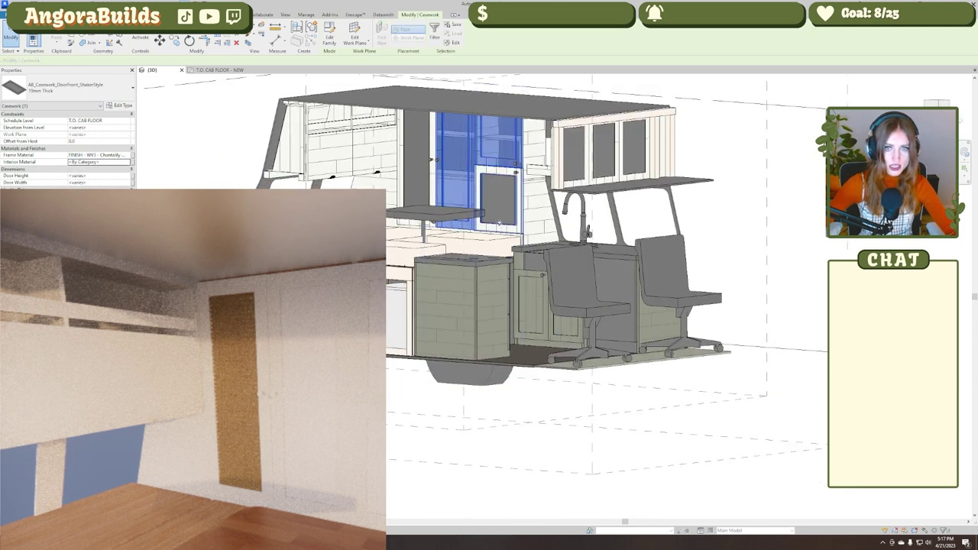
left_click(111, 169)
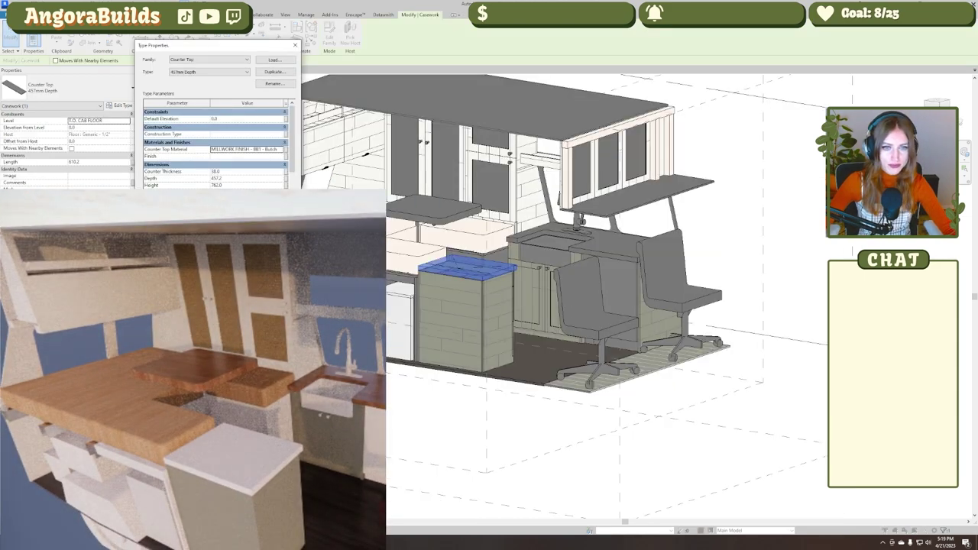
Set the drawer cabinet's Counter Top material to BB1 Butcher Block and compare the finishes with the mood board.
key("Return")
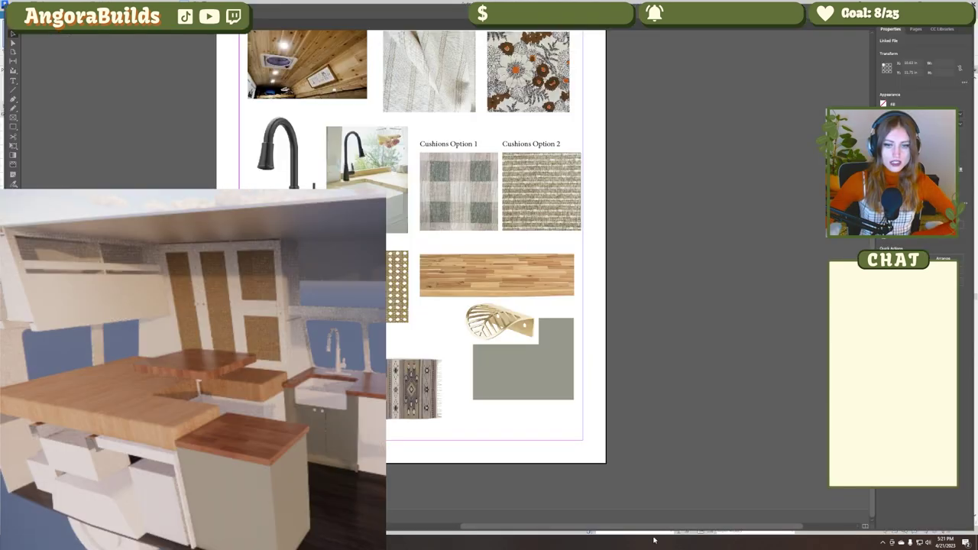
left_click_drag(644, 528, 575, 523)
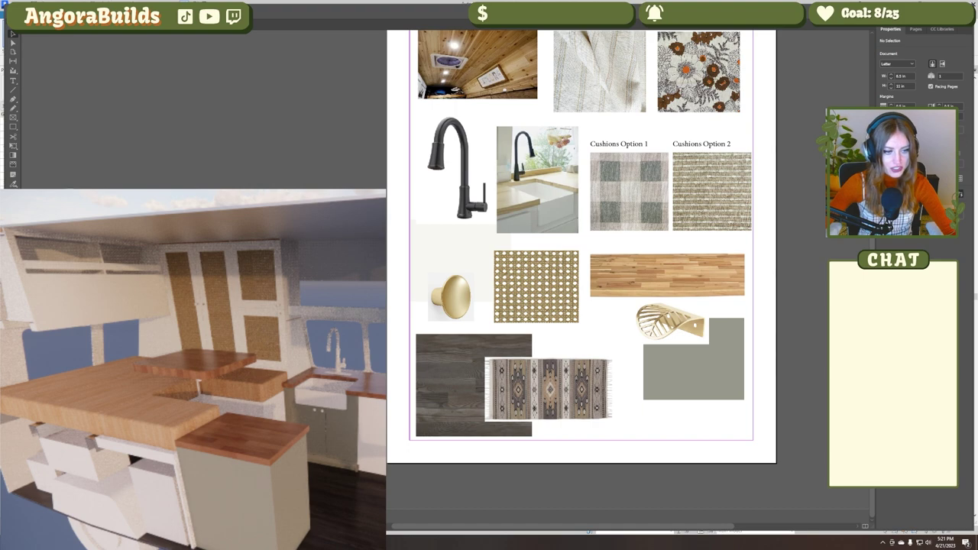
key("alt+Tab")
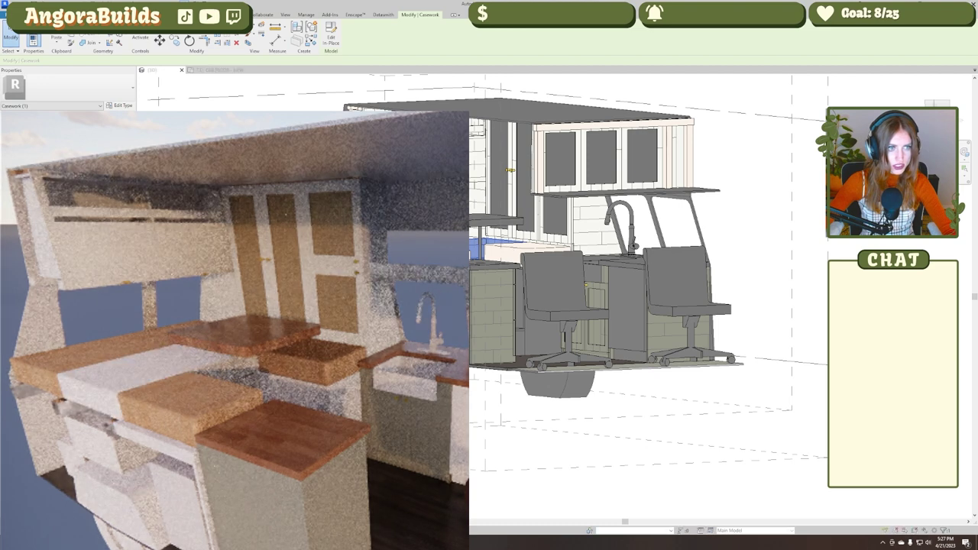
Align the ceiling panel with the underside of the van's roof.
key("w")
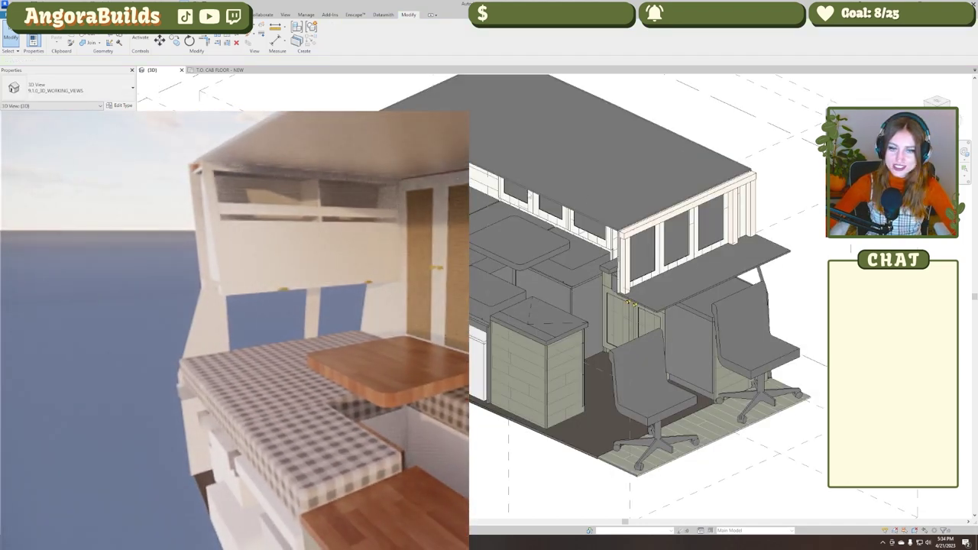
middle_click_drag(468, 443, 417, 430)
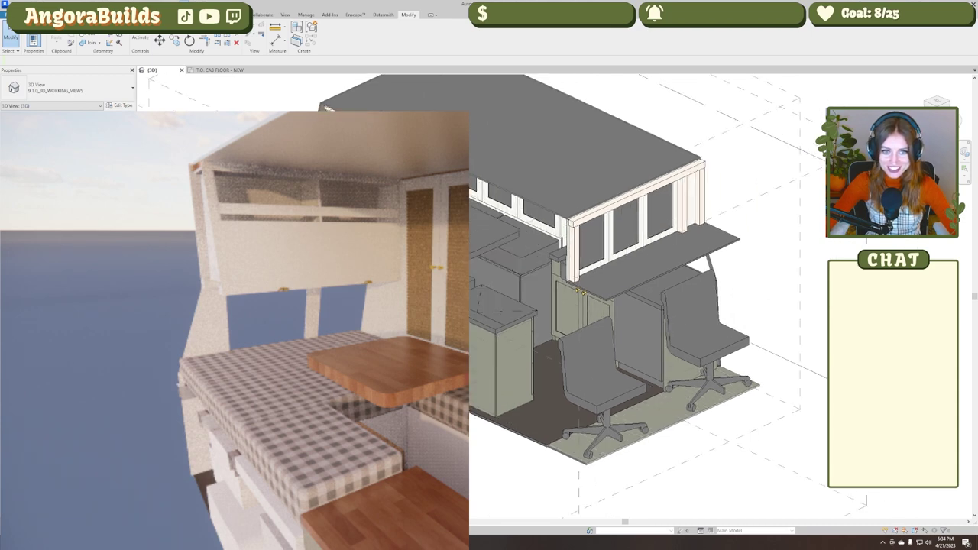
middle_click_drag(580, 344, 627, 252, "shift")
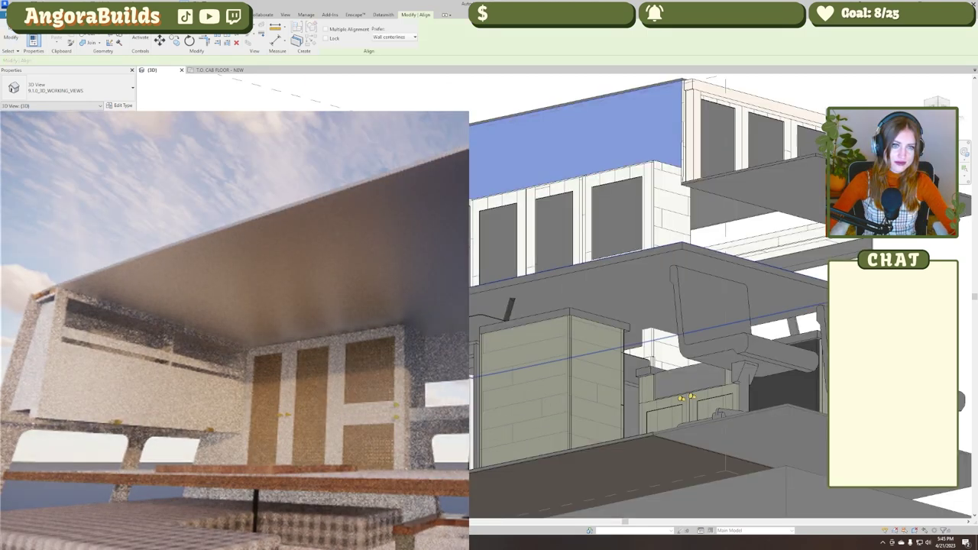
left_click(611, 279)
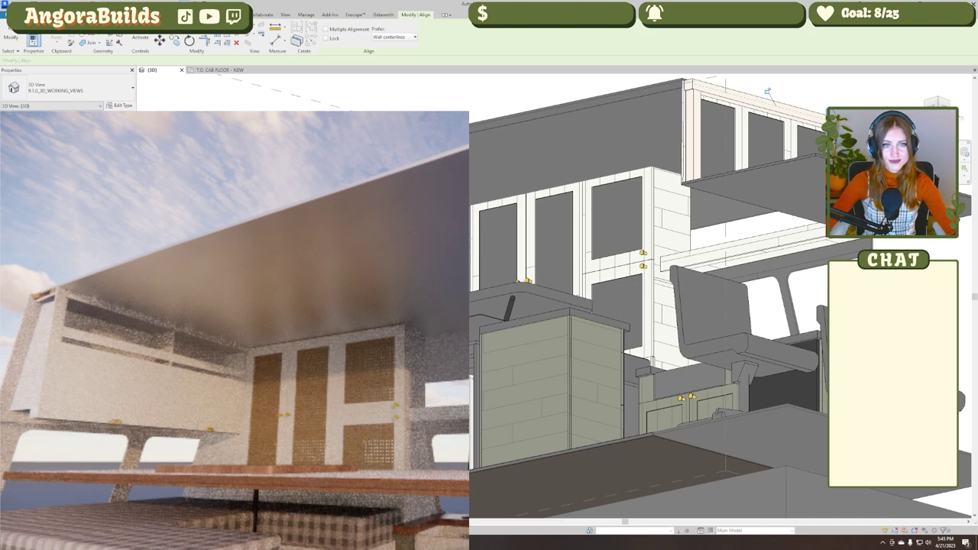
key("Escape")
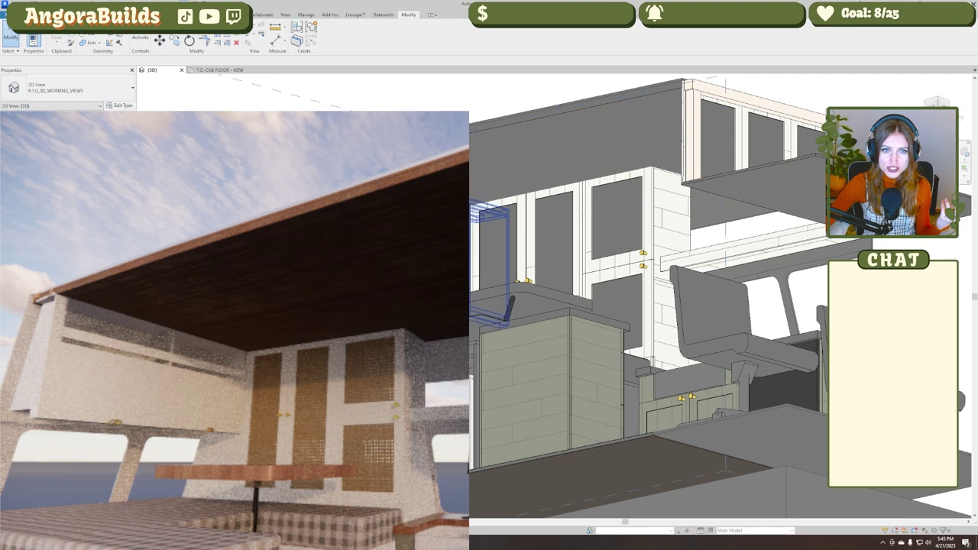
left_click(511, 207)
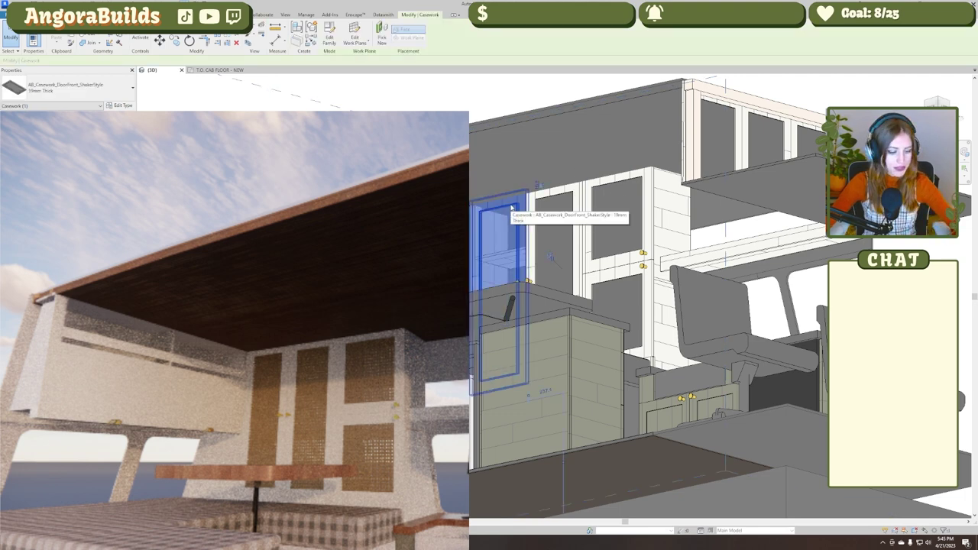
left_click(577, 231, "ctrl")
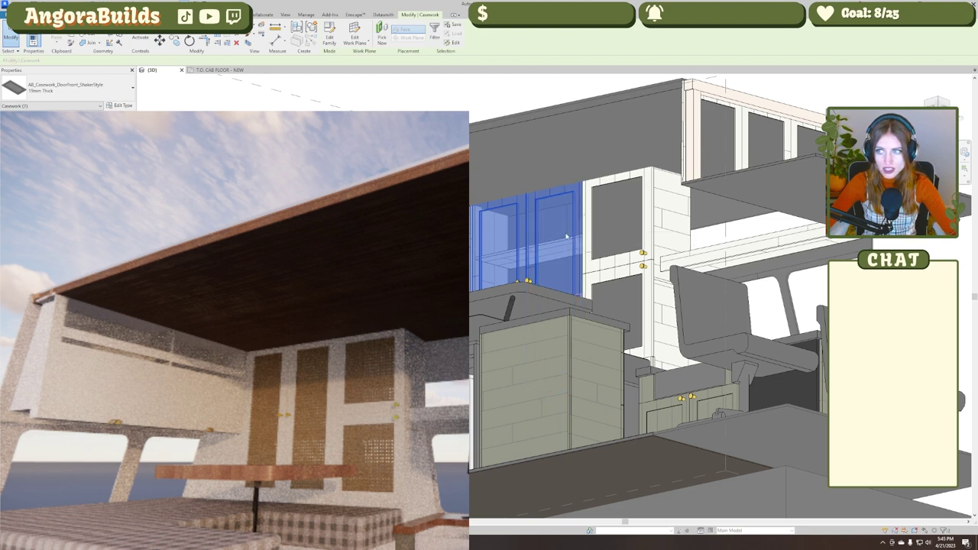
key("Escape")
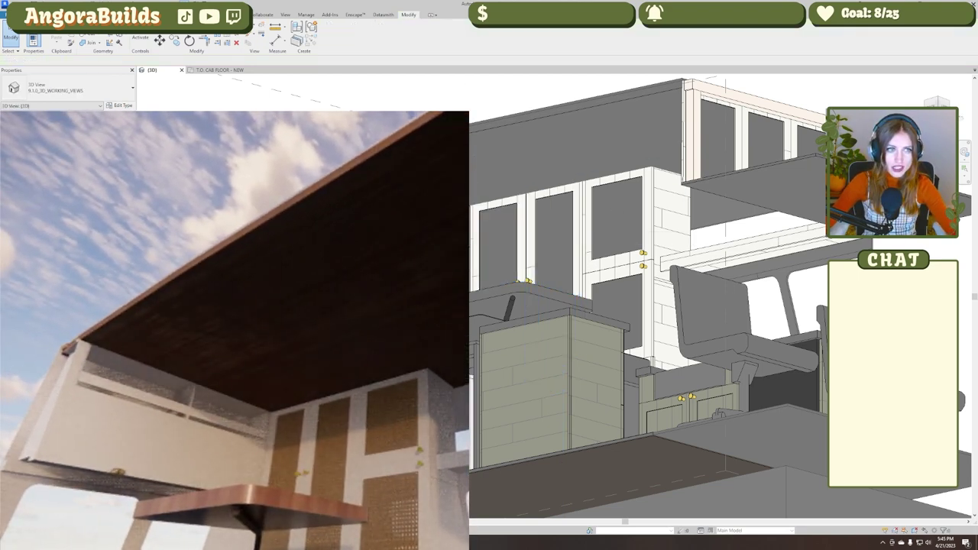
Place AB_Lighting_PotLight fixtures in the van's dark wood ceiling.
left_click(31, 14)
key("c")
key("m")
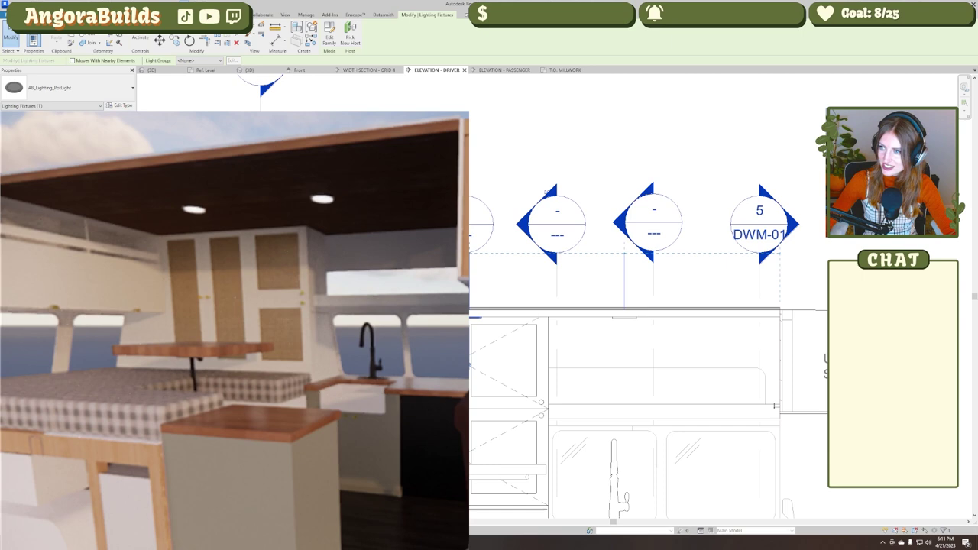
key("i")
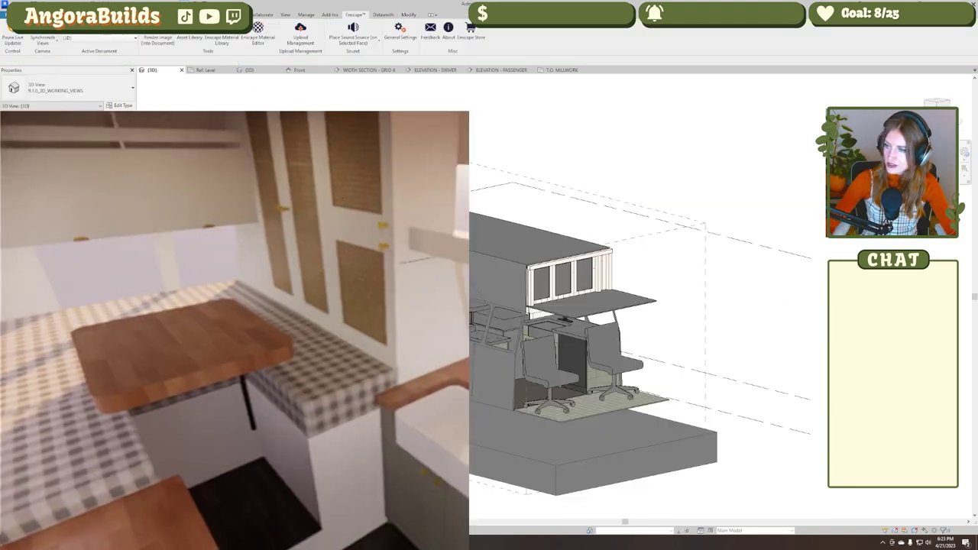
Inspect the checked cushions, butcher block table and cane cabinet doors from above in the live render.
left_click_drag(302, 439, 323, 447)
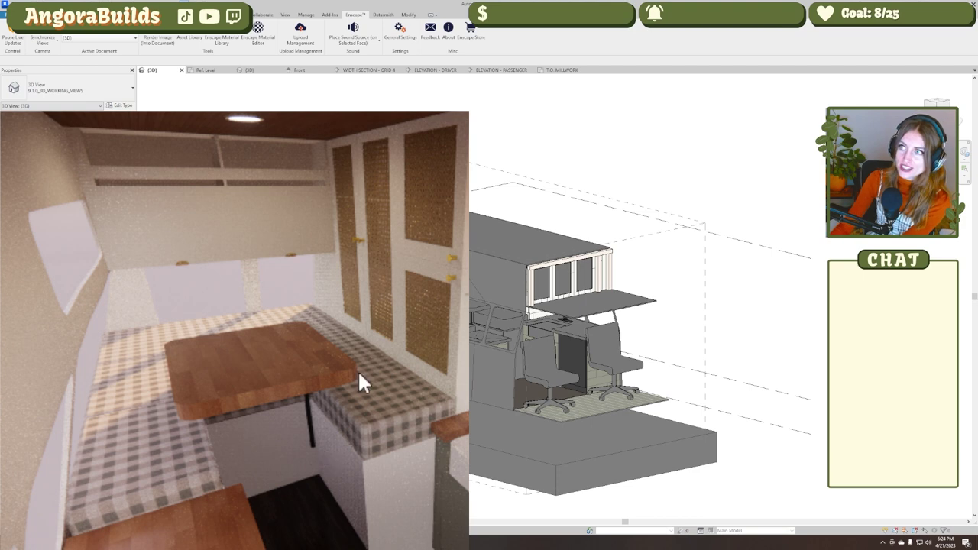
right_click_drag(343, 370, 313, 400)
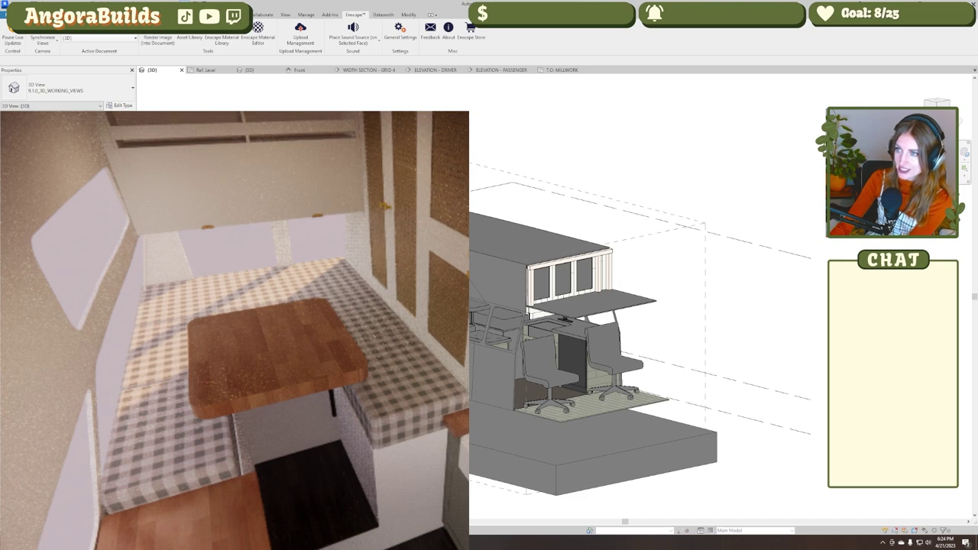
right_click_drag(378, 388, 363, 363)
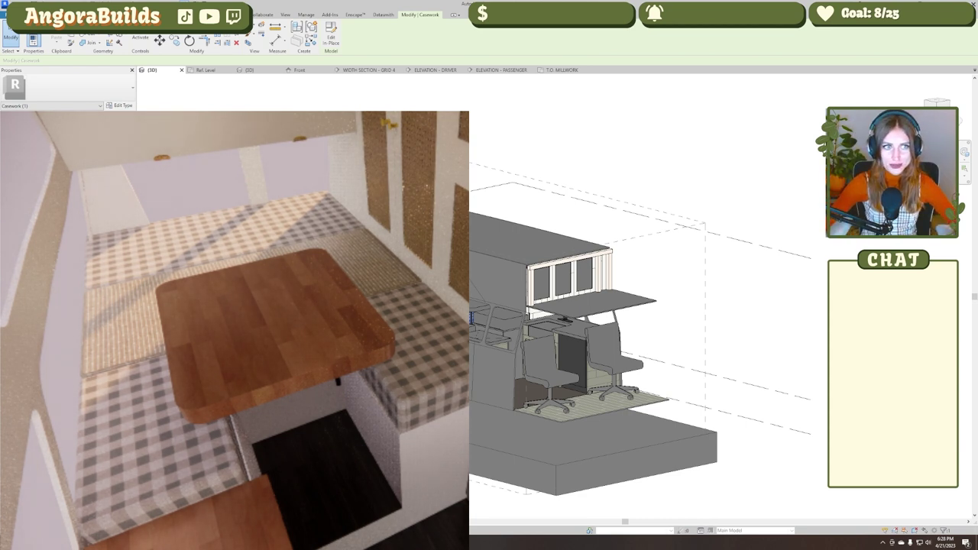
Adjust the reflectance and roughness of the jute upholstery fabric appearance used on the bed cushion.
key("m")
key("a")
key("t")
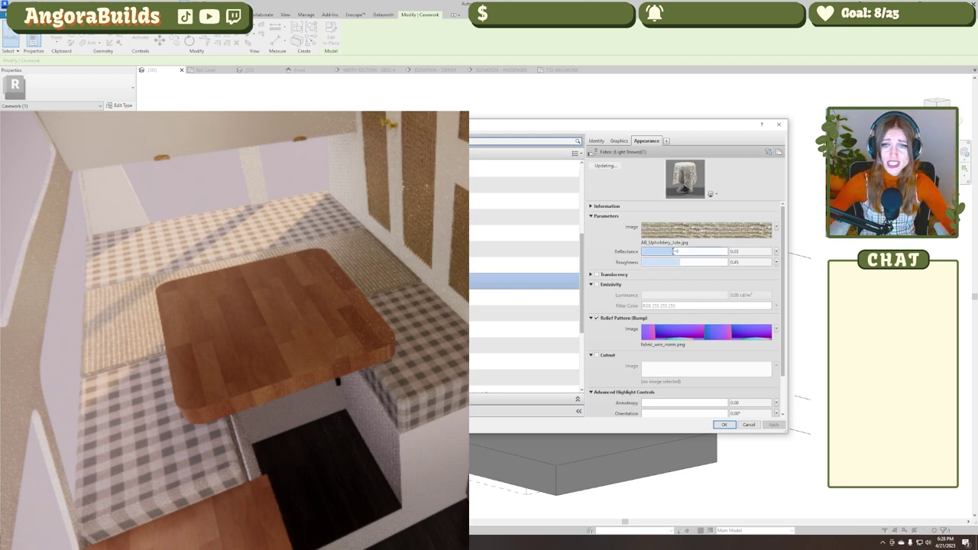
left_click_drag(679, 263, 661, 251)
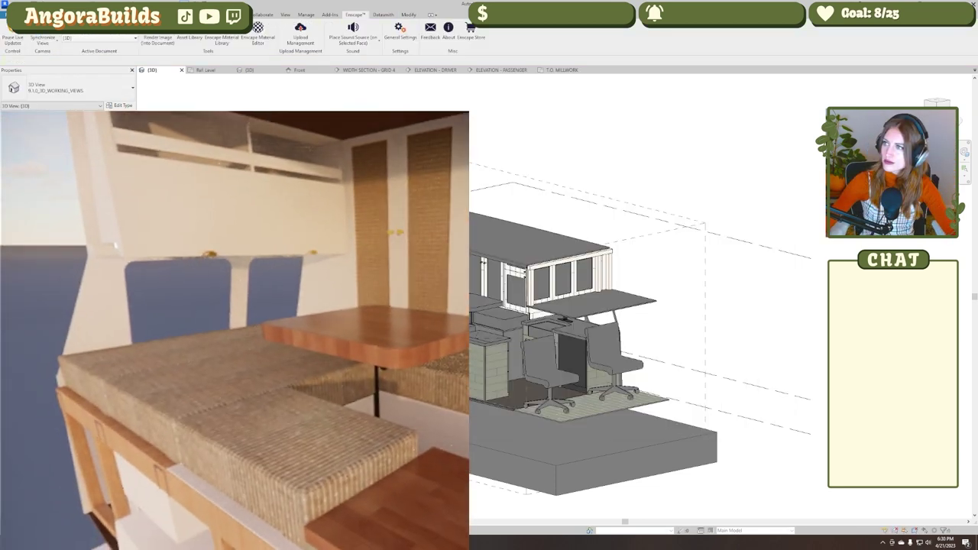
Examine the jute bed cushions beside the wood countertops and cabinets from farther back in the live render.
key("s")
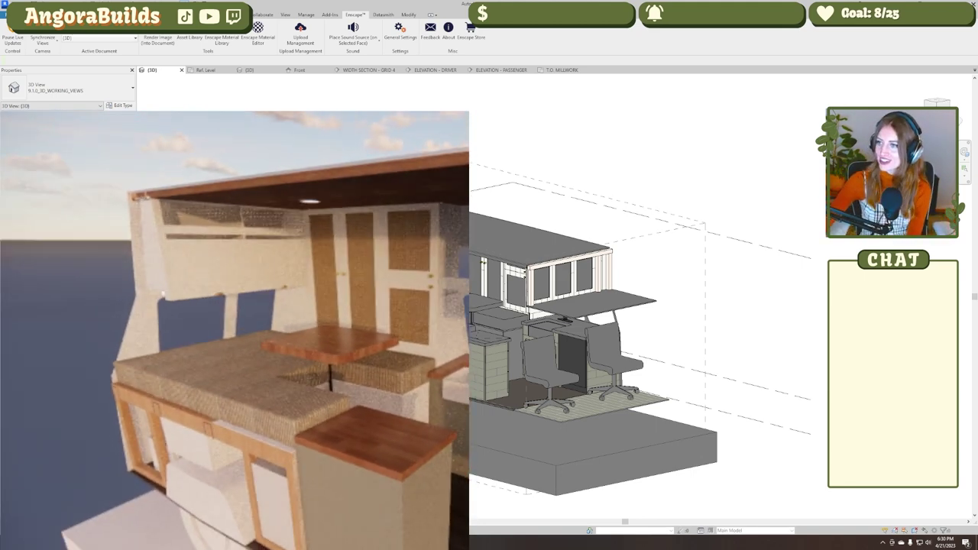
right_click_drag(315, 329, 345, 311)
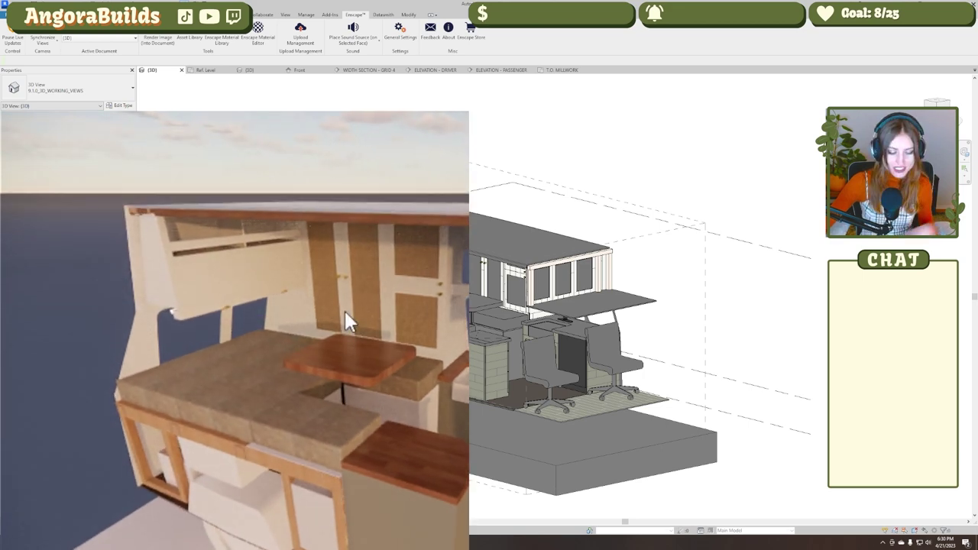
key("d")
mouse_move(355, 508)
right_mouse_down()
mouse_move(306, 507)
mouse_move(355, 508)
mouse_move(355, 518)
right_mouse_up()
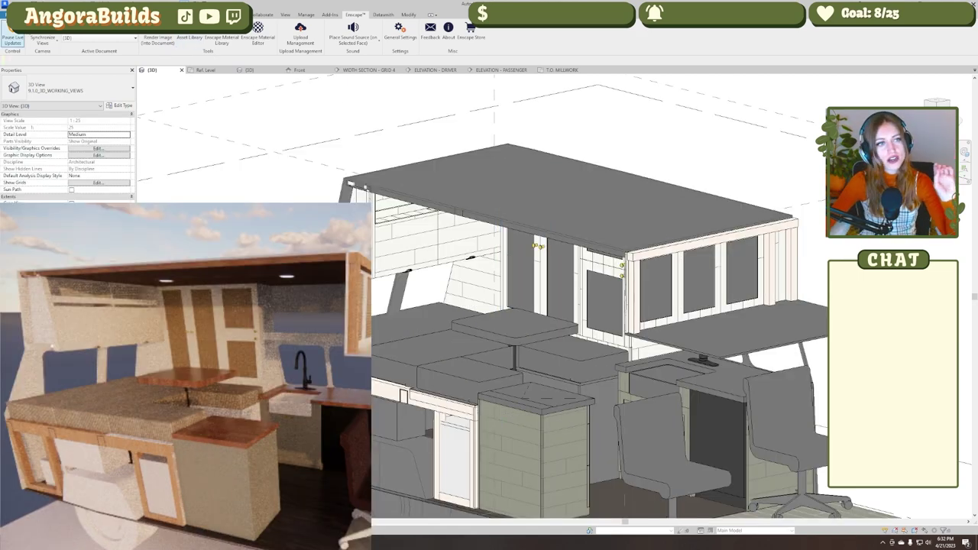
Pause the render's live updates and open the Enscape asset library.
left_click(12, 40)
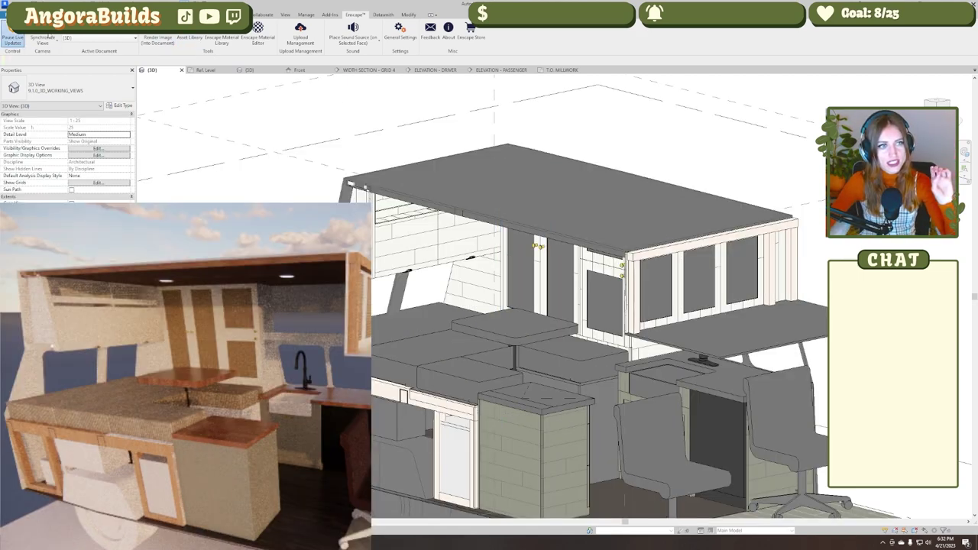
left_click(185, 36)
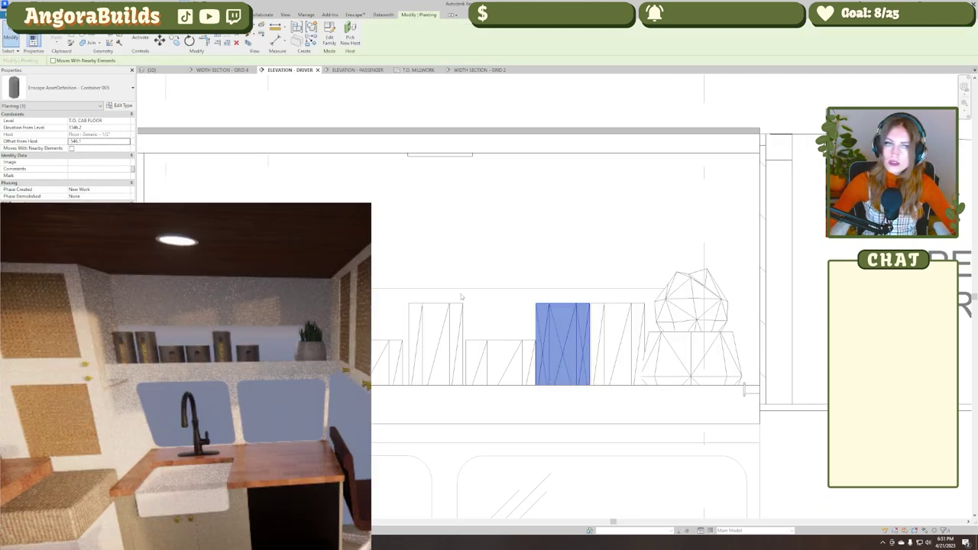
Resume the render's live updates and look over the shelf containers, pillow, table and bed area inside the van.
left_click(354, 14)
left_click(10, 39)
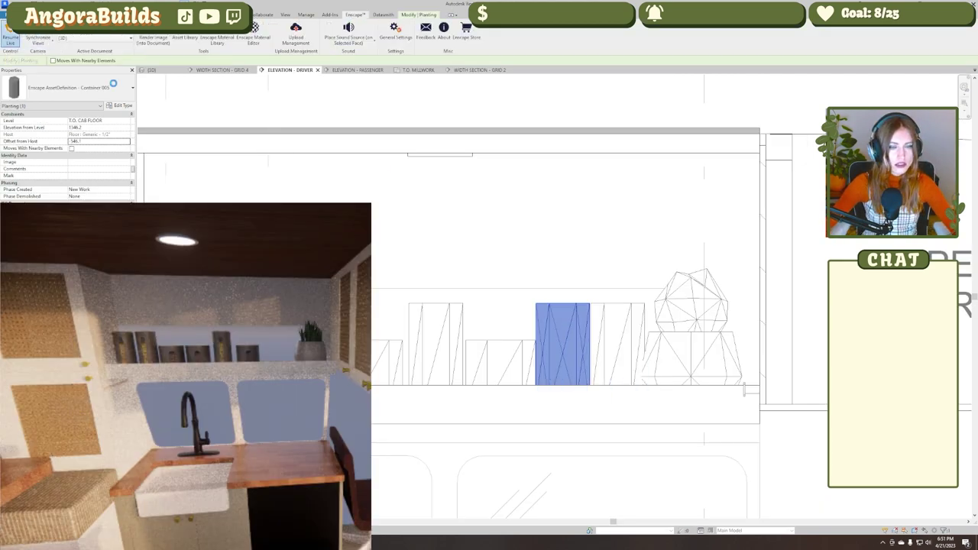
left_click_drag(229, 374, 130, 374)
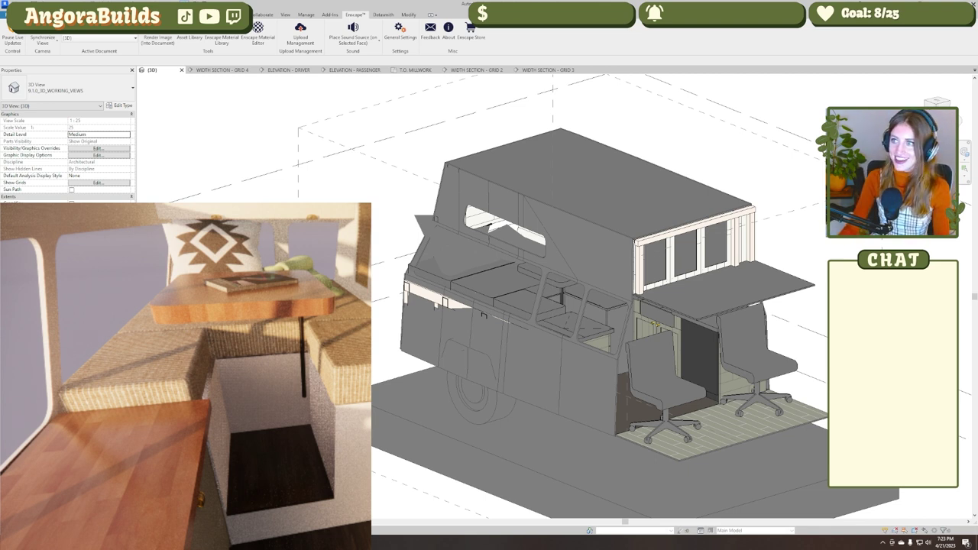
left_click_drag(280, 432, 263, 352)
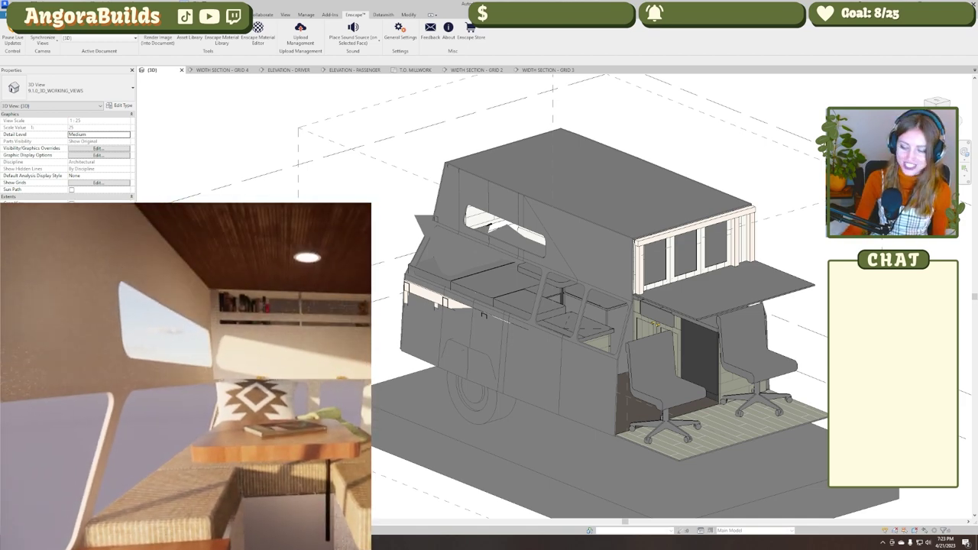